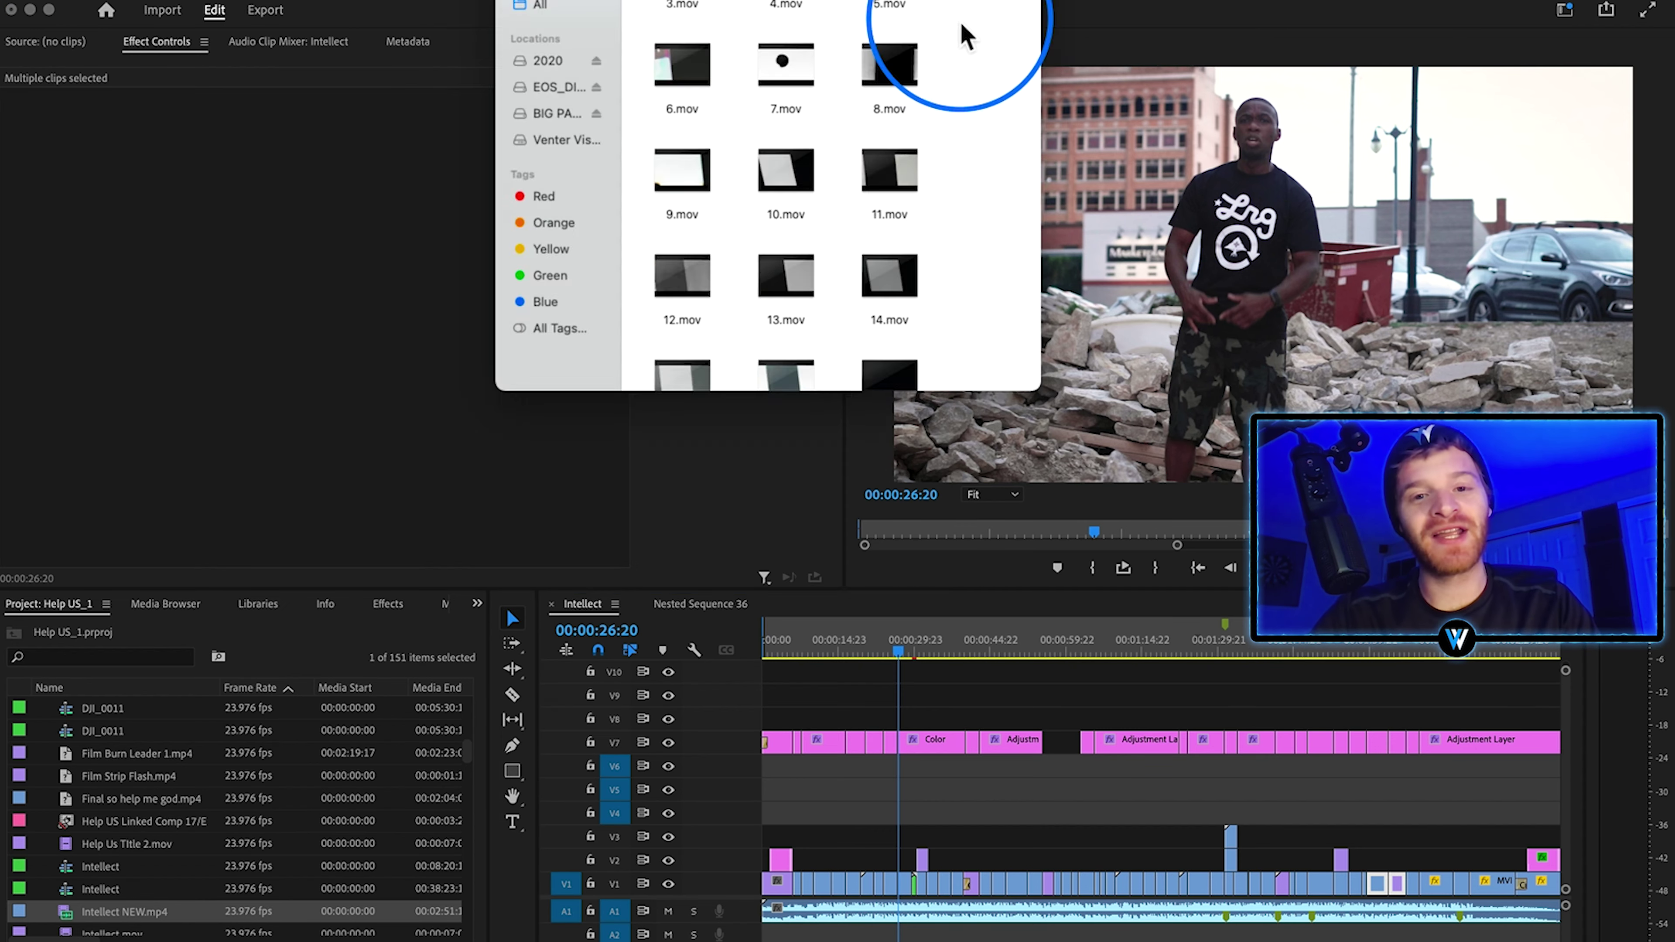
Step: Move and widen the 16mm Film clip folder, then clean up its clips by kind
left_click_drag(961, 30, 486, 67)
left_click_drag(598, 467, 789, 469)
right_click(651, 408)
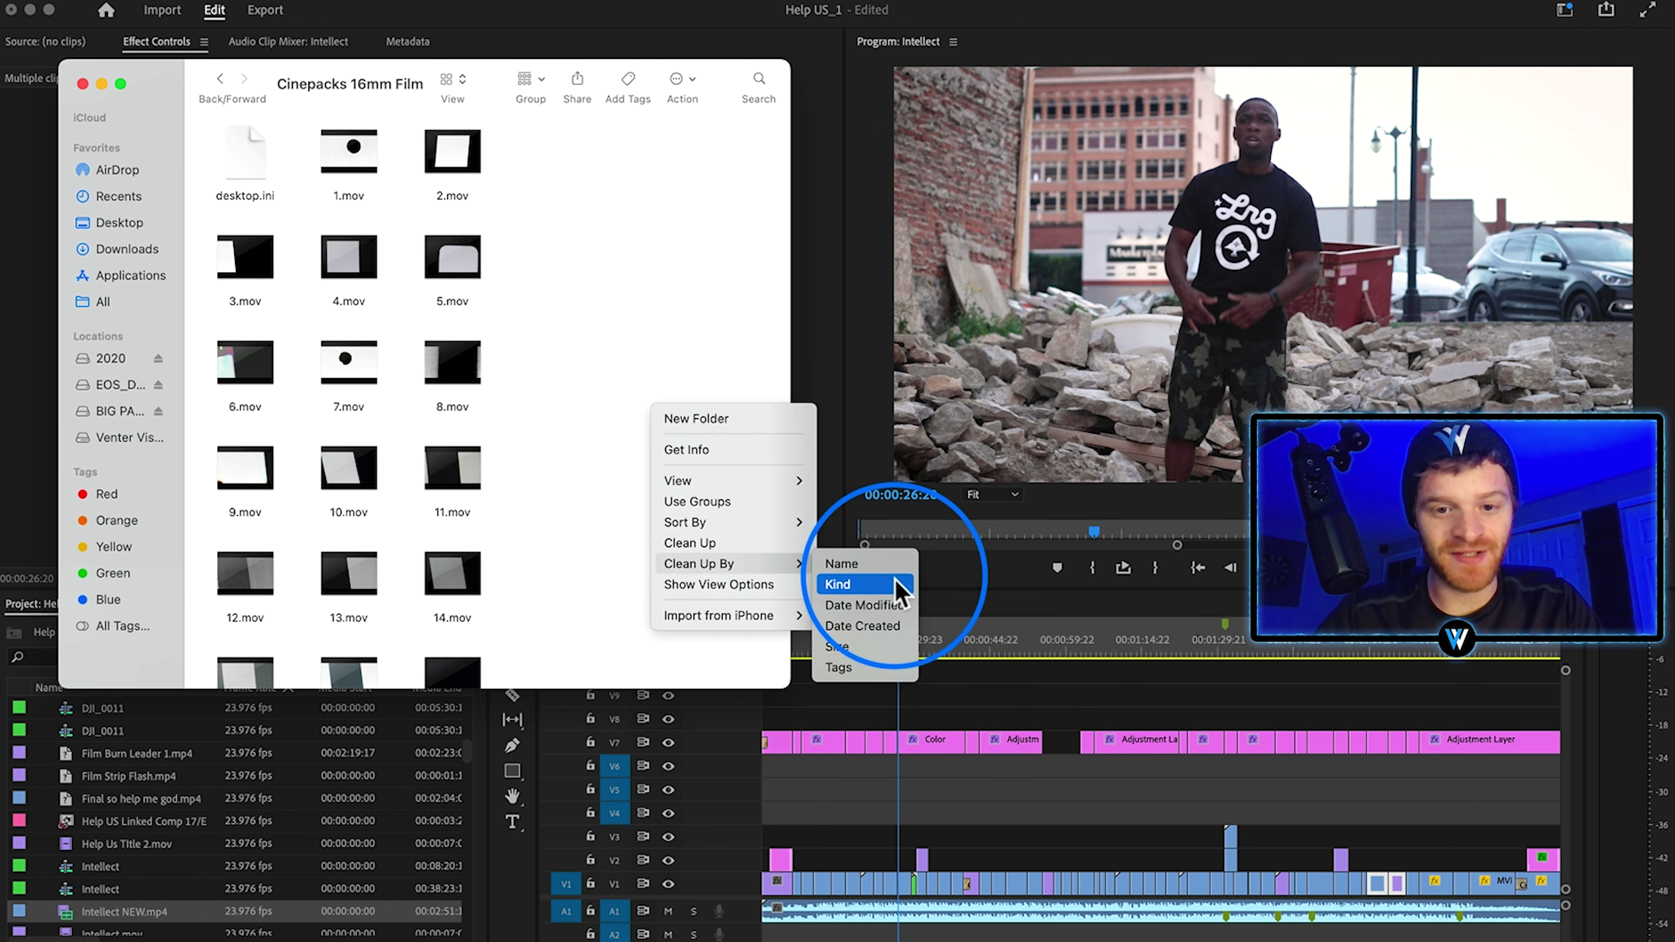
left_click(796, 582)
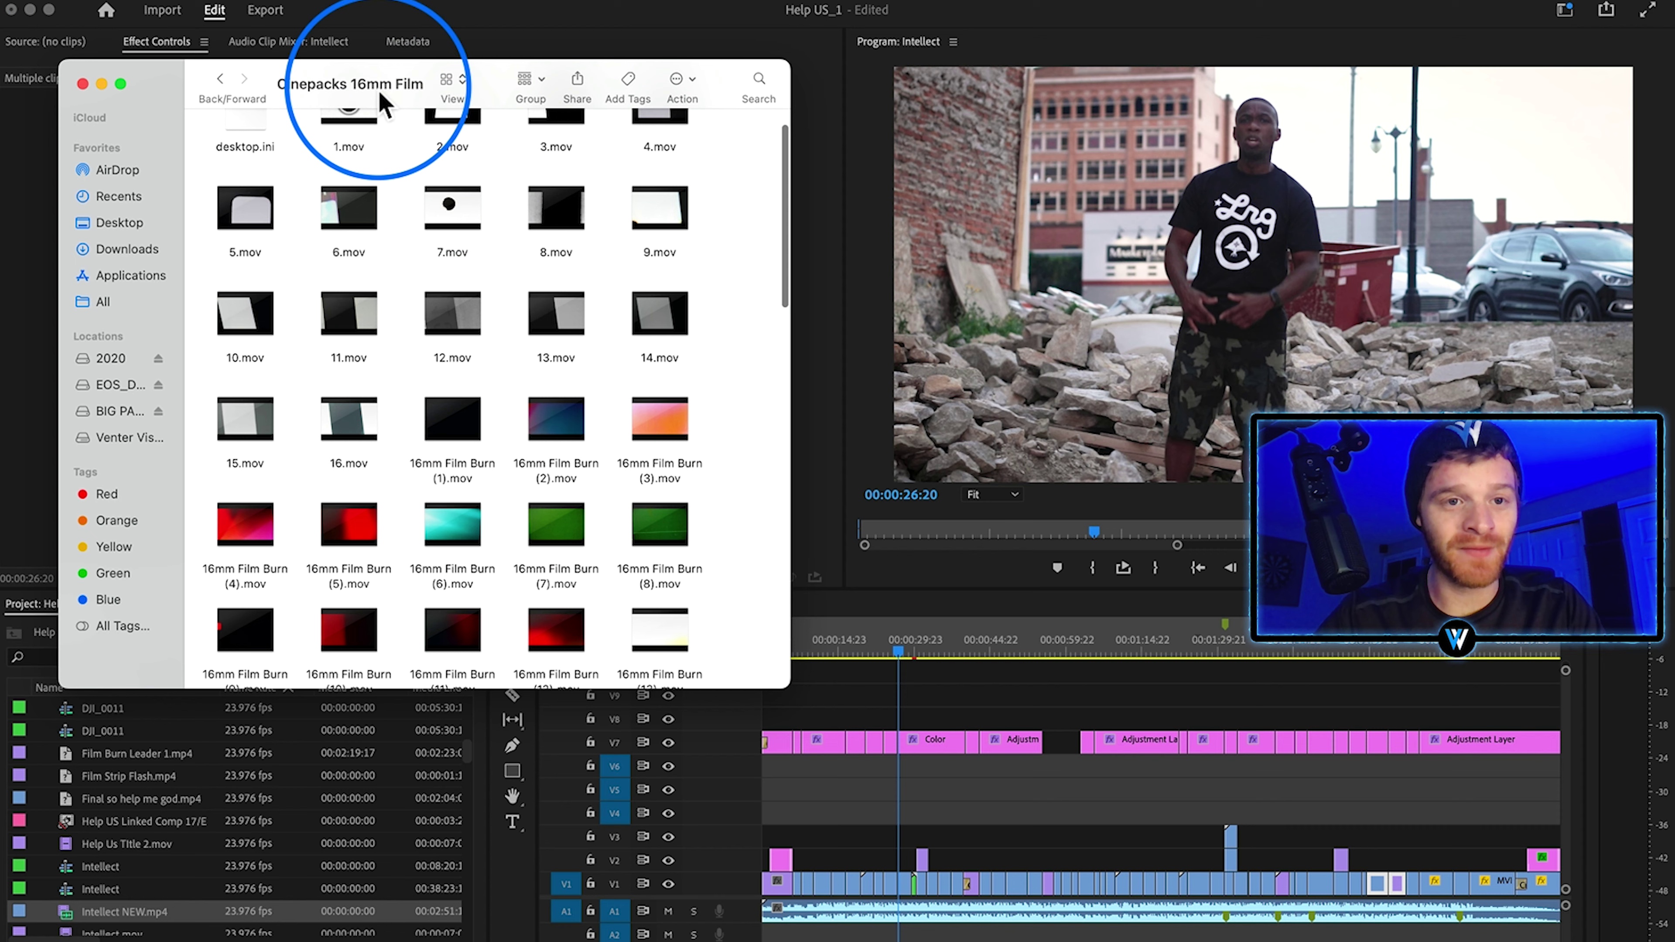
Step: Quick Look preview 7.mov, 16mm Film Burn (2).mov and 16mm Frame 7.mov
scroll(568, 262, "up", 2)
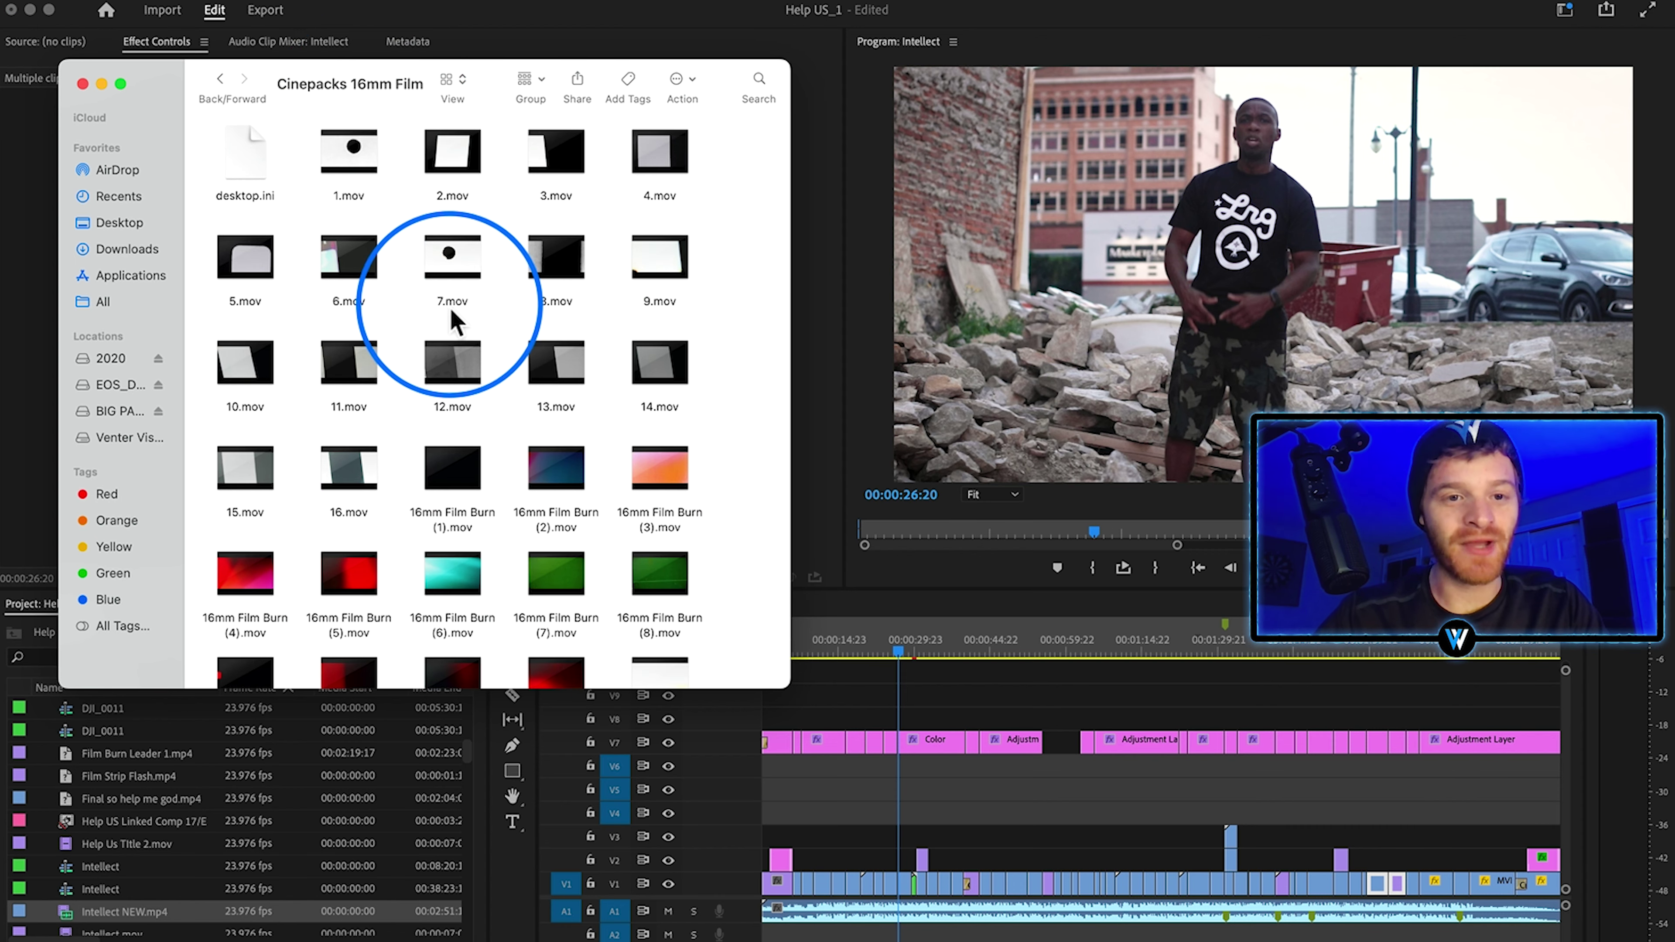
left_click(451, 307)
key("space")
key("space")
left_click(559, 318)
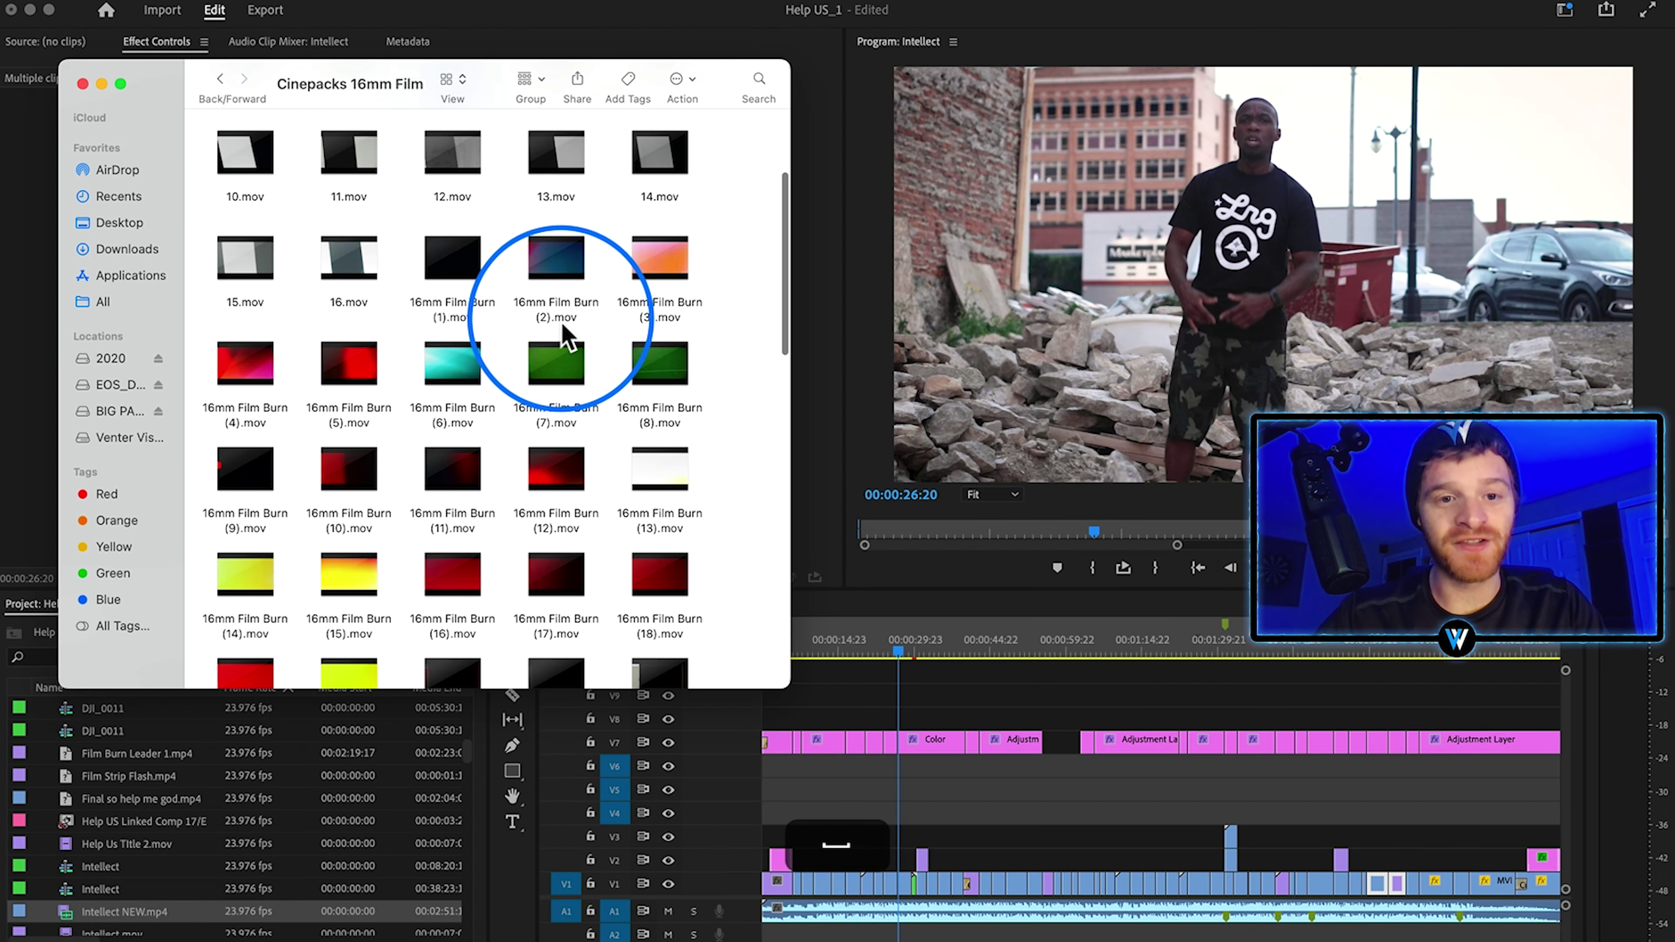
key("space")
key("space")
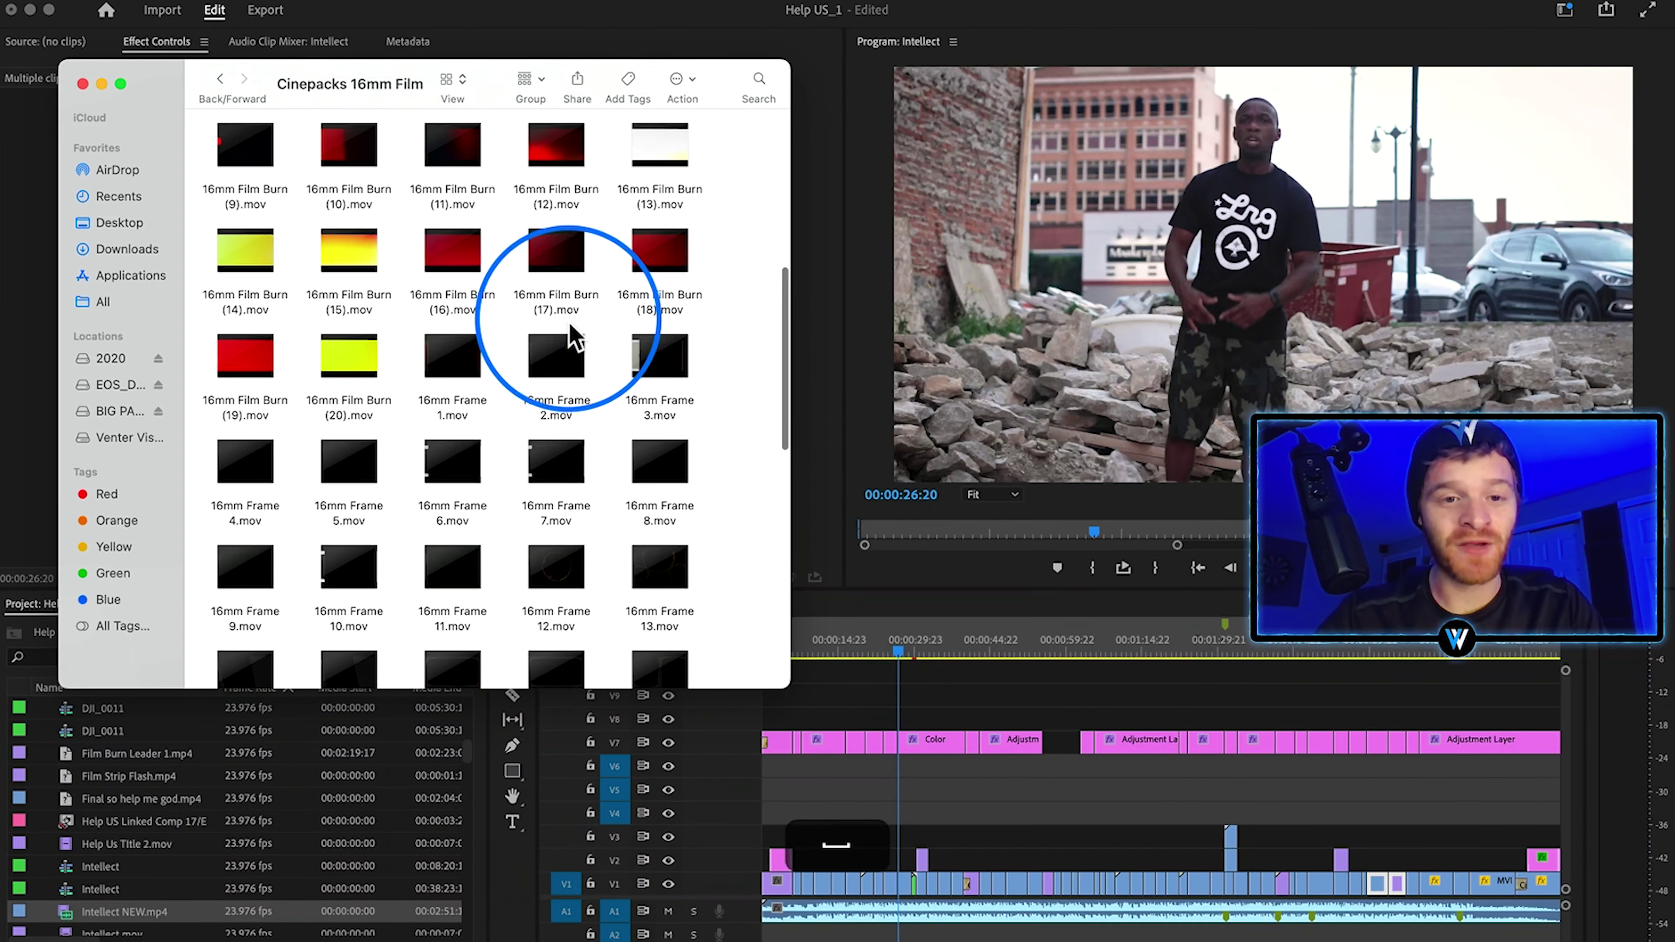
scroll(567, 333, "down", 2)
left_click(557, 343)
key("space")
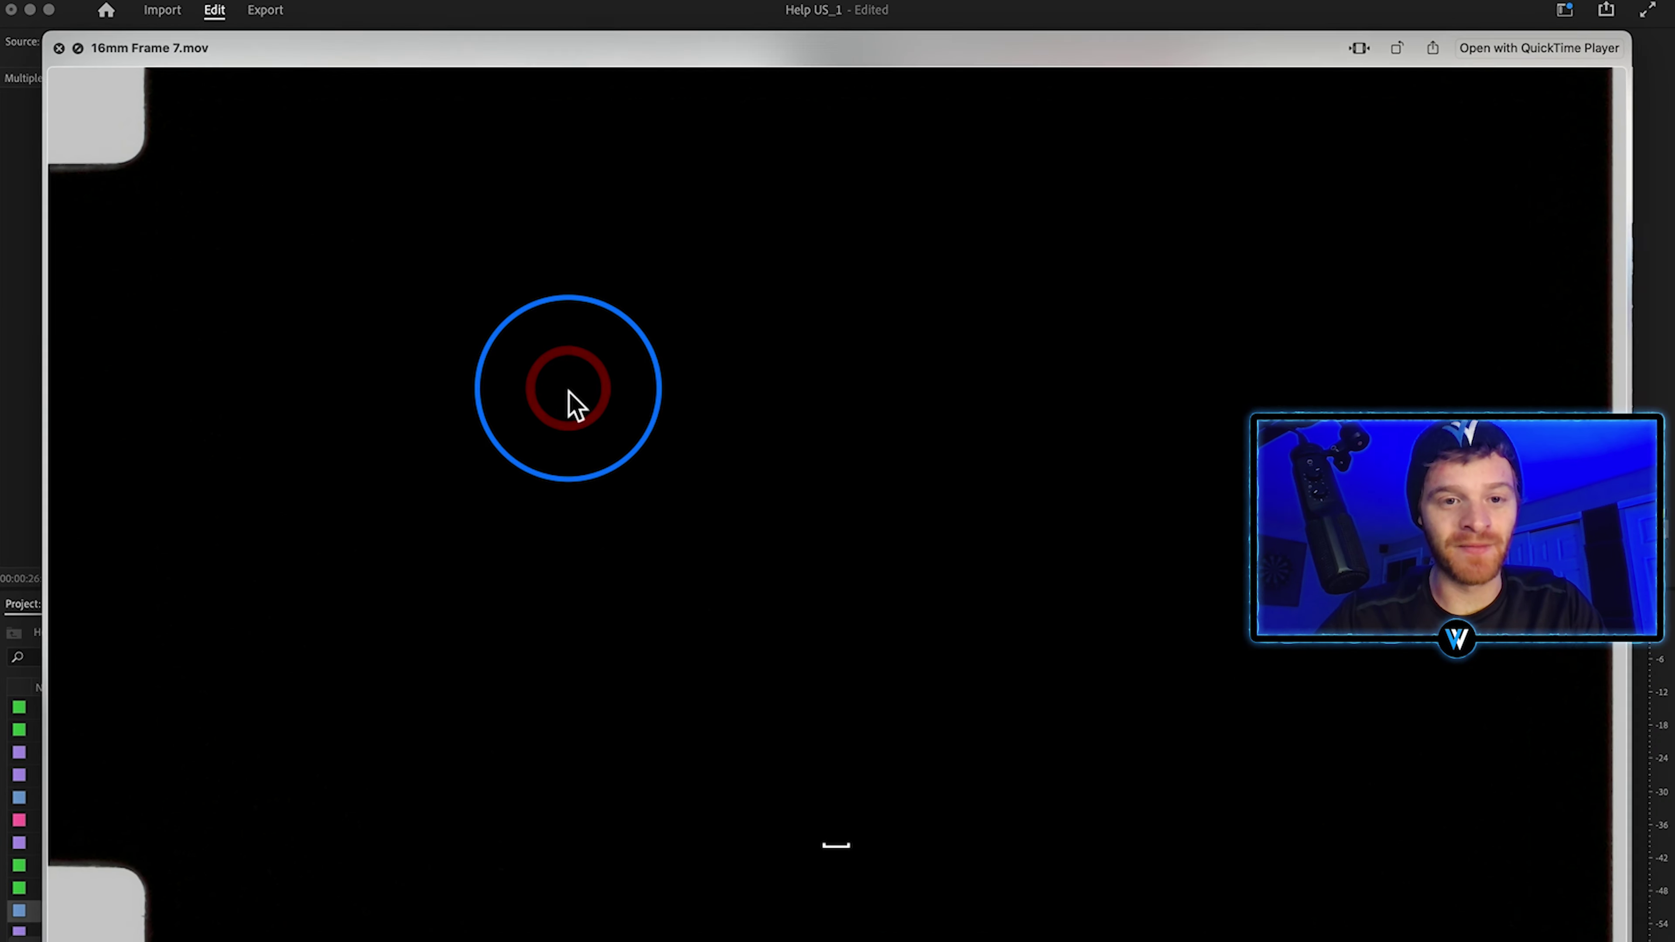
Step: Preview 16mm Frame 3.mov and place it on track V3 of the Intellect timeline
key("space")
left_click(659, 422)
key("space")
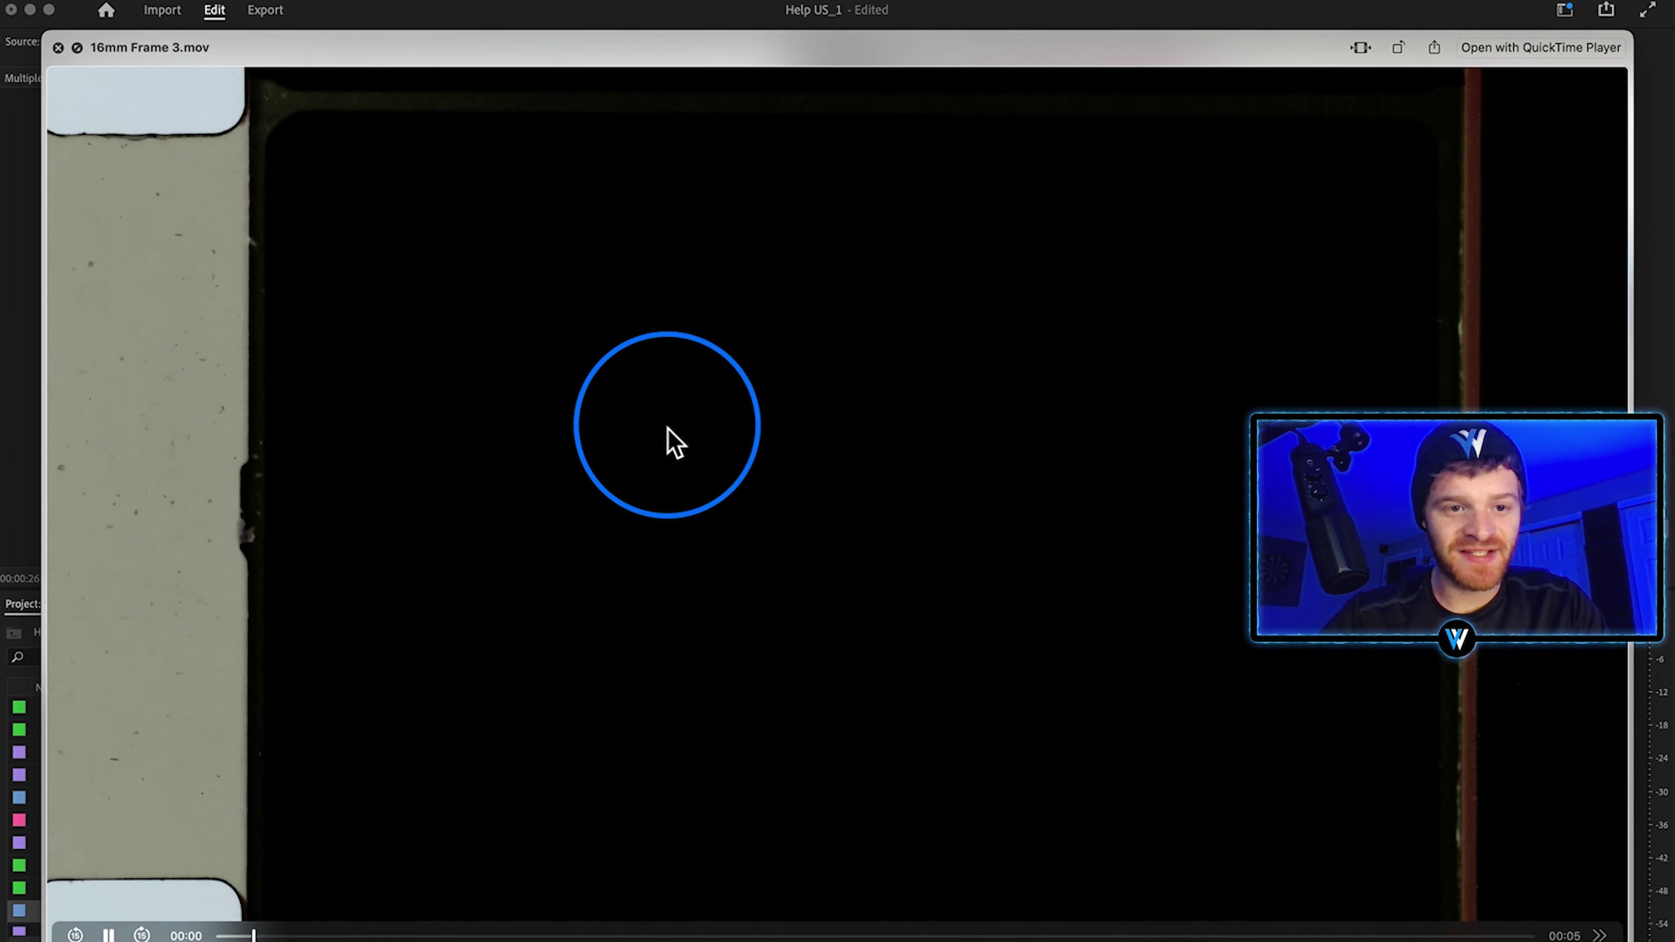
key("space")
left_click_drag(269, 38, 588, 759)
Step: Set the playhead near 21 seconds and place Grain Overlay Tri-X 7266.mov on V2 below the 16mm frame
left_click(631, 435)
left_click(617, 449)
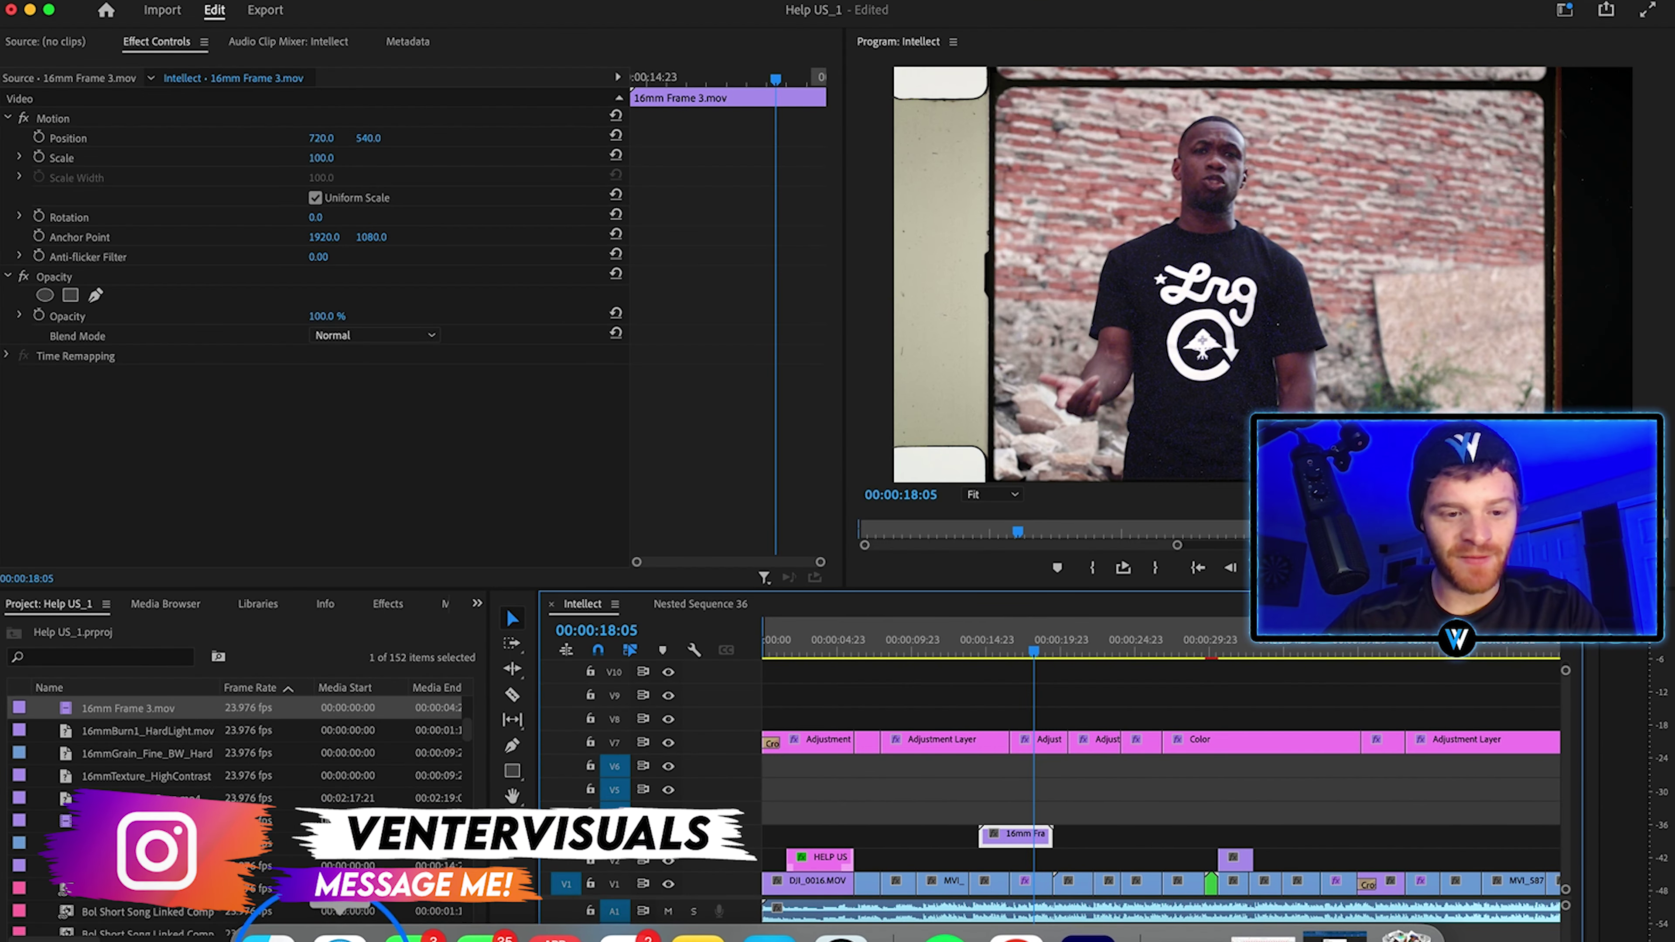
left_click(455, 940)
scroll(644, 333, "down", 2)
scroll(643, 333, "down", 10)
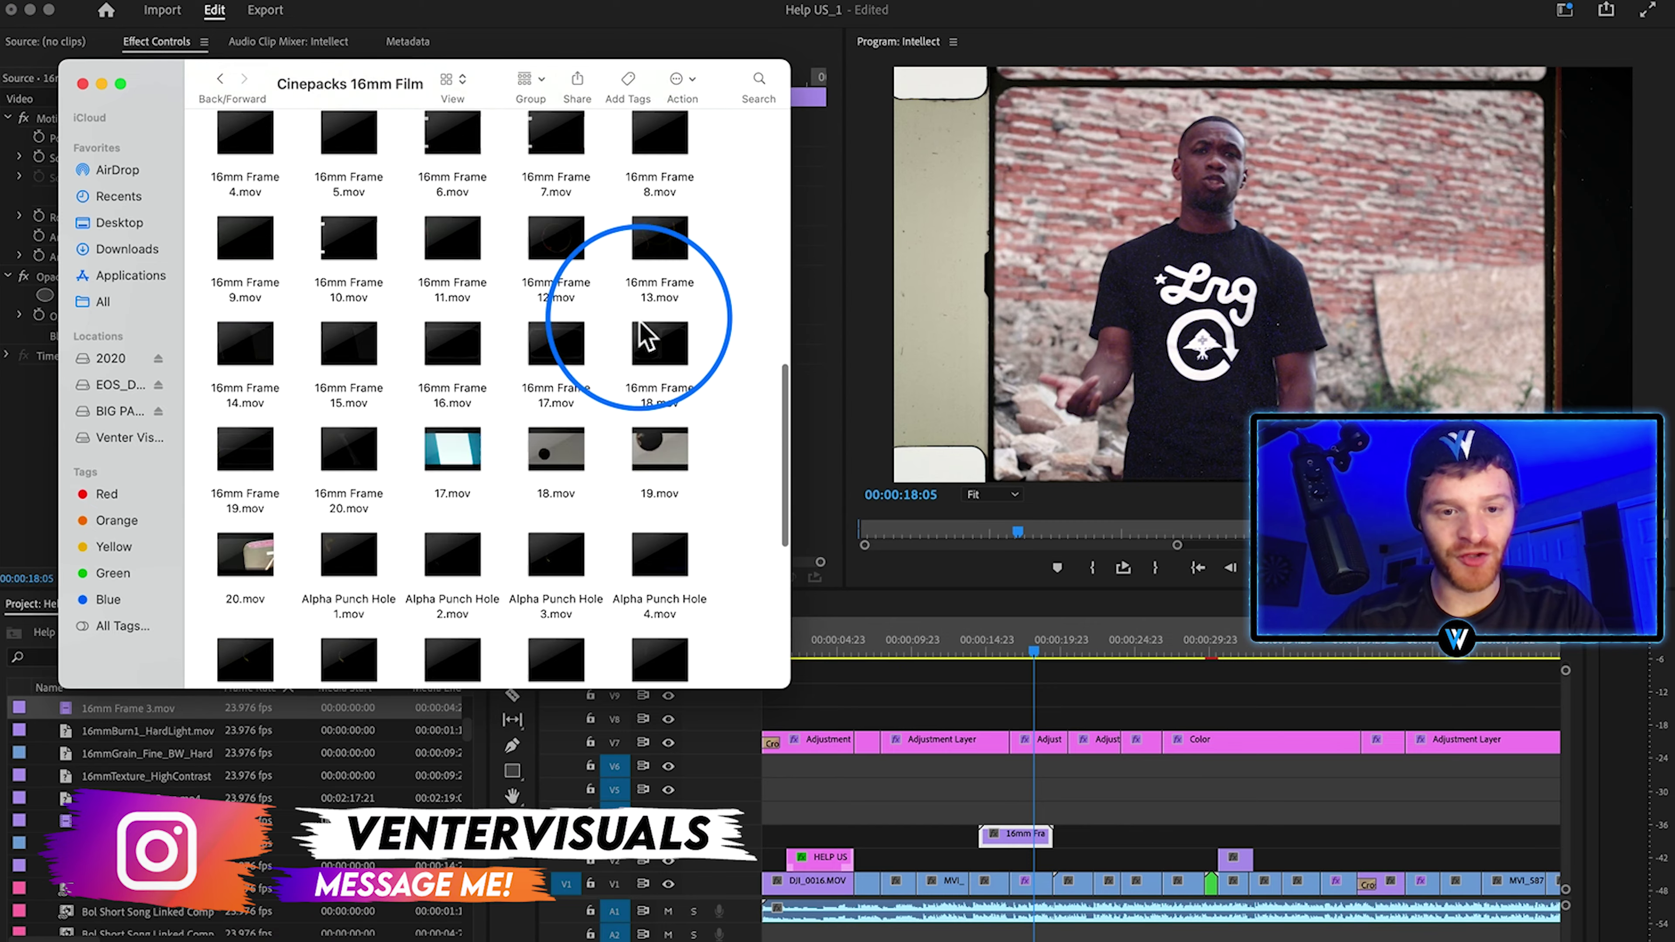
left_click(666, 571)
key("space")
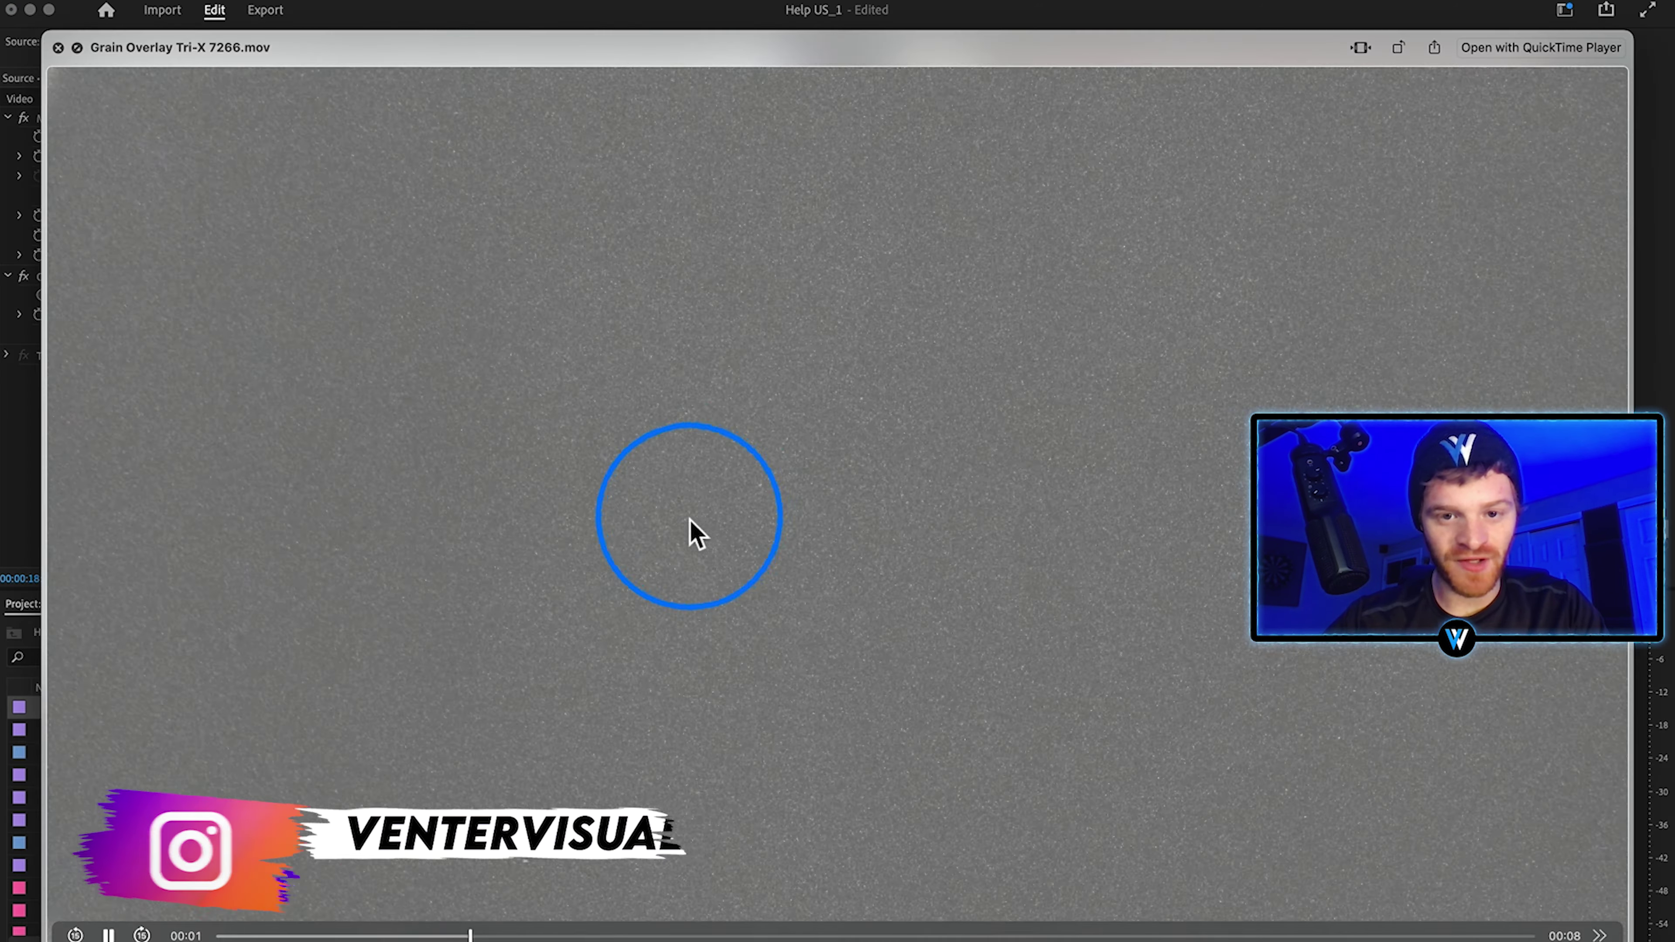
key("space")
left_click_drag(663, 505, 986, 878)
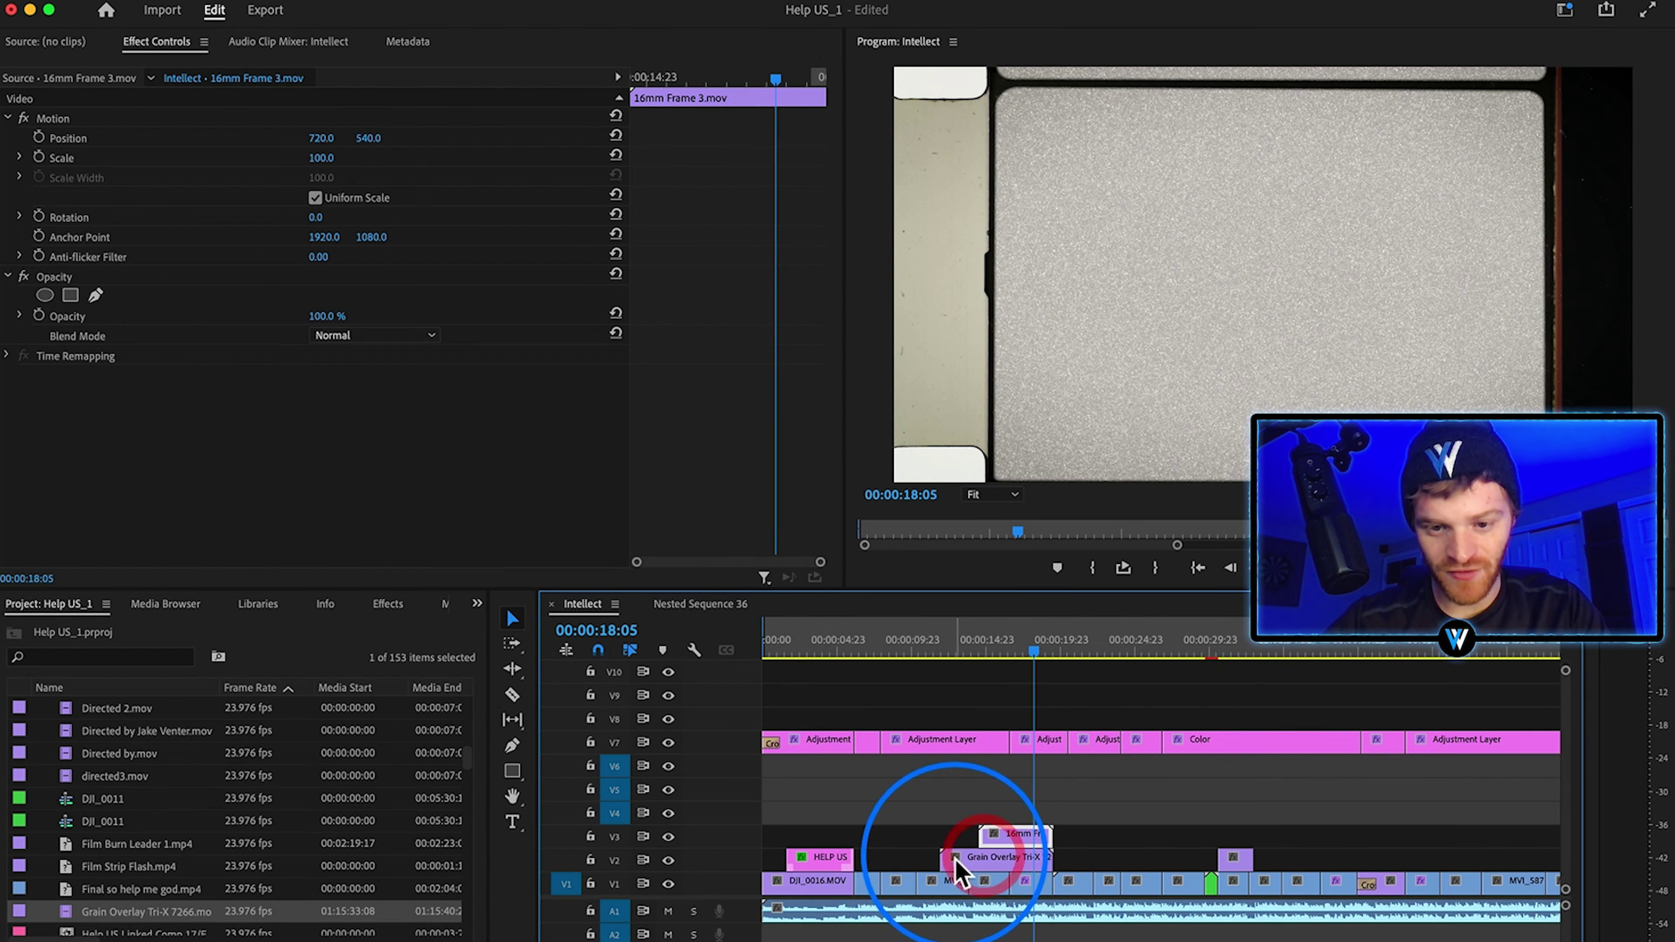
Step: Give the grain overlay clip a Multiply blend mode and 30% opacity
left_click(966, 858)
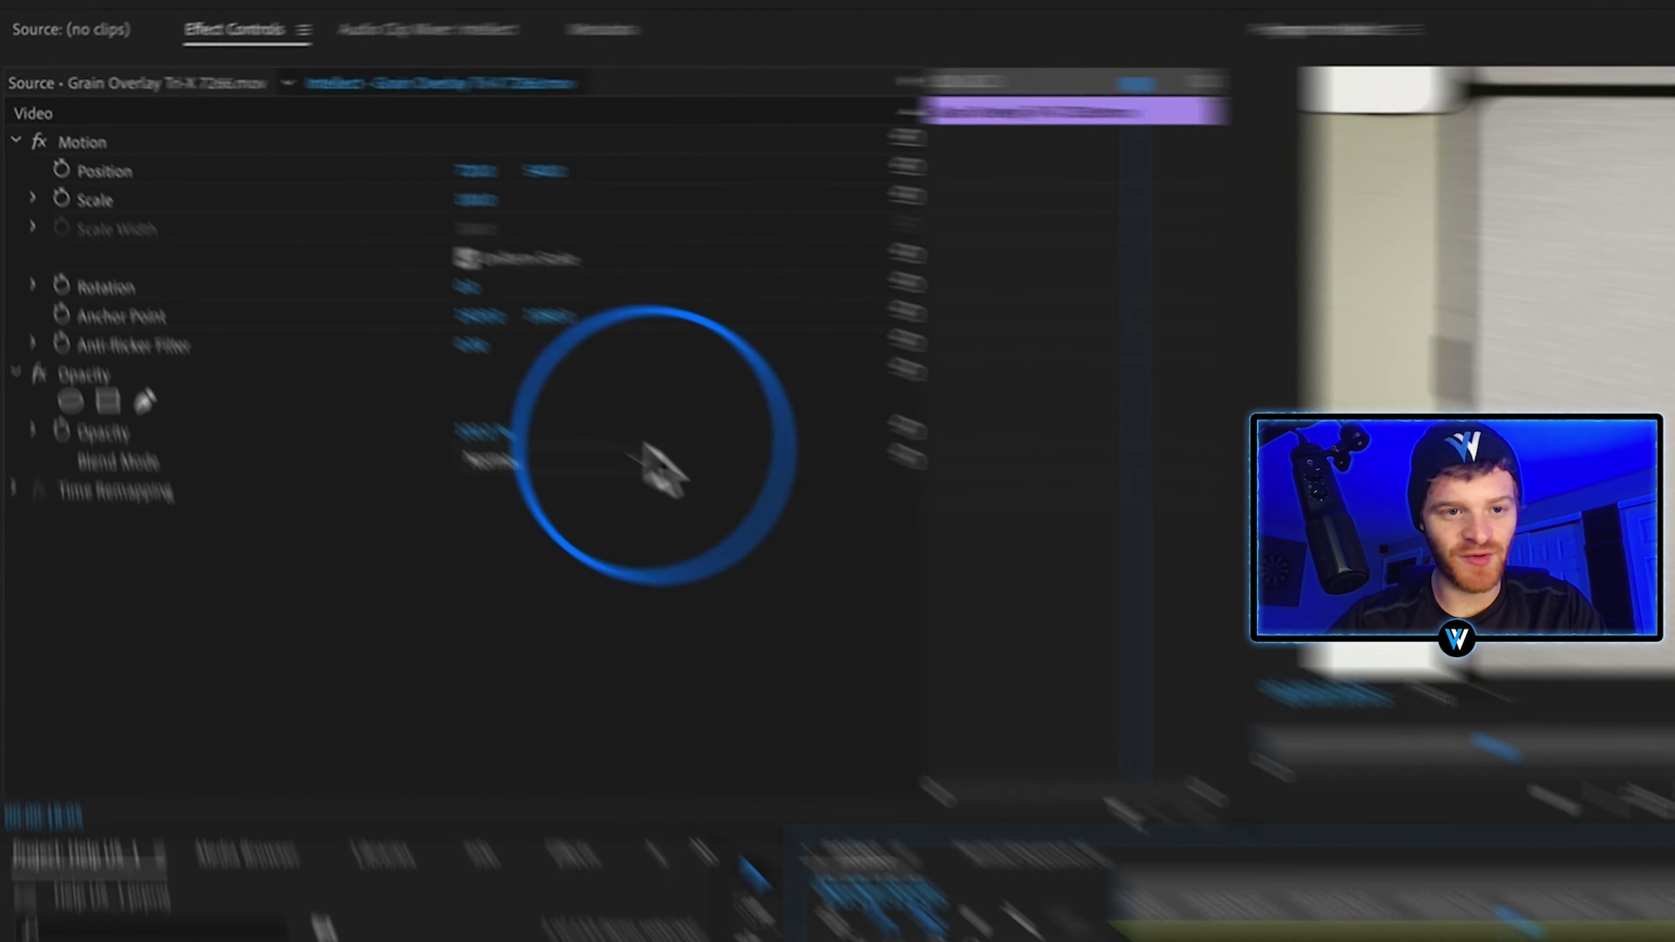
left_click(588, 470)
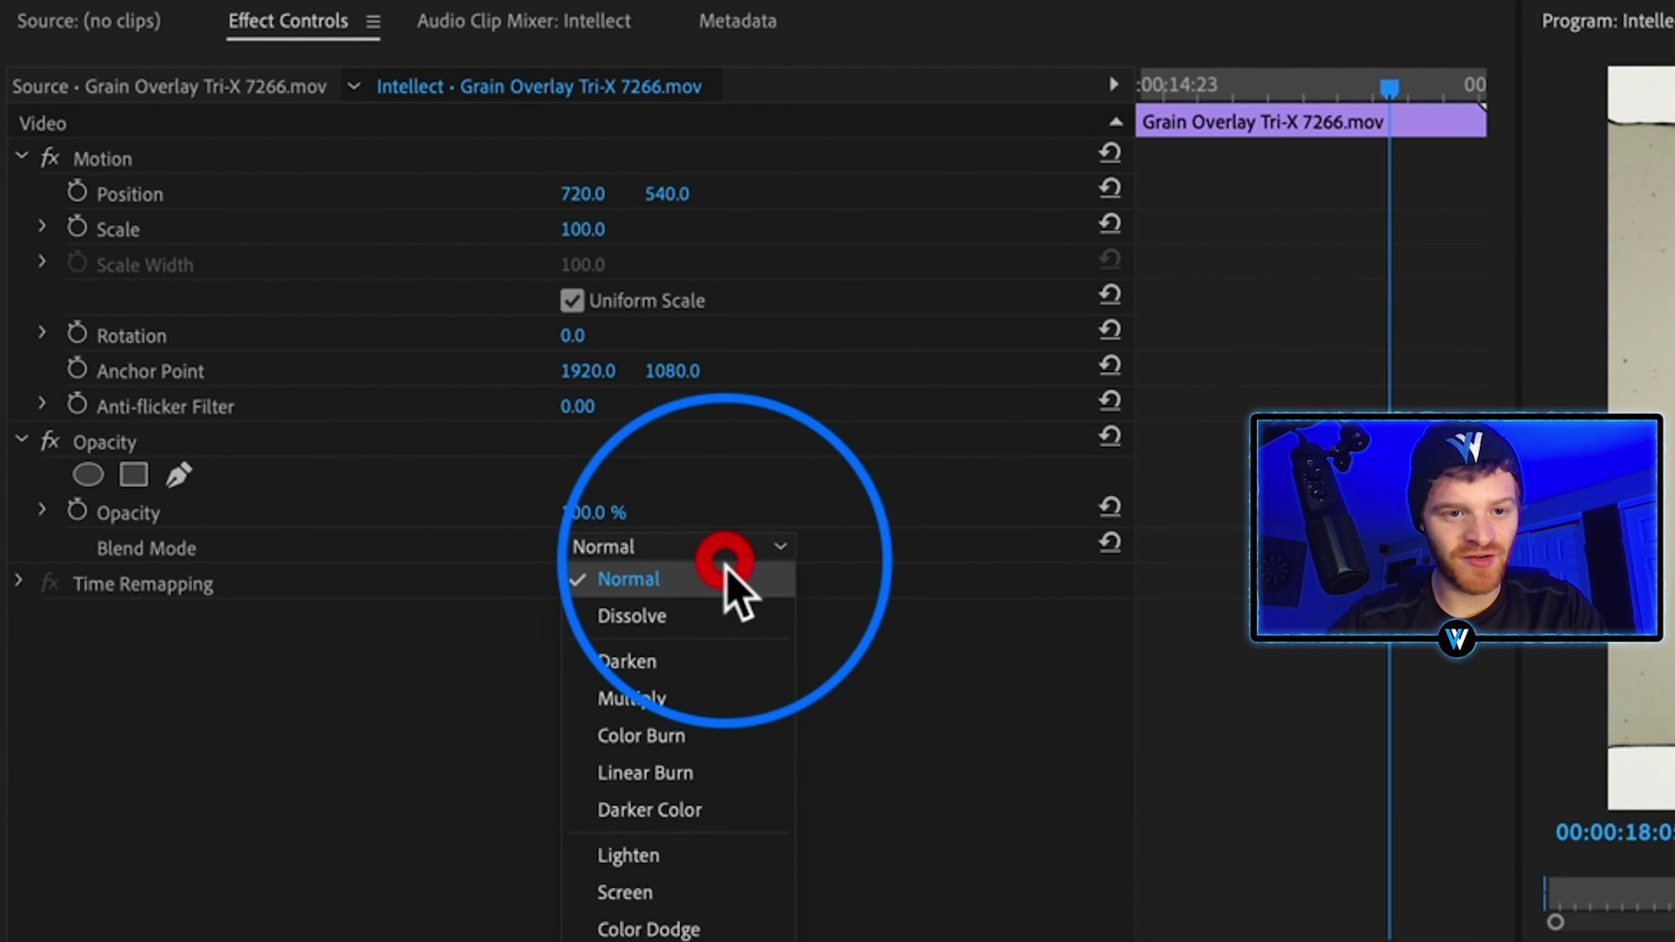
left_click(580, 574)
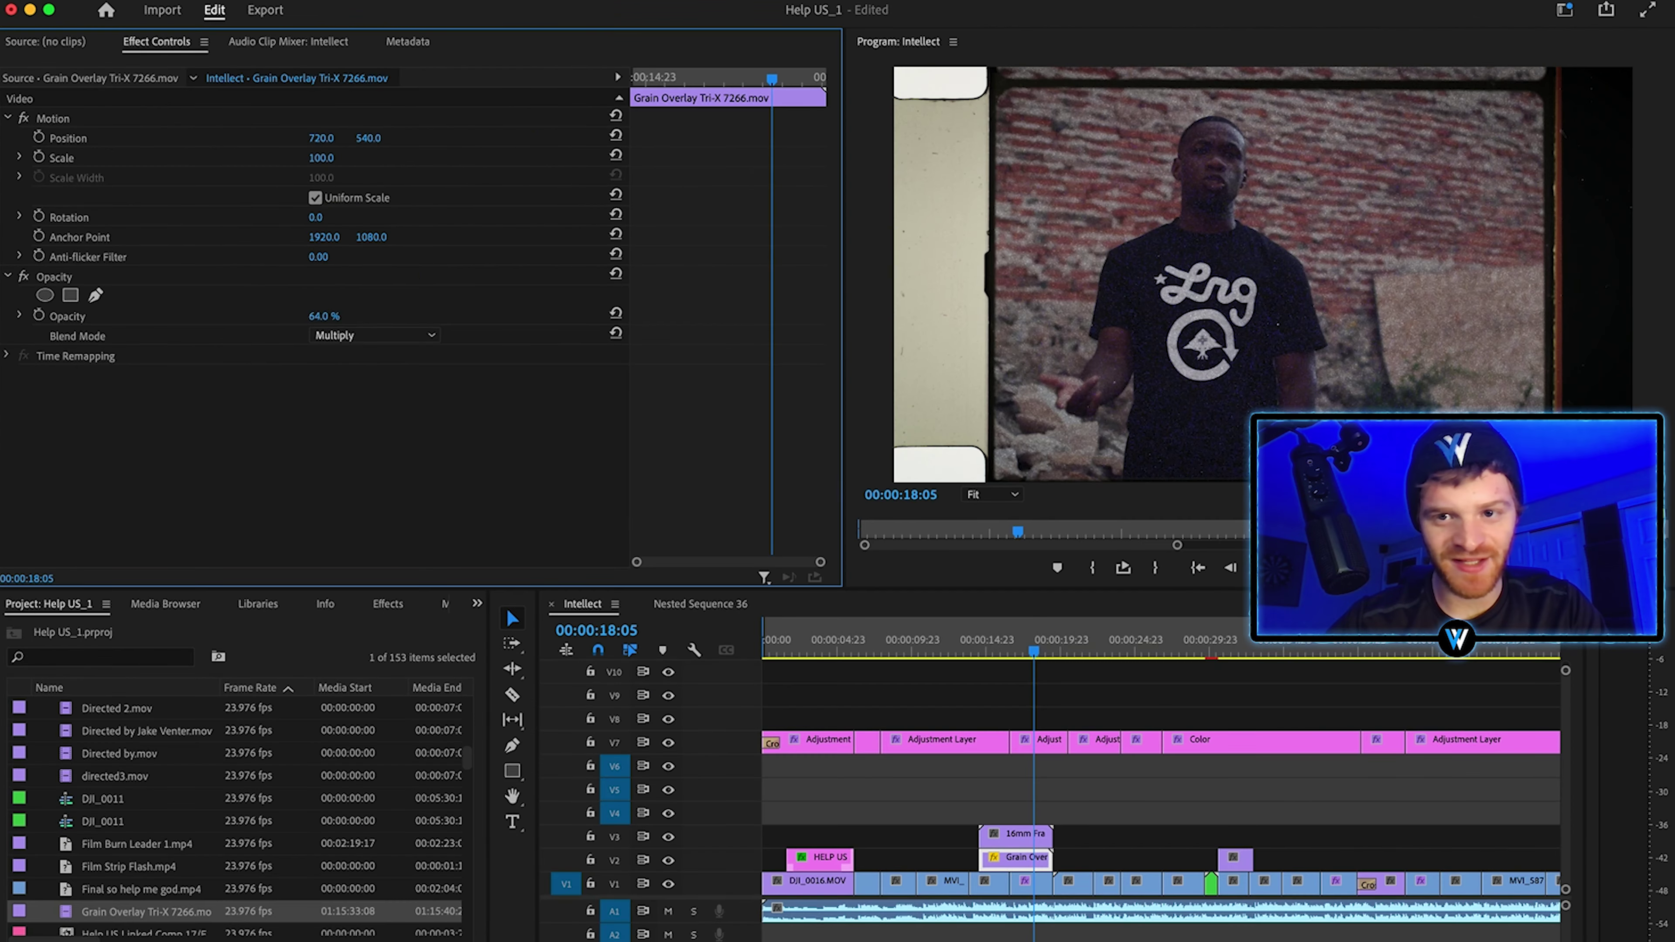
left_click_drag(323, 317, 290, 316)
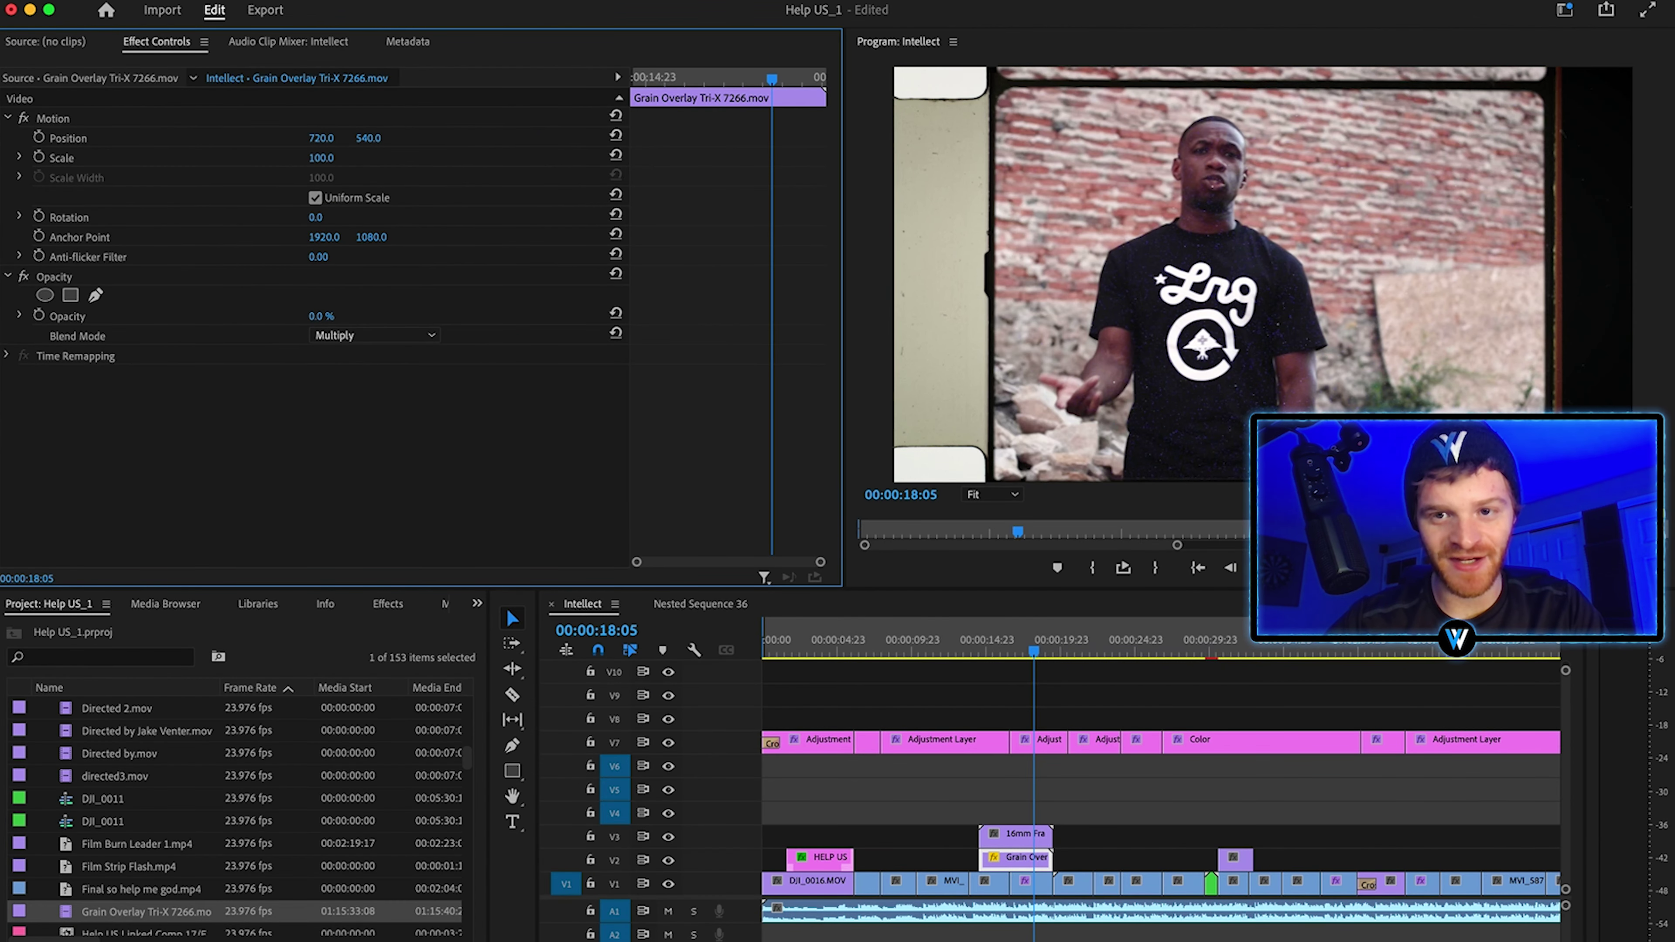
Step: Move the 16mm Frame clip up to V4 and add 16mm Film Burn (2).mov to the timeline
left_click(1027, 836)
left_click_drag(1024, 838, 1023, 815)
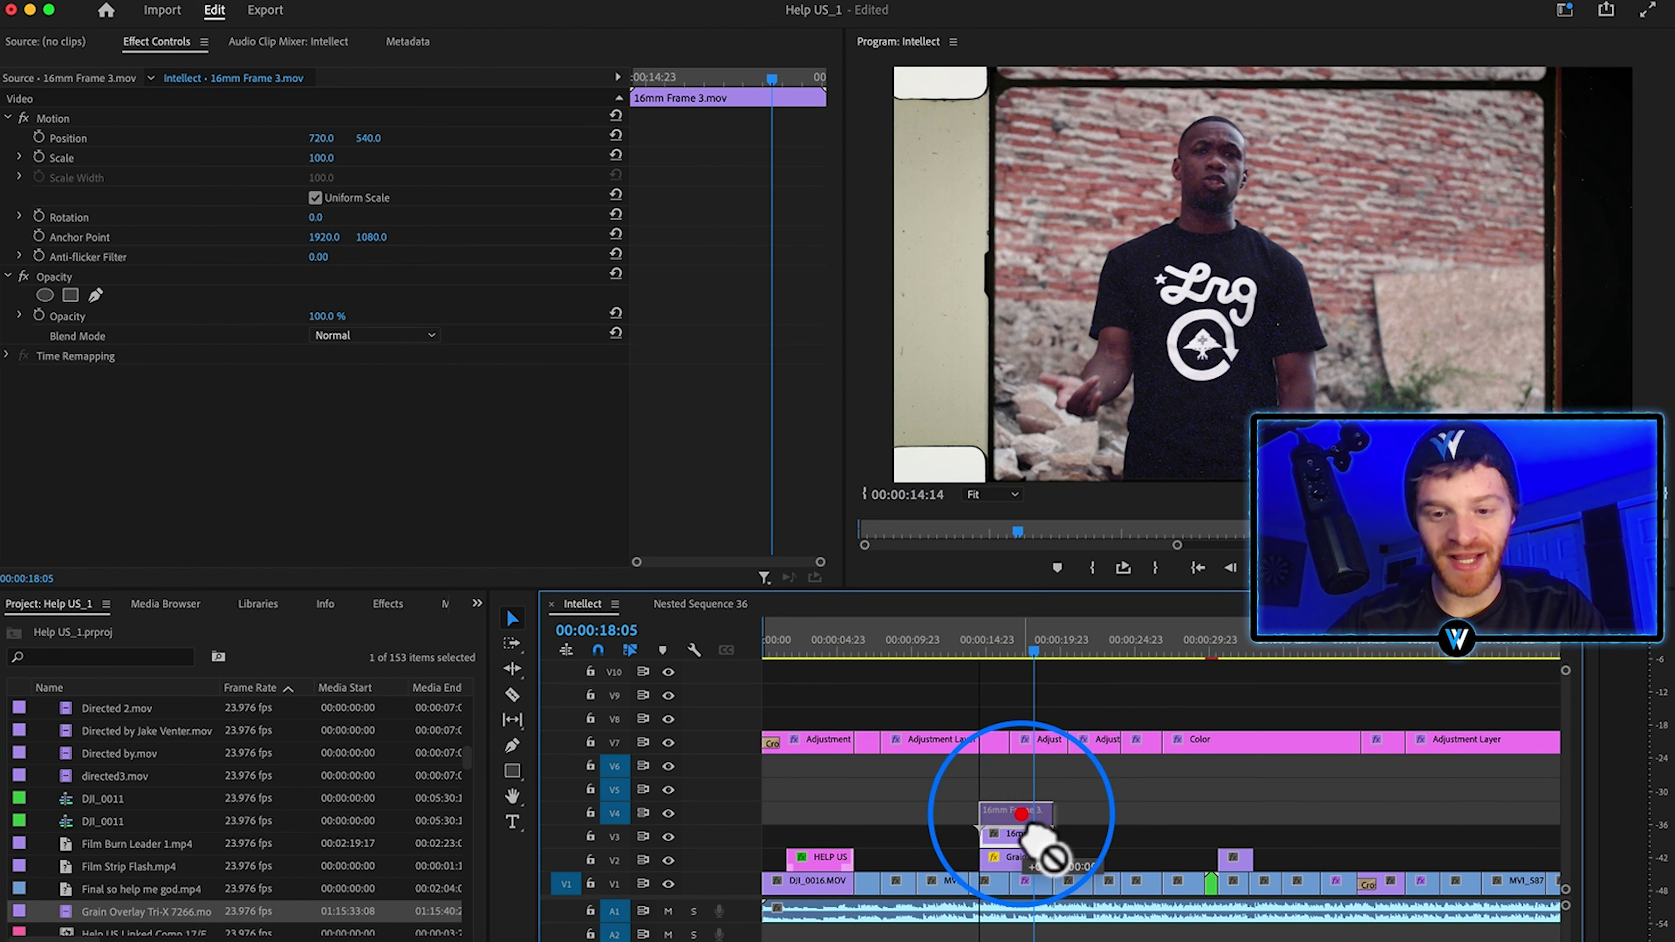
left_click(267, 938)
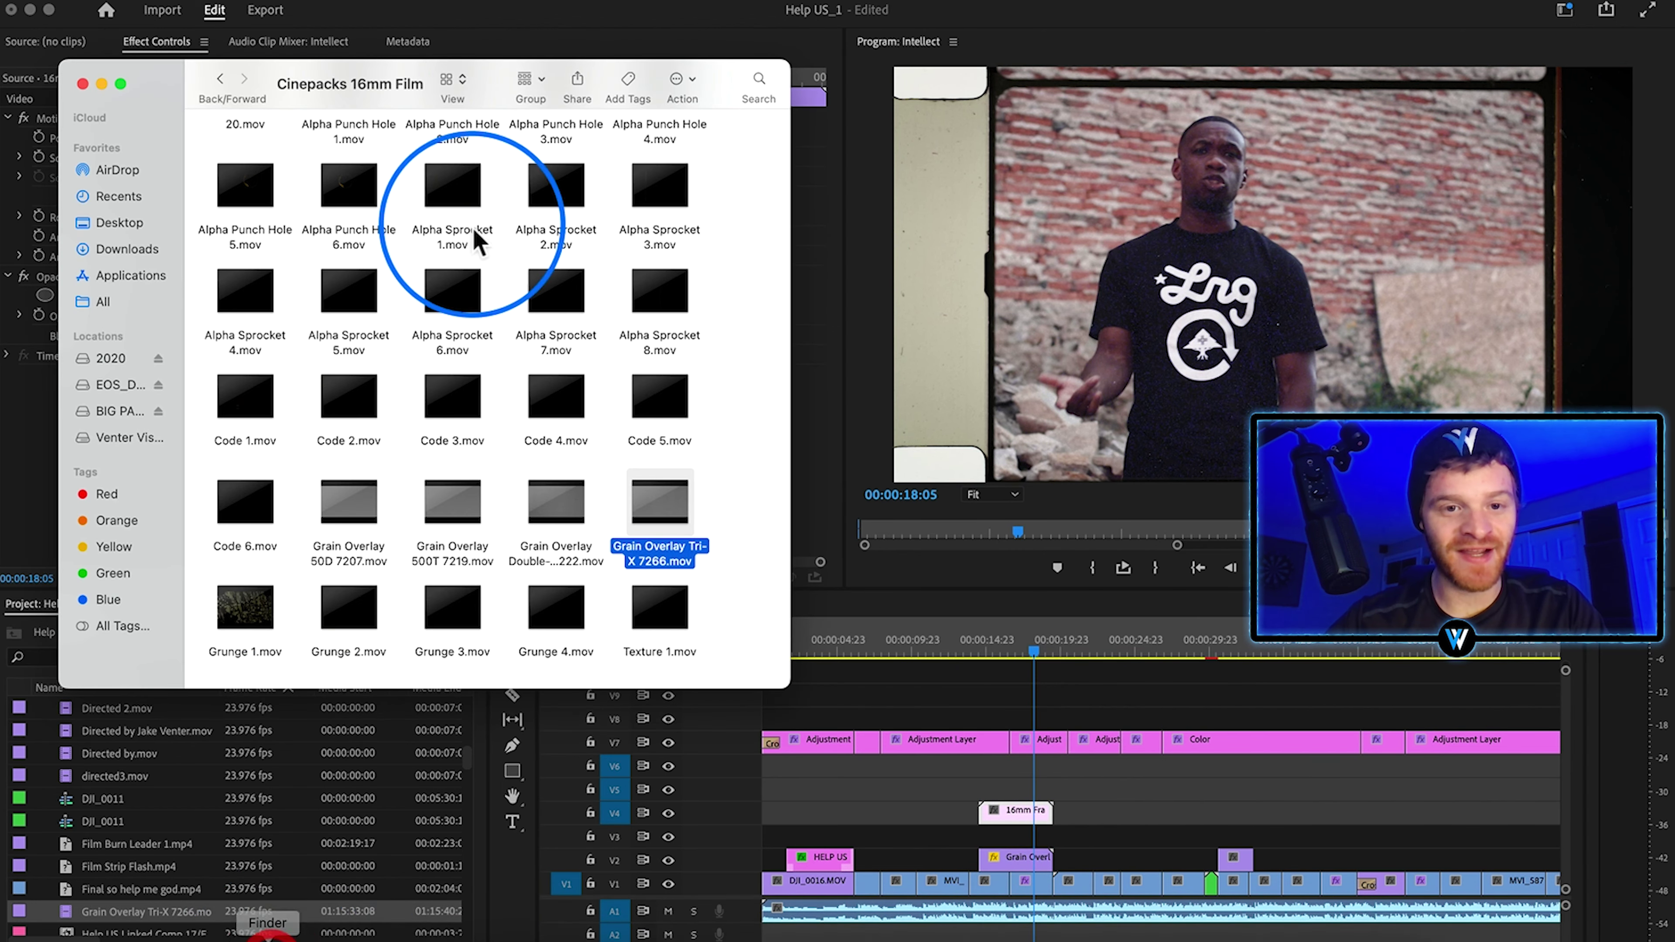
scroll(465, 291, "up", 10)
scroll(533, 362, "up", 3)
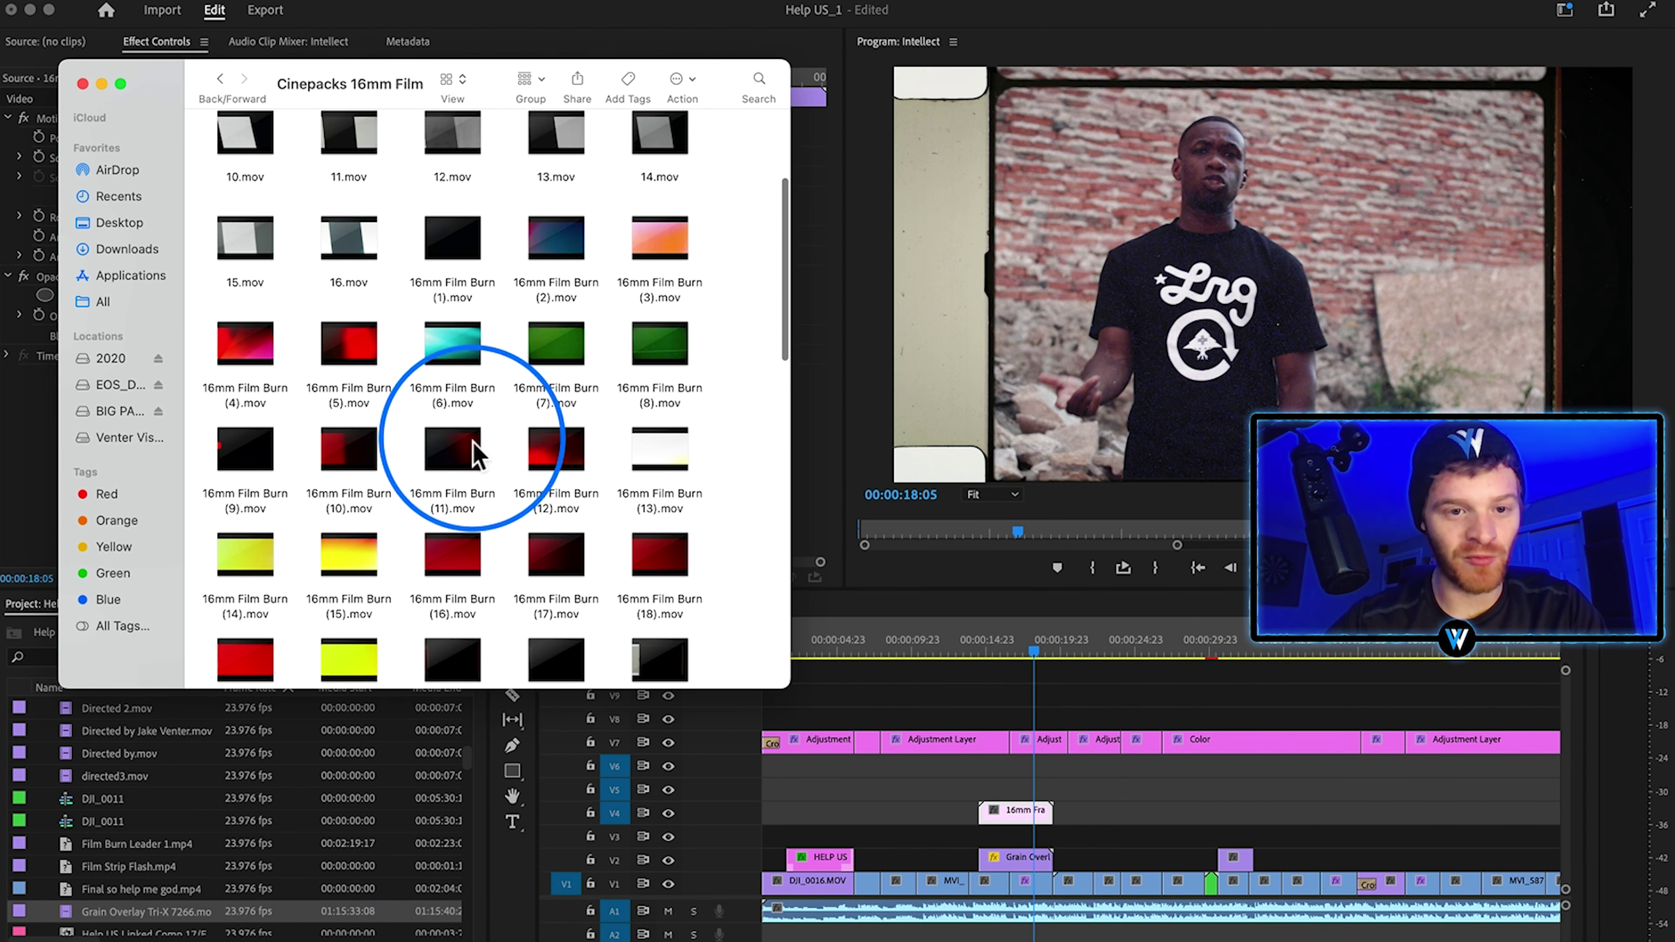
left_click(554, 350)
key("space")
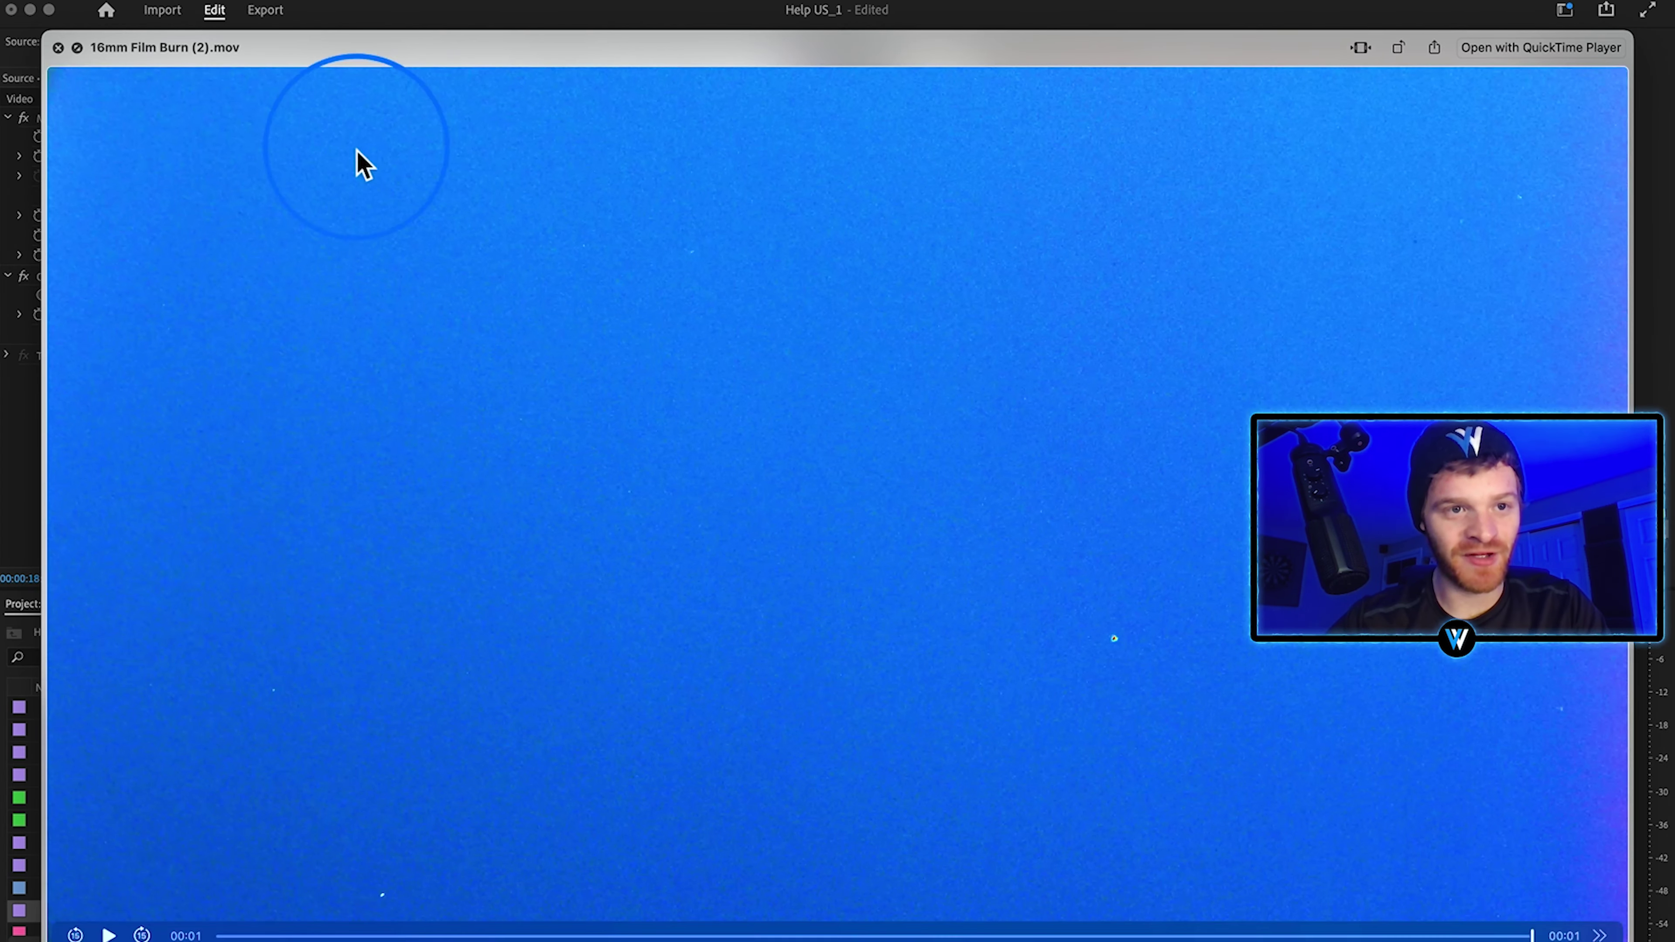
mouse_move(364, 165)
left_mouse_down()
mouse_move(553, 232)
mouse_move(625, 430)
mouse_move(1009, 858)
mouse_move(1039, 851)
left_mouse_up()
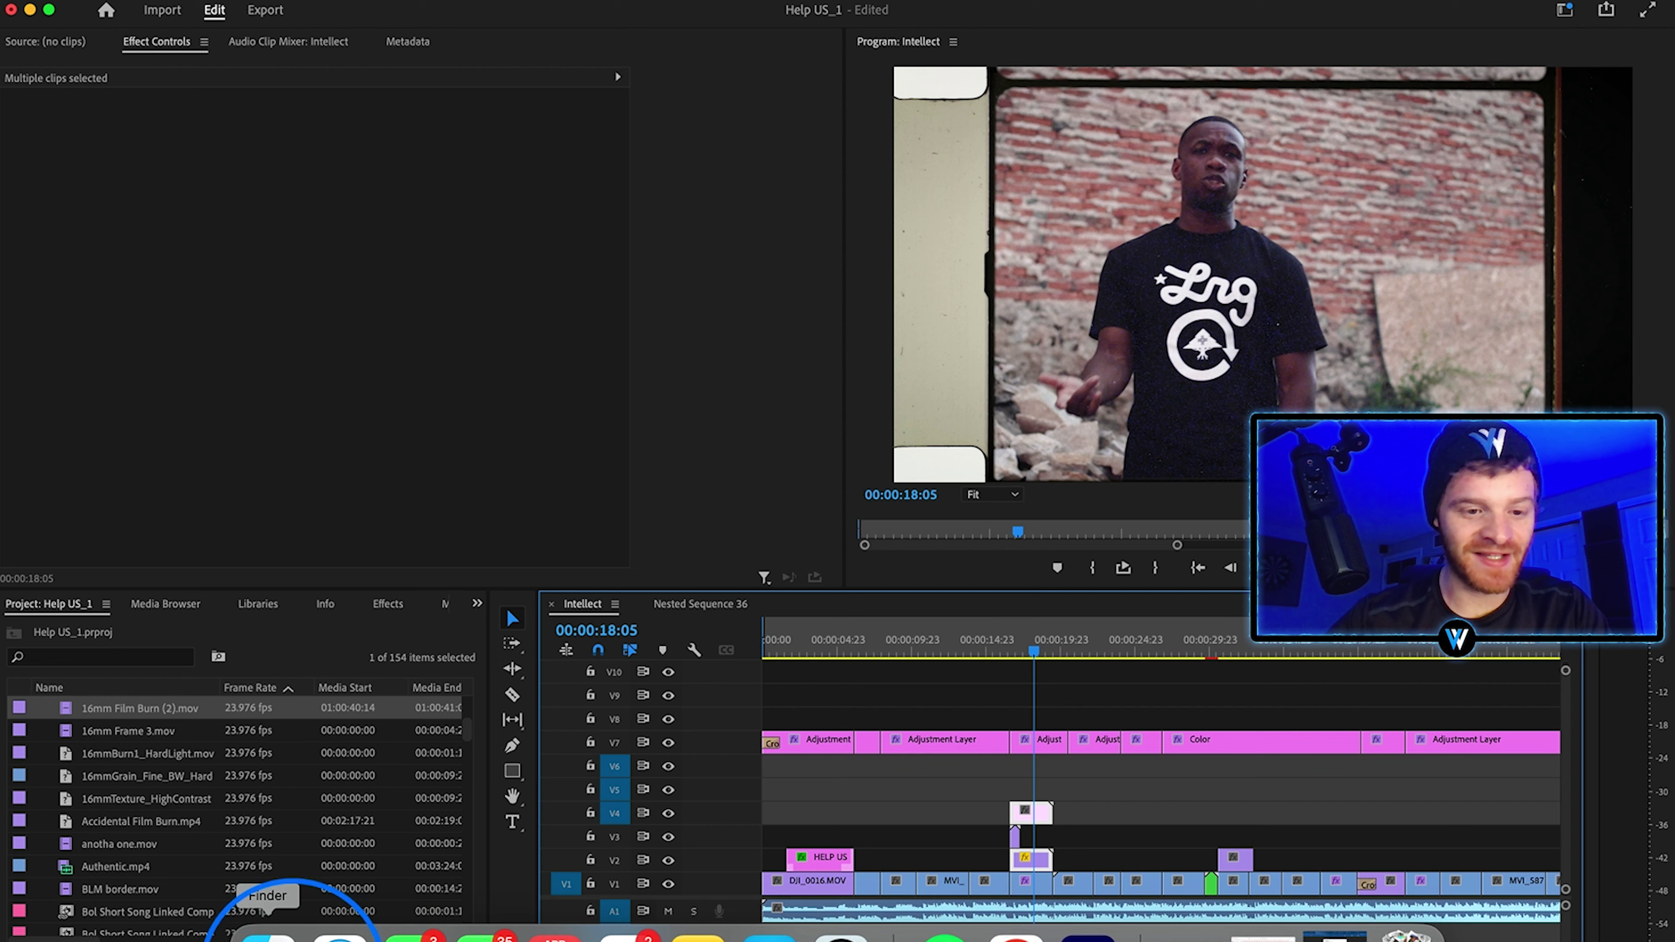
Step: Preview 16mm Film Burn (3) and (5), then place 16mm Film Burn (5).mov on the timeline
left_click(292, 927)
left_click(665, 389)
key("space")
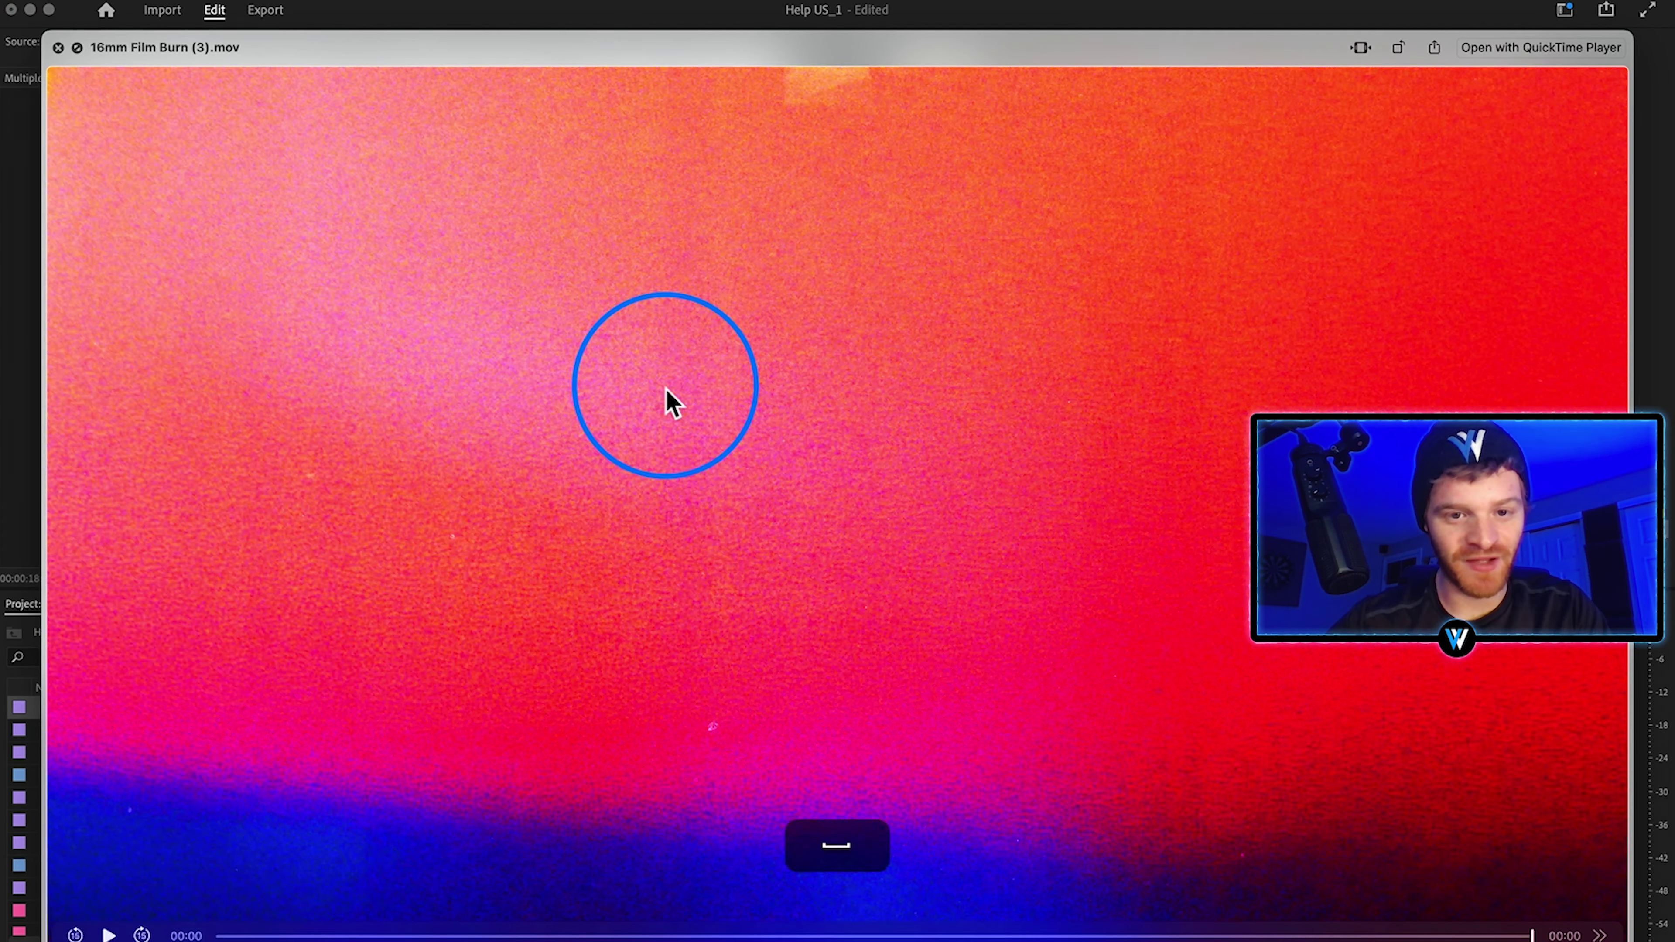
key("space")
left_click(356, 472)
key("space")
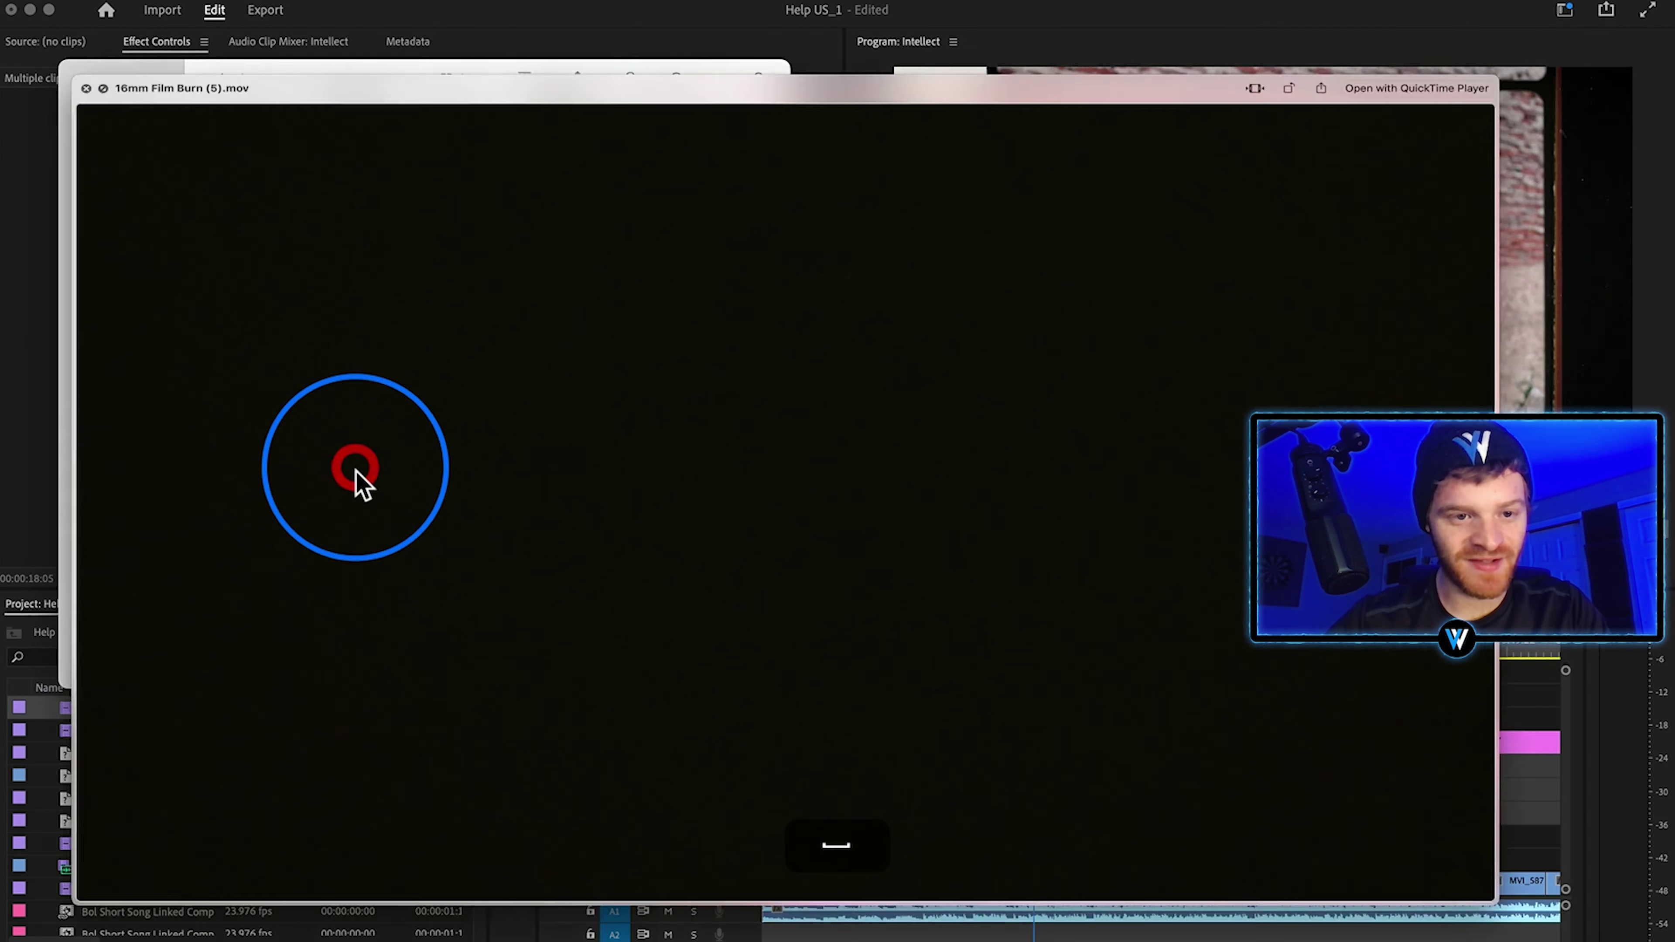
key("space")
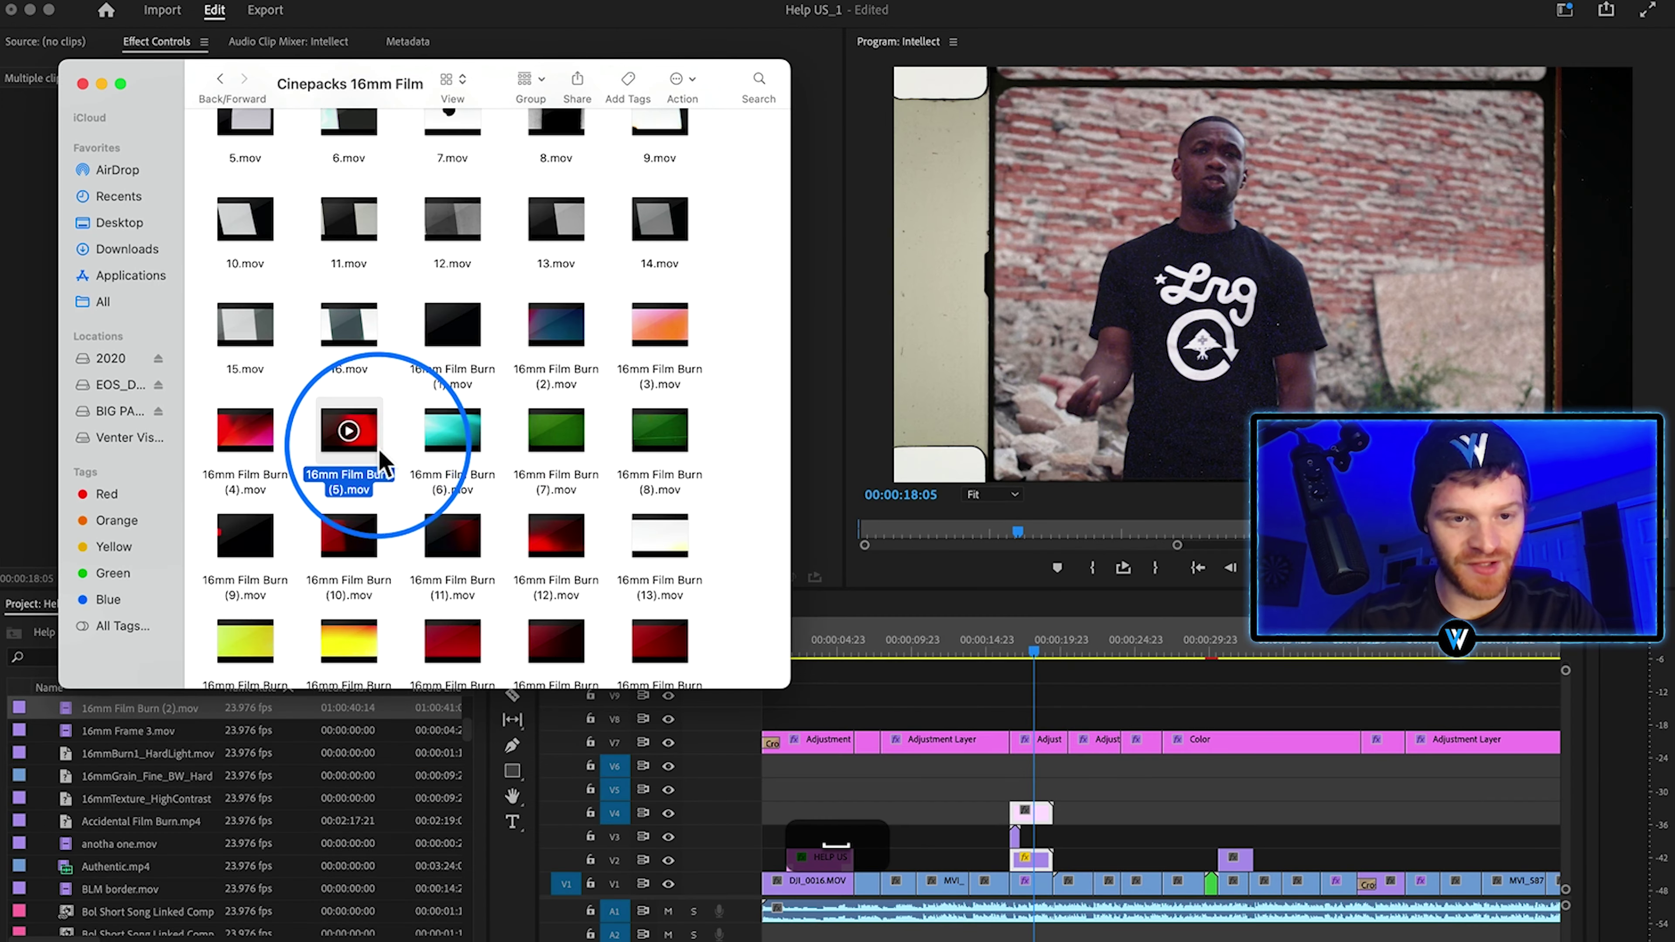
mouse_move(373, 439)
left_mouse_down()
mouse_move(777, 665)
mouse_move(1055, 884)
mouse_move(1058, 851)
left_mouse_up()
Step: Set the 16mm Film Burn (5) clip's blend mode to Screen, after trying Color Dodge
left_click(1055, 851)
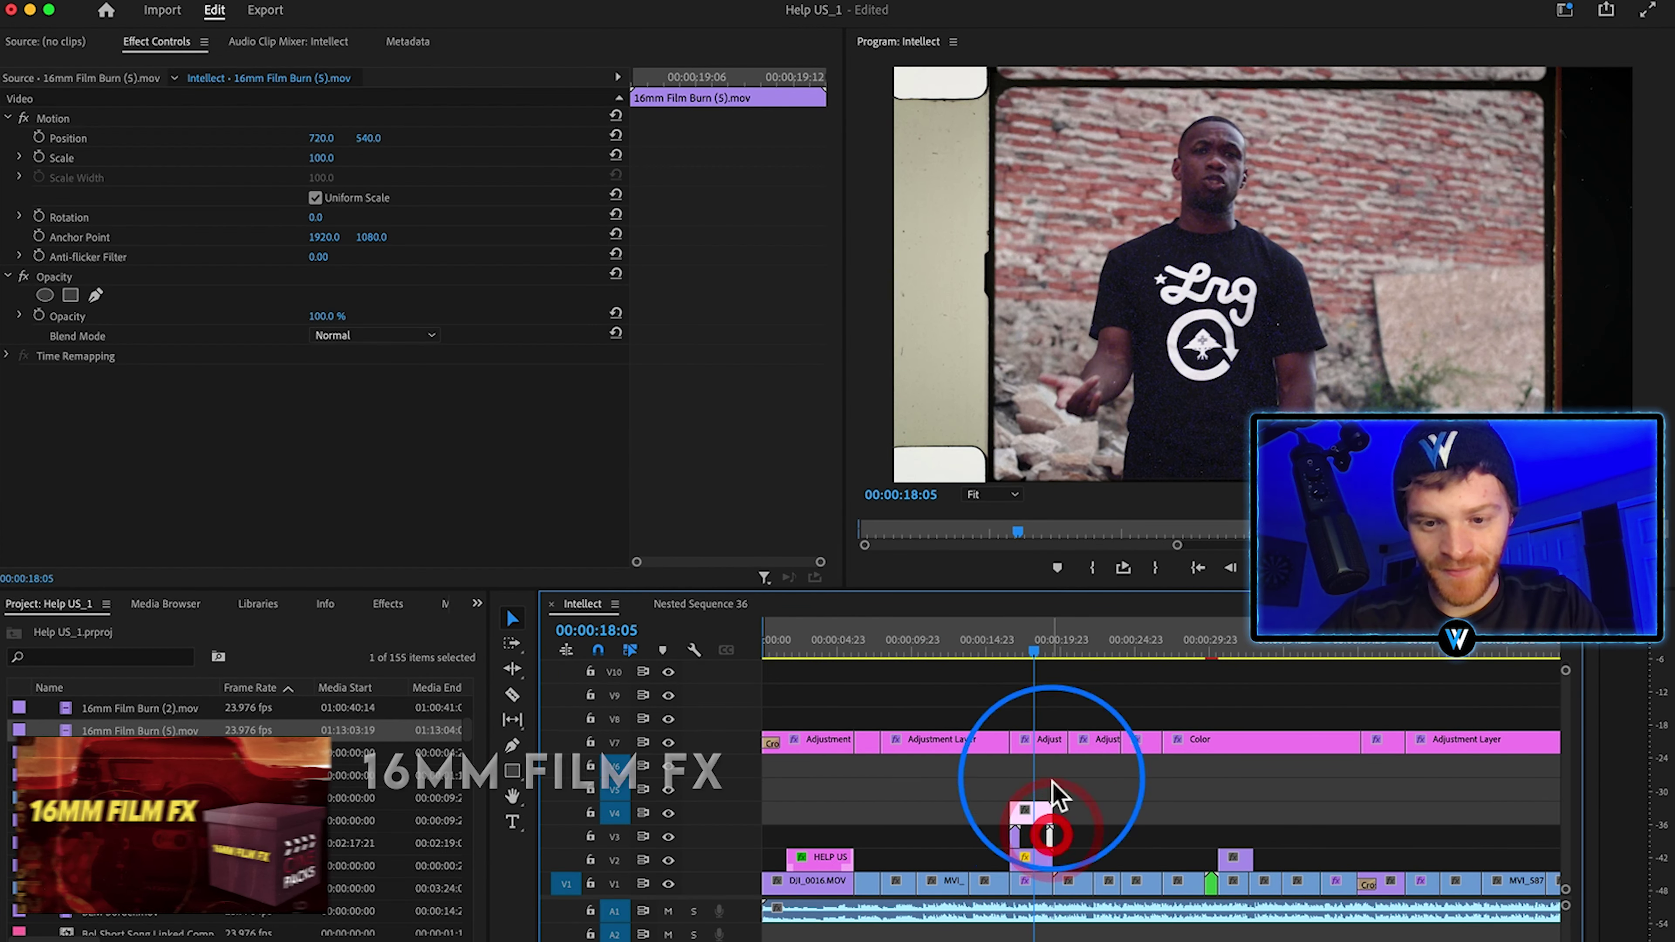
left_click(415, 340)
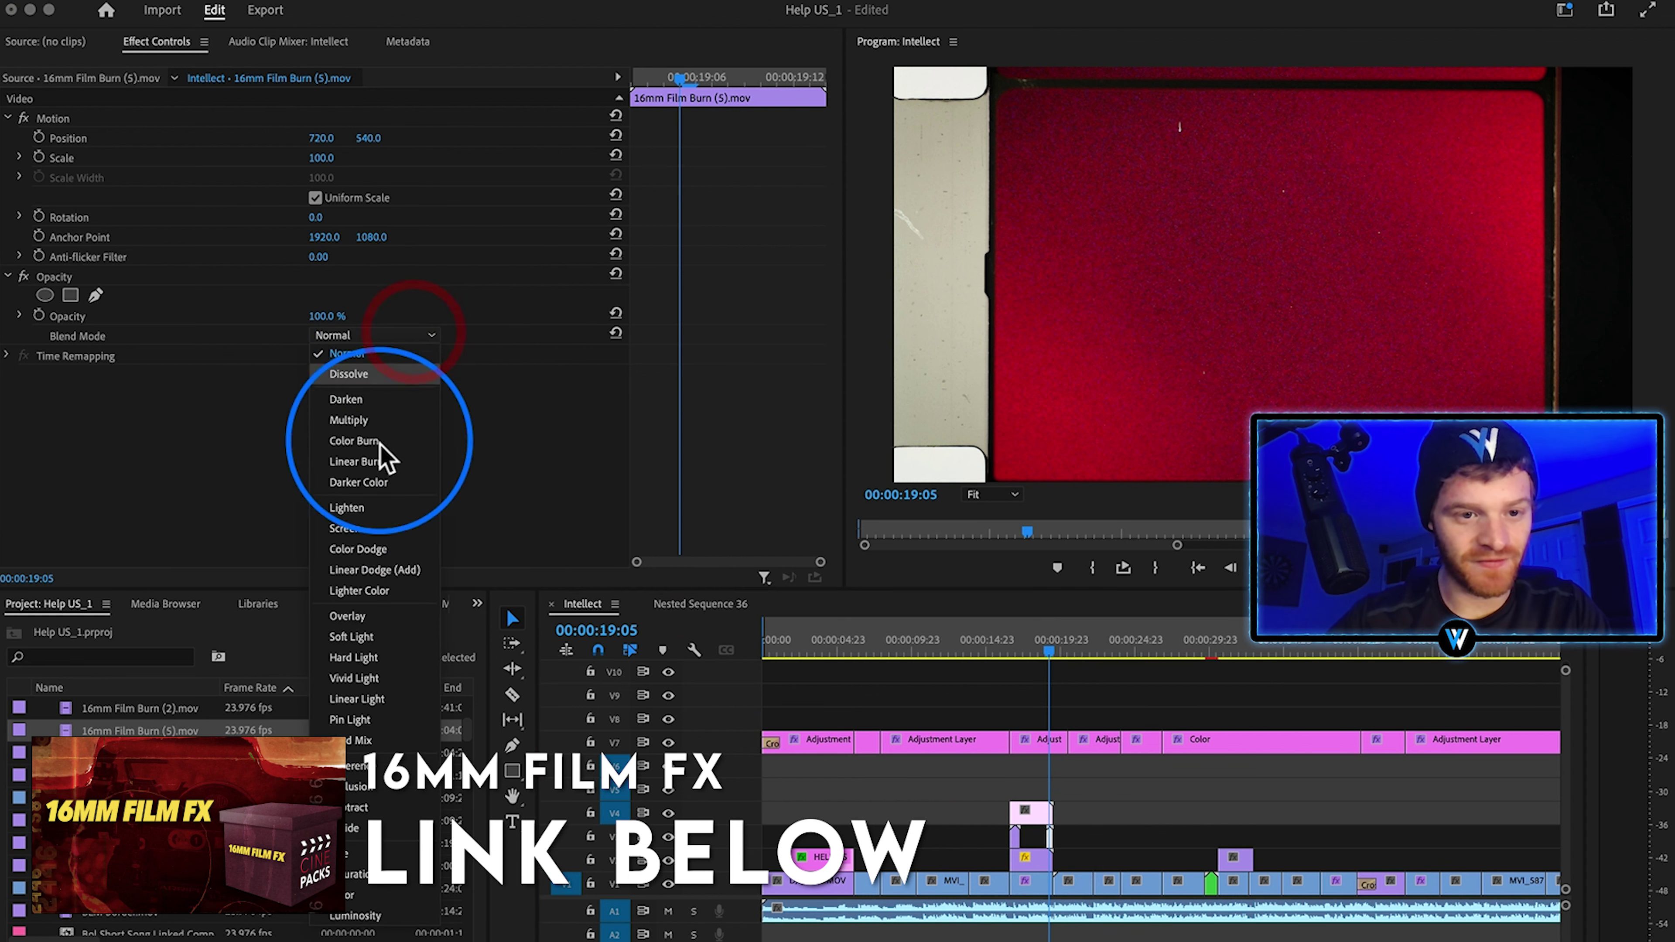
left_click(373, 555)
left_click(372, 335)
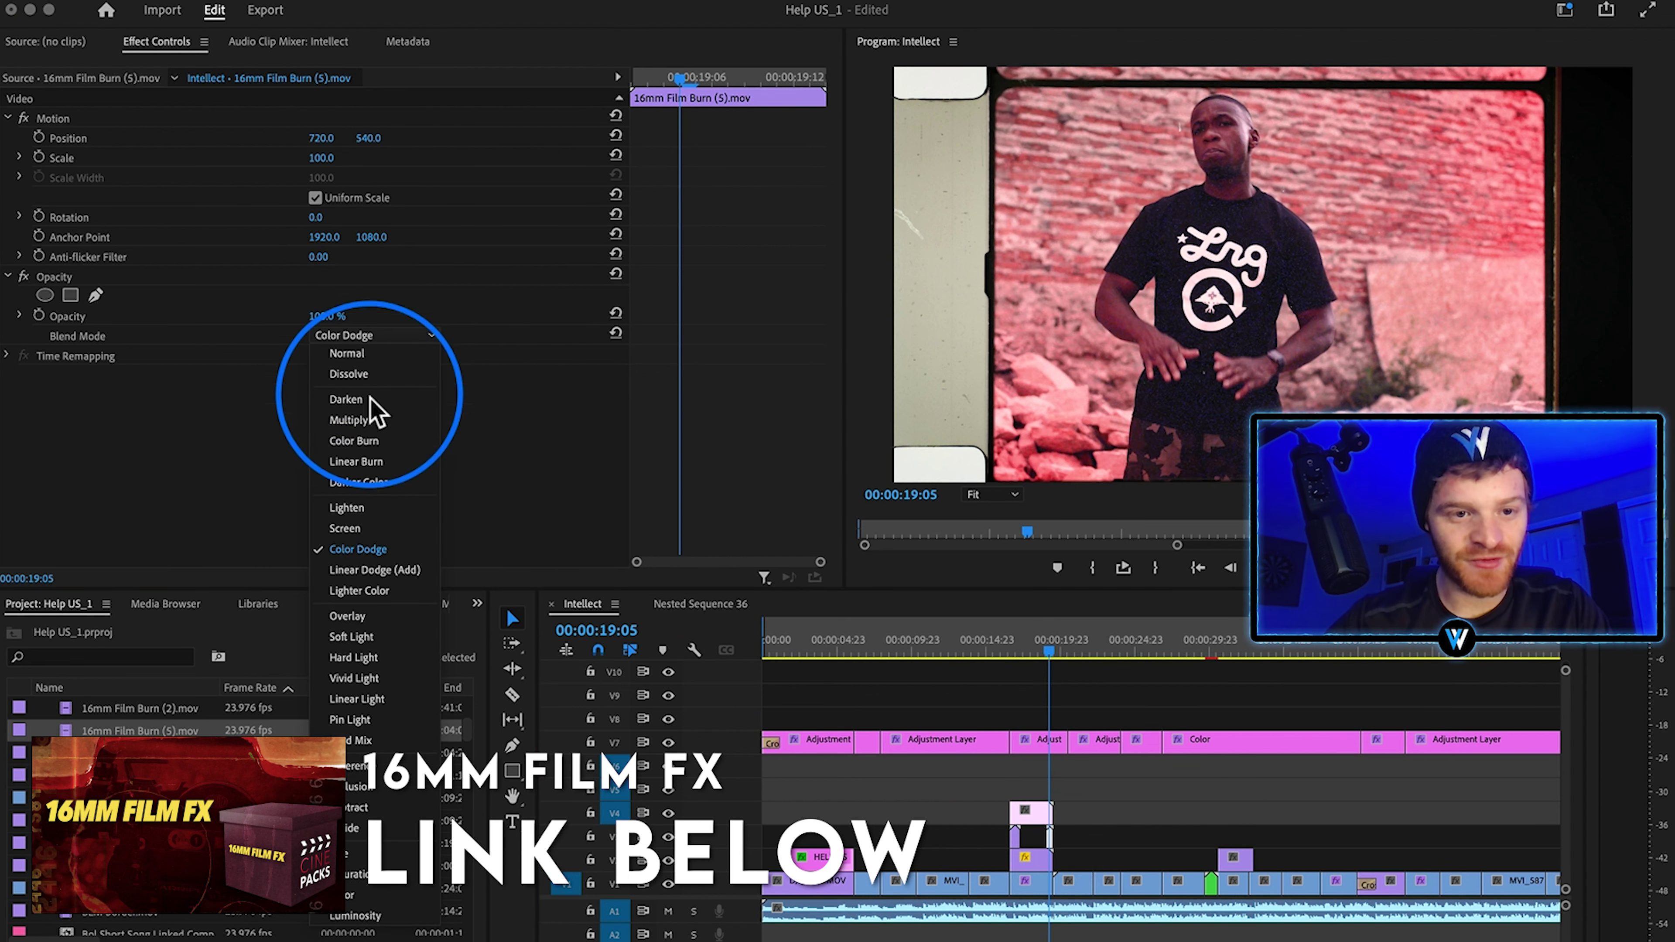
left_click(373, 555)
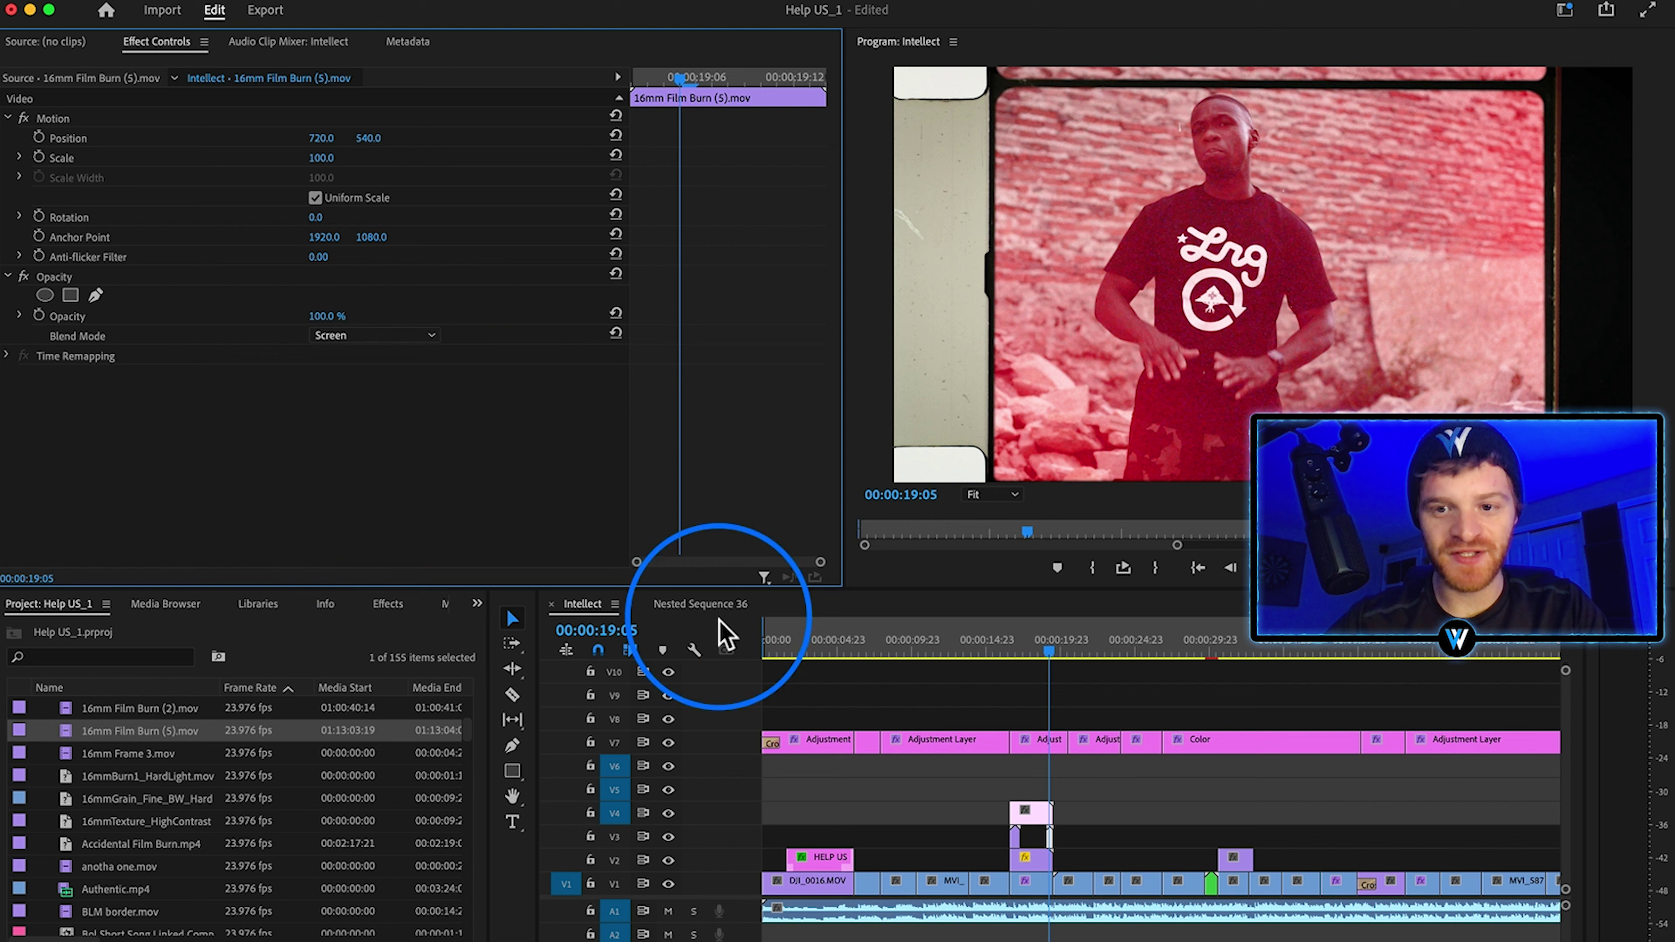
Step: Copy the burn's Opacity settings onto 16mm Film Burn (2) and check the result at 17:00
left_click(72, 278)
key("super+c")
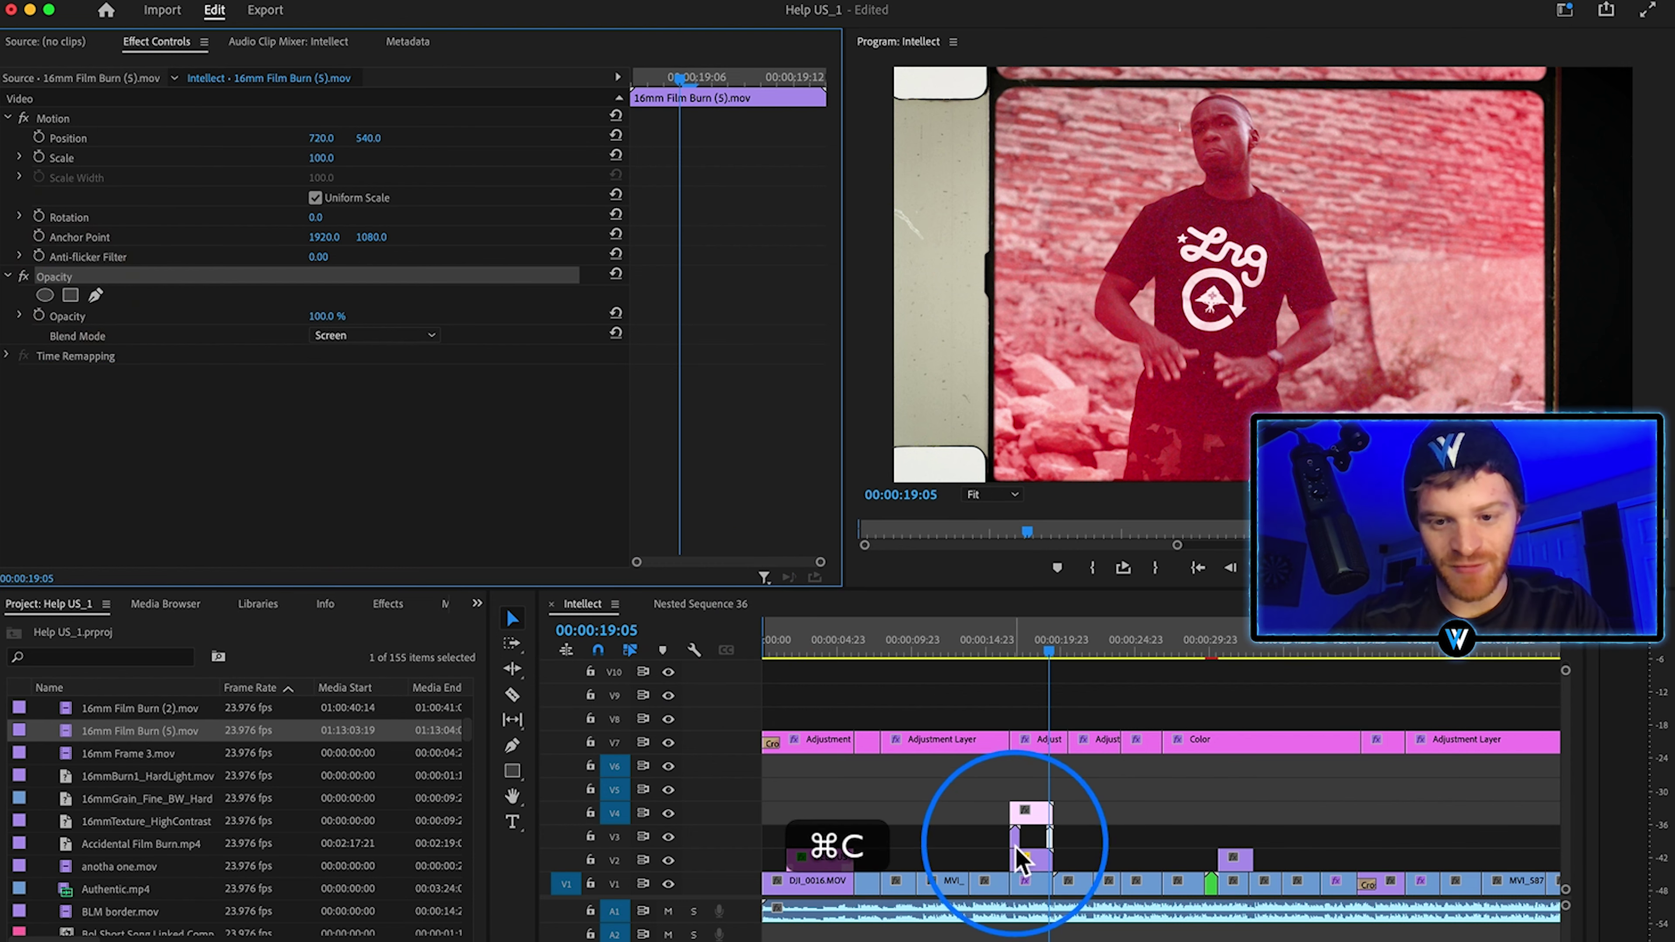
left_click(1021, 858)
key("super+v")
left_click(1018, 647)
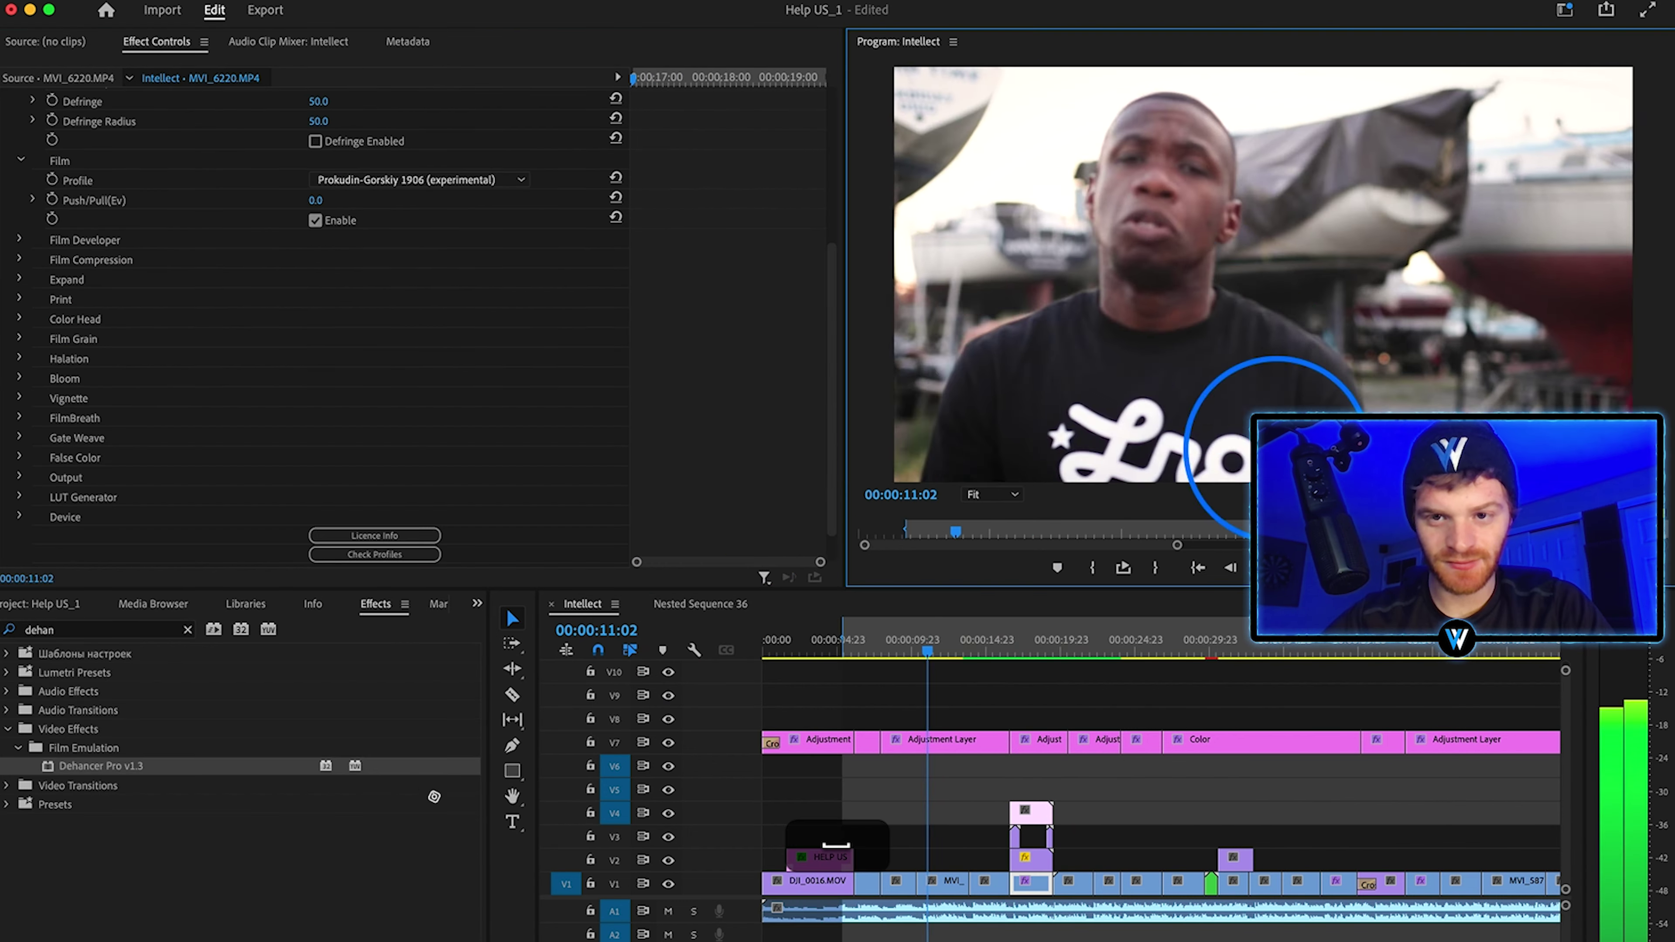
left_click(1347, 746)
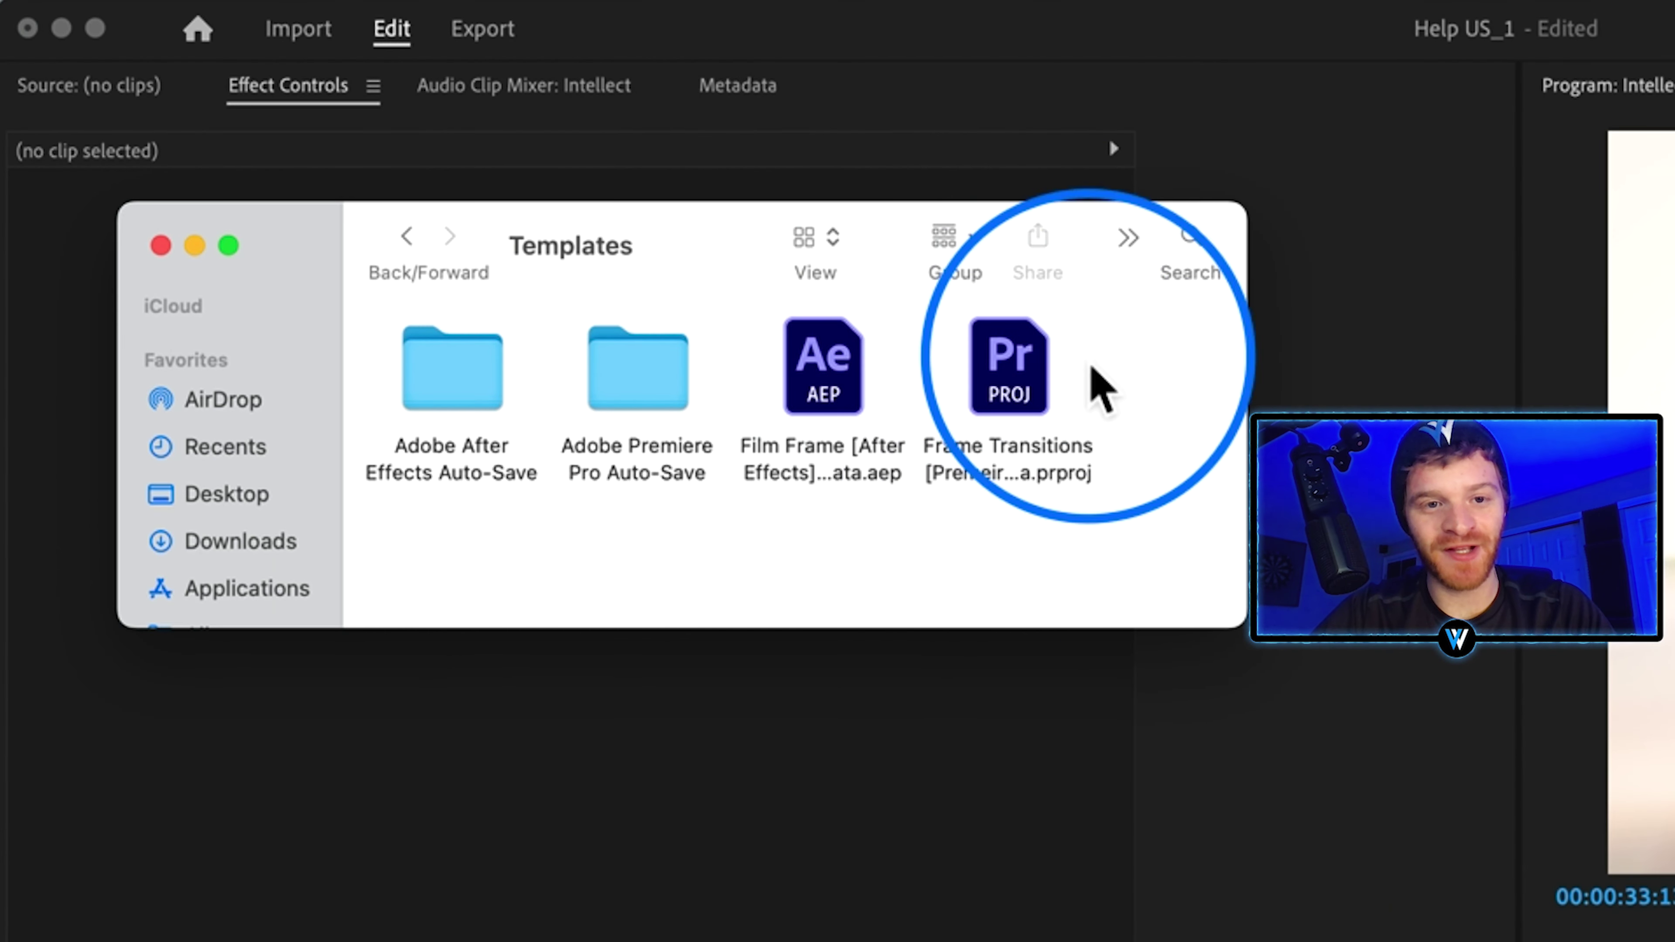
Step: Import the Frame Transitions .prproj into the project, creating its own folder
left_click(851, 492)
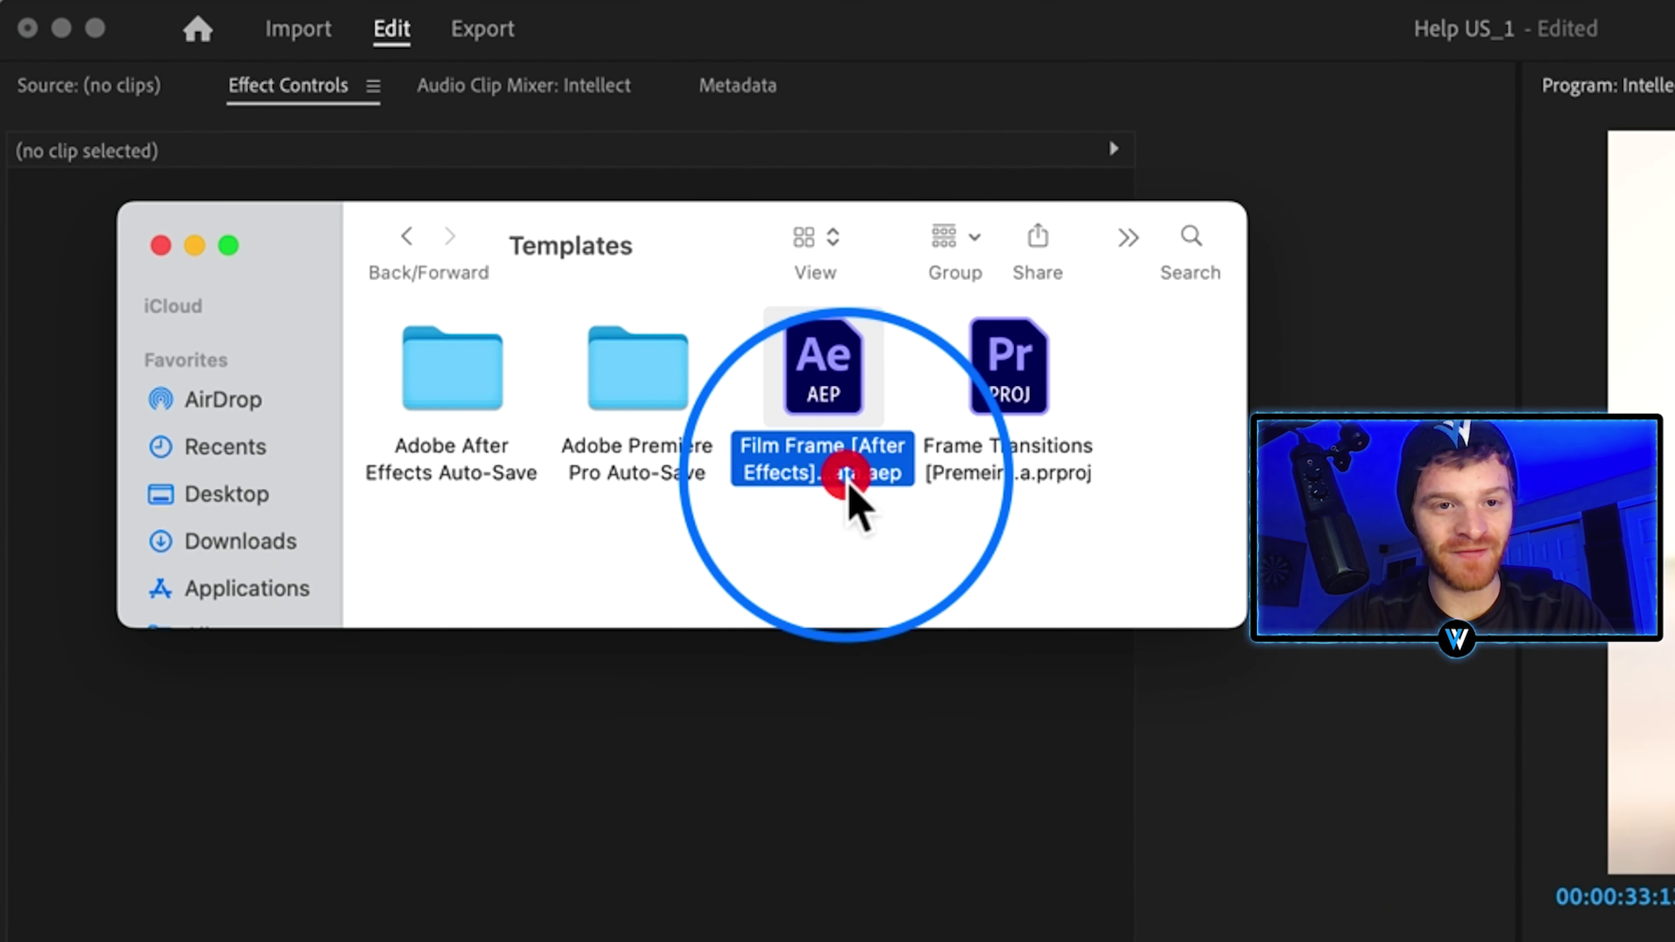
left_click(986, 462)
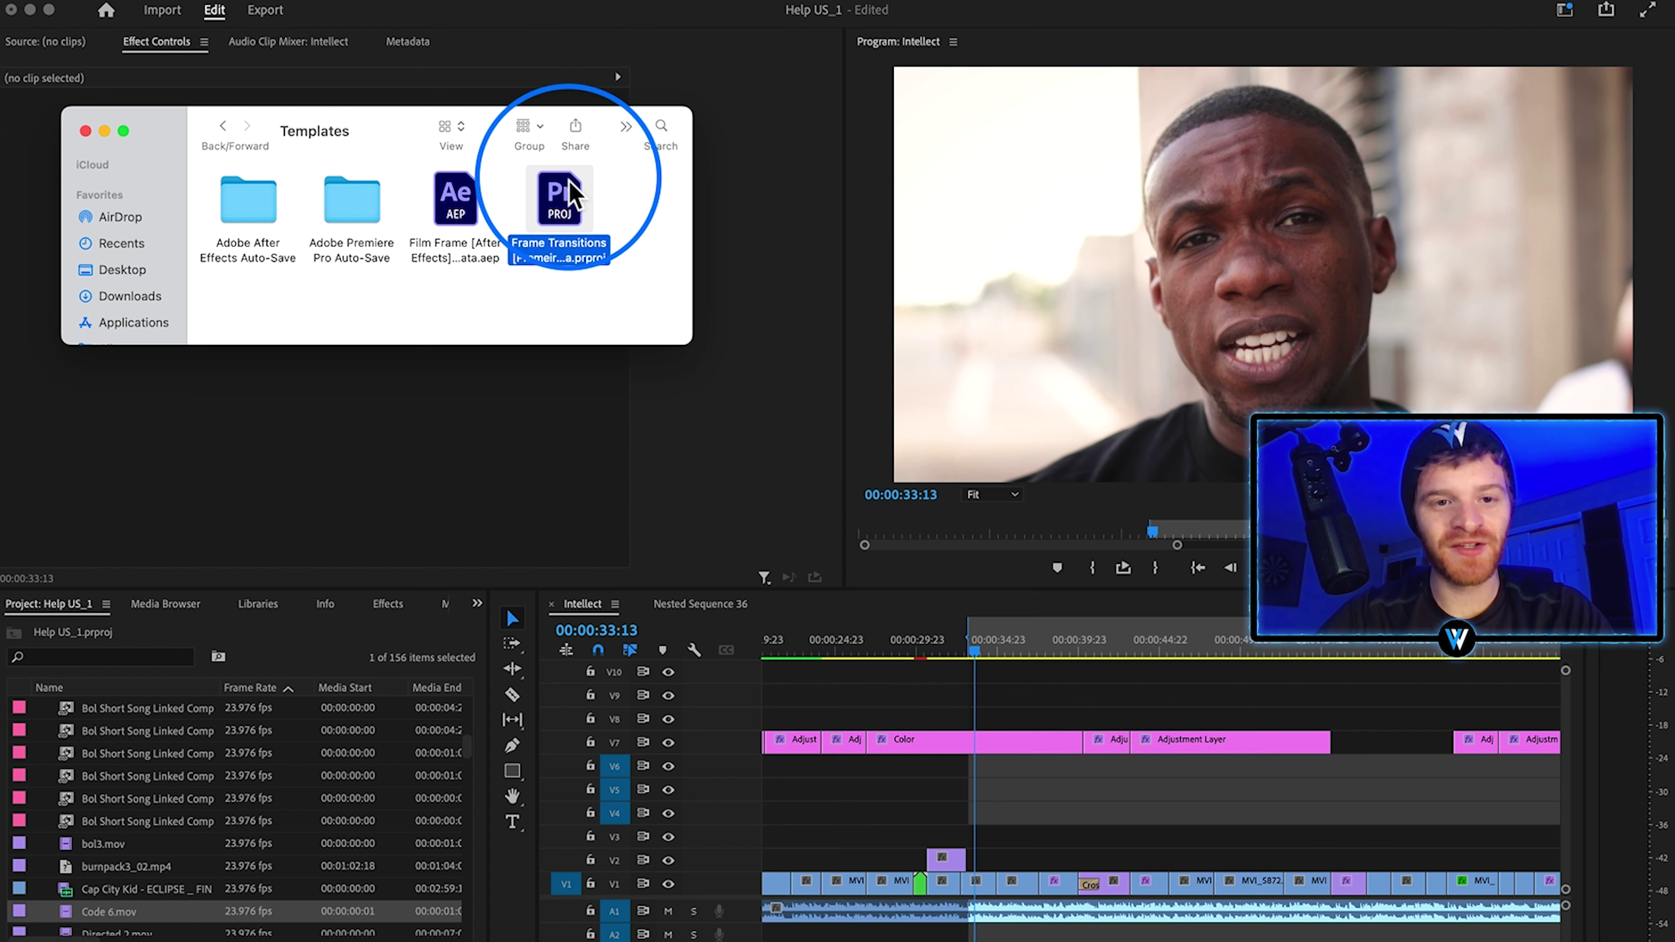
left_click_drag(570, 200, 201, 766)
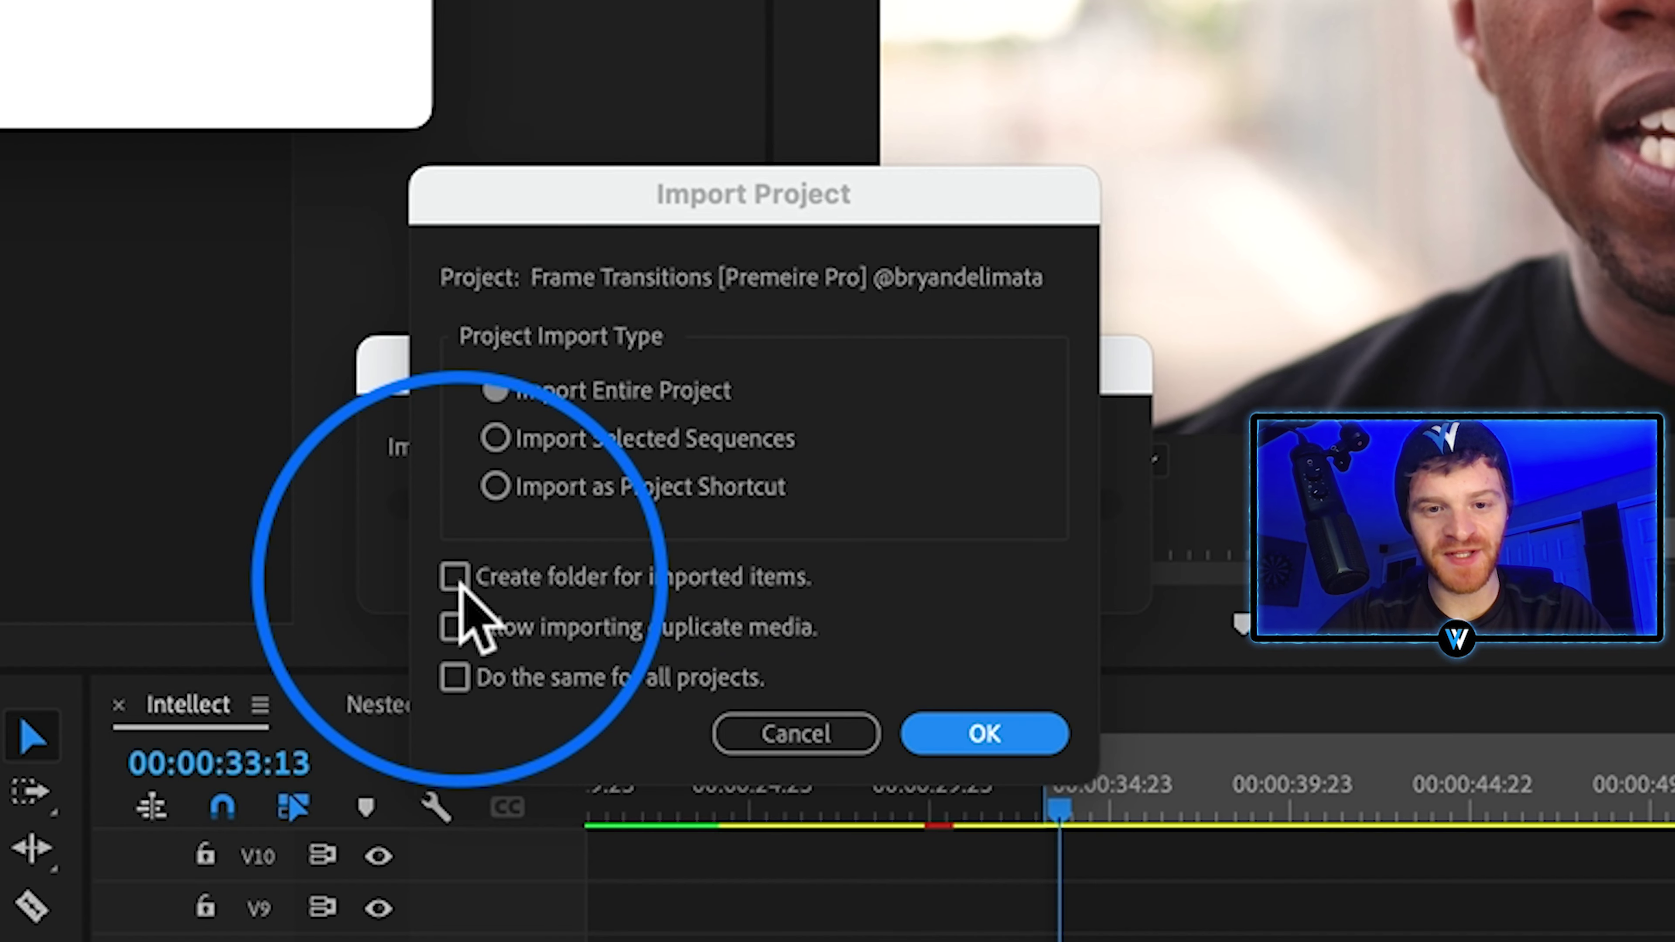
left_click(703, 547)
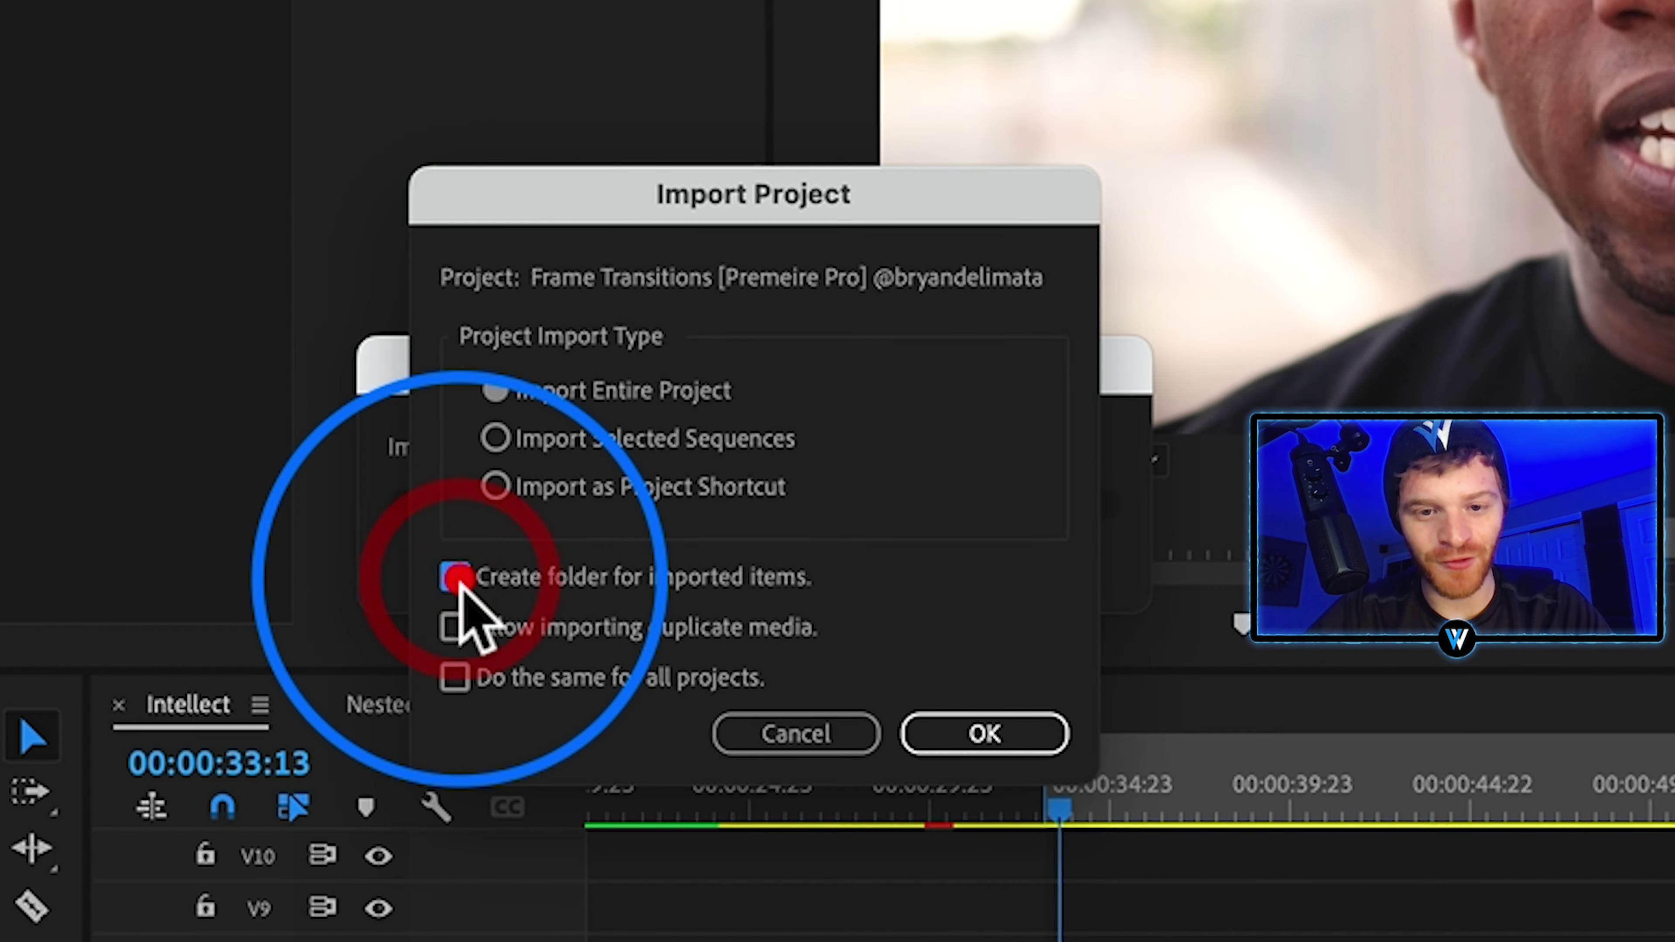
left_click(1006, 732)
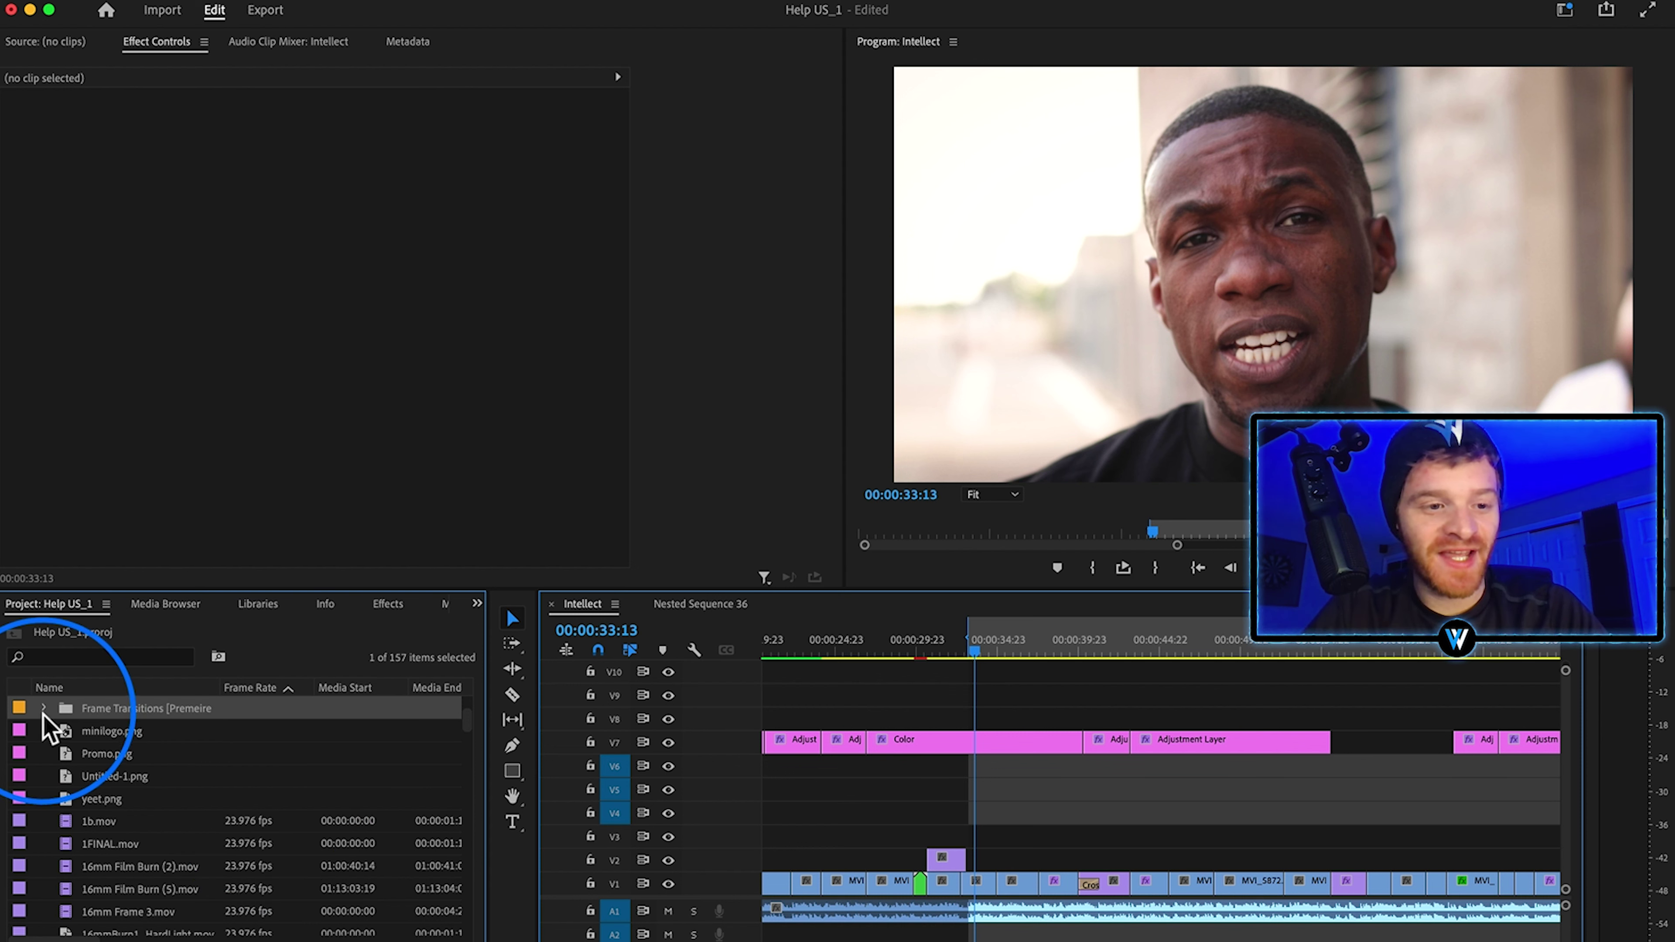
Step: Expand the imported folder and view the 1. Transitions [OPEN] bin as thumbnails
left_click(43, 708)
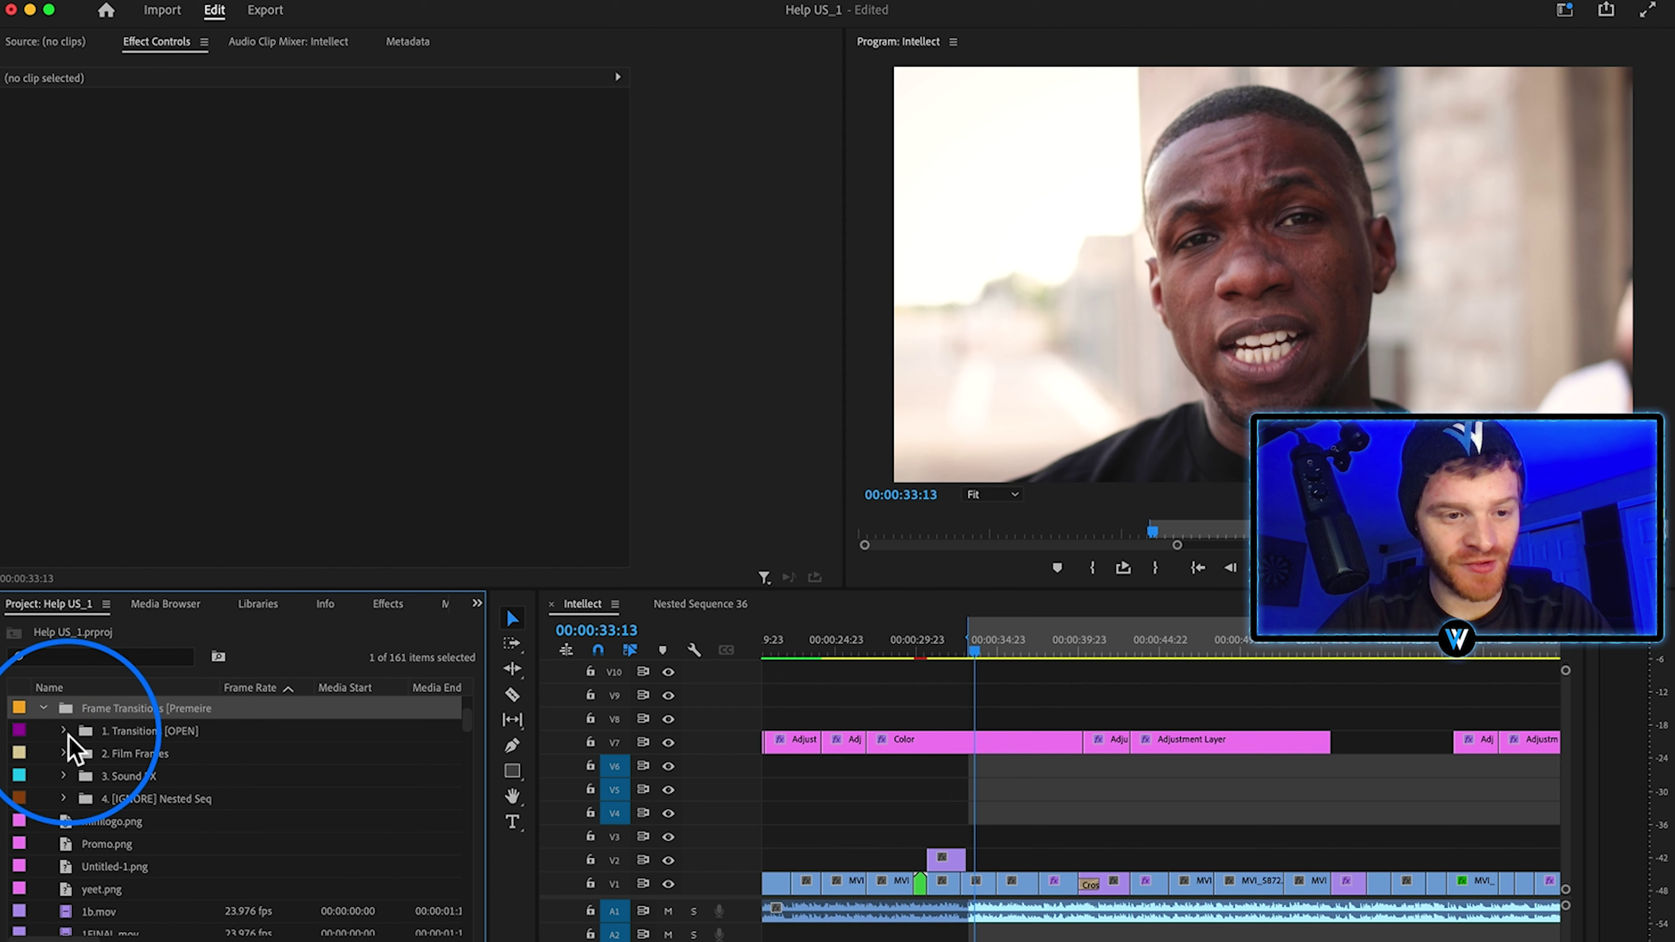
double_click(70, 733)
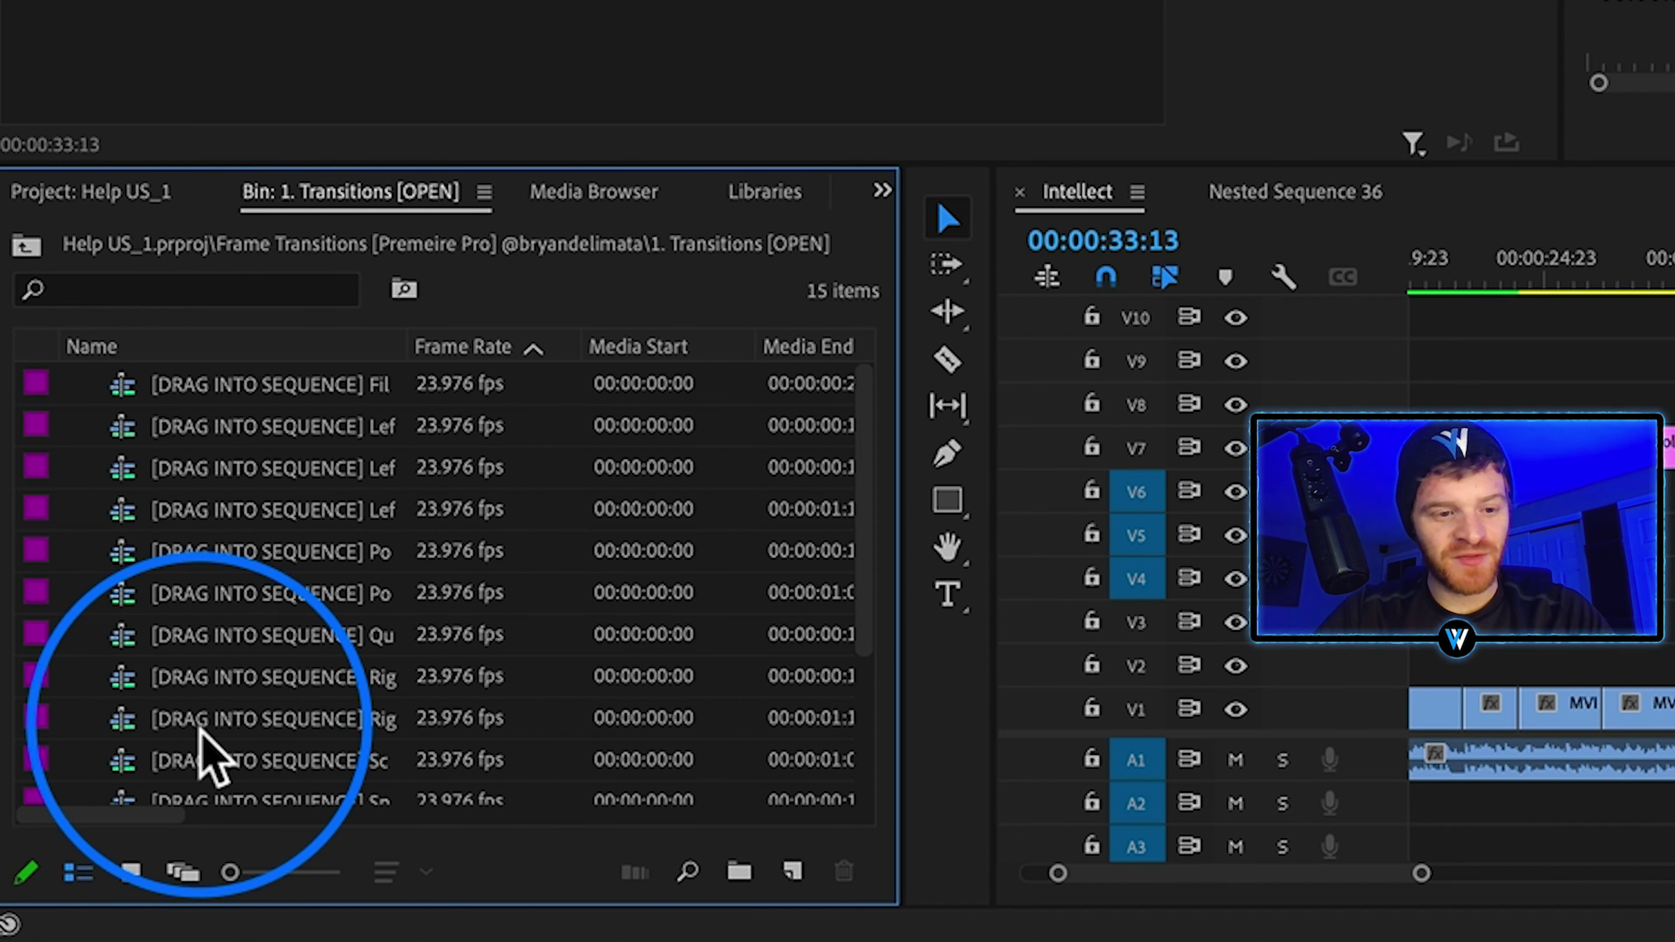
left_click(73, 941)
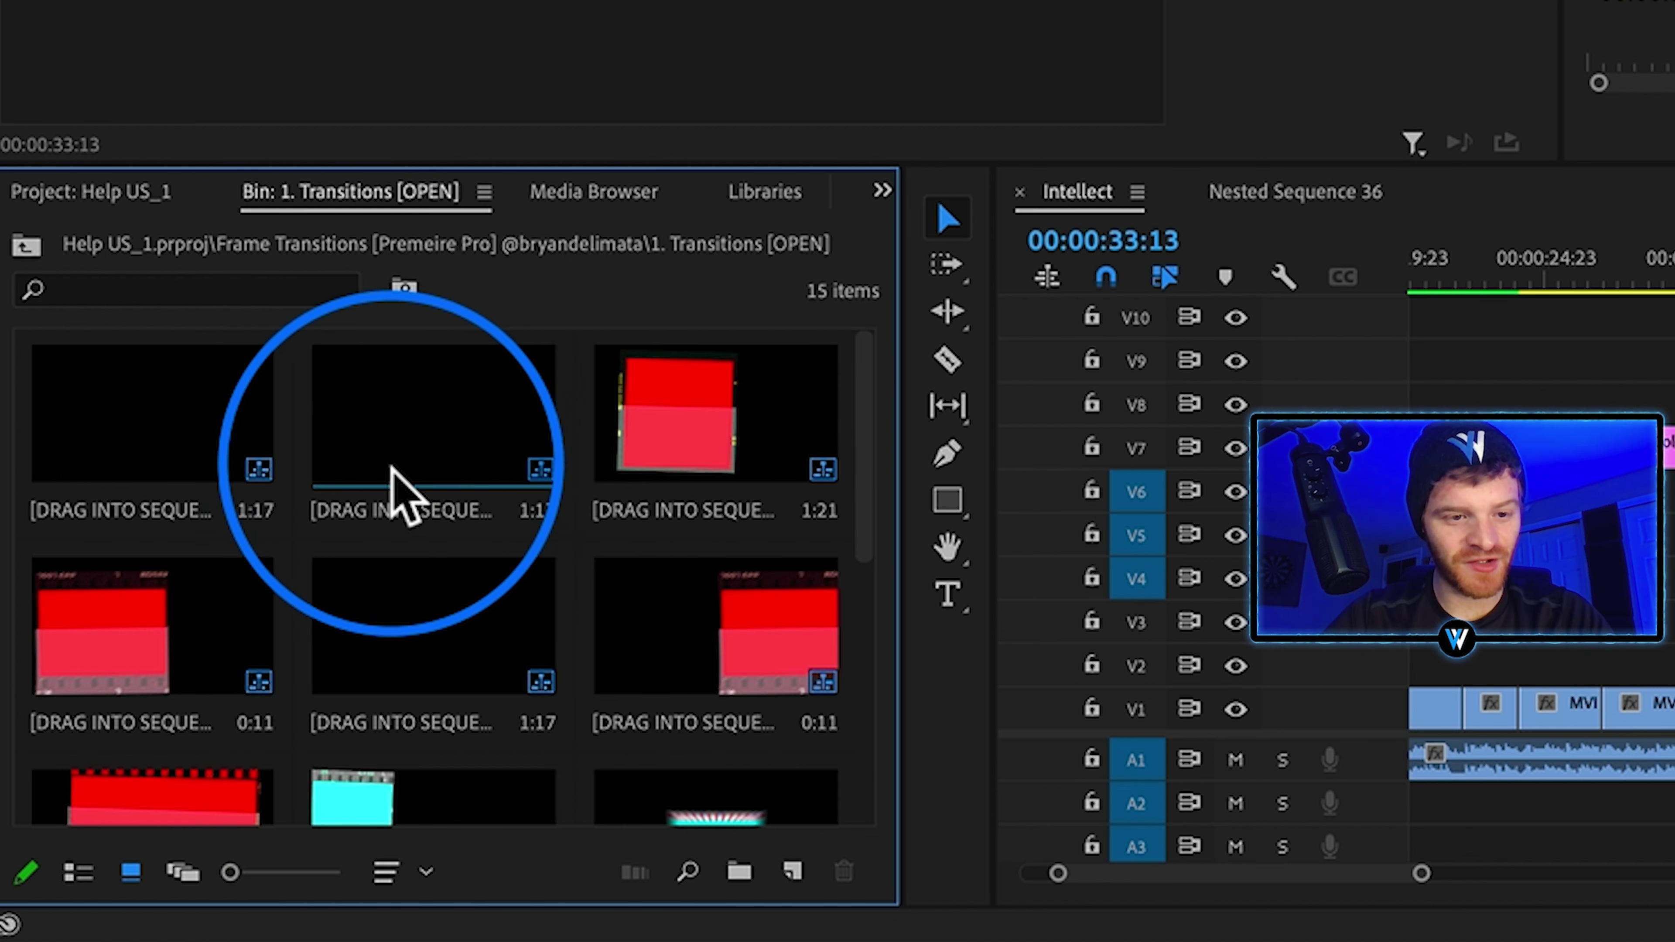
Step: Place the second film frame transition on V2 at the playhead near 33:13 and save the project
left_click(416, 428)
left_click_drag(394, 397, 1674, 685)
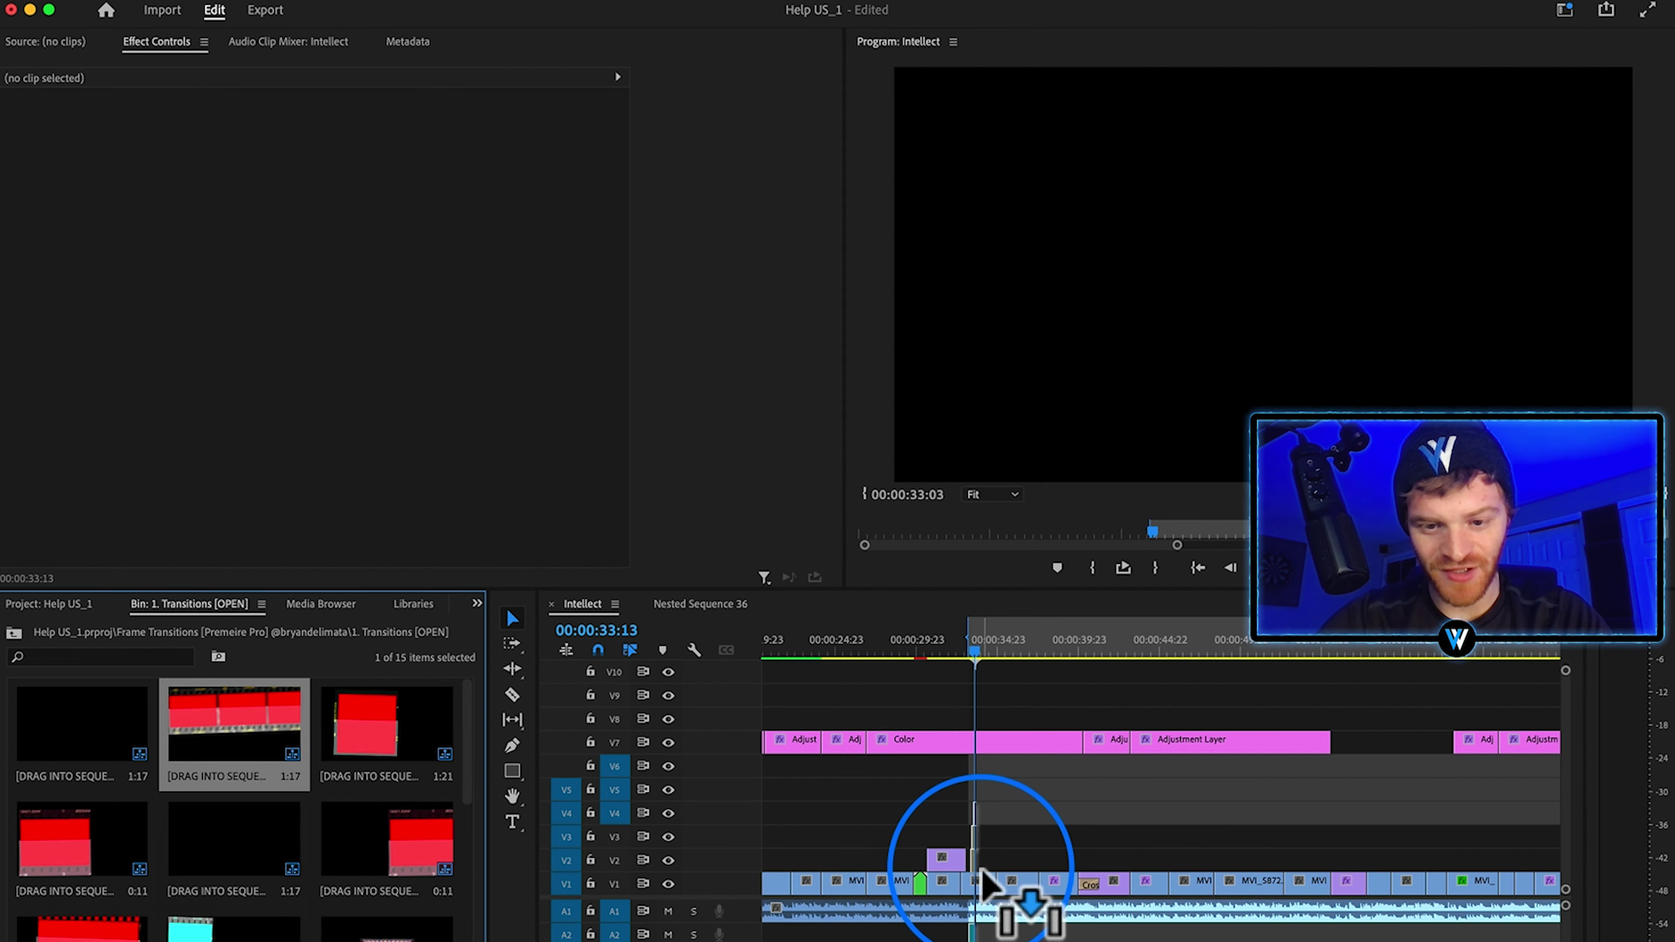
left_click_drag(985, 870, 1003, 885)
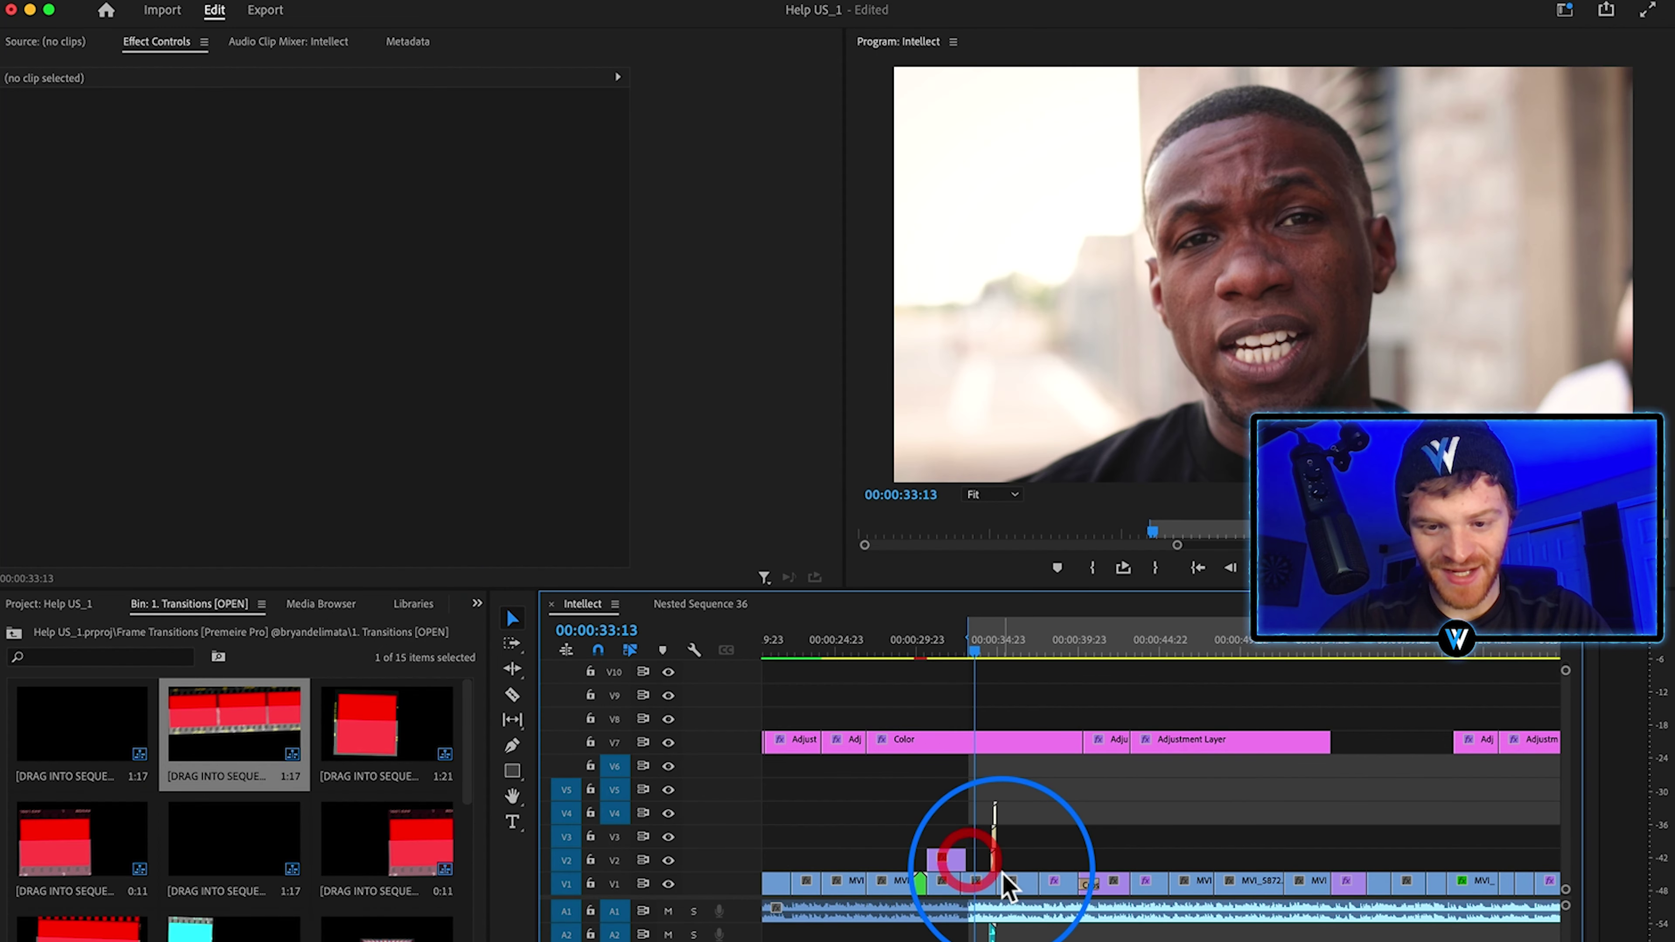
key("=")
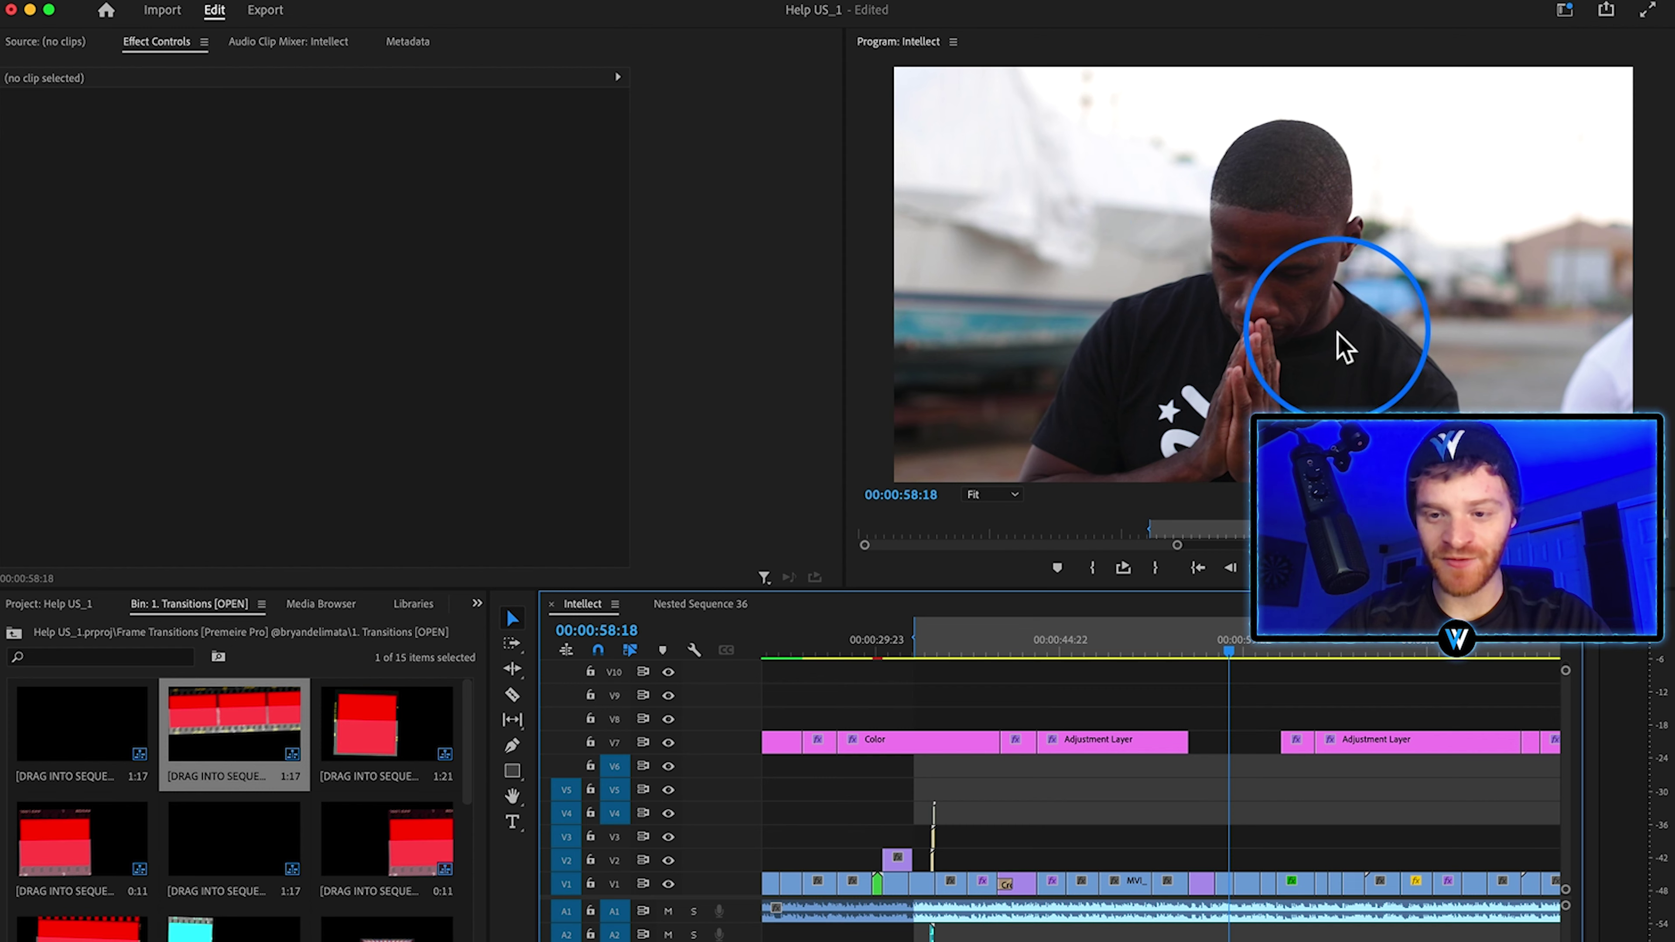
key("super+s")
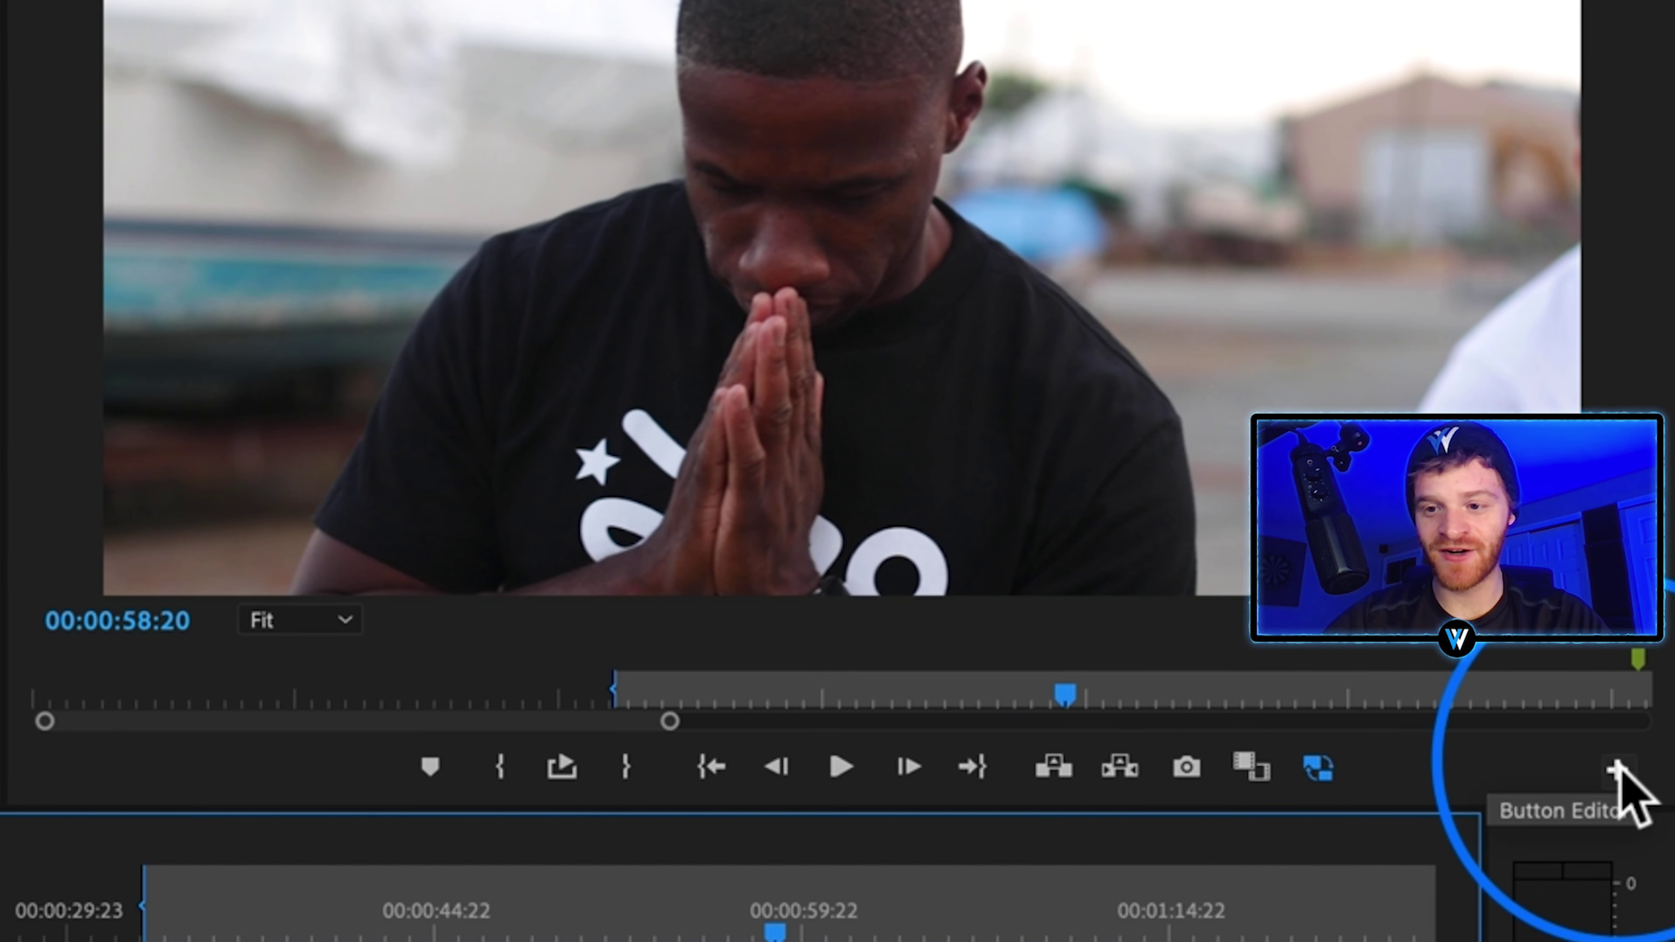
Step: Export the frame at 00:00:58:20 as a PNG still imported into the project
left_click(1620, 769)
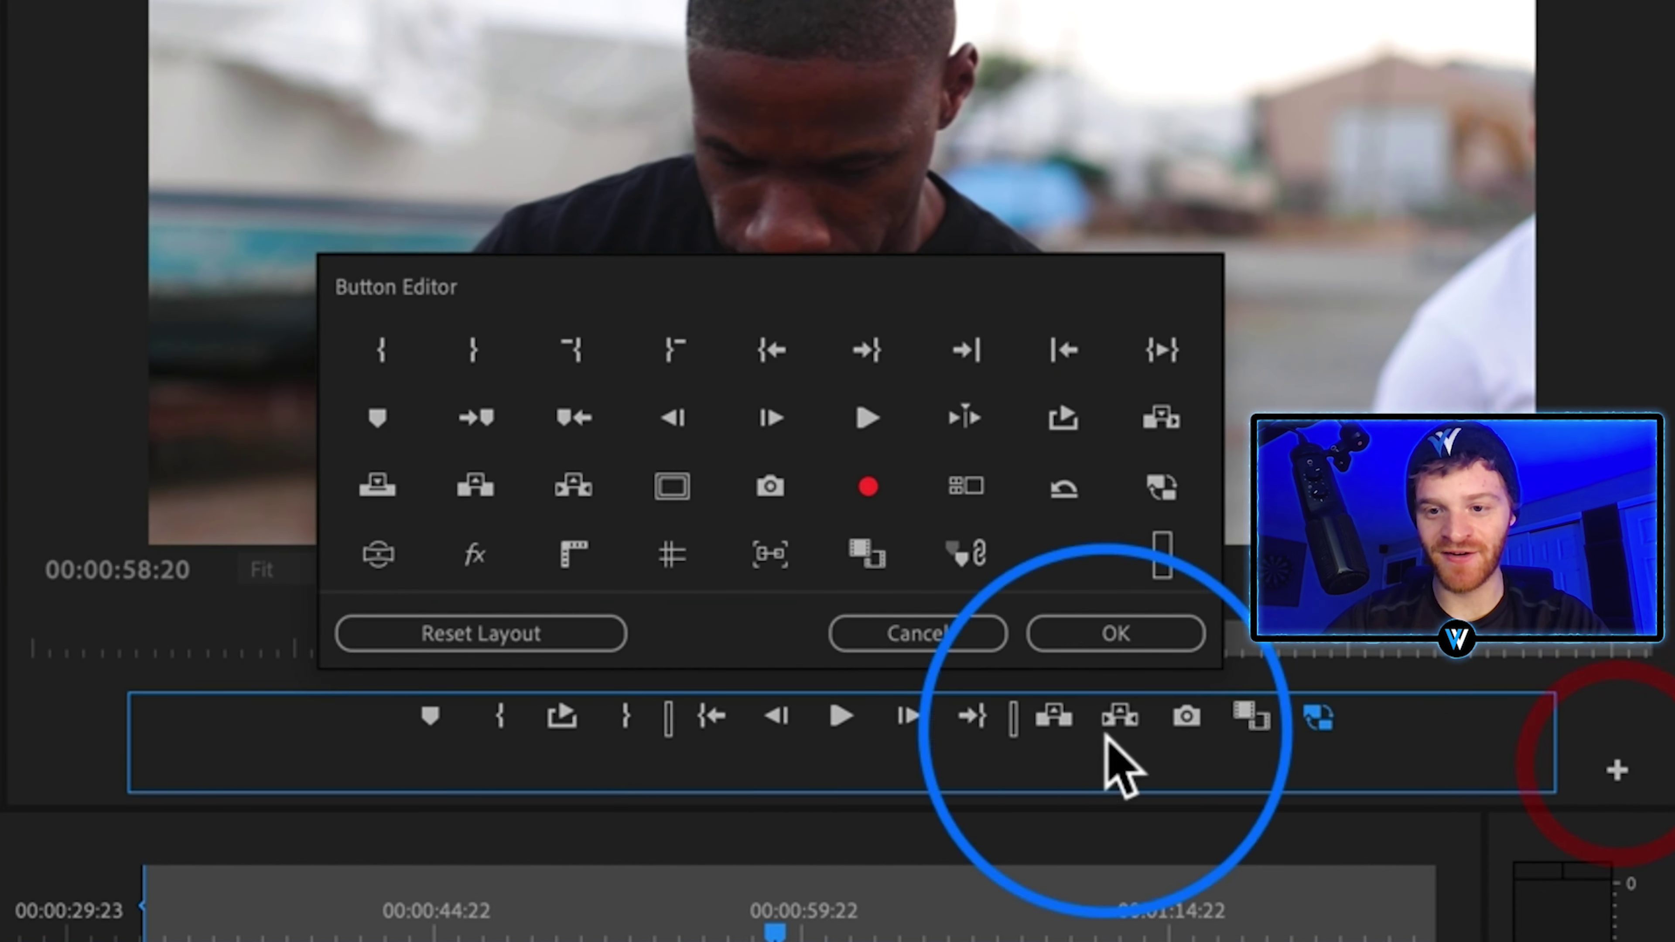
left_click(907, 637)
left_click(1187, 769)
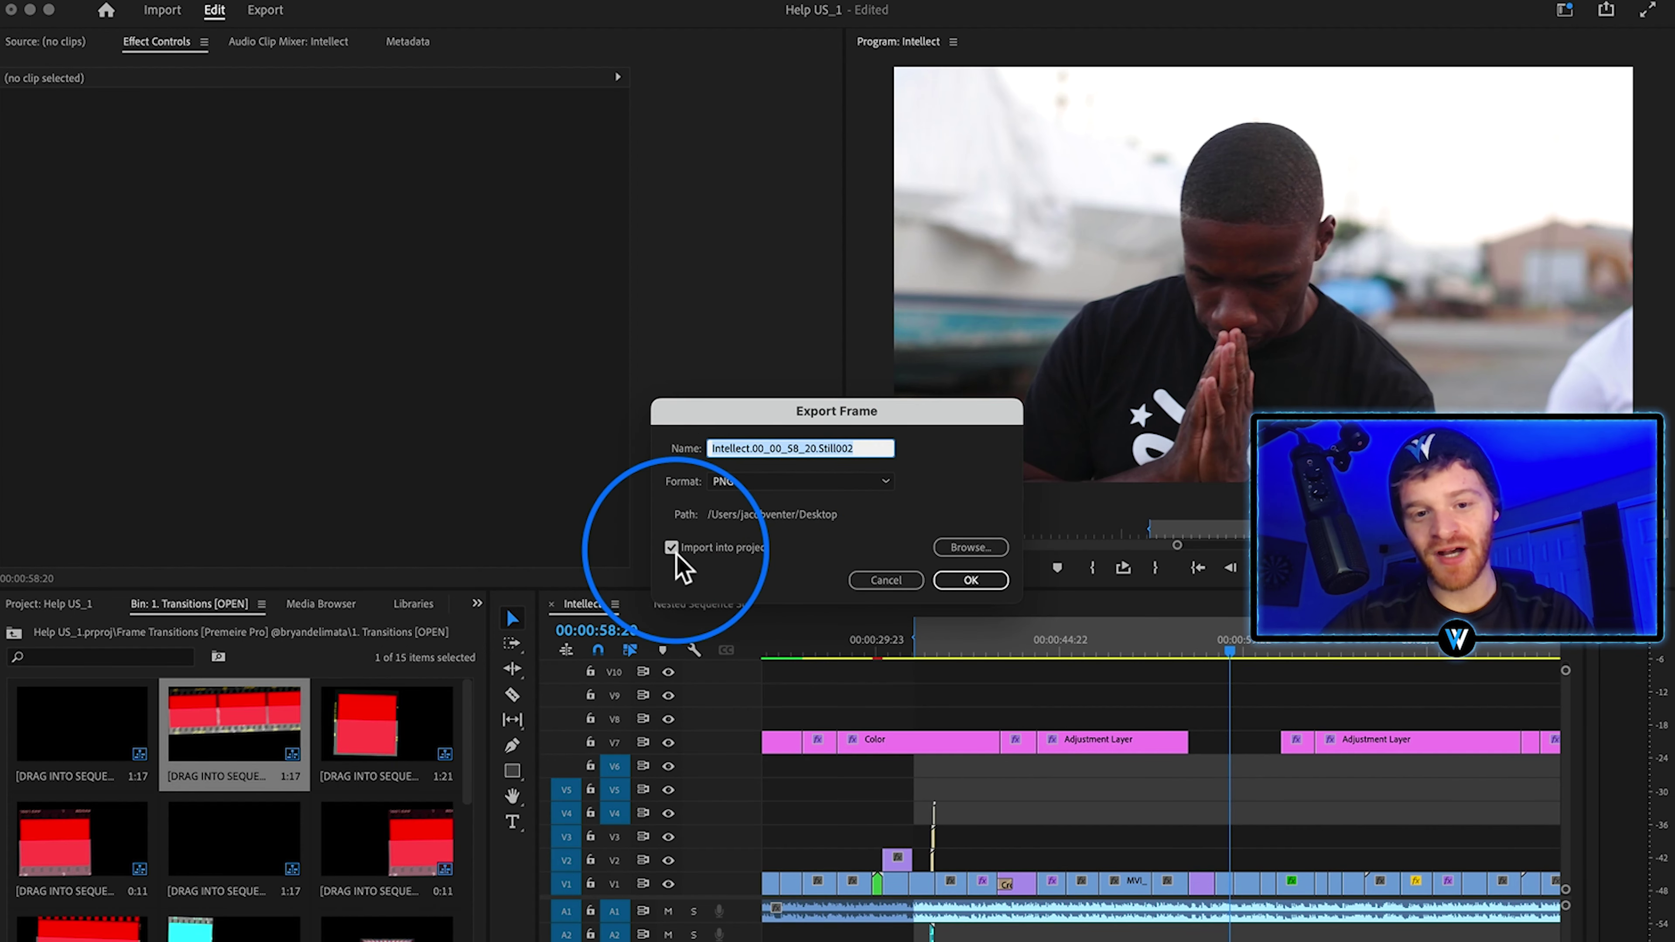
left_click(972, 580)
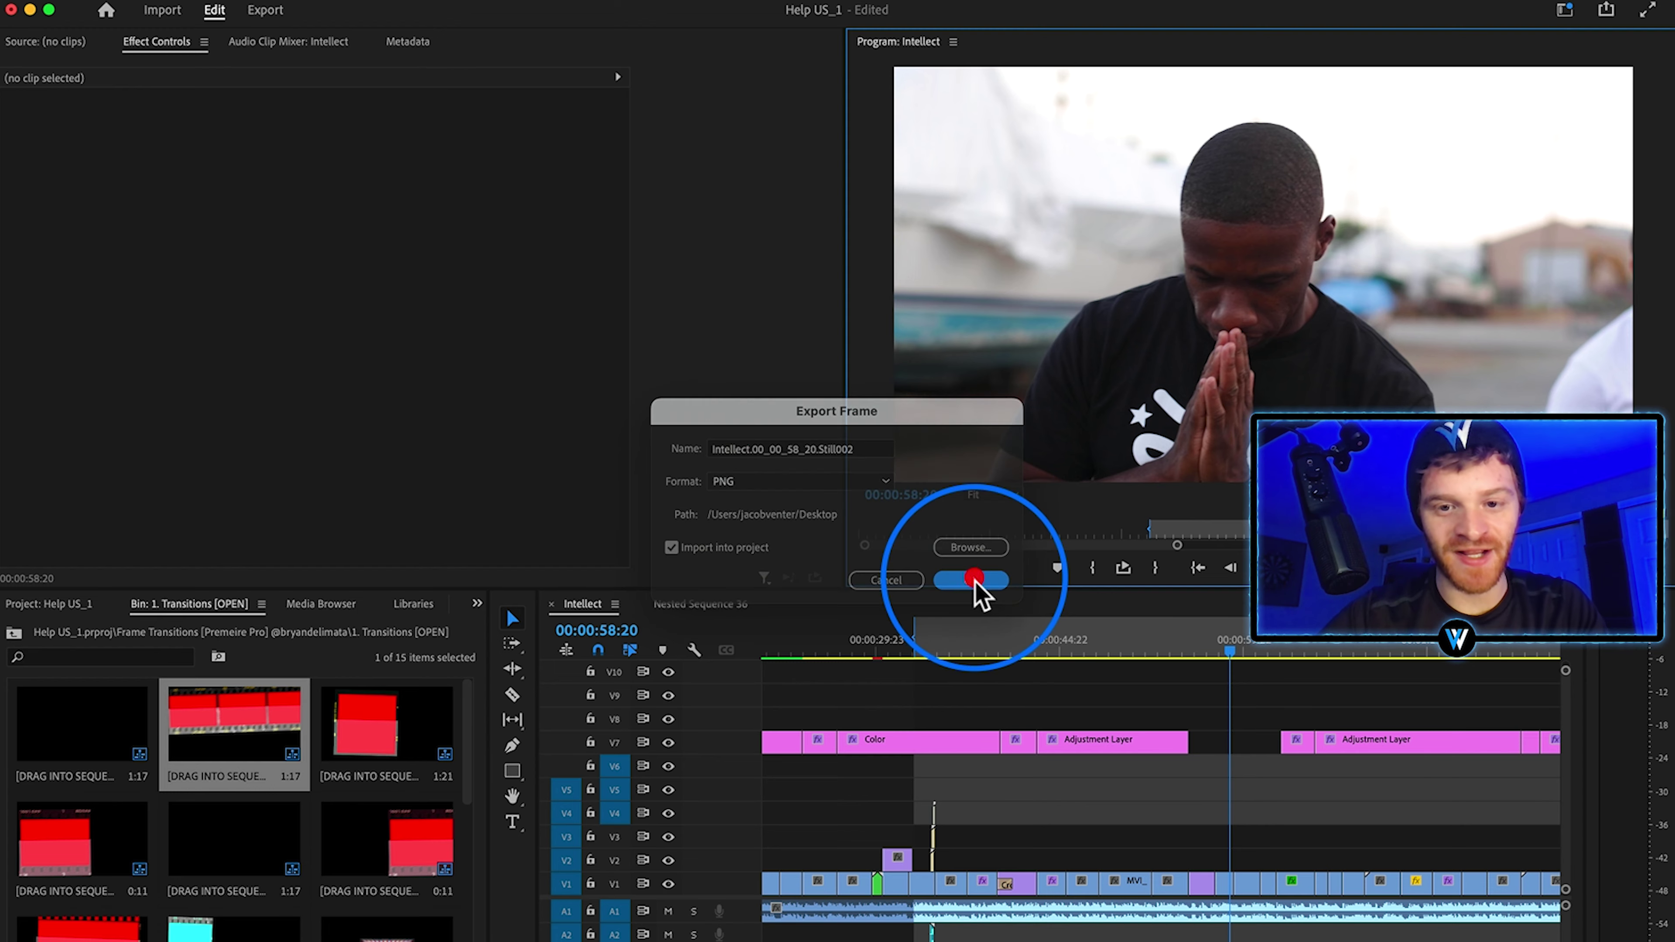
scroll(868, 801, "down", 3)
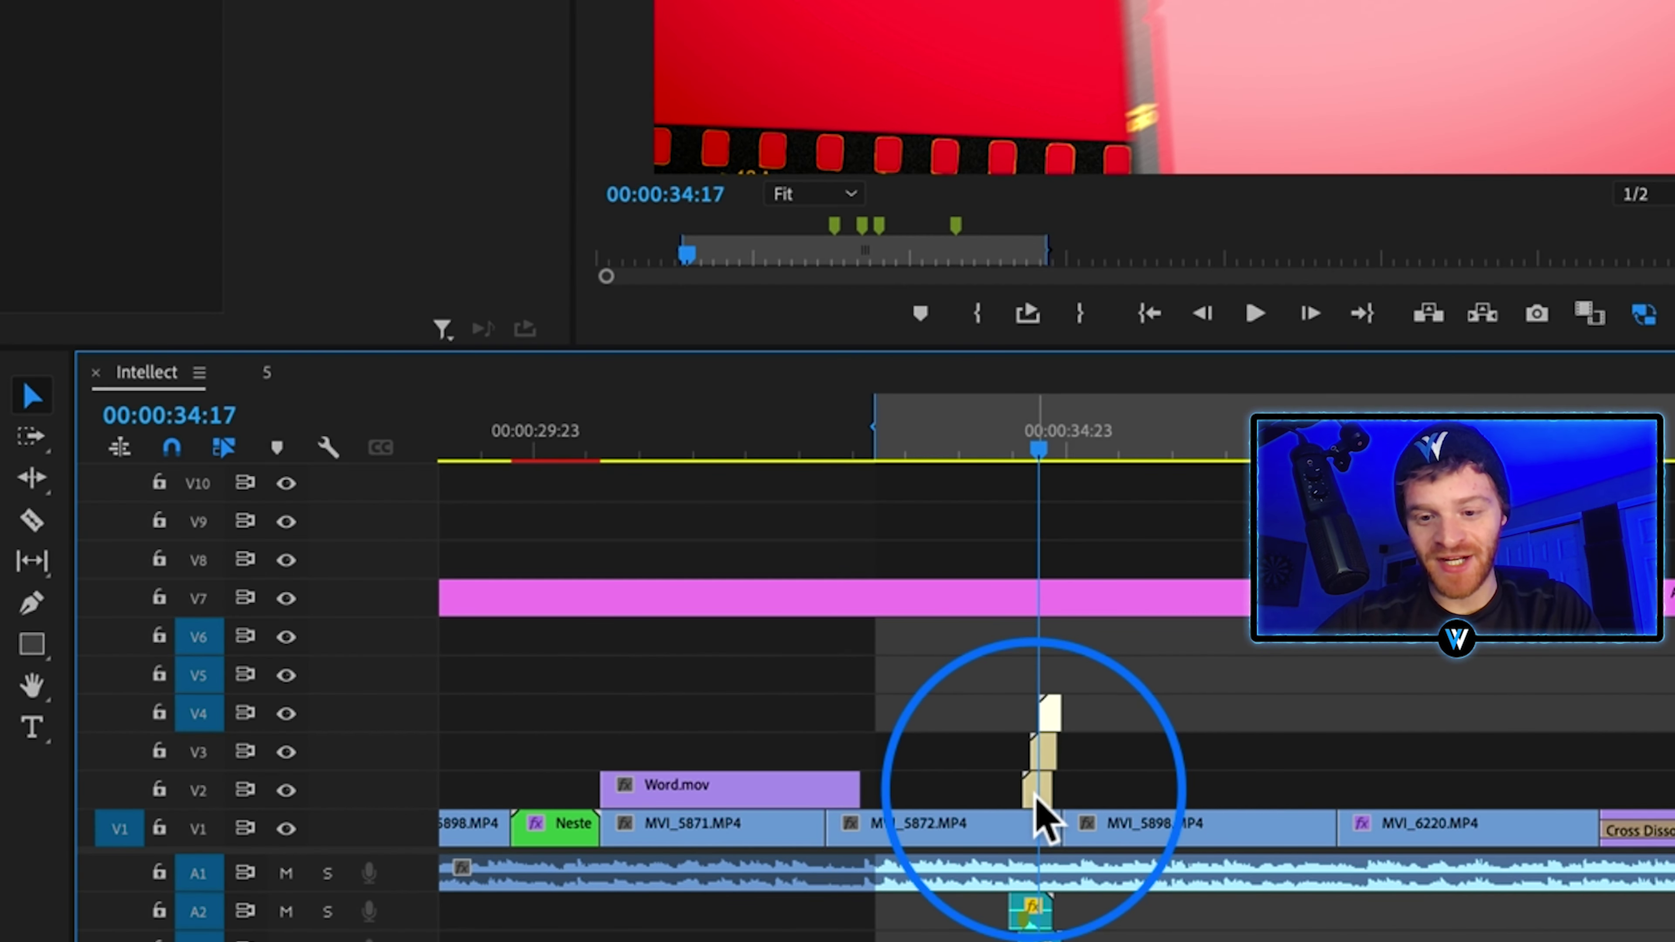
Step: In sequence 4, stack stills 00_02_20_04, 00_02_15_03 and 00_02_00_20 on V2–V4 at film-frame length
left_click(1035, 804)
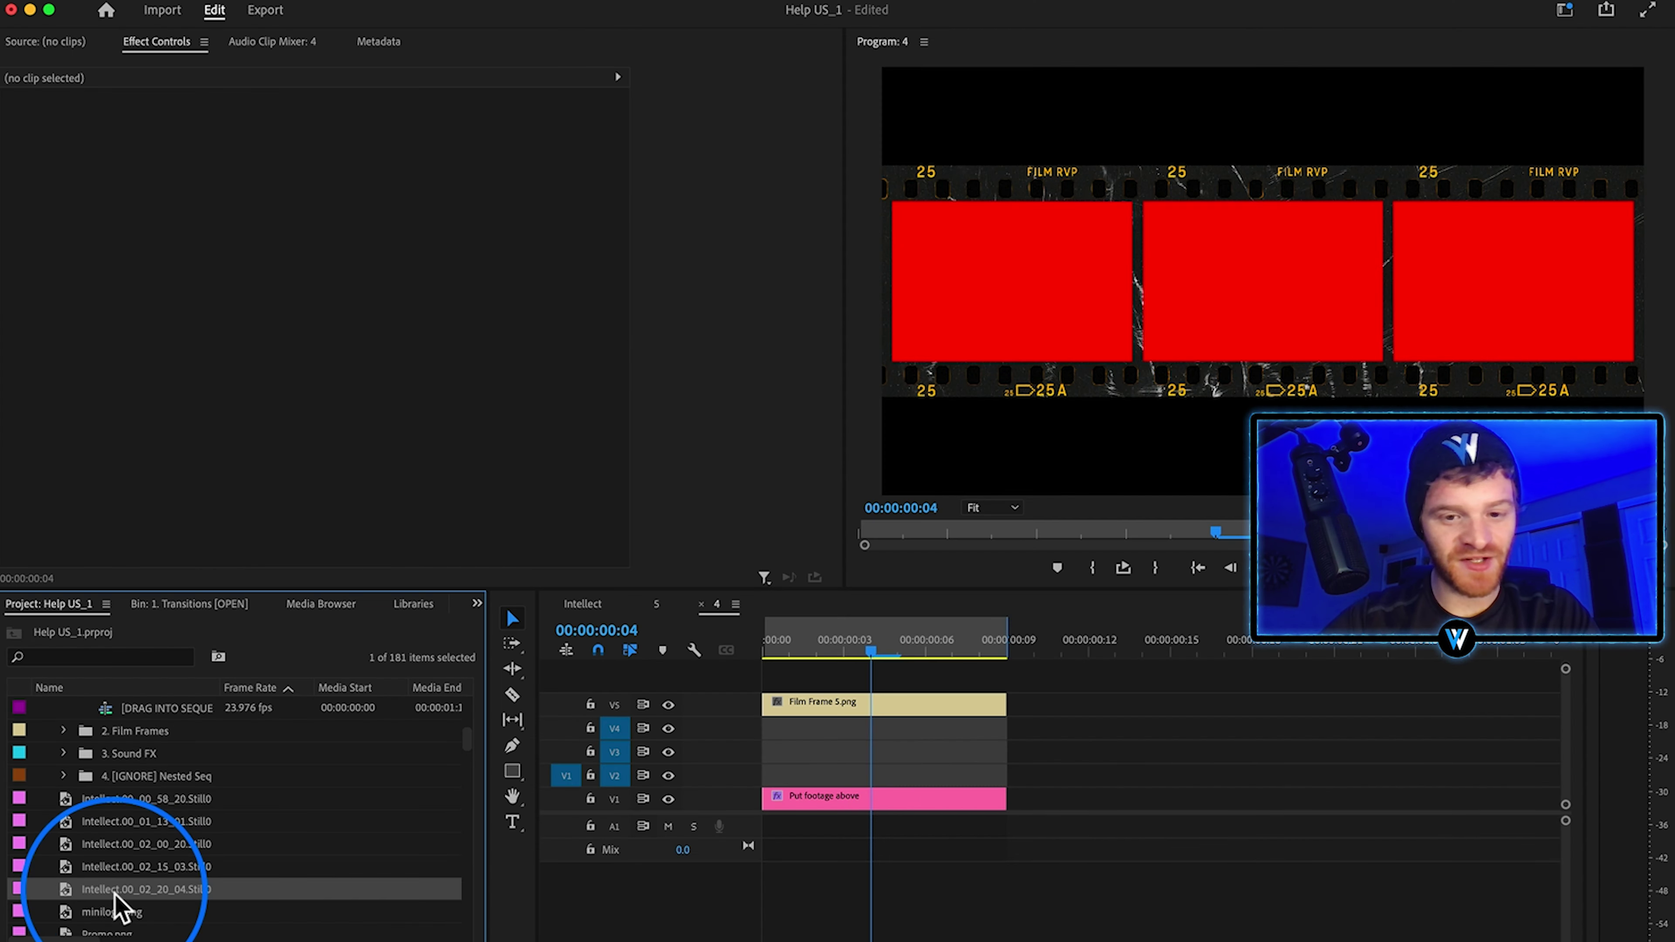
left_click_drag(112, 891, 1007, 785)
left_click(950, 779)
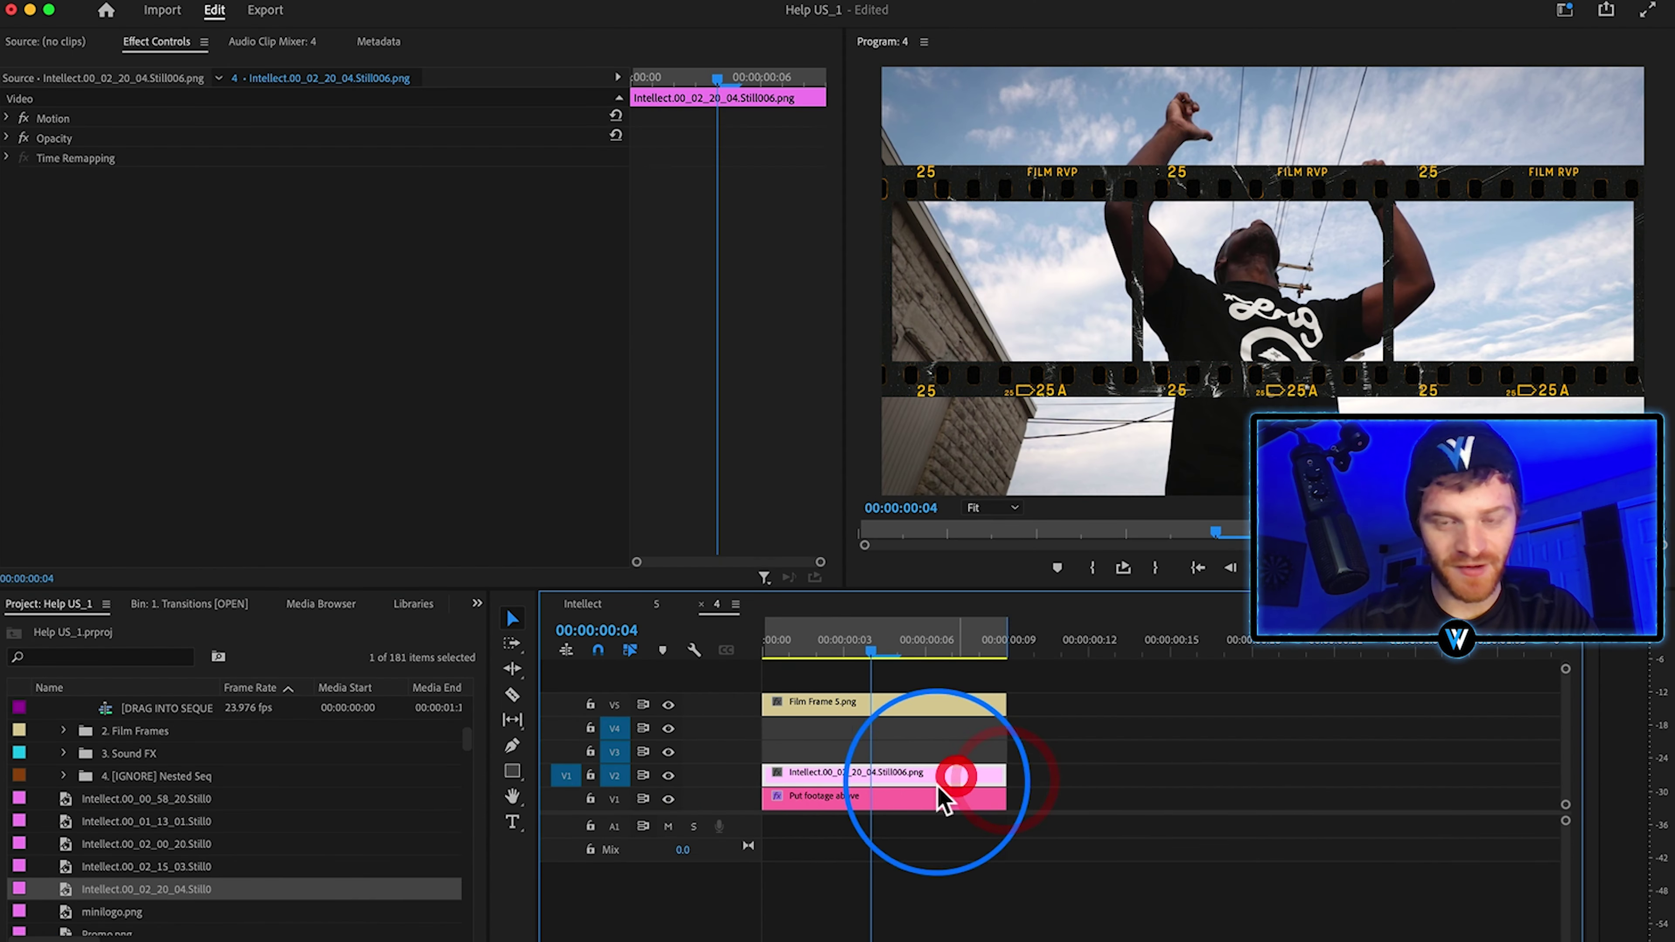
left_click_drag(142, 868, 1007, 751)
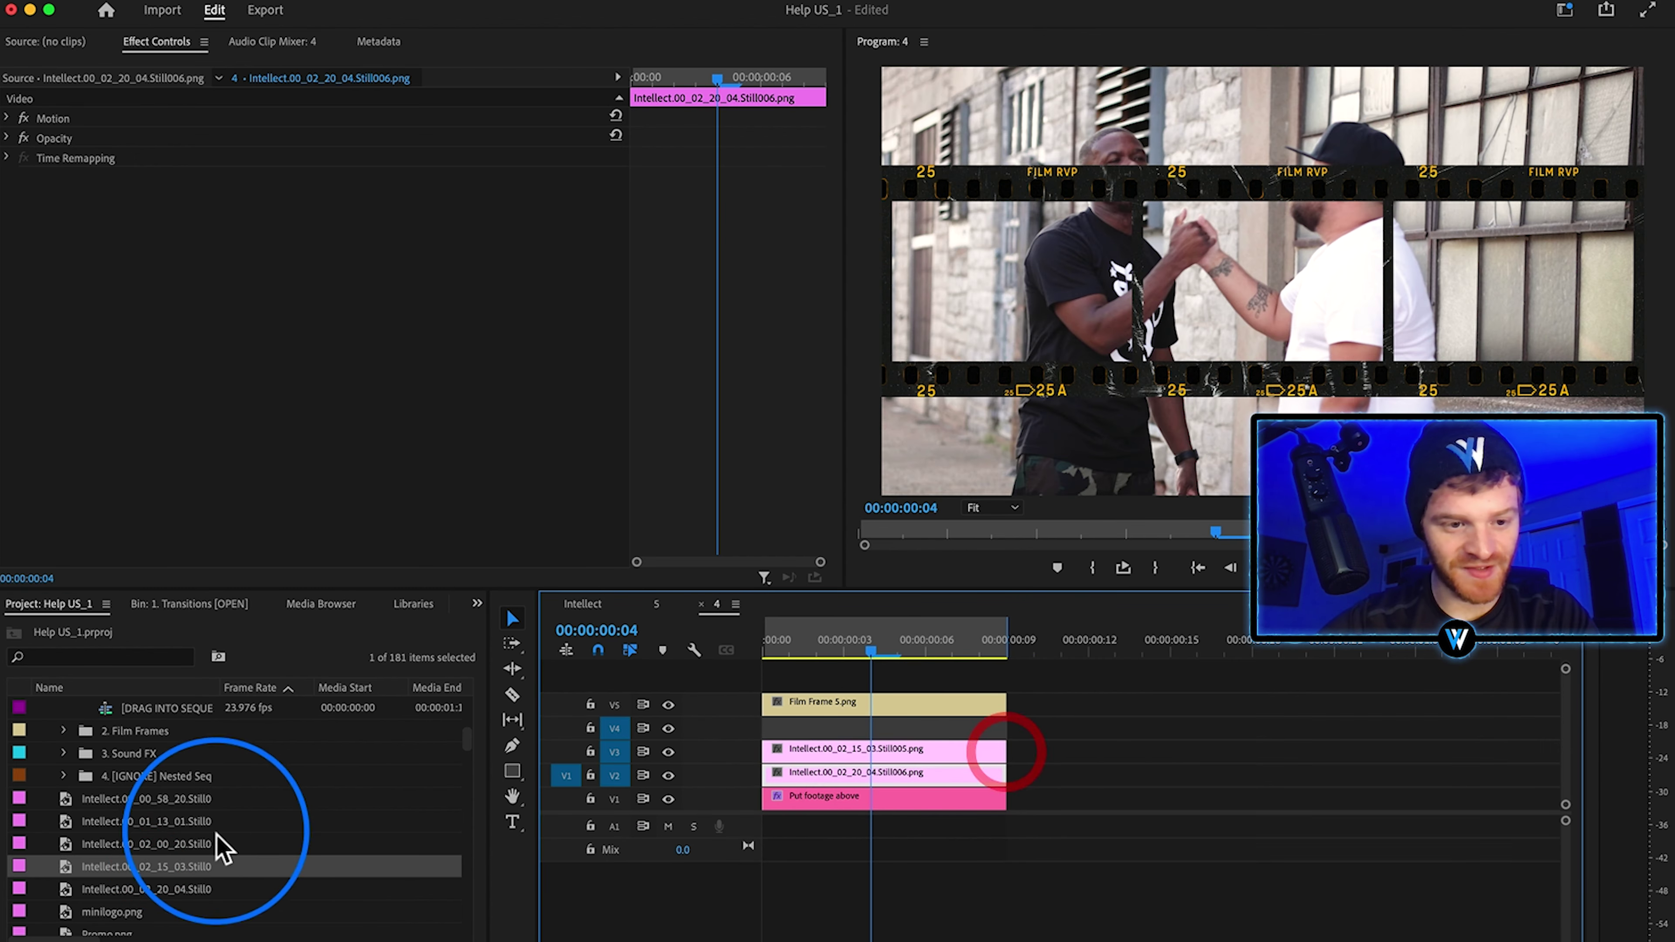
left_click(190, 843)
left_click_drag(182, 856, 1055, 733)
left_click(8, 117)
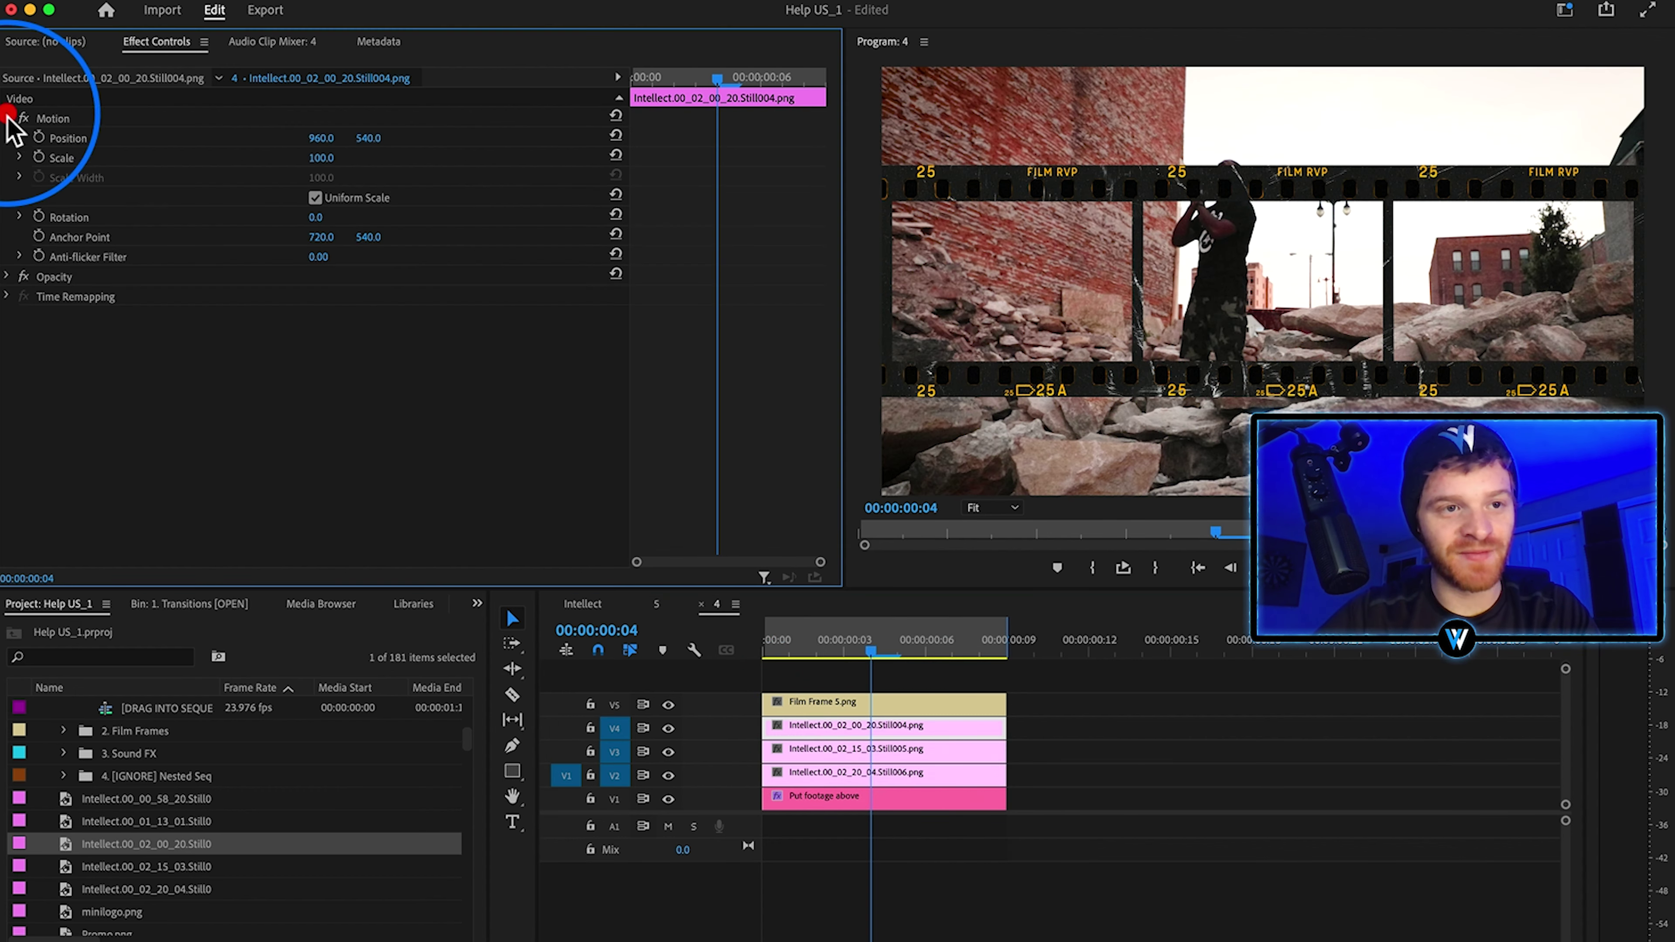
Step: Scale the V4 still and fit a rectangular mask to its film frame hole
left_click_drag(320, 158, 46, 280)
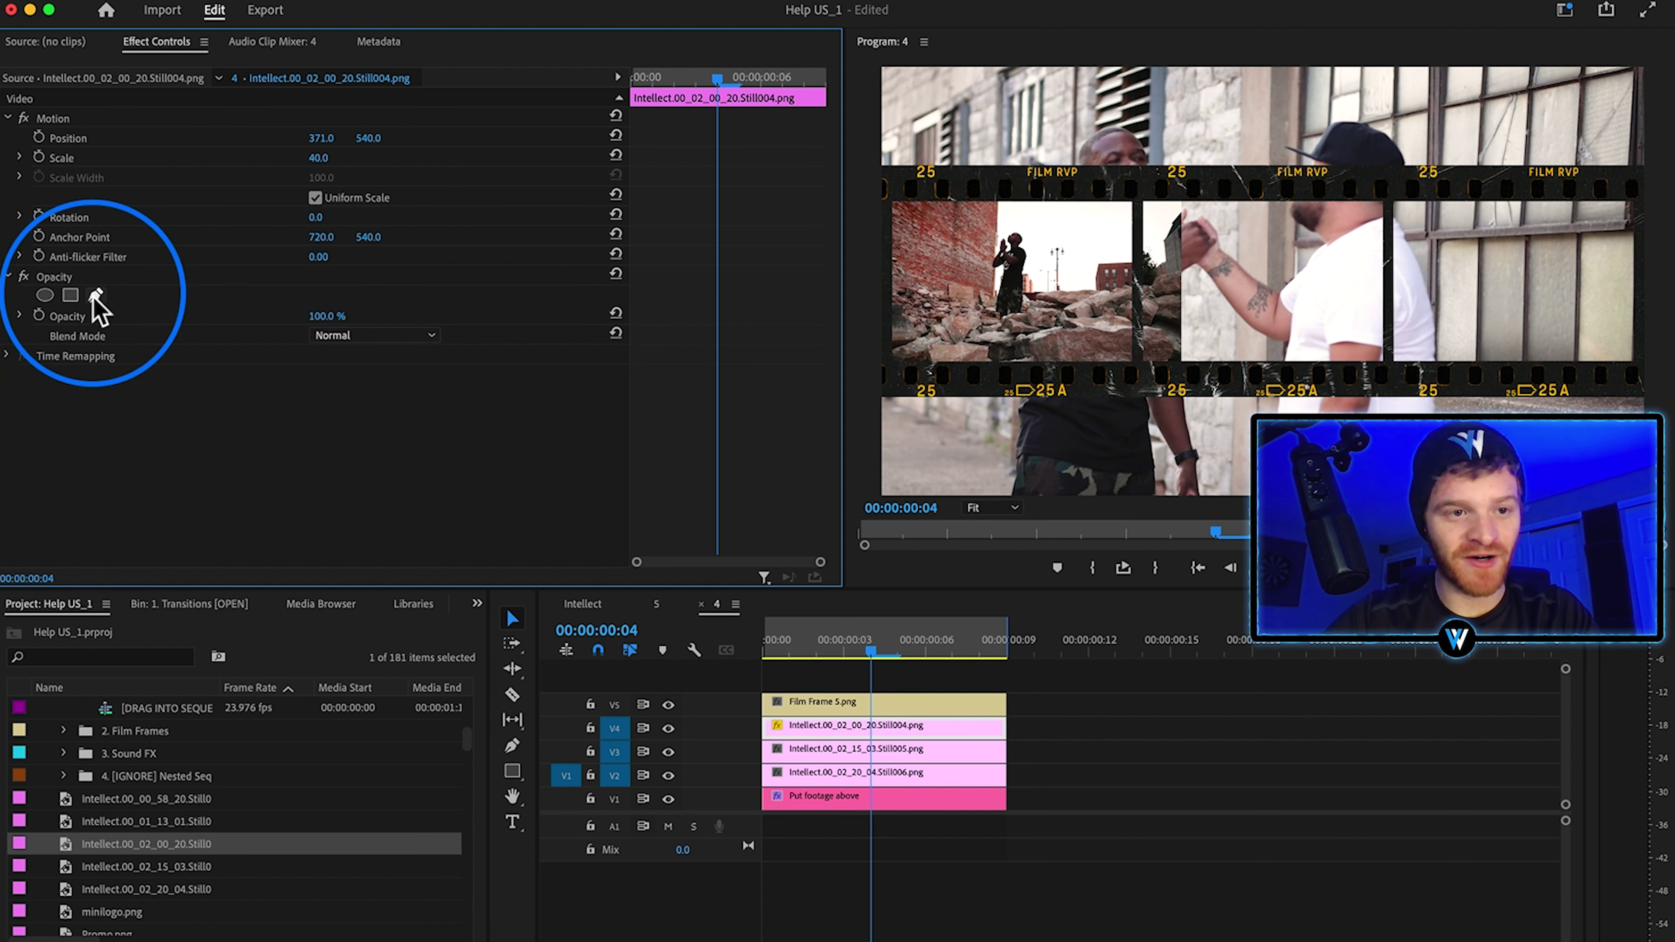
left_click(70, 295)
left_click_drag(1010, 280, 1141, 218)
left_click(1136, 198)
left_click_drag(1067, 303, 1133, 368)
left_click_drag(993, 304, 886, 367)
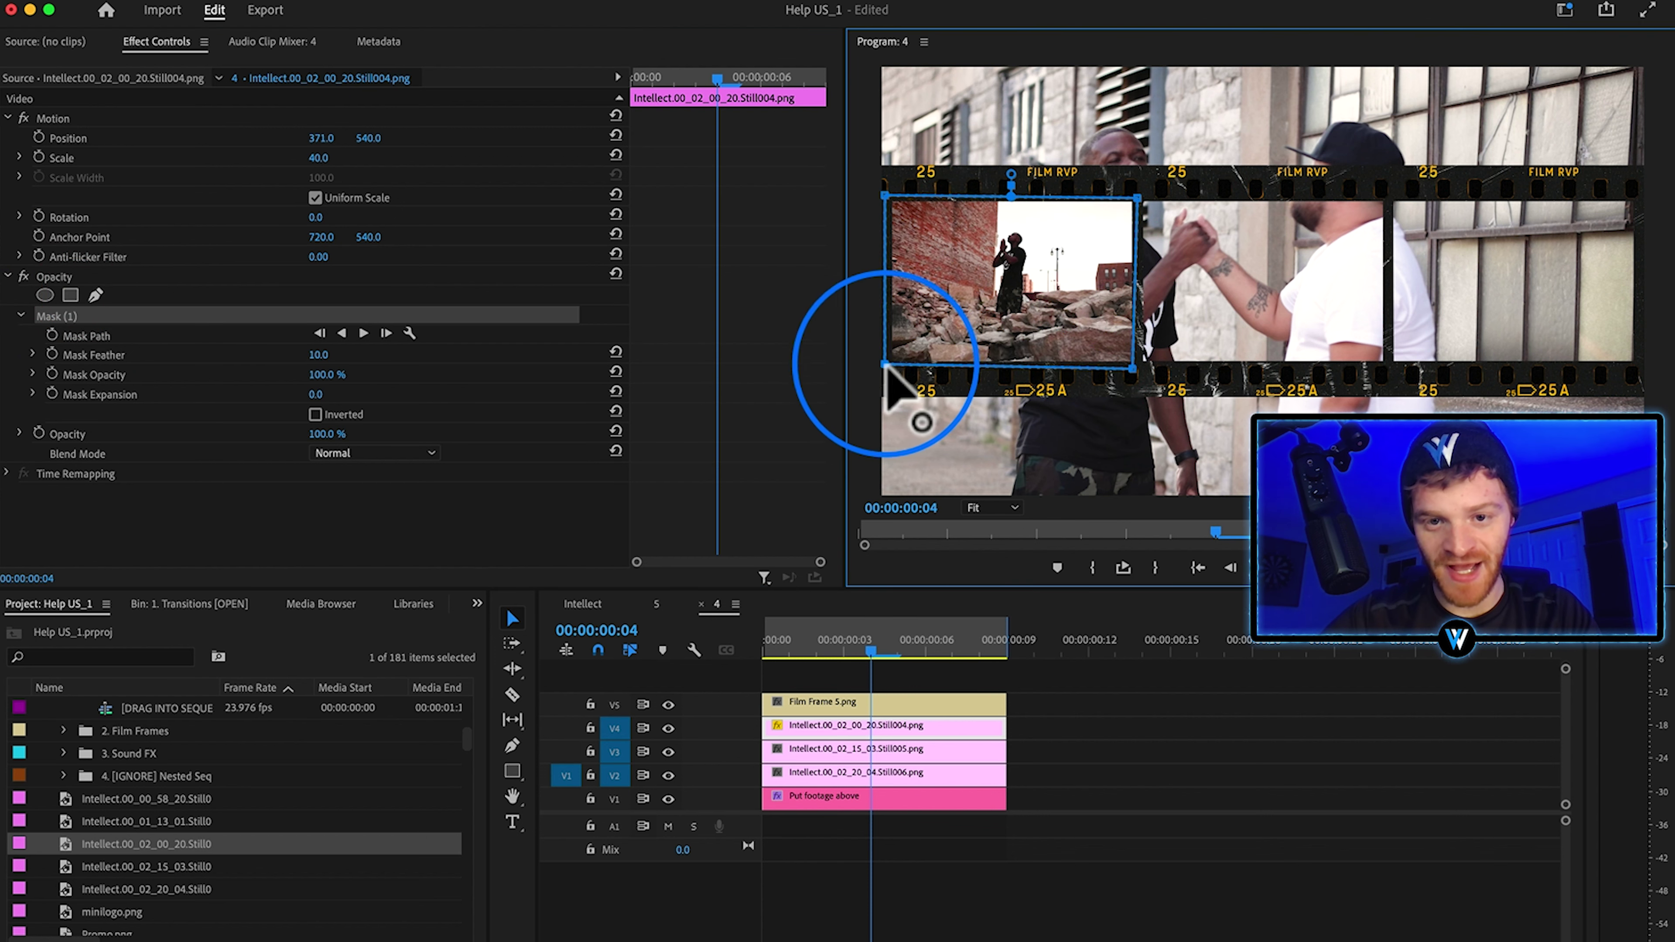
left_click(1109, 739)
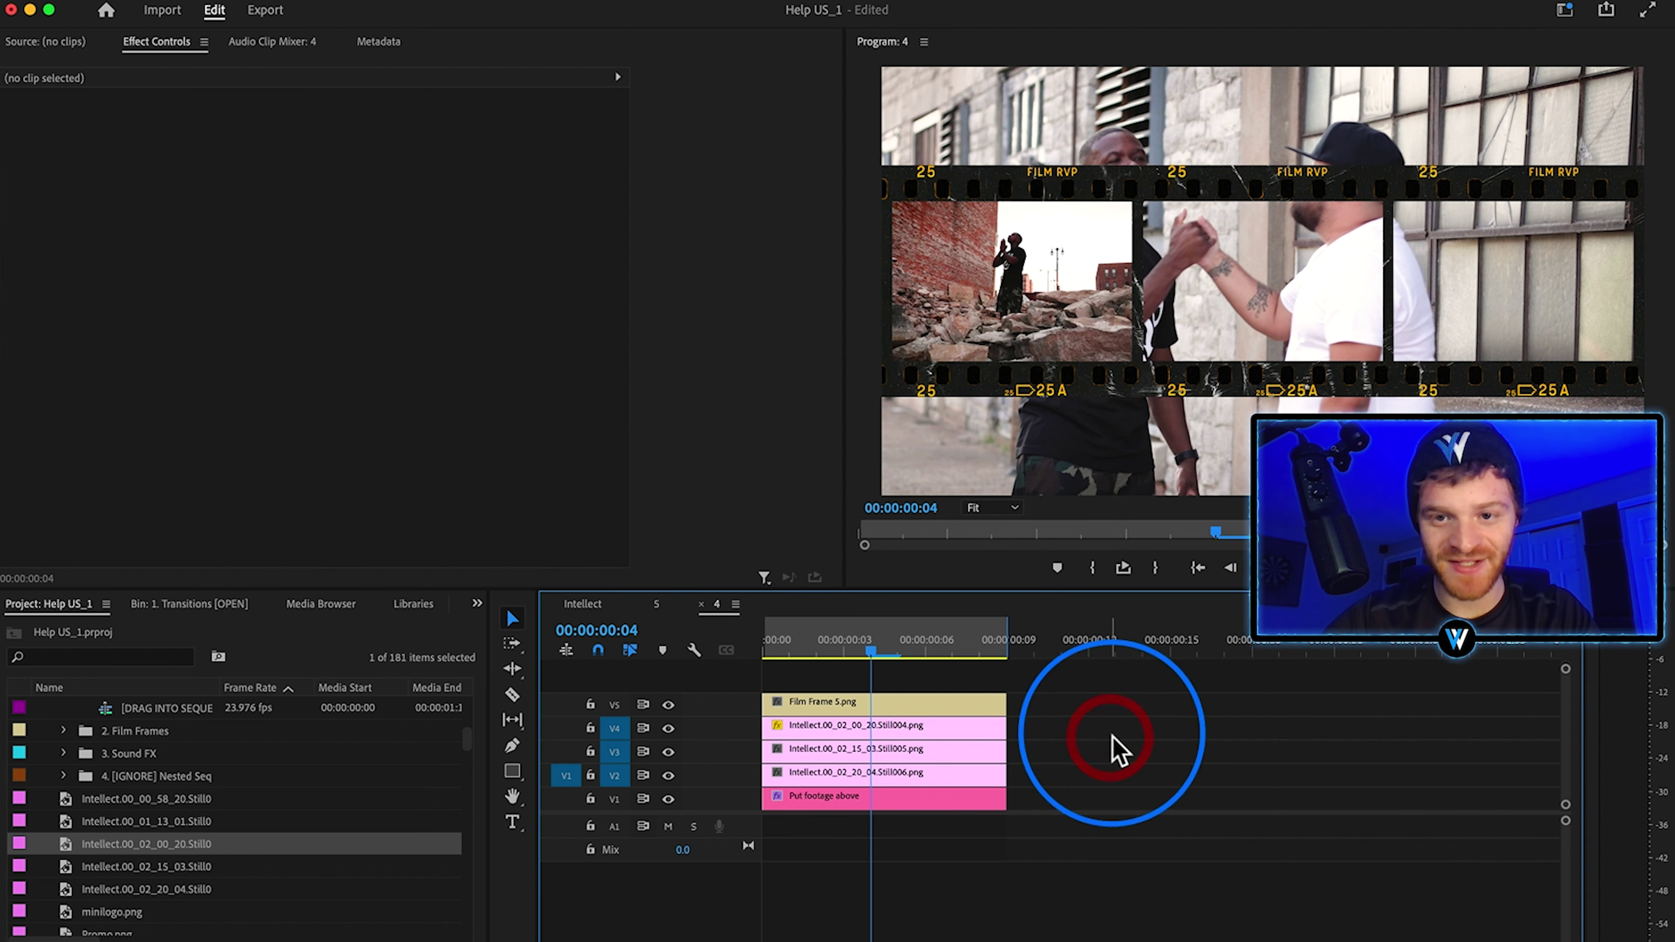
Step: Scale the V3 still and fit a rectangular mask to the middle film frame
left_click(871, 745)
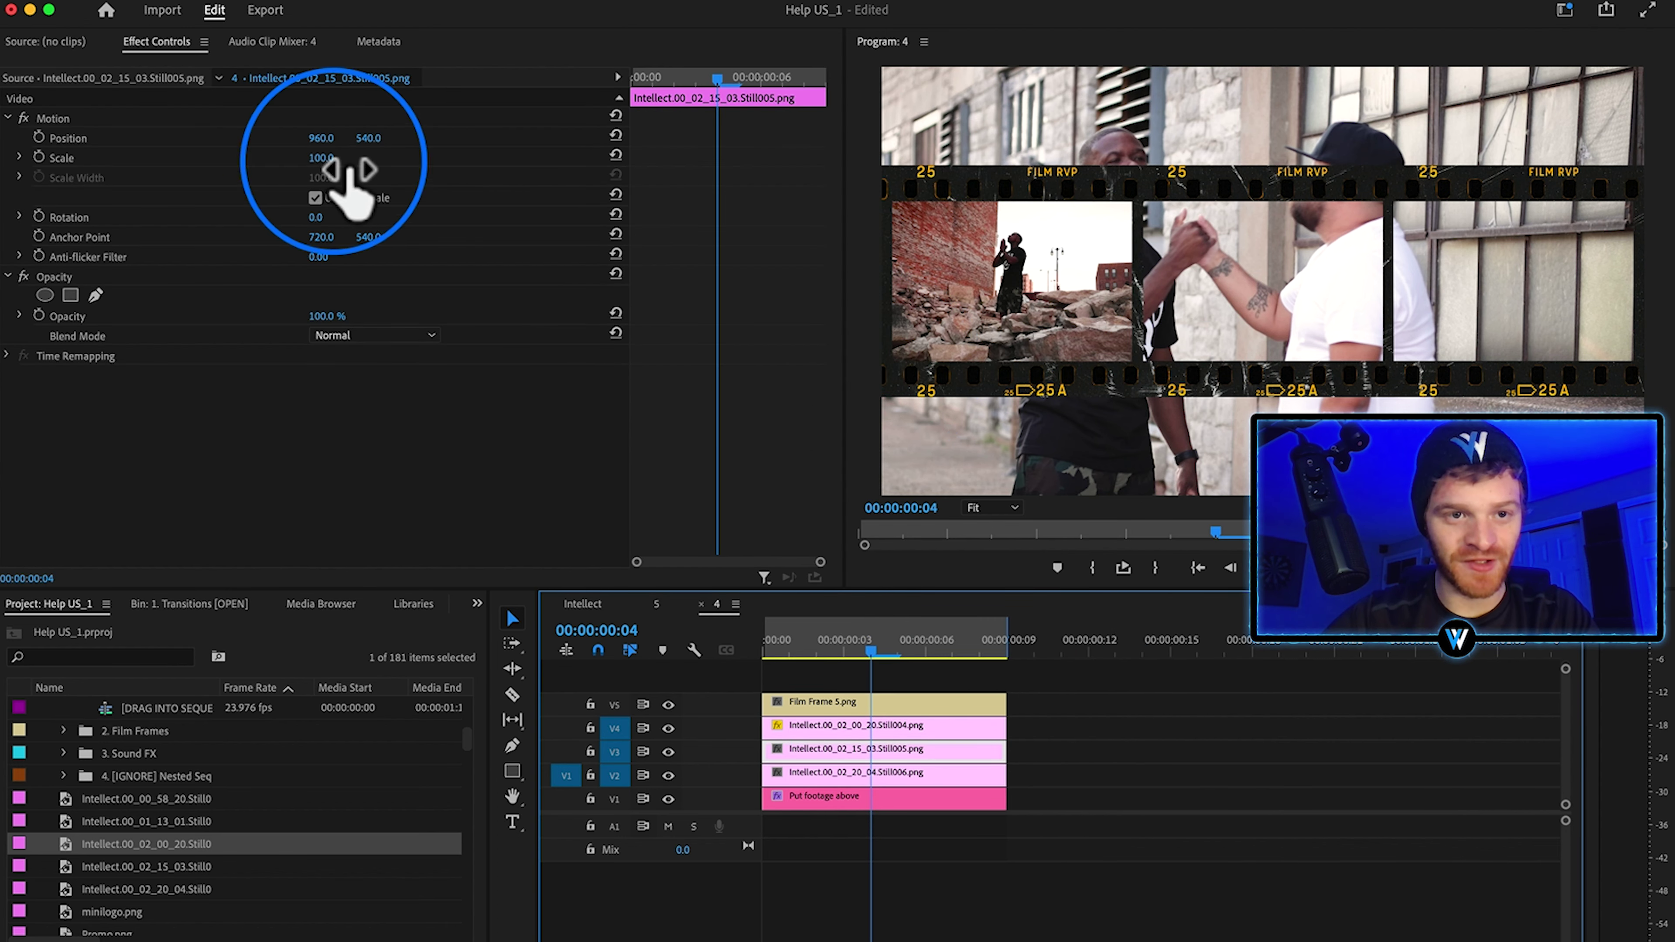
mouse_move(320, 158)
left_mouse_down()
mouse_move(343, 158)
mouse_move(328, 158)
left_mouse_up()
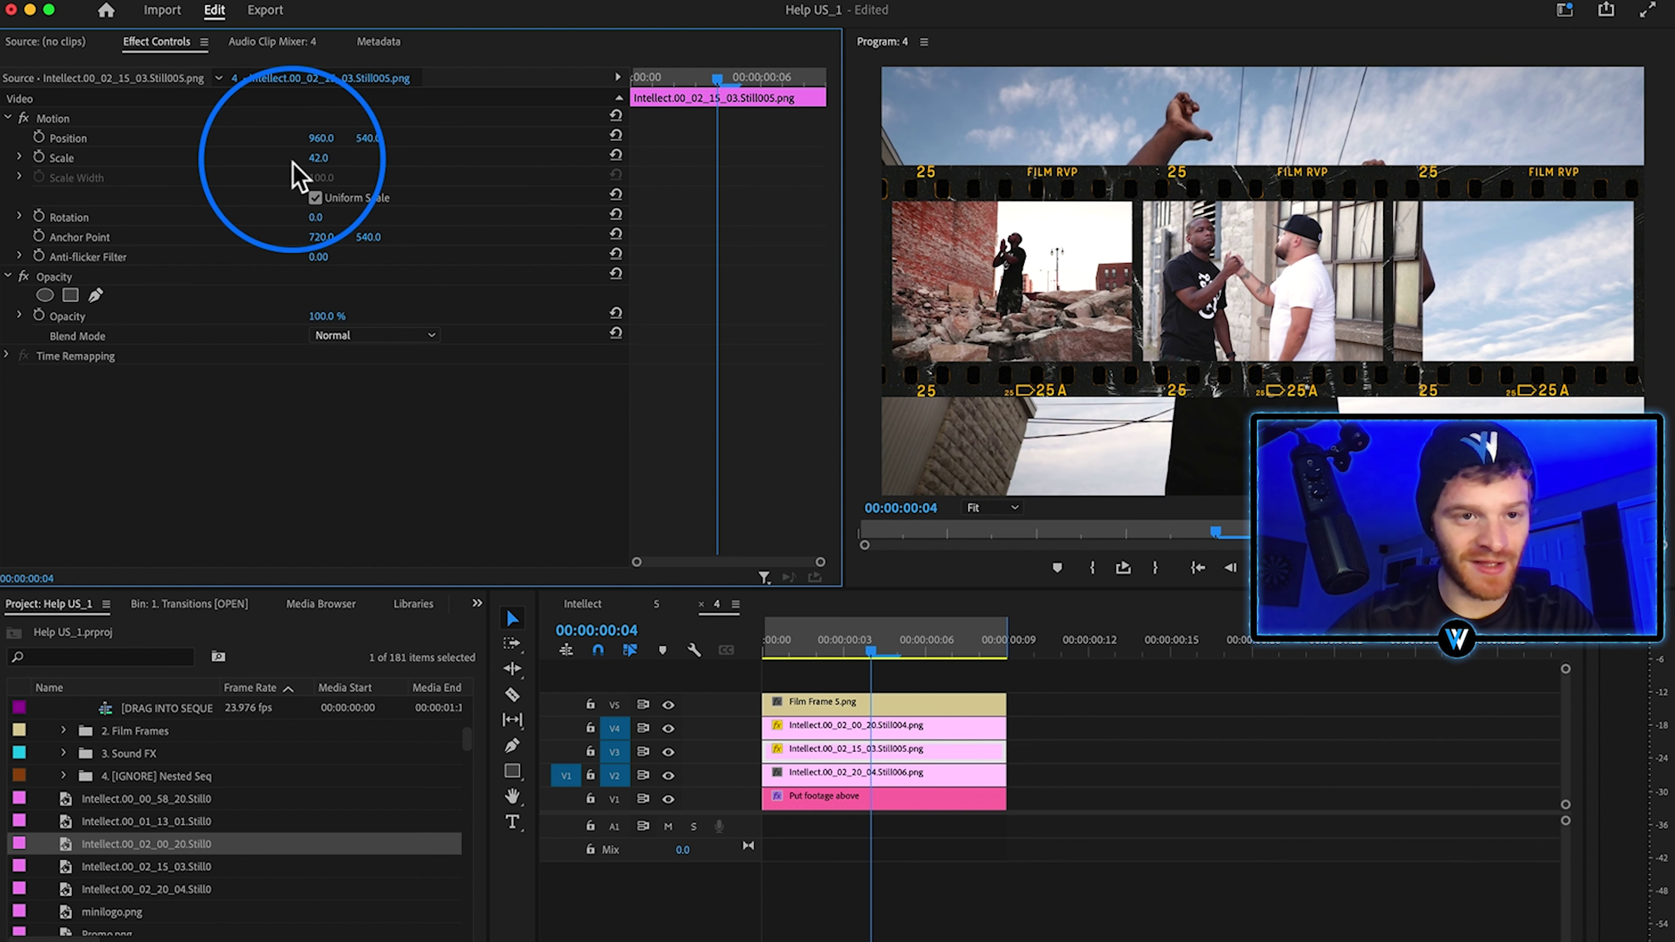
left_click(70, 296)
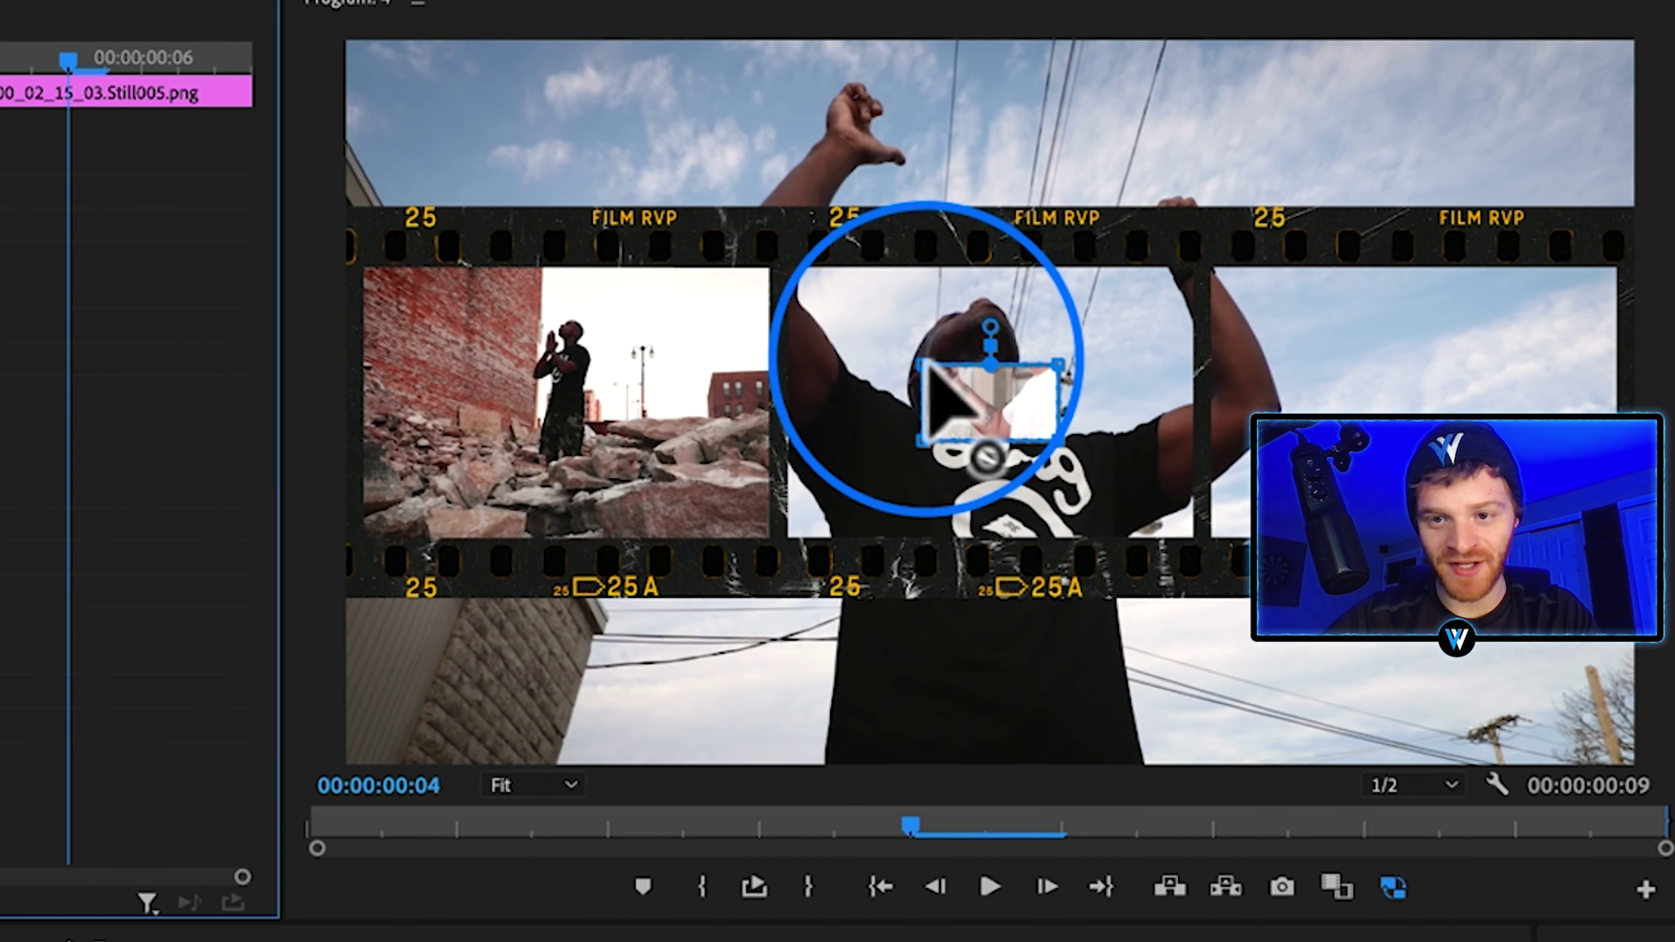
left_click_drag(1223, 258, 1096, 190)
left_click_drag(709, 251, 783, 259)
left_click_drag(1059, 363, 1107, 508)
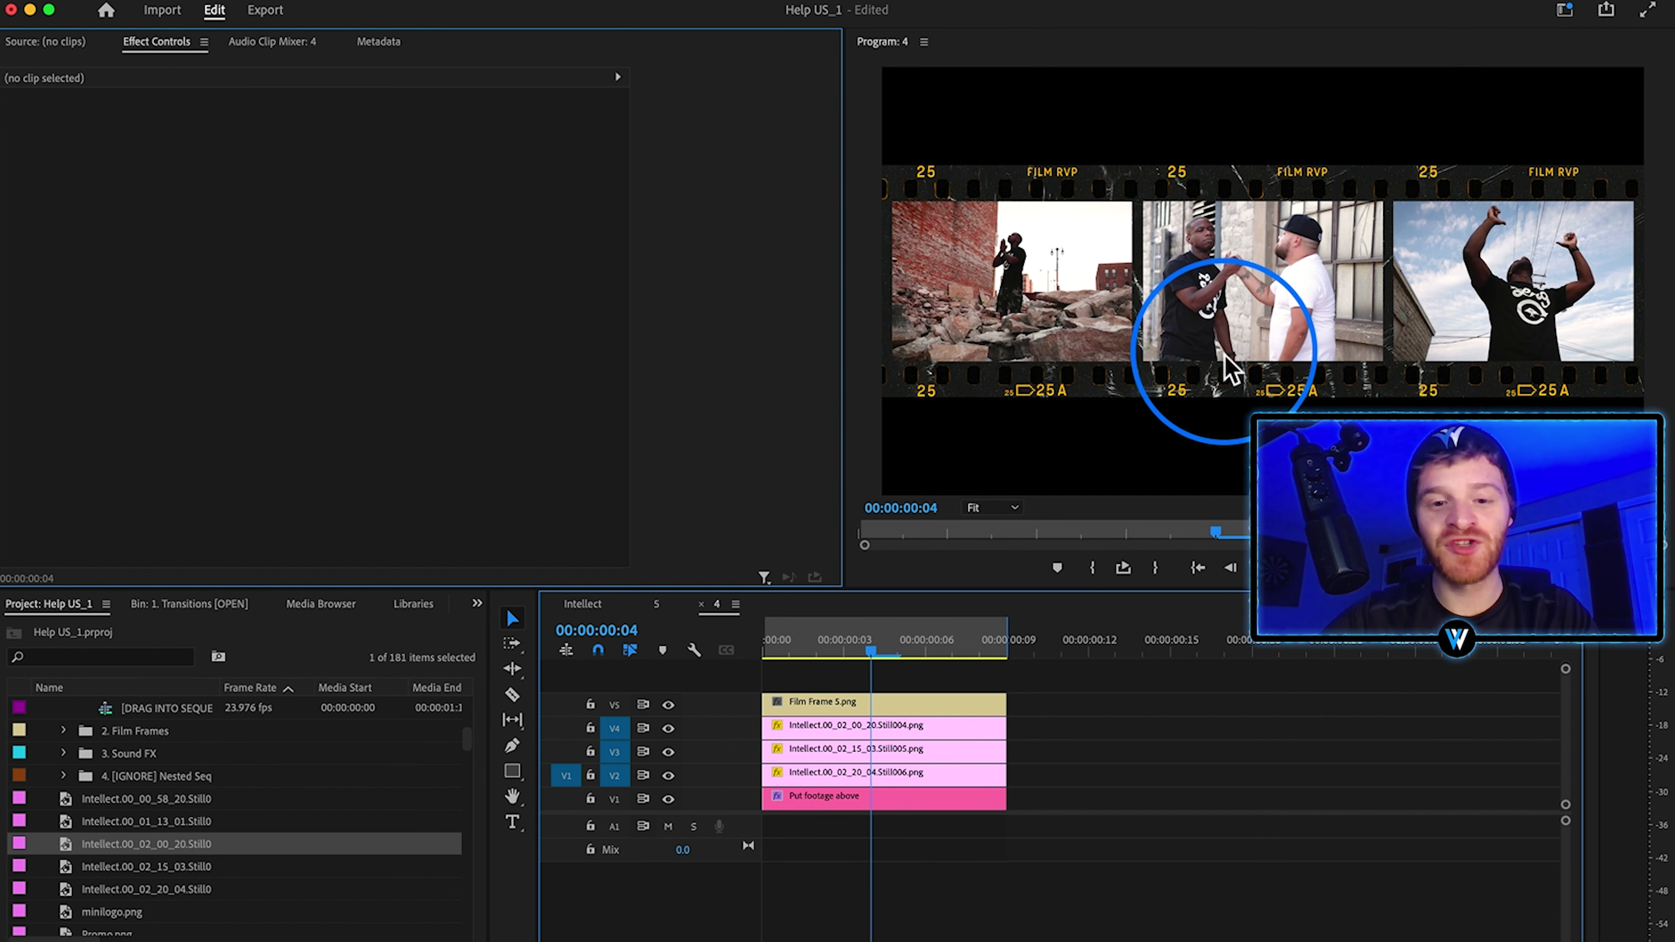
Step: Open nested sequence 5 from Intellect and put the 00_01_13_01 still under its film frame
left_click(582, 605)
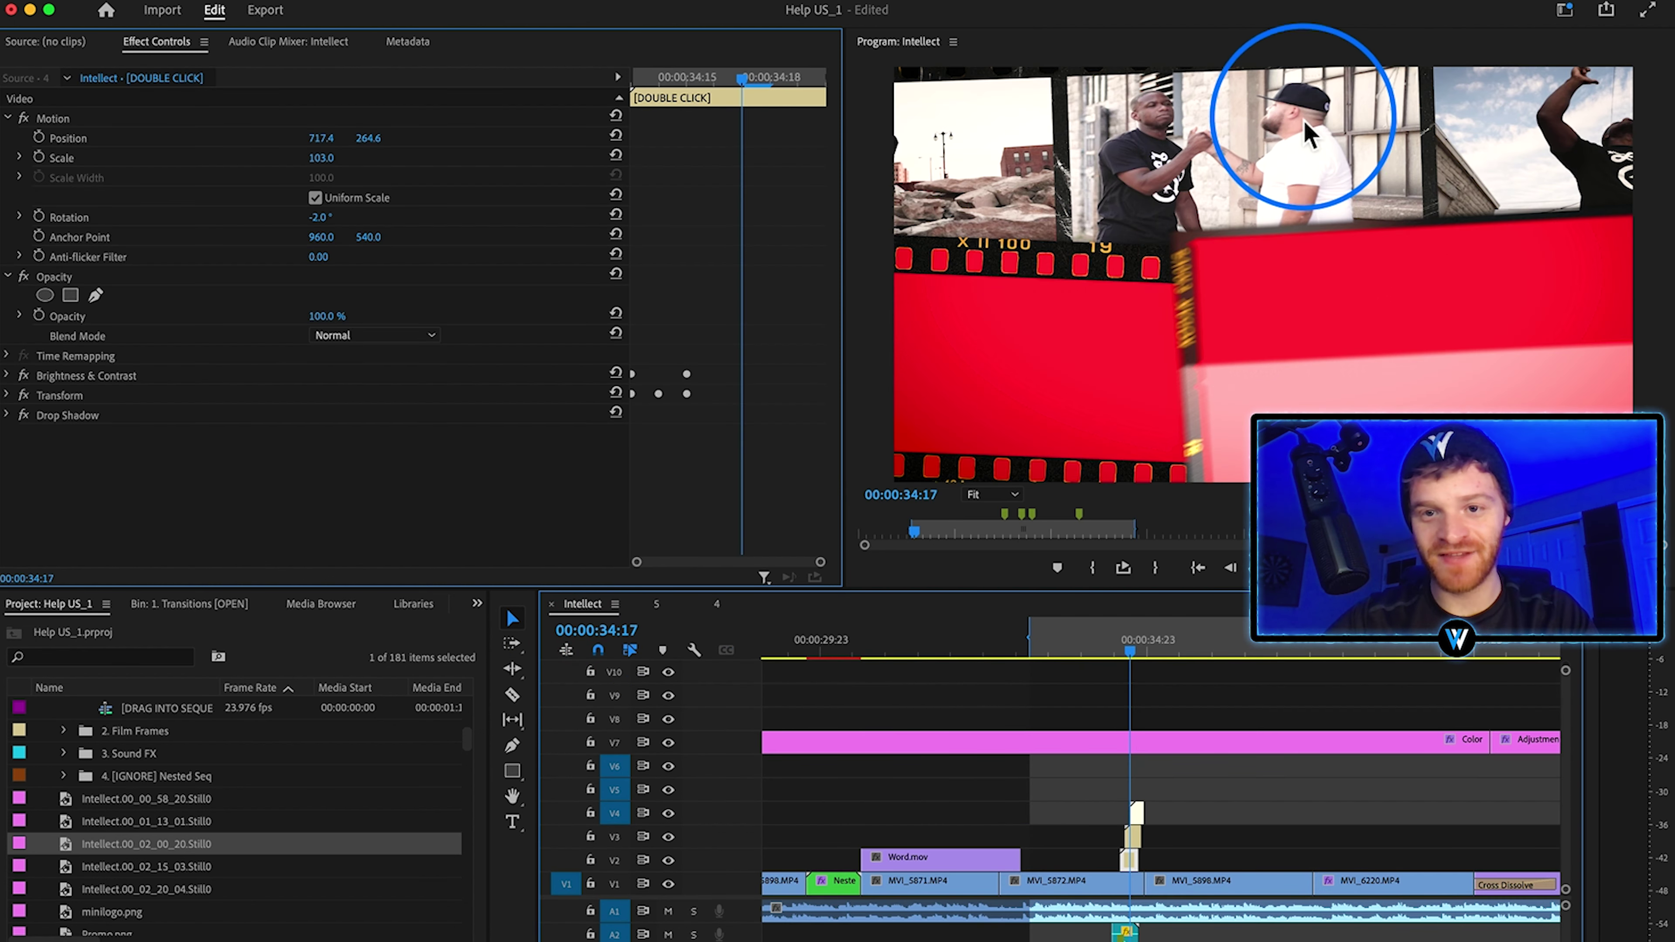
left_click(1135, 851)
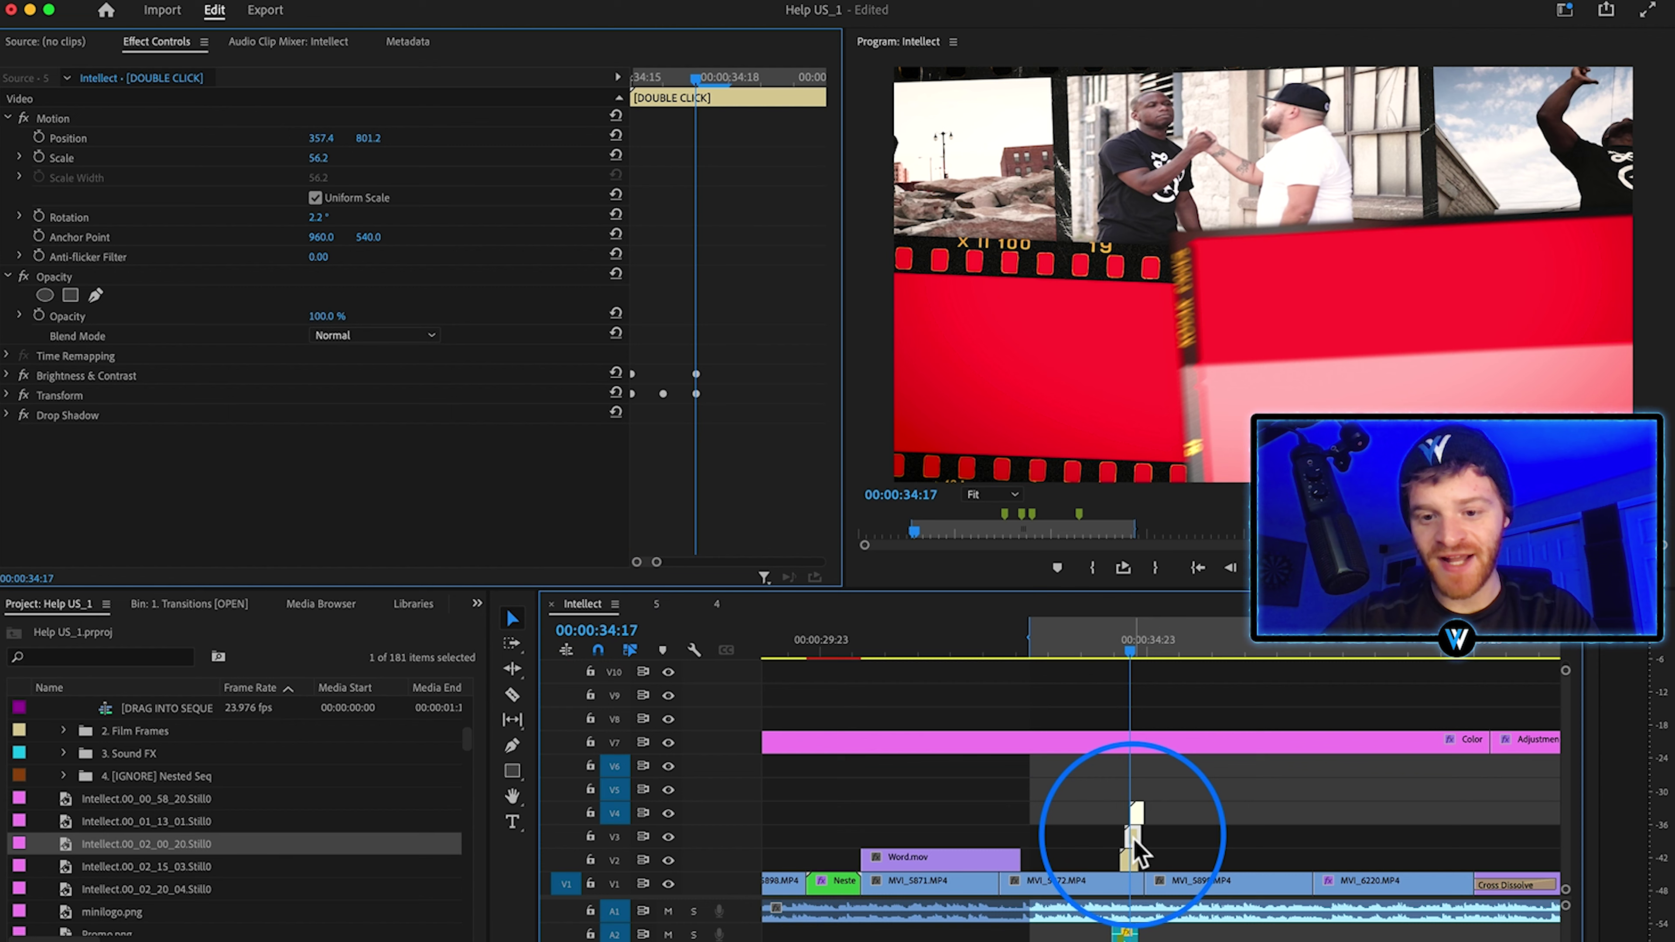
double_click(1135, 851)
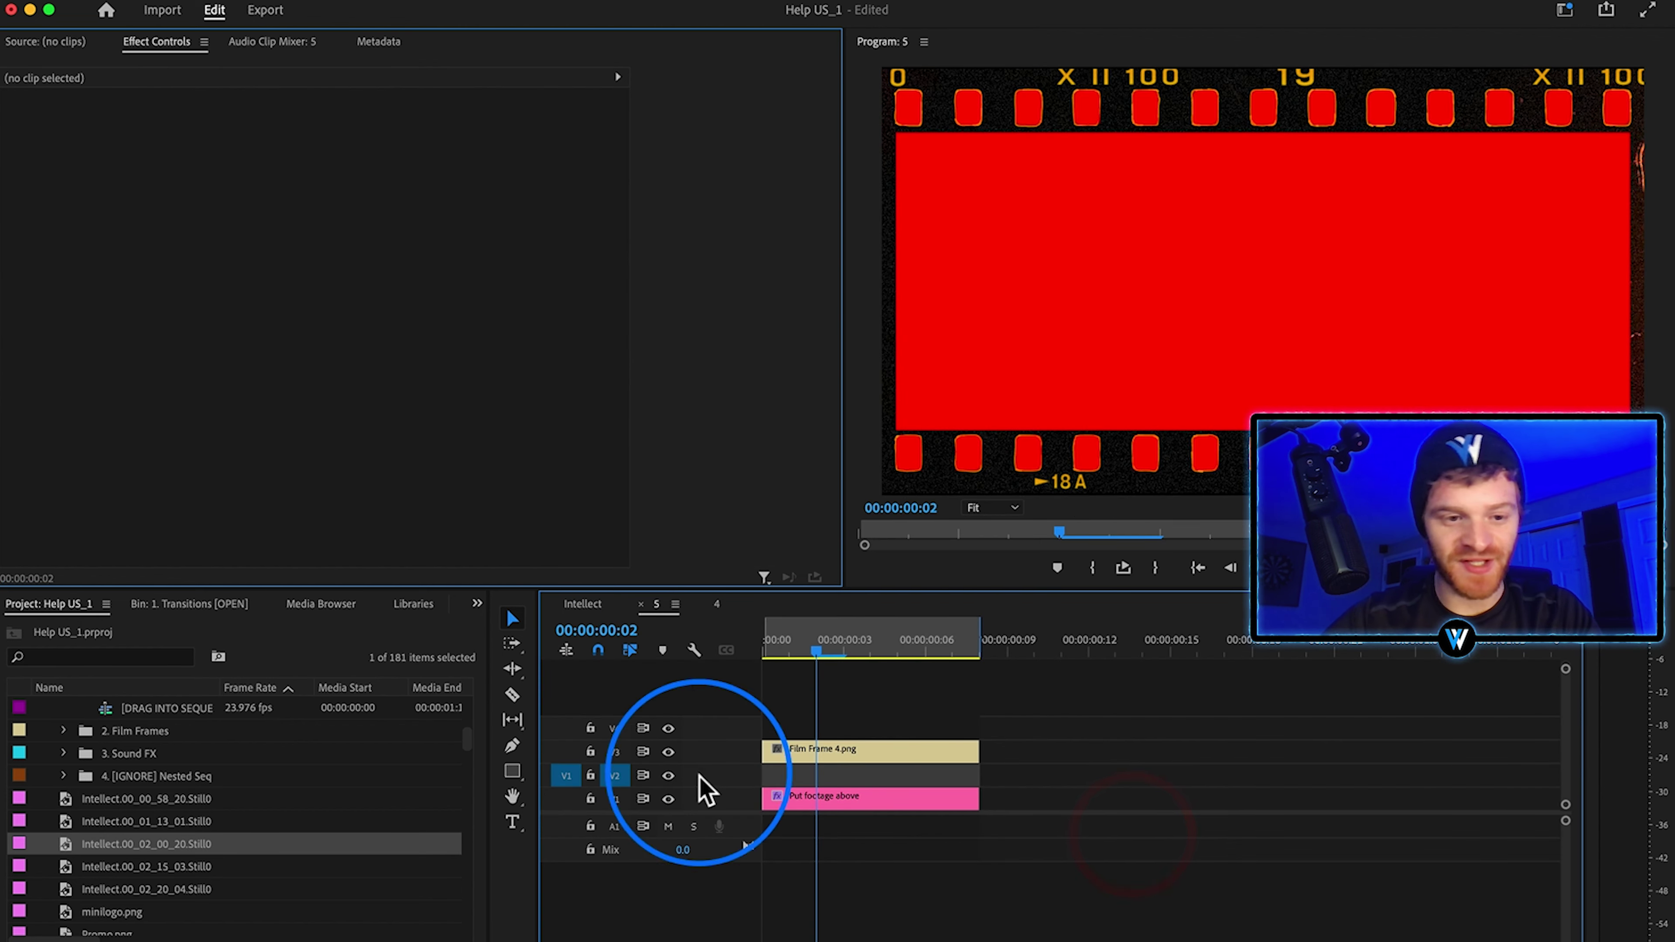
left_click_drag(158, 821, 979, 779)
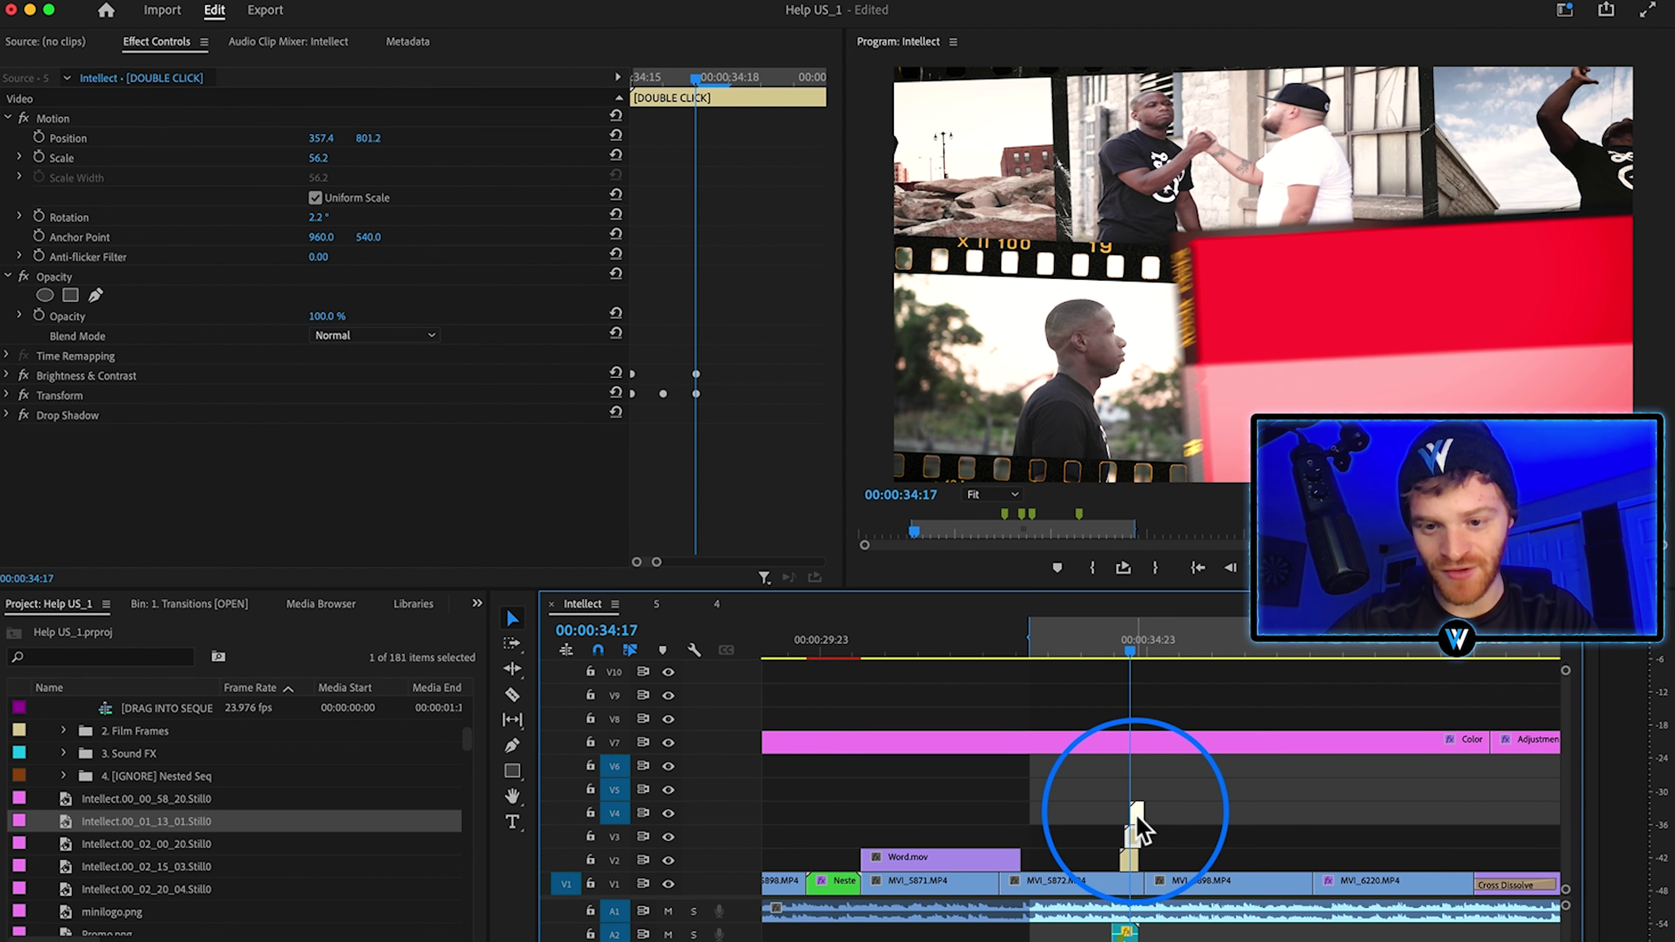
Step: Open nested sequence 6 and scale the 00_00_58_20 still into the Kodak frame window
double_click(1136, 828)
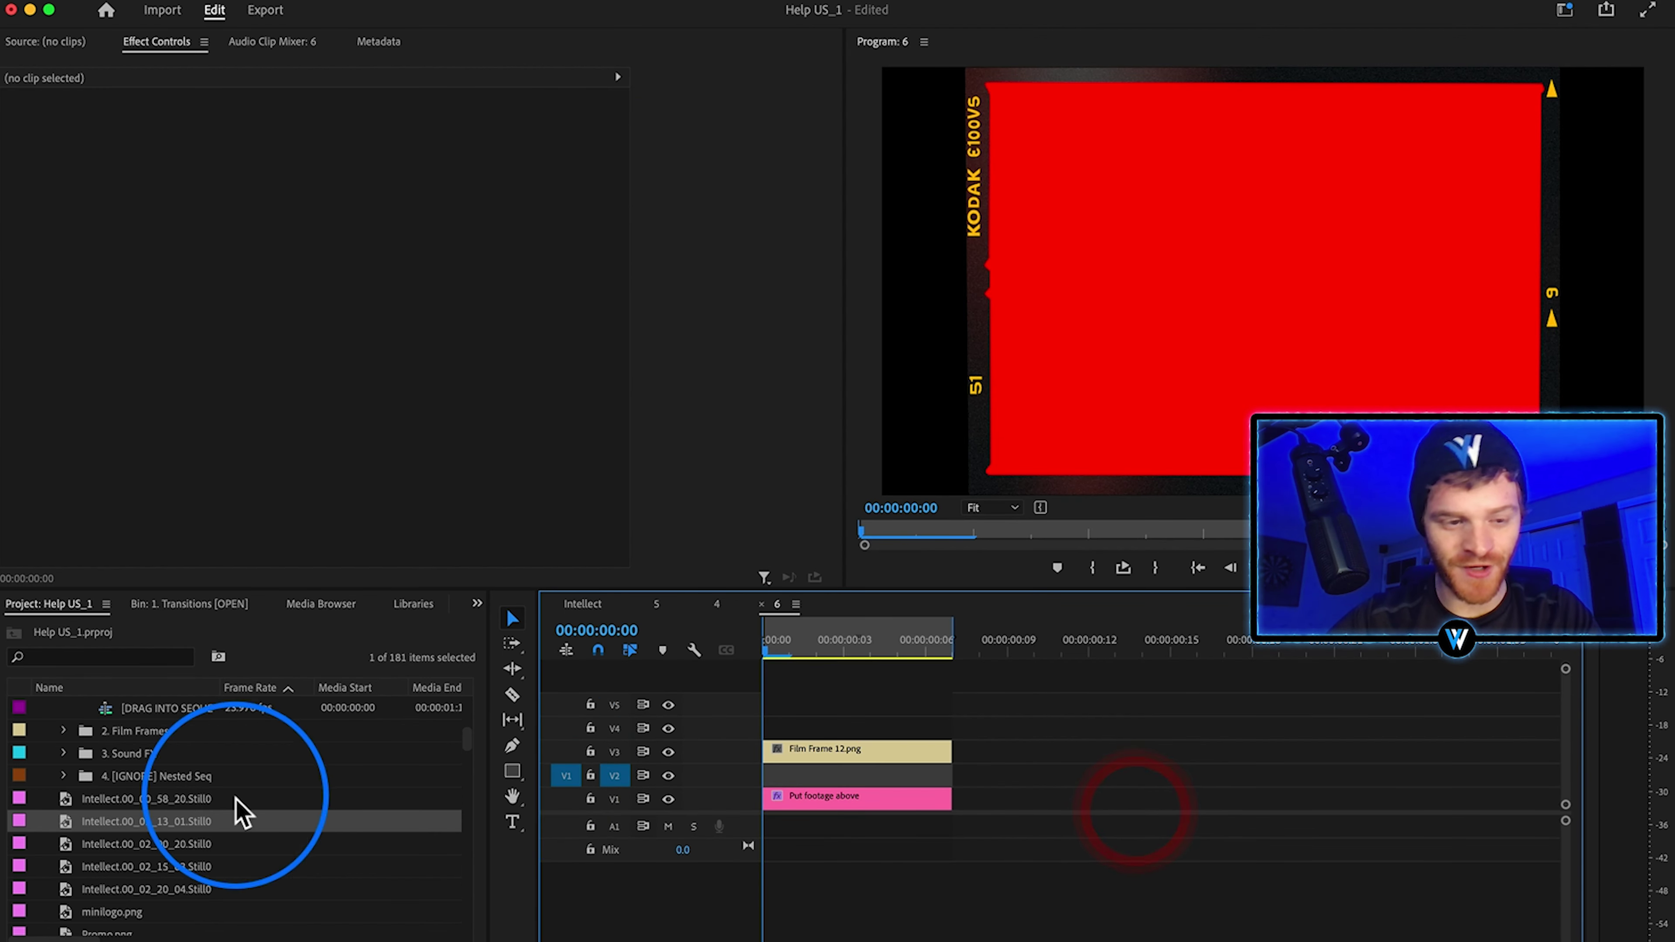
left_click_drag(156, 800, 791, 776)
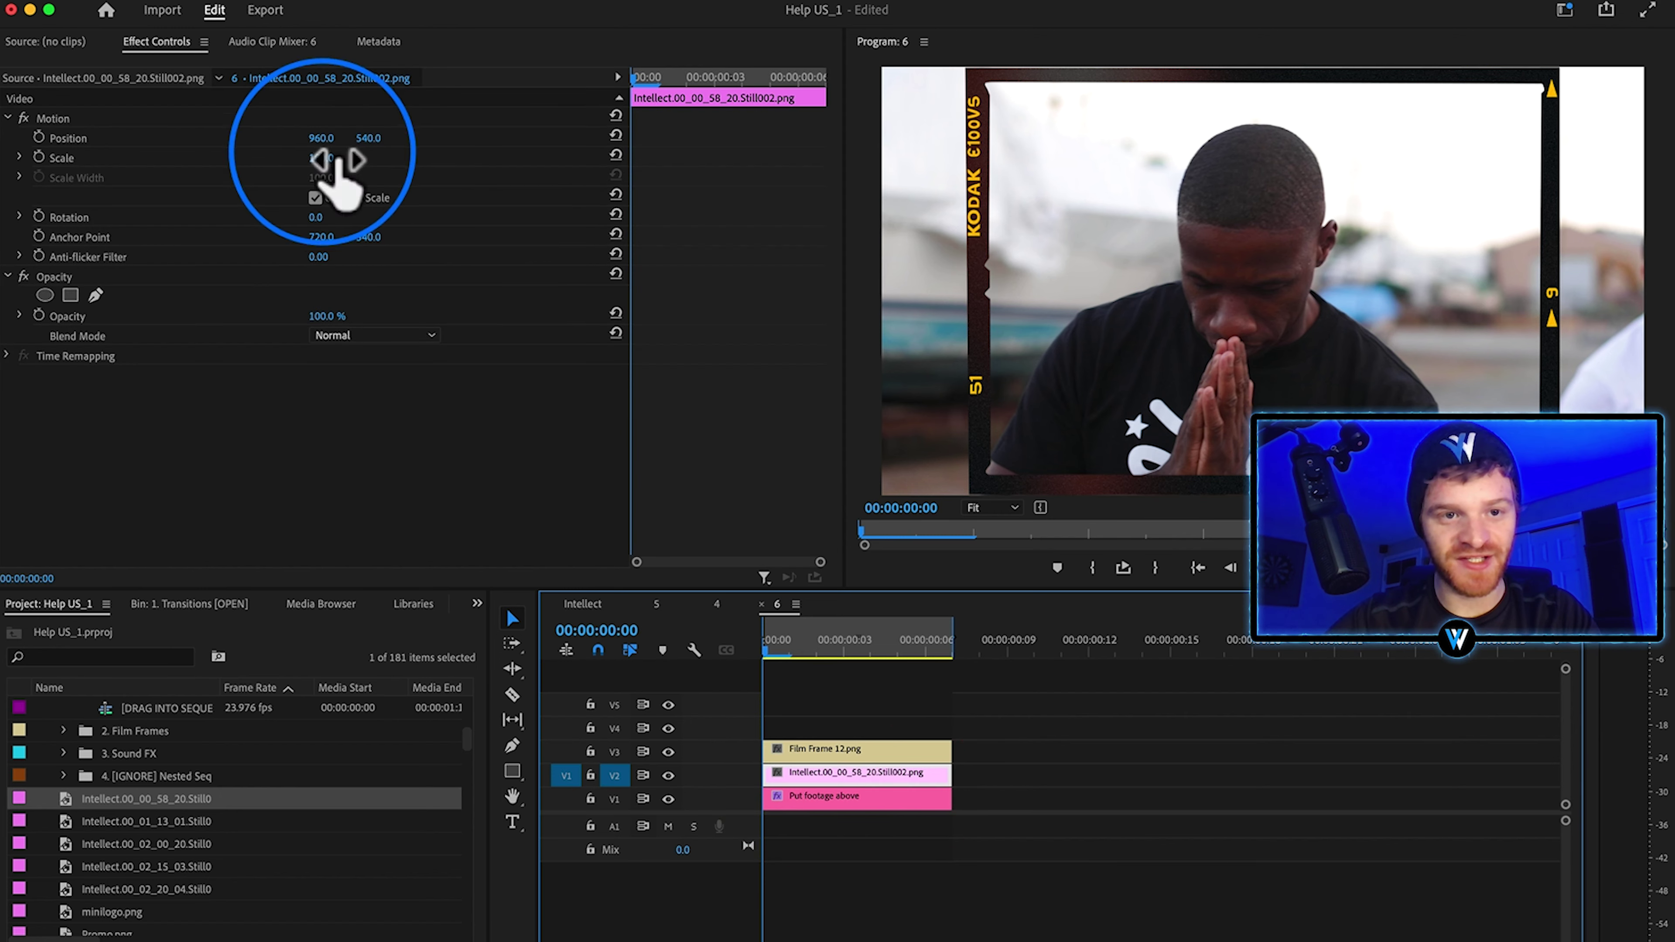
left_click_drag(329, 168, 363, 168)
left_click_drag(1332, 780, 1157, 854)
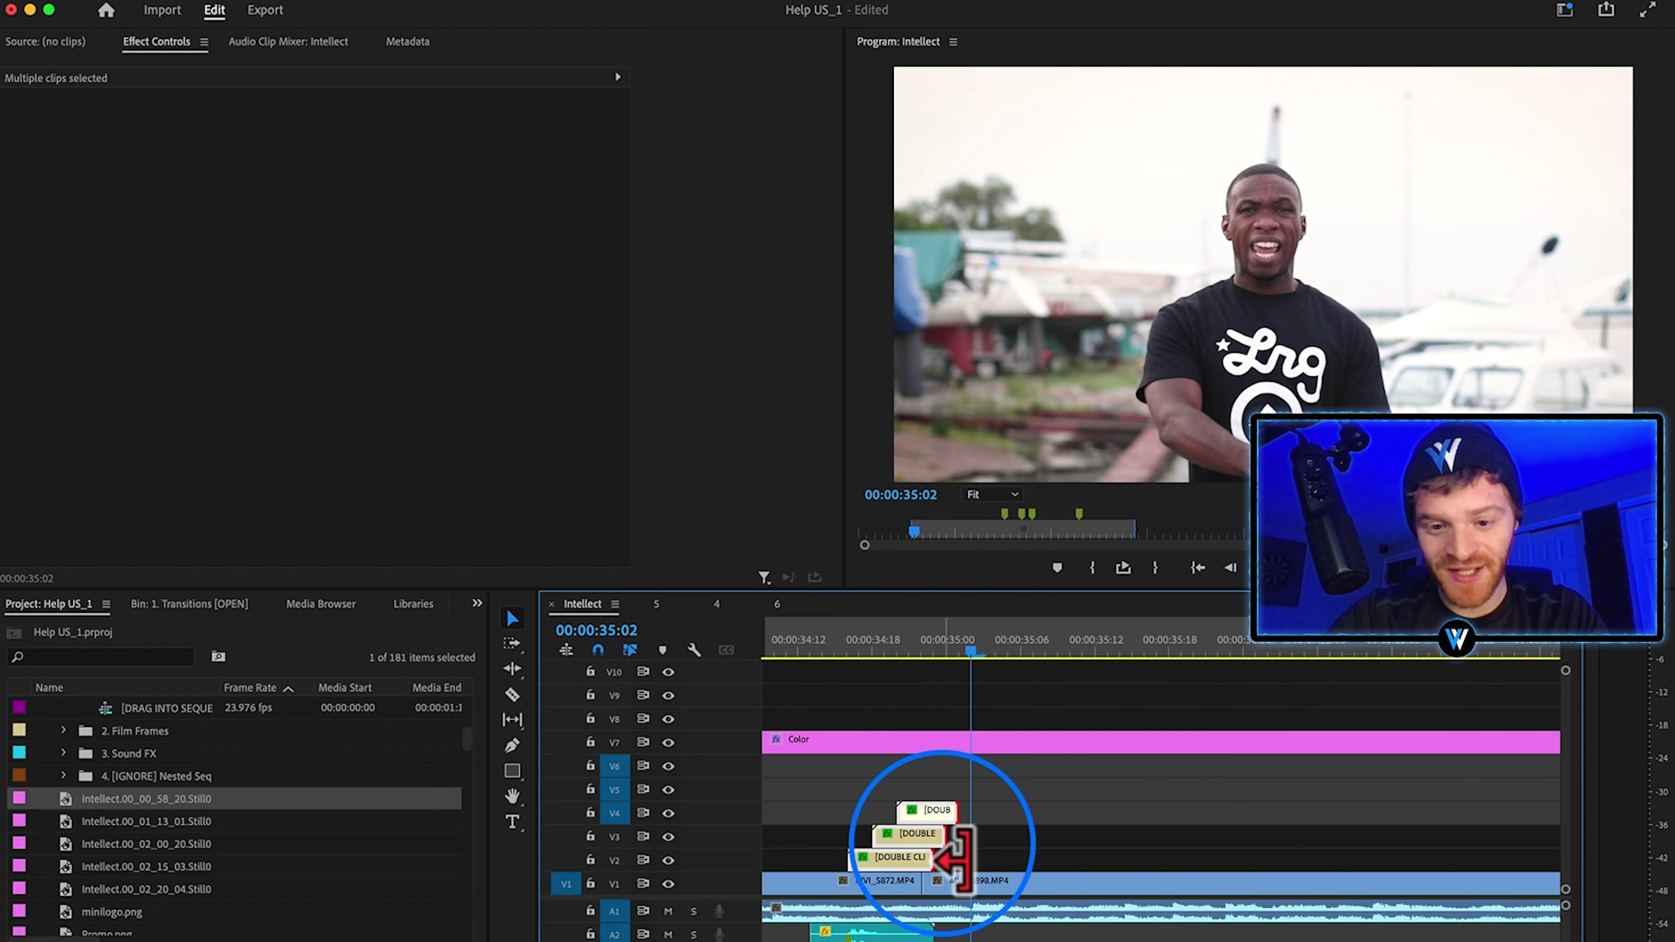
Step: Extend the stacked frame clips' out-points and scrub through the film frame transition
left_click_drag(956, 851, 1066, 853)
left_click(1072, 692)
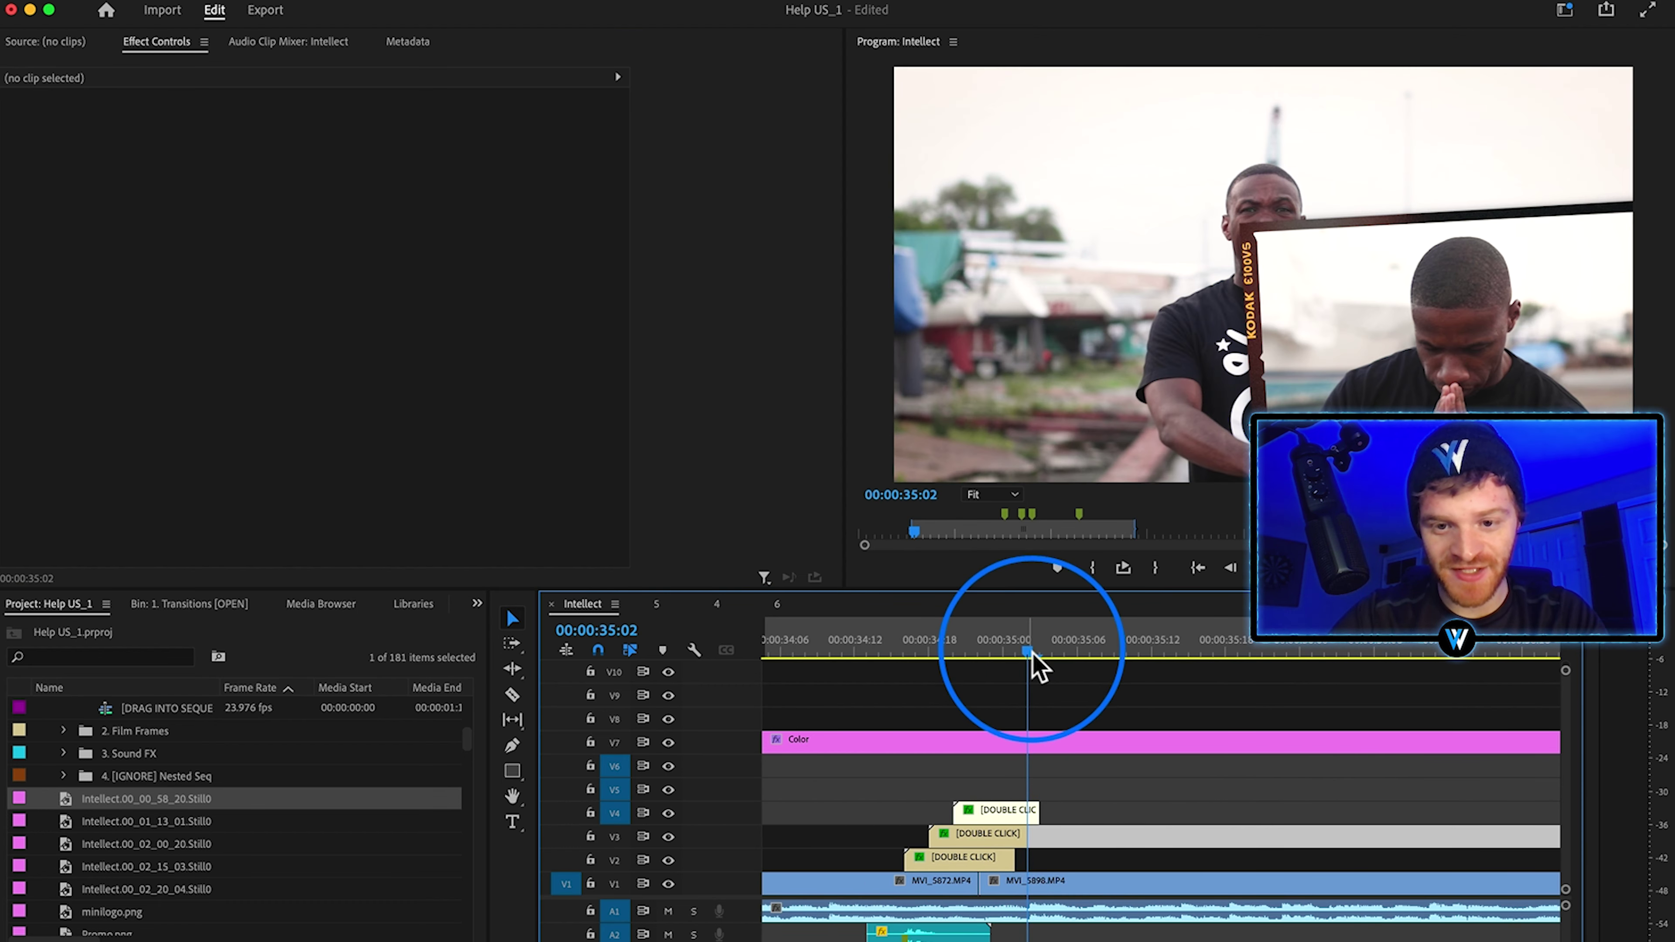
left_click_drag(1045, 655, 984, 699)
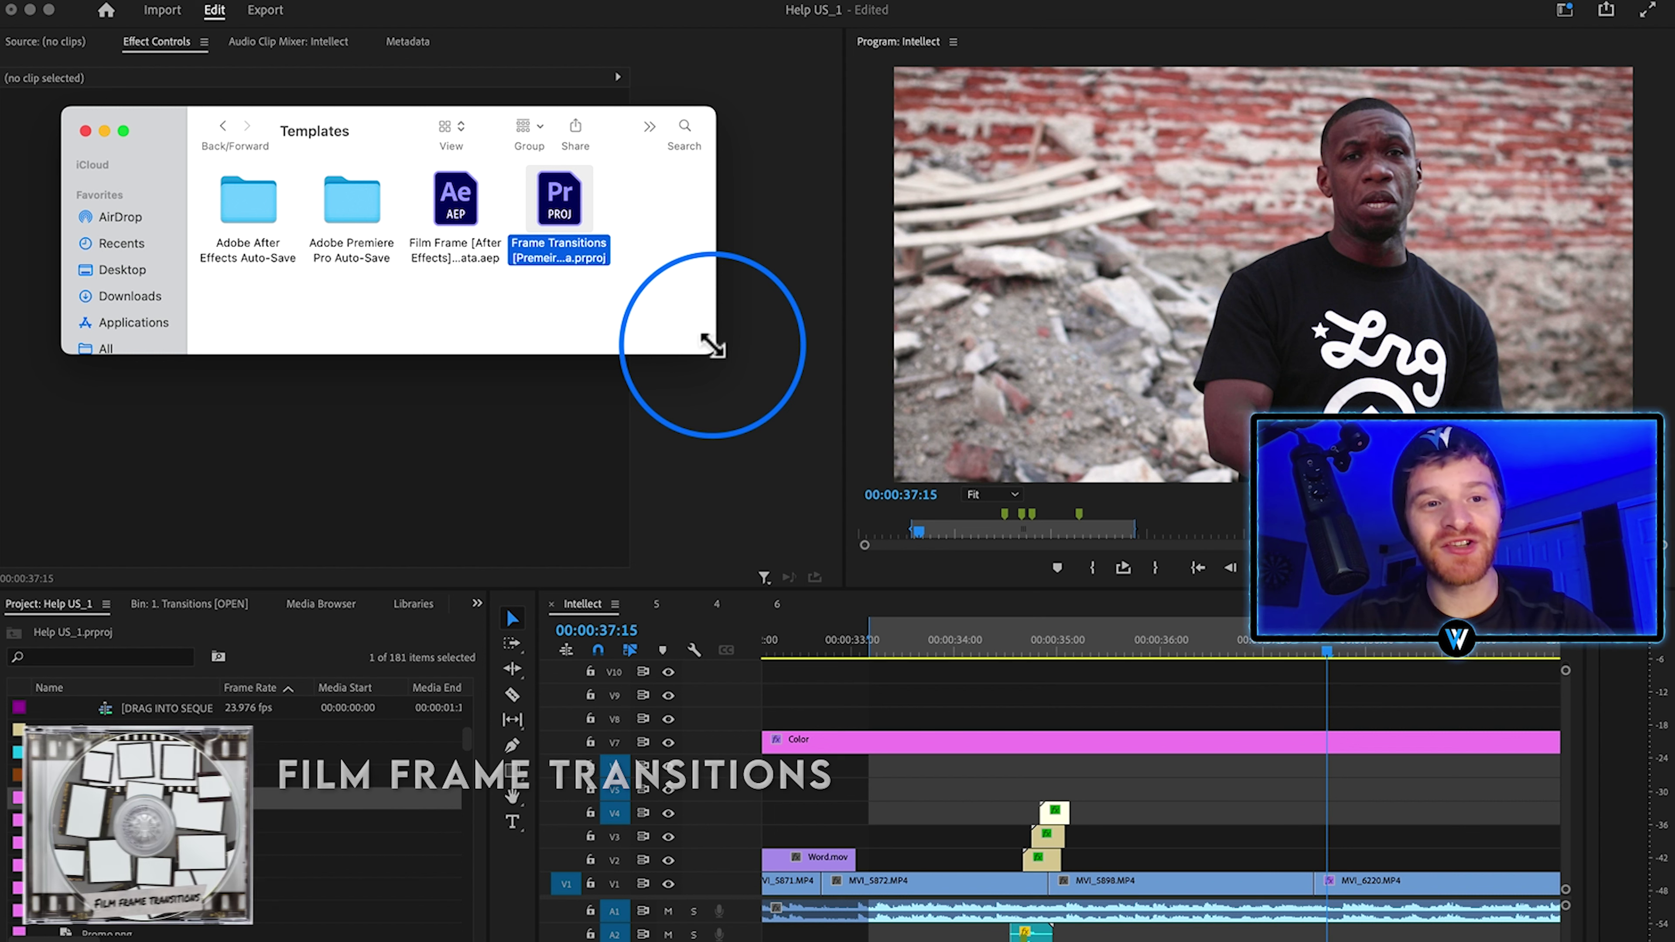
Step: Go back from Templates to the film frame transitions pack's root folder
left_click(224, 127)
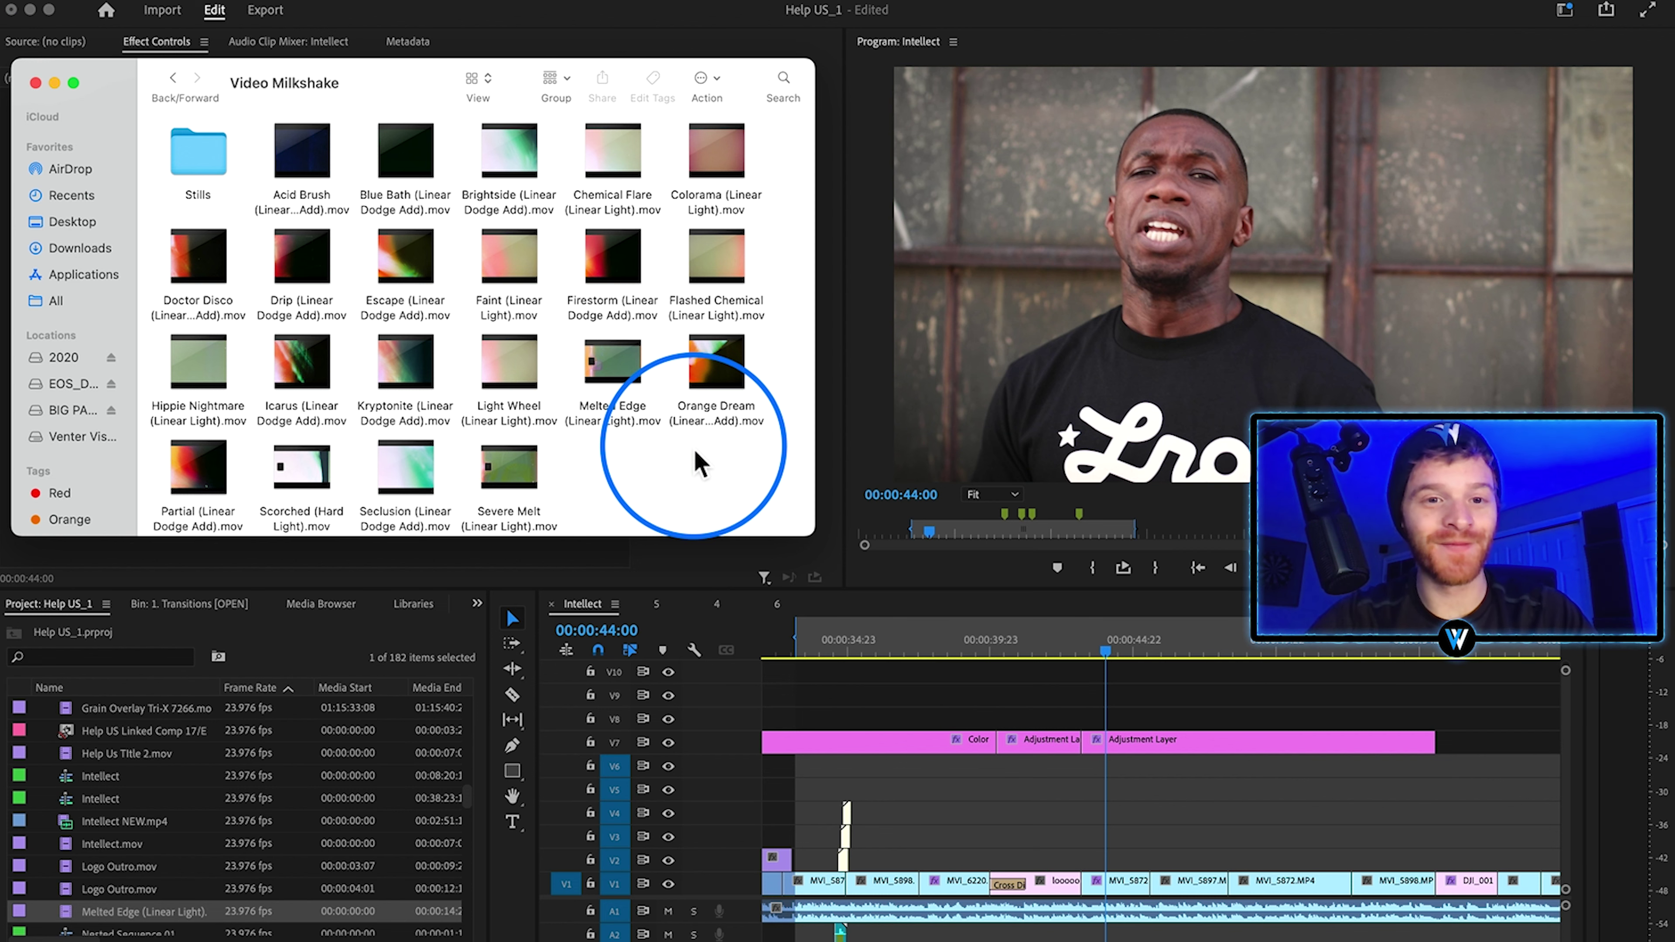
Step: Quick Look the Video Milkshake overlays from Icarus through Melted Edge (Linear Light).mov
left_click(299, 419)
key("space")
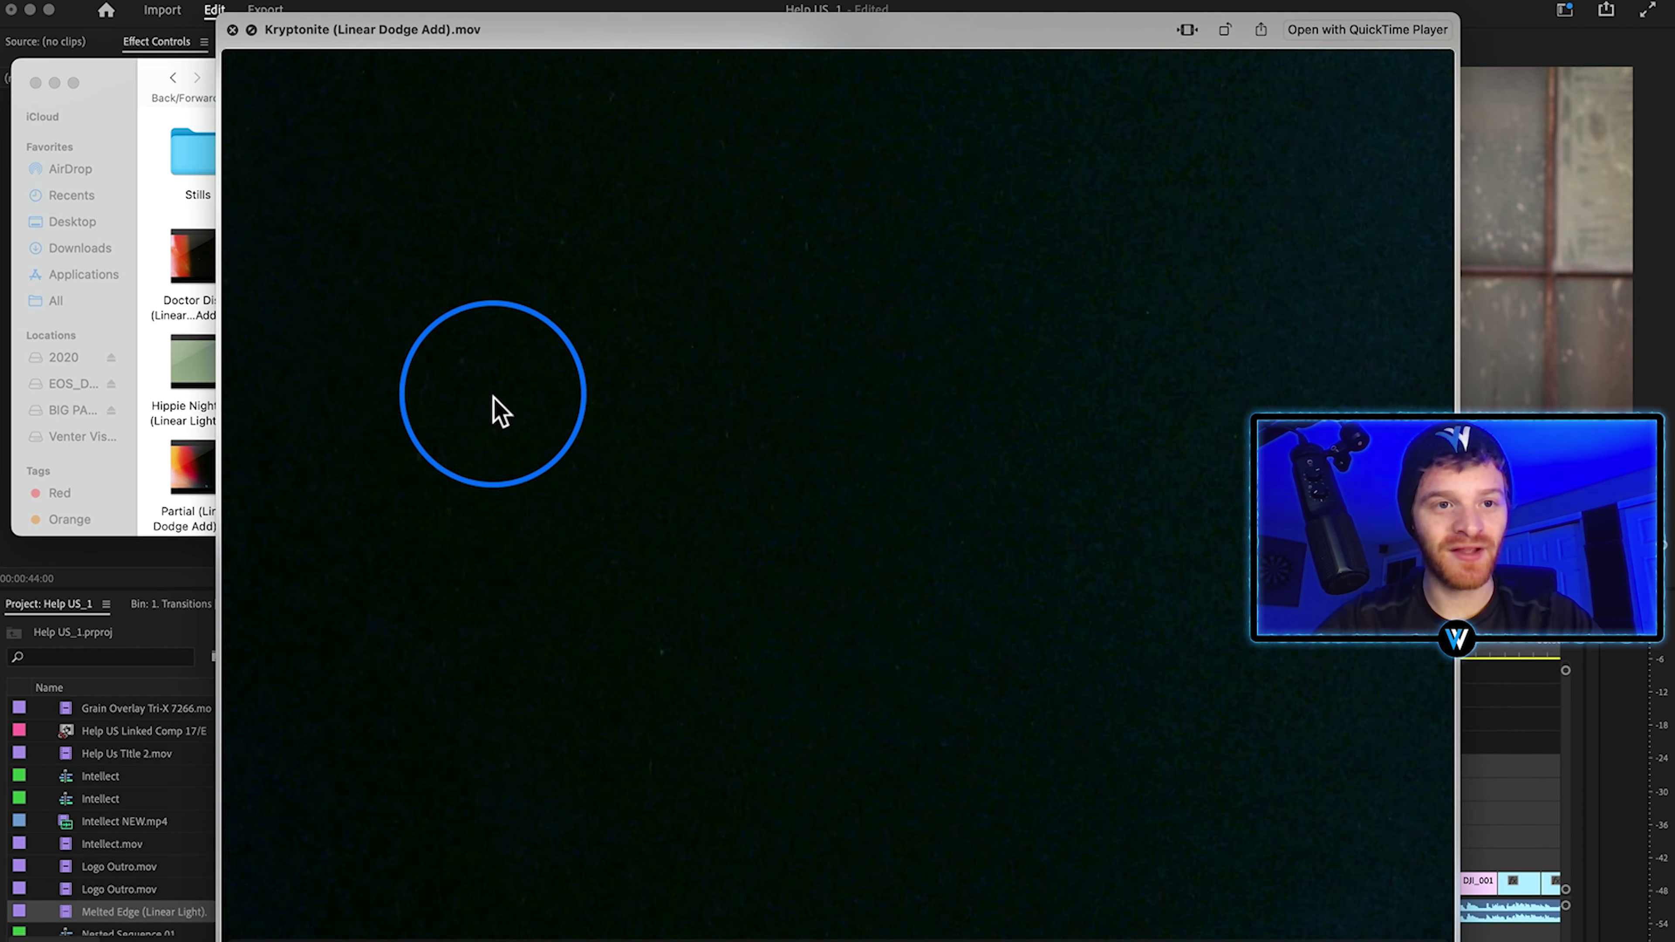
key("Right")
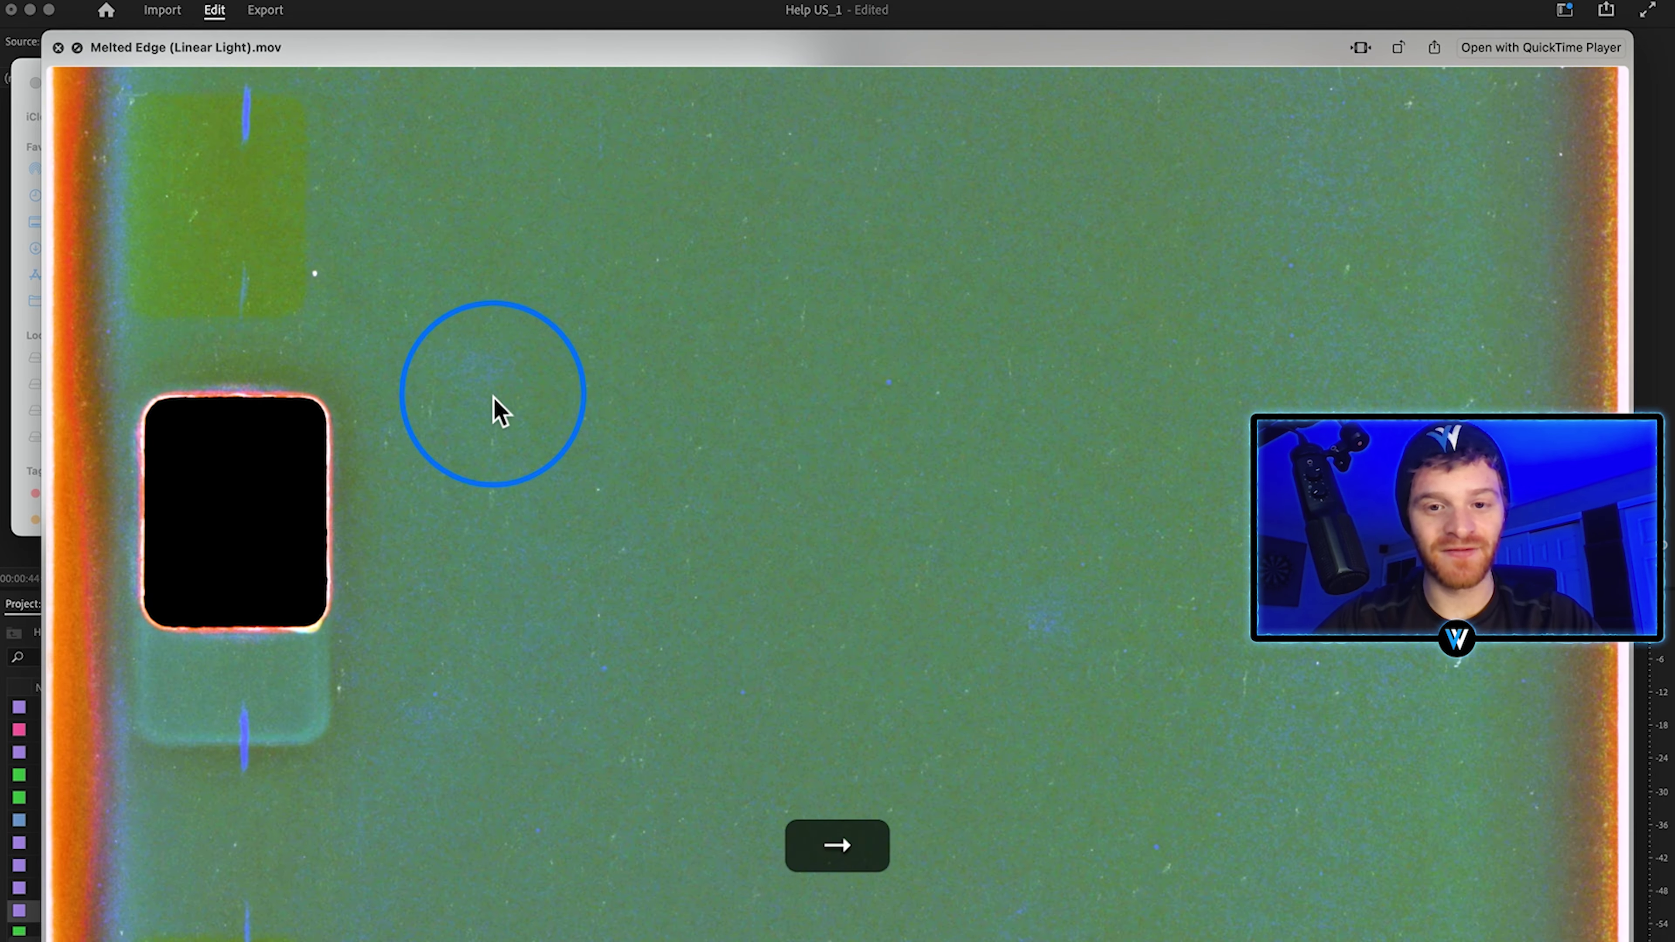
key("Right")
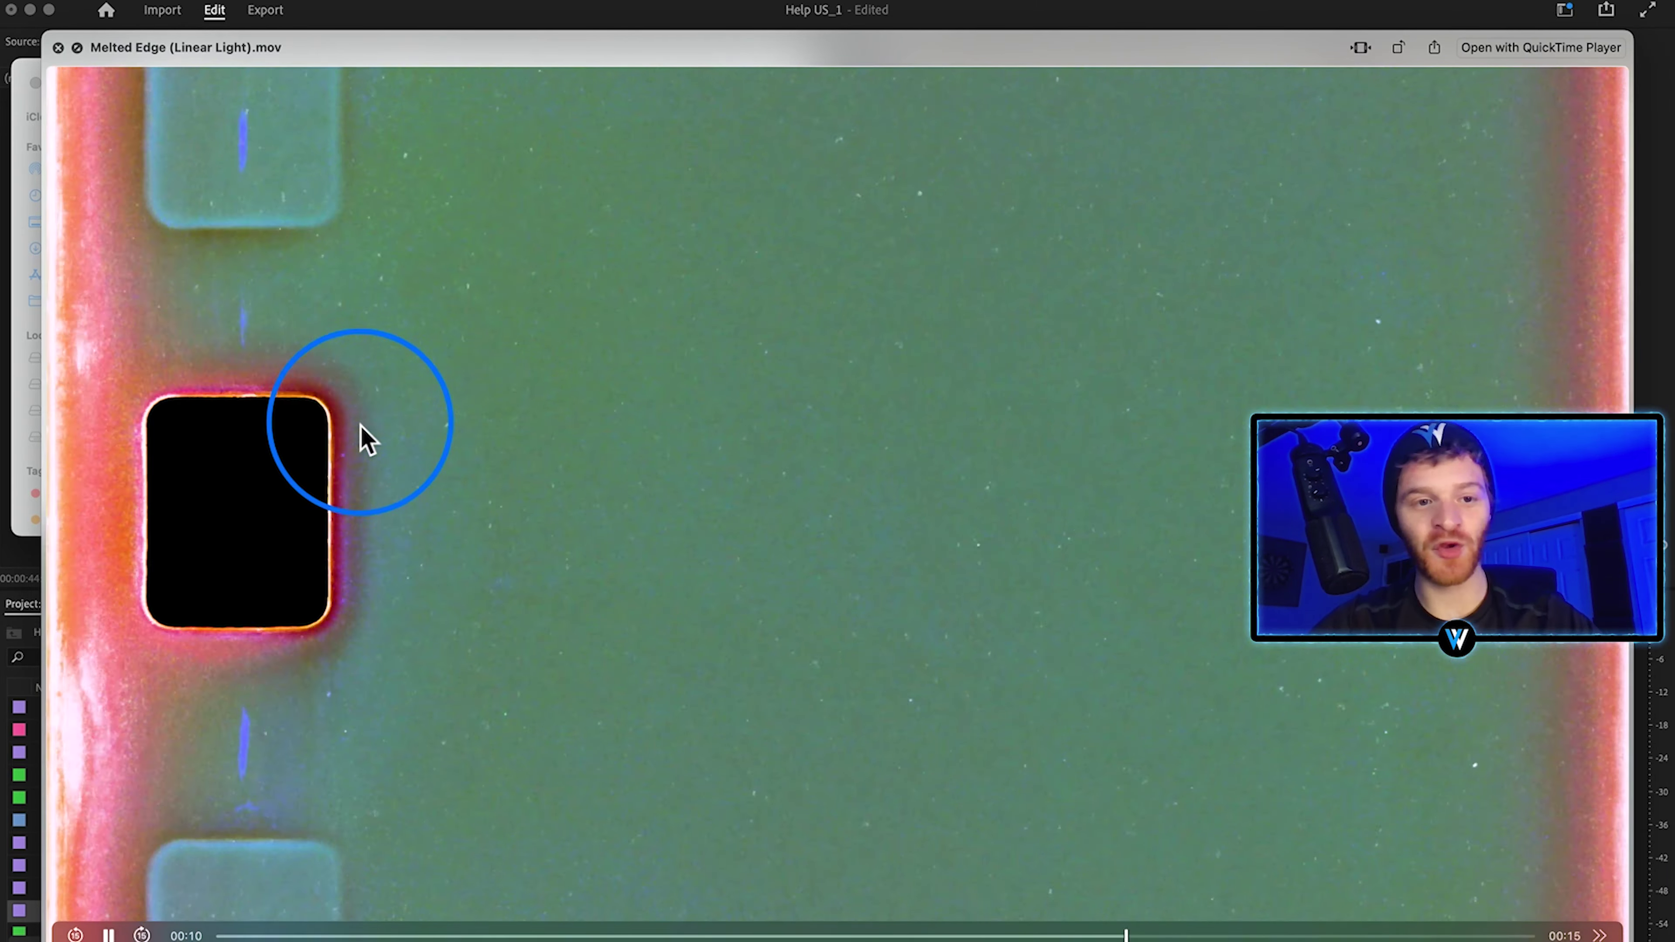
key("space")
Step: Place Melted Edge (Linear Light).mov on V2, set its blend mode to Color Dodge, and play it back
mouse_move(643, 379)
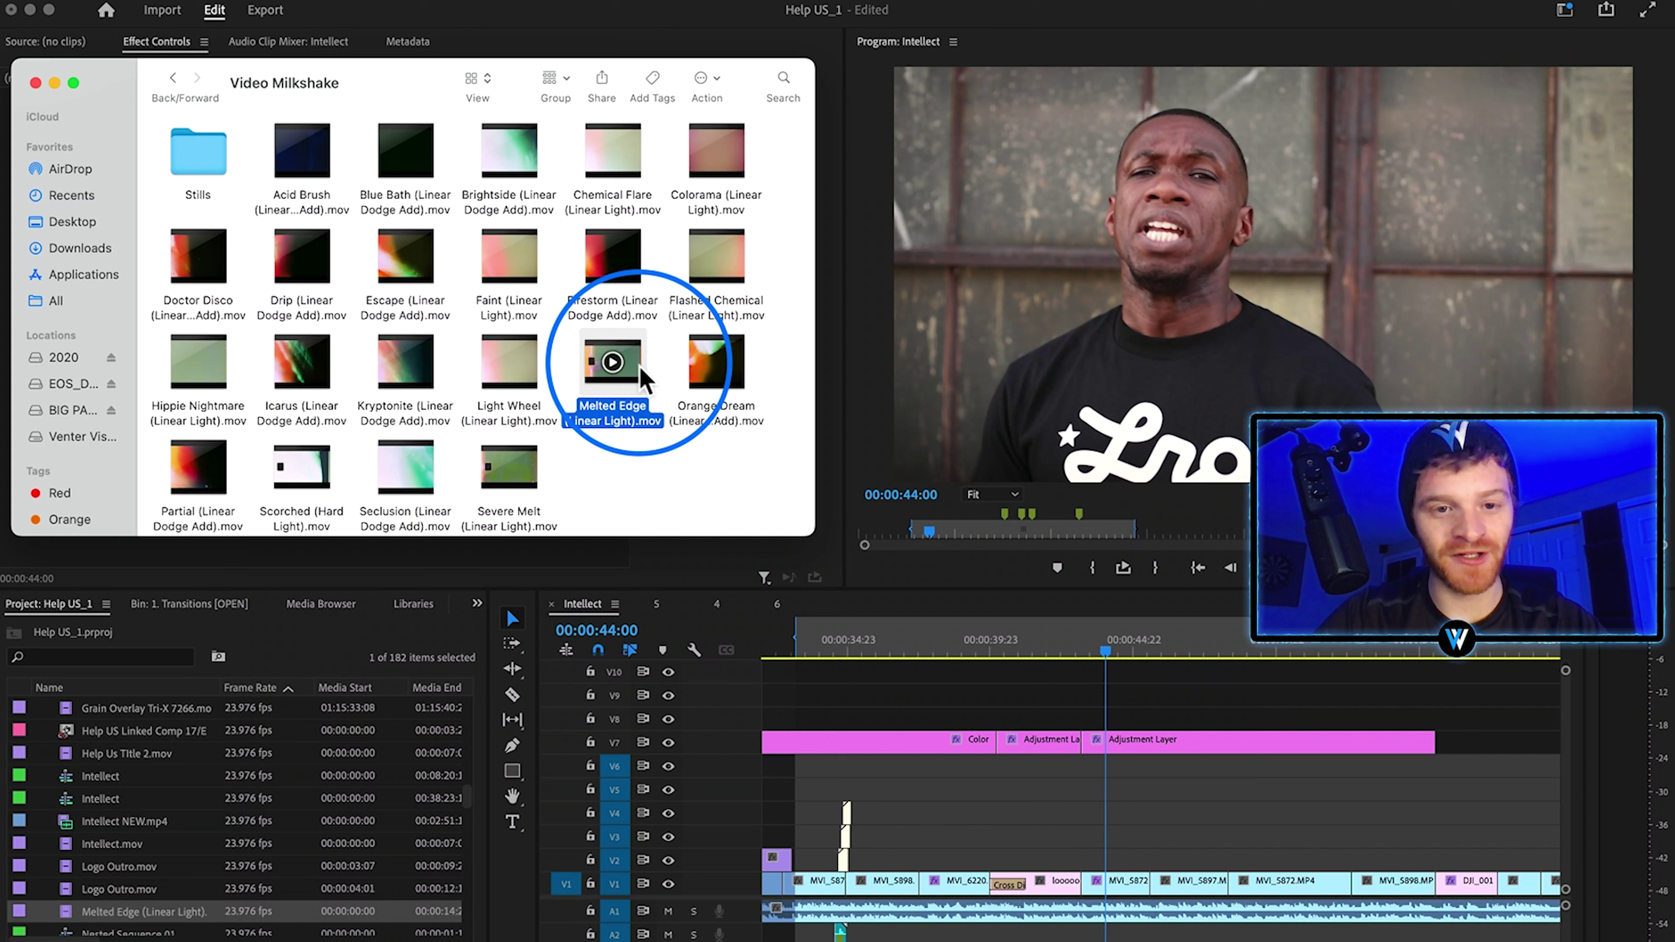
left_click_drag(643, 369, 1106, 883)
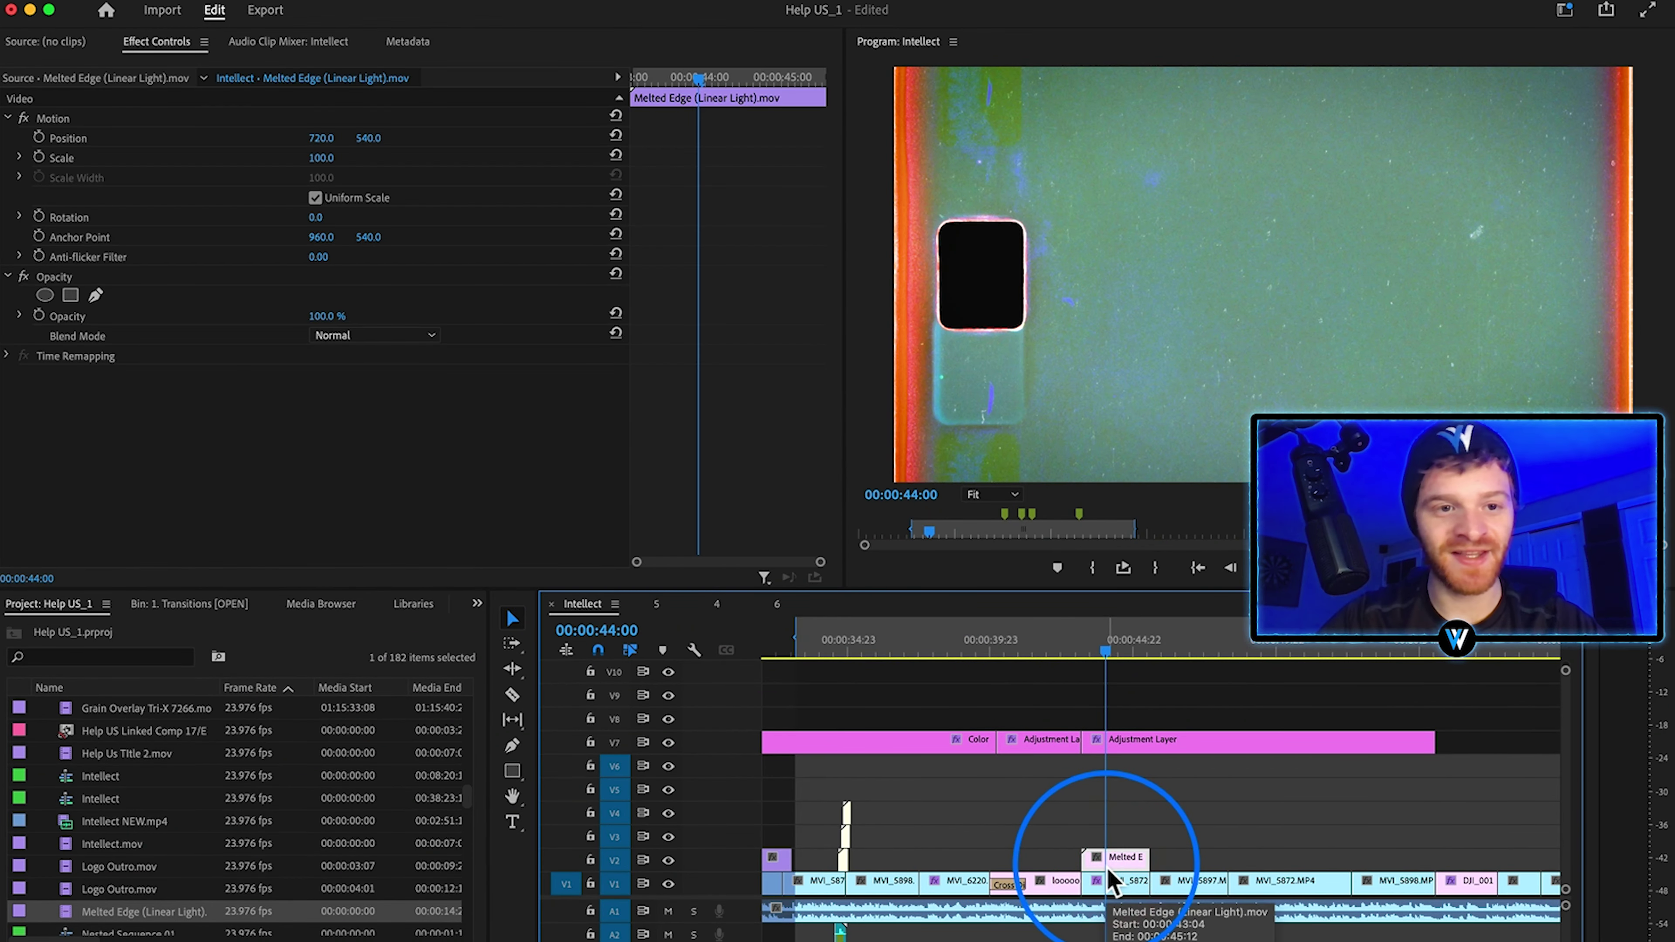
left_click(359, 335)
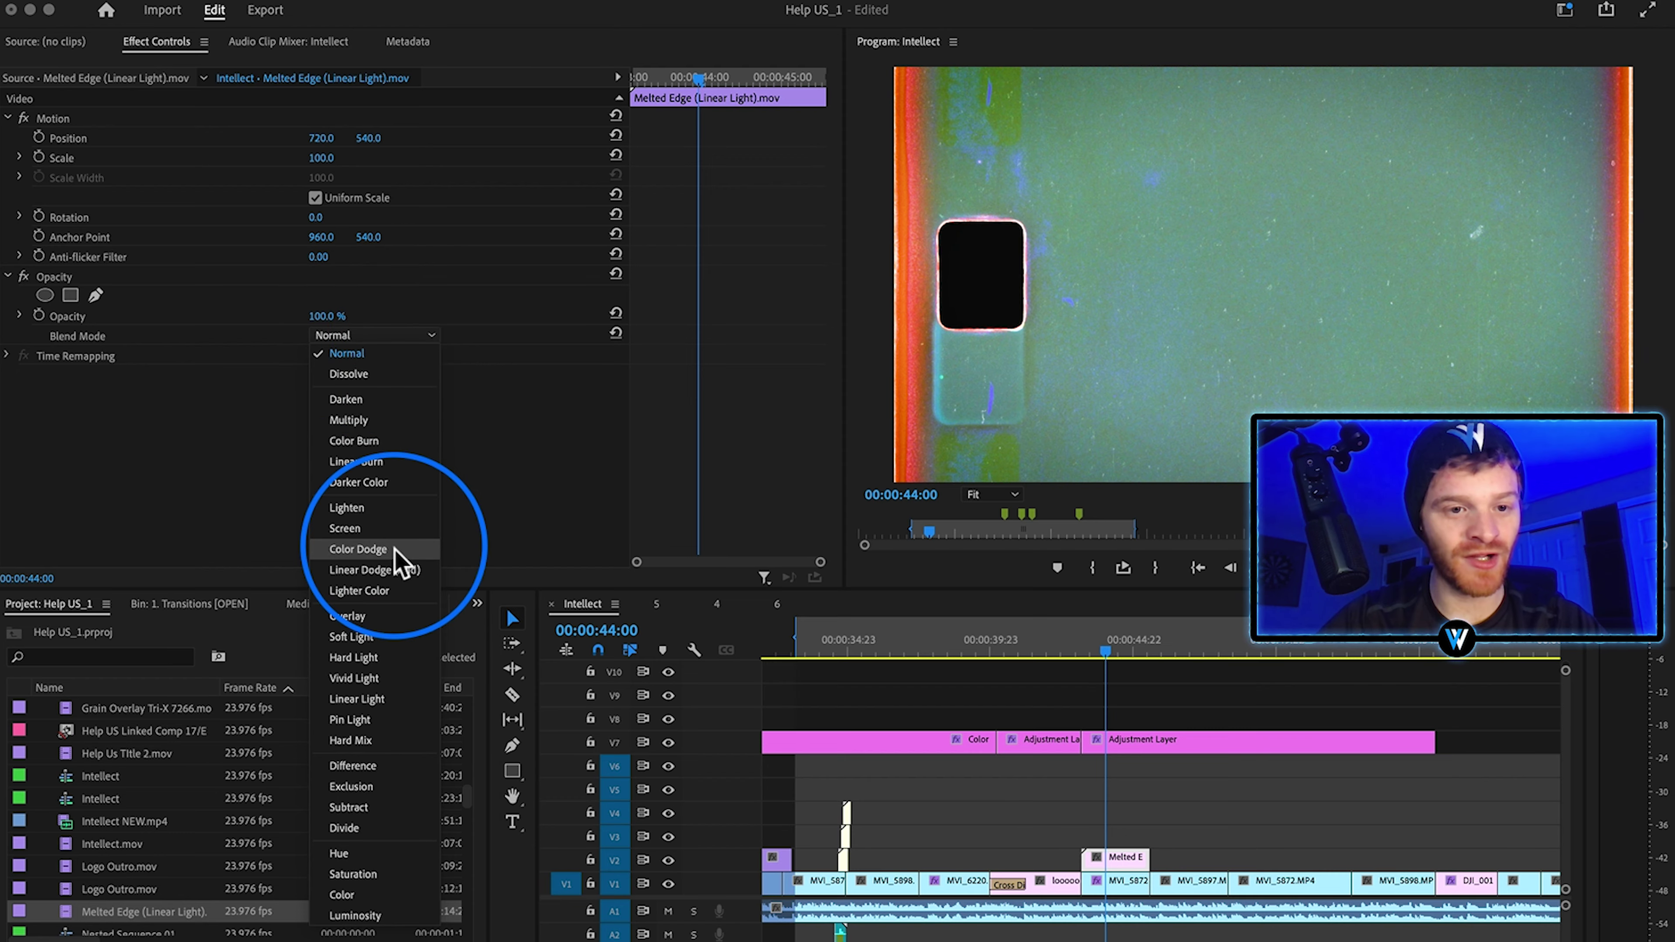
left_click(360, 549)
key("space")
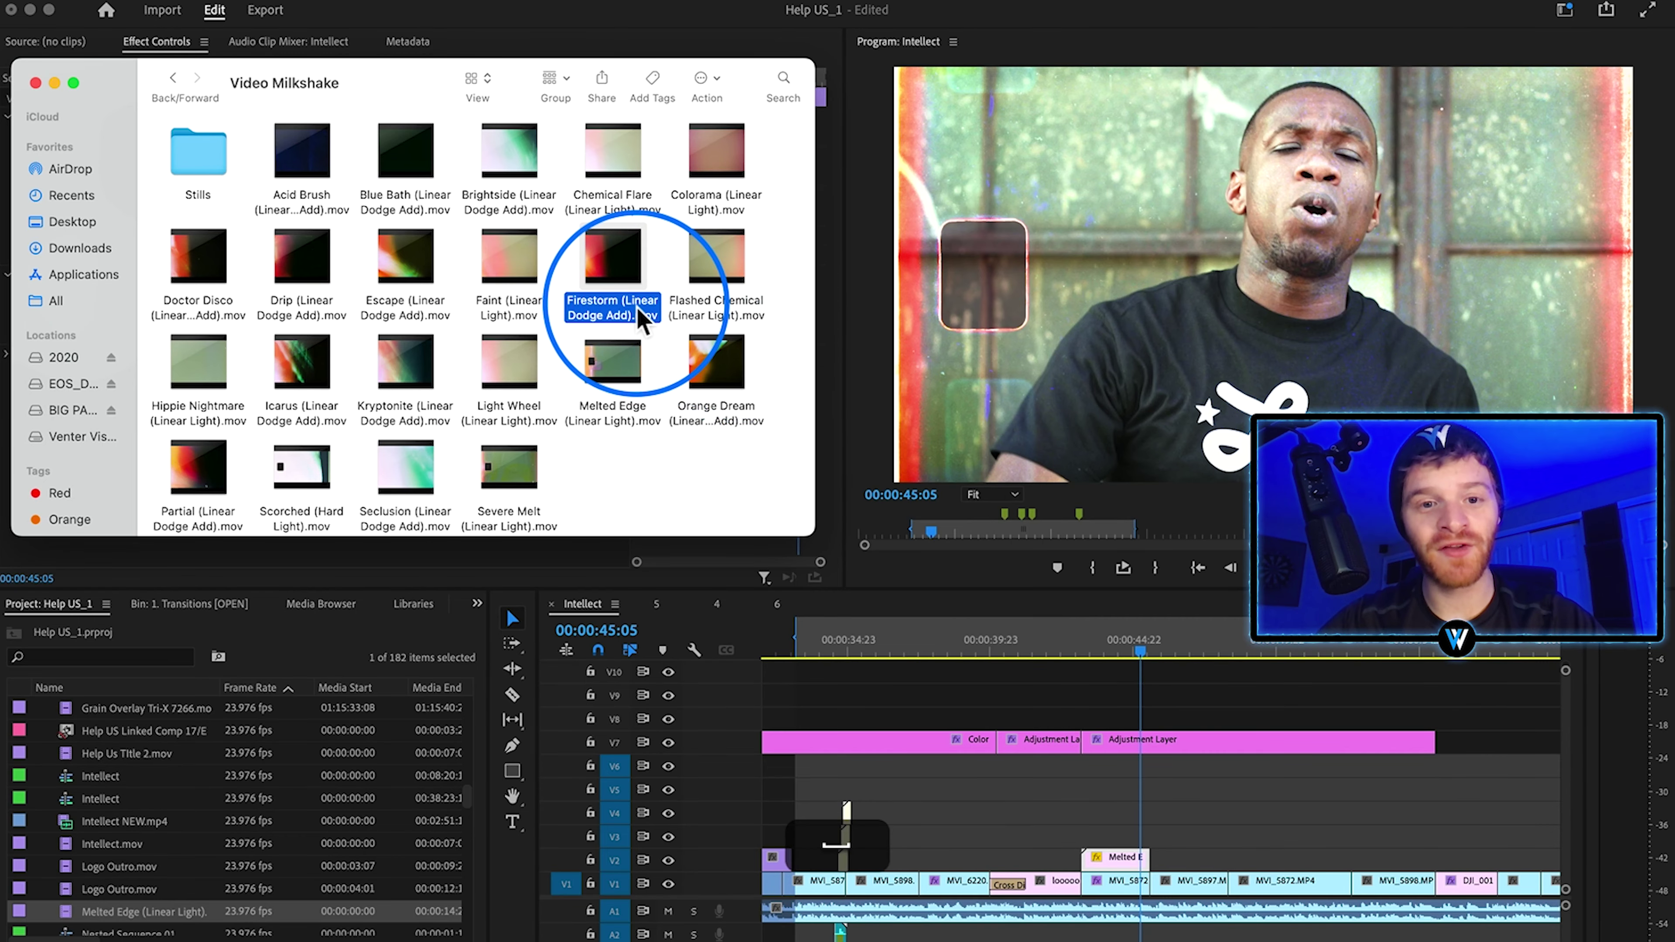
Step: Preview Firestorm (Linear Dodge Add).mov and place it on V3 above Melted Edge
key("space")
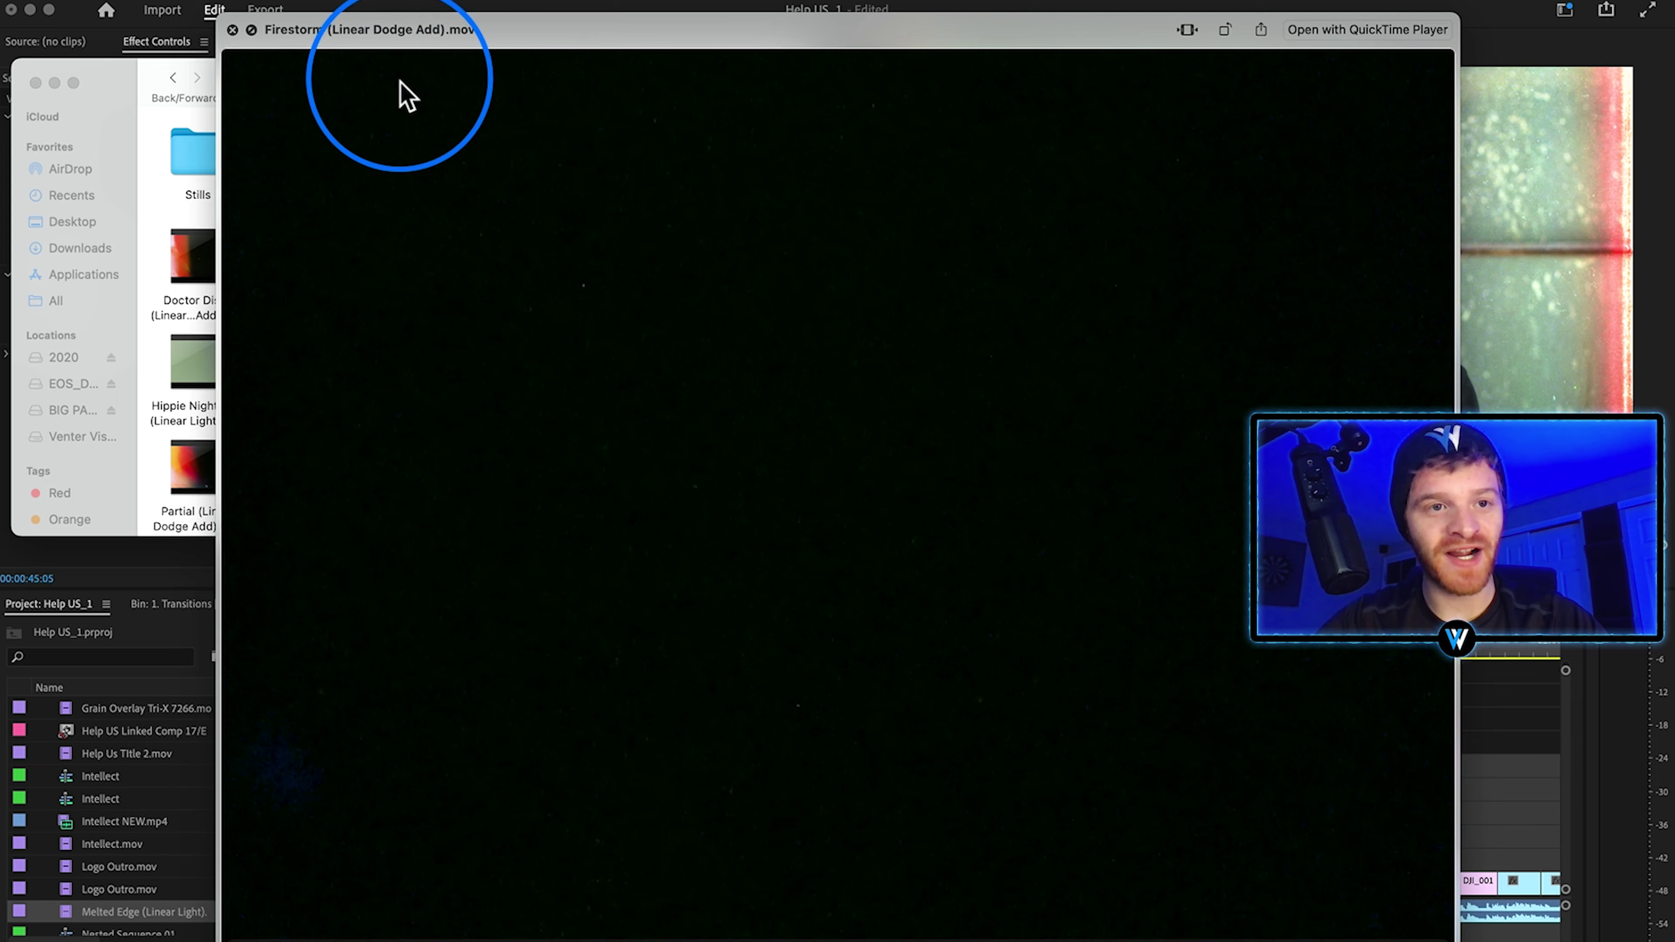
key("space")
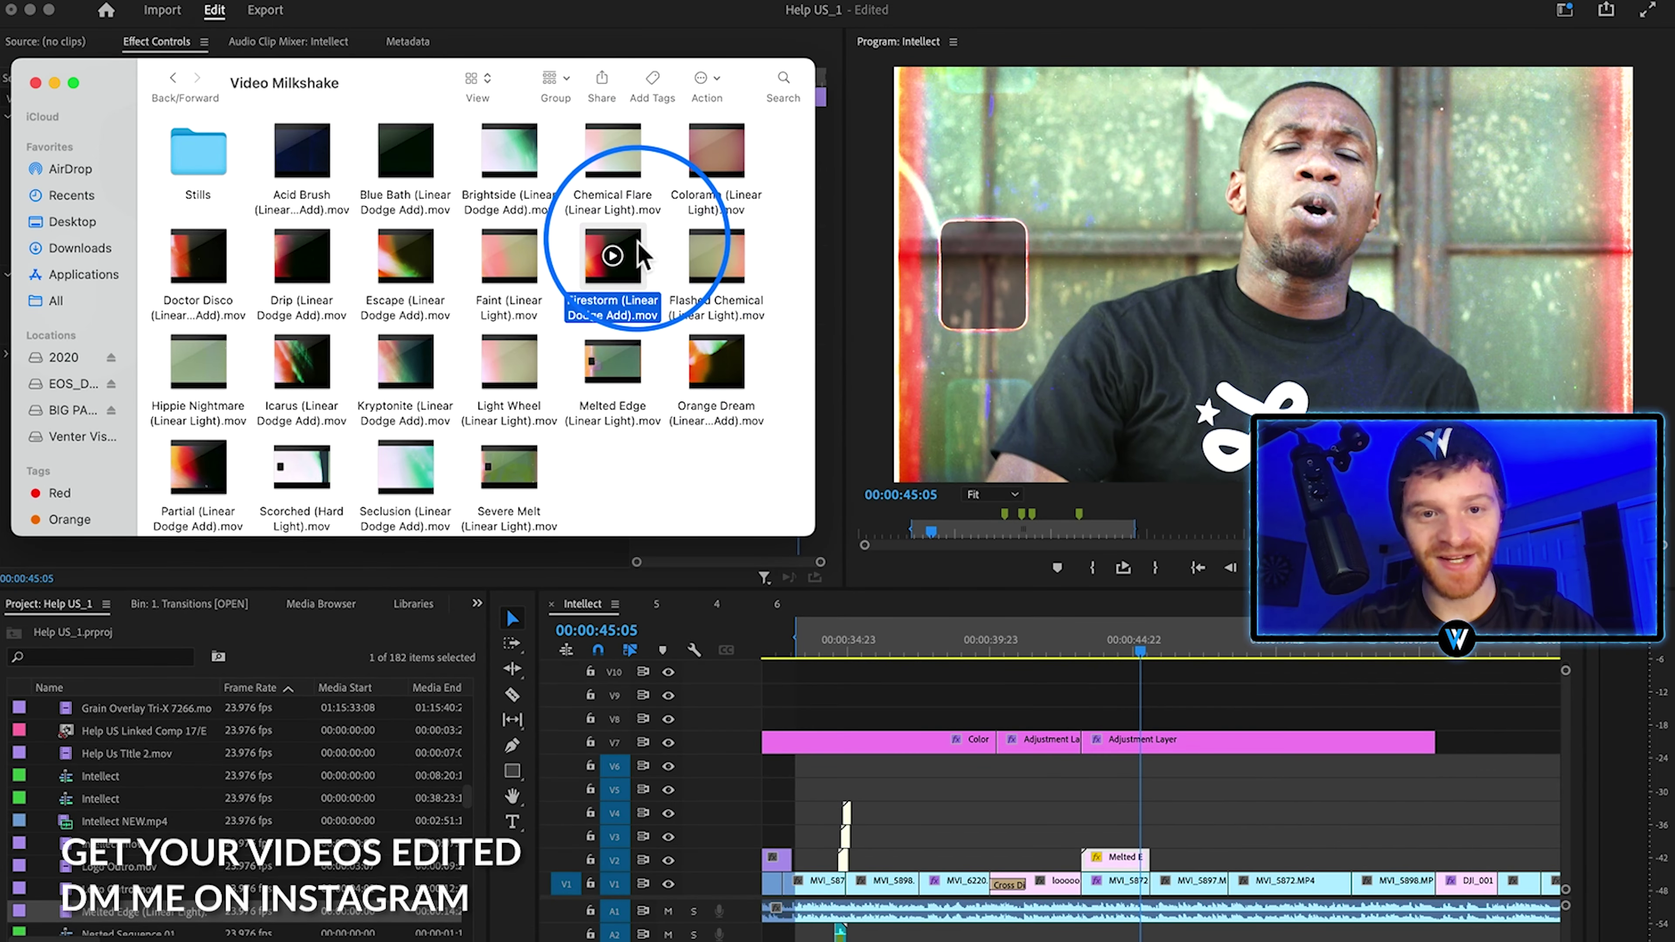
left_click_drag(612, 264, 1161, 858)
key("=")
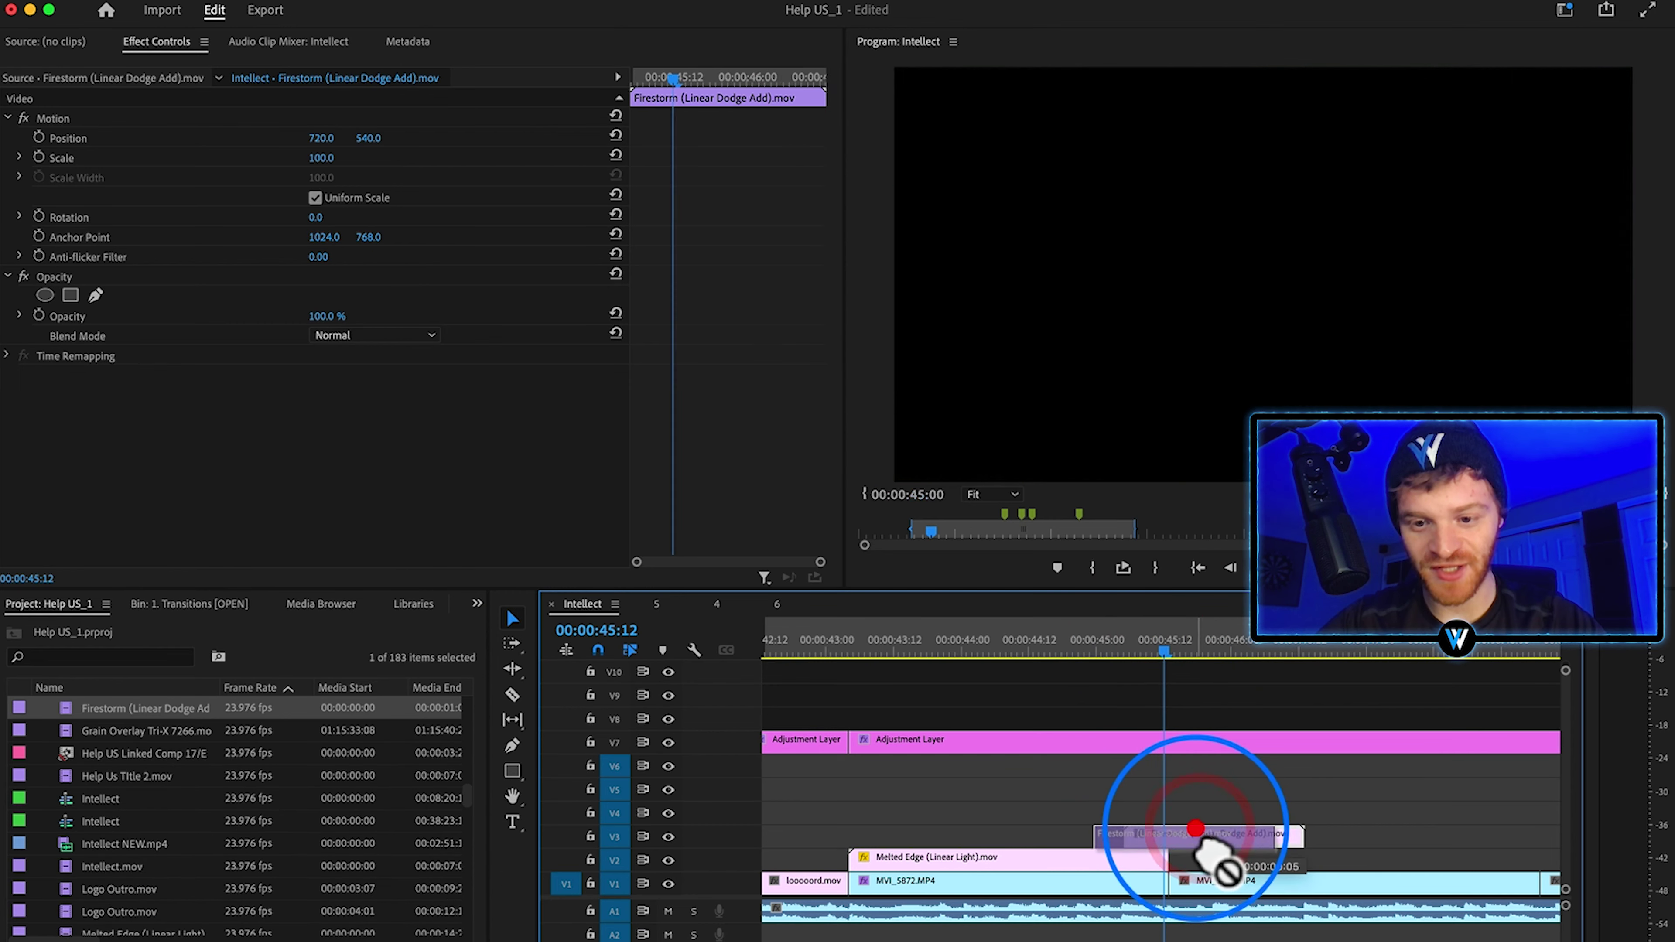
Step: Set the Firestorm clip's blend mode to Color Dodge and review it frame by frame
left_click(1192, 640)
left_click(1180, 833)
left_click_drag(1181, 653, 1183, 652)
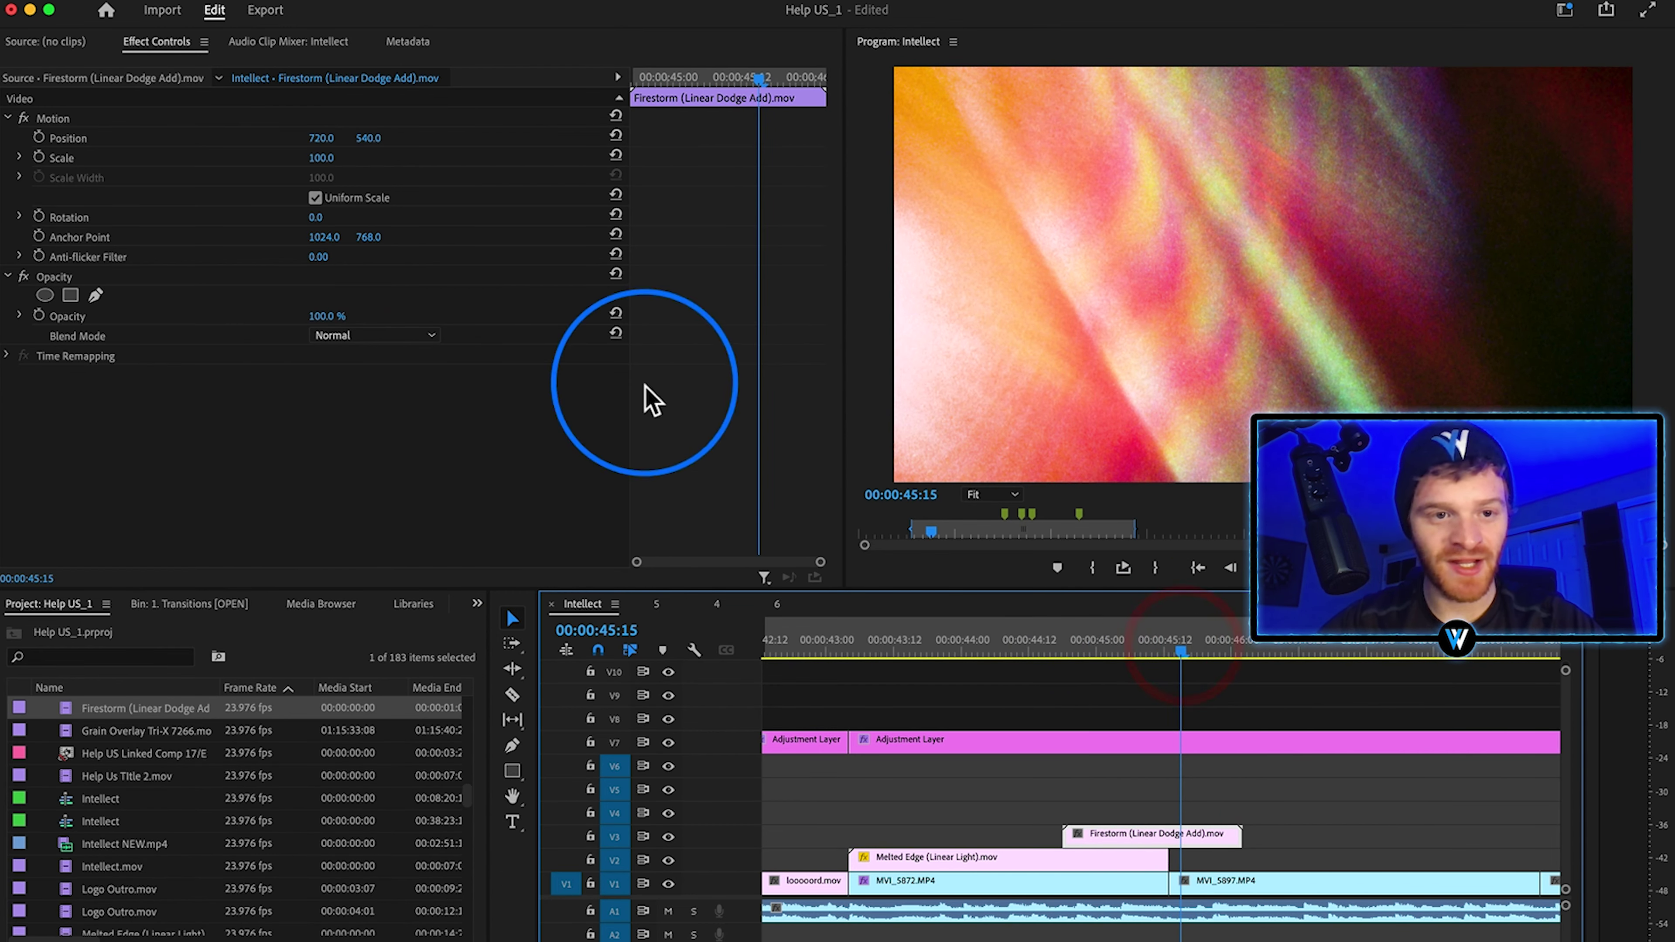
left_click(402, 340)
left_click(418, 552)
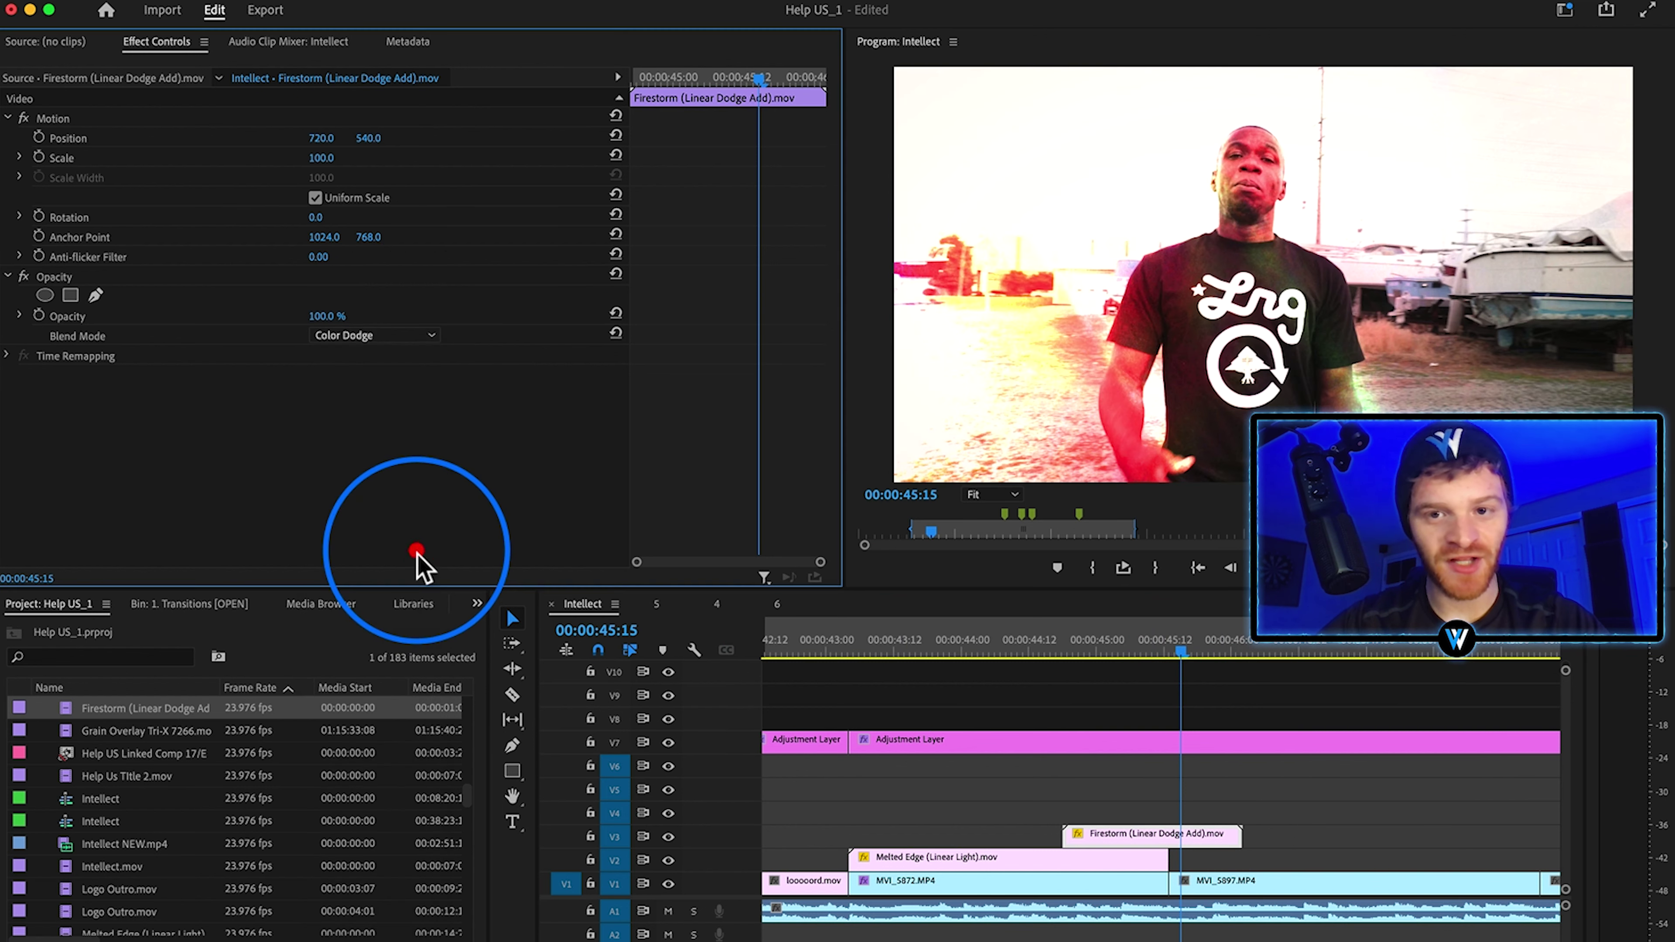
left_click_drag(1180, 652, 1275, 707)
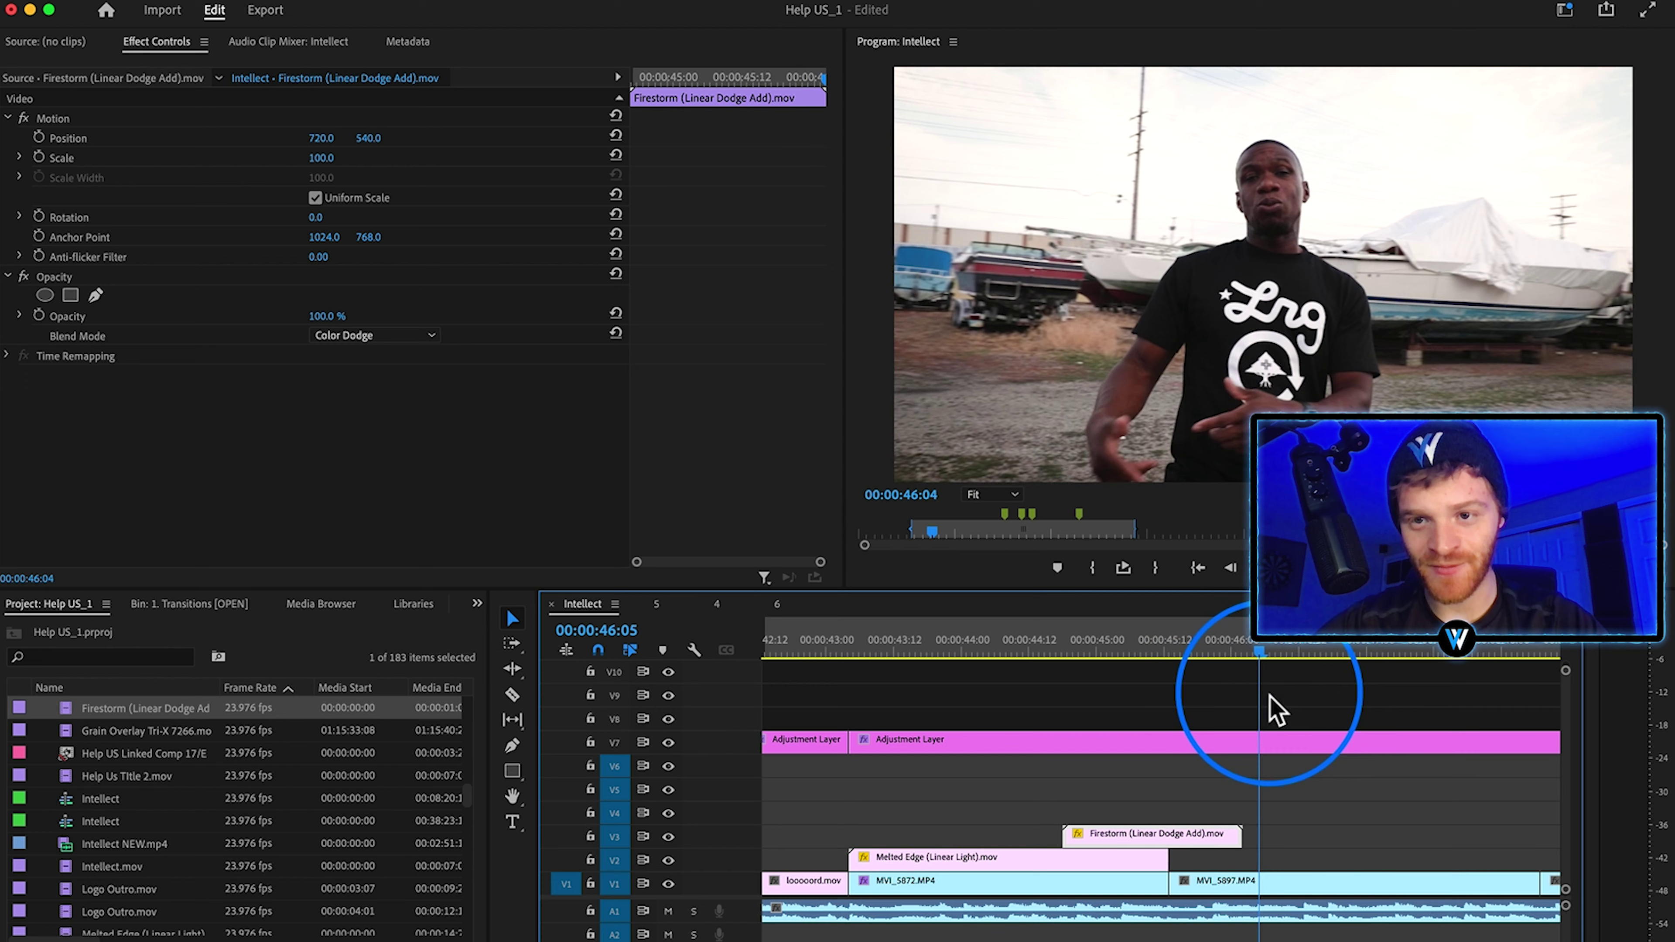
key("minus")
Step: Quick Look the Icarus and neighbouring overlay clips in the Video Milkshake folder
left_click(277, 924)
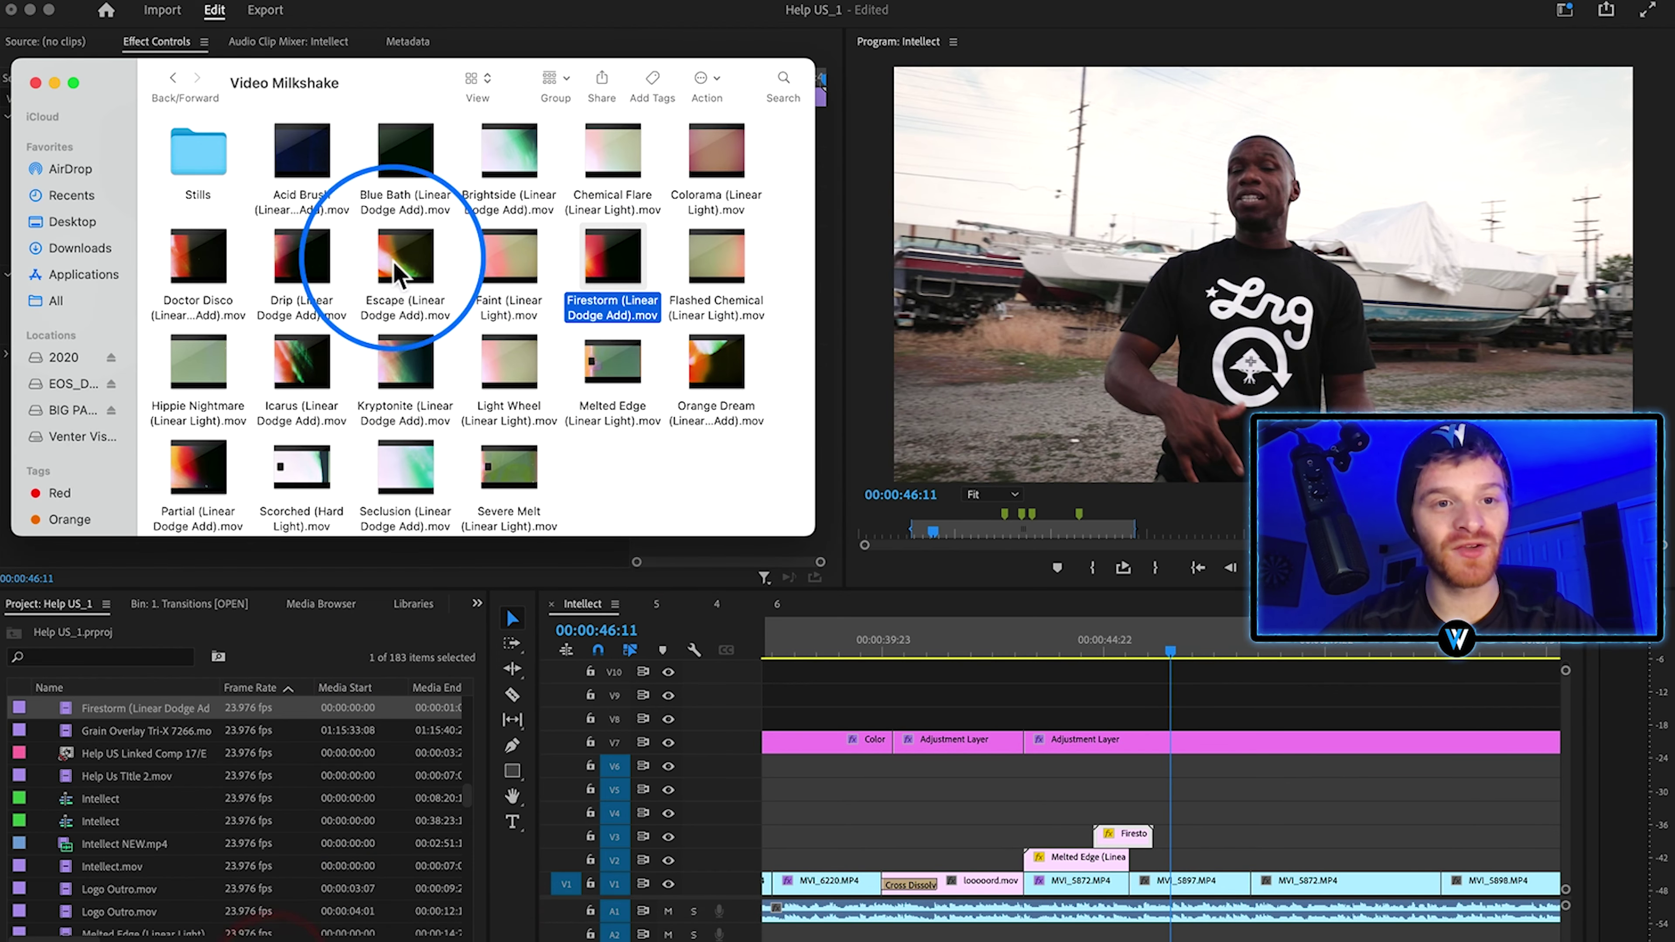
left_click(304, 419)
key("space")
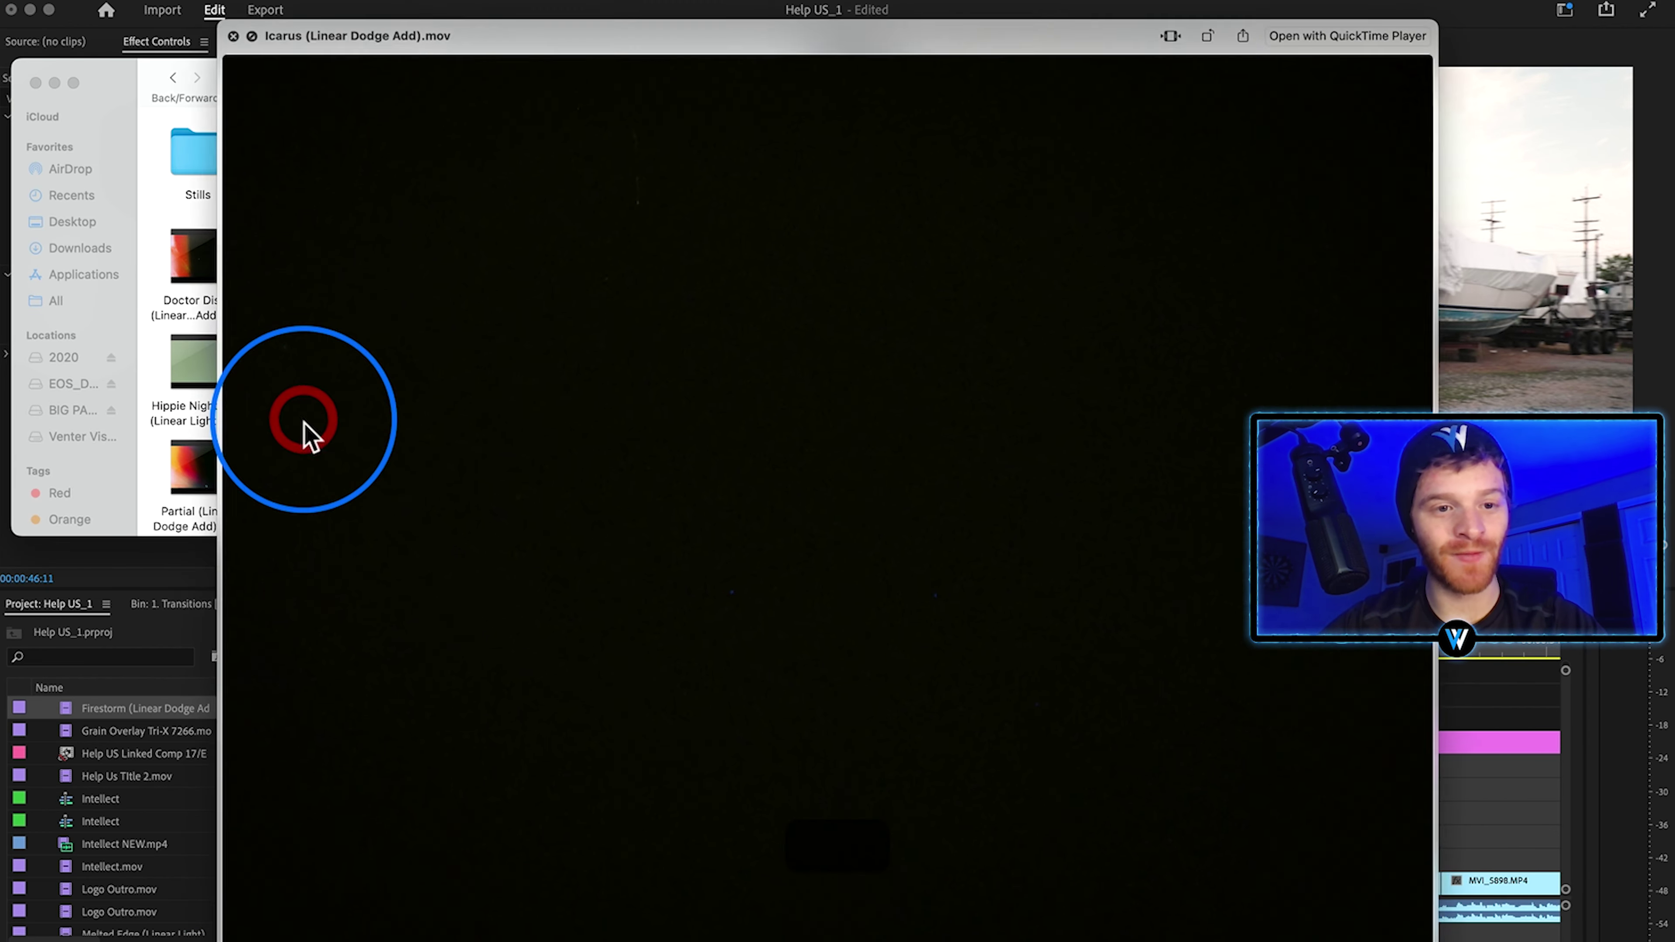
key("Left")
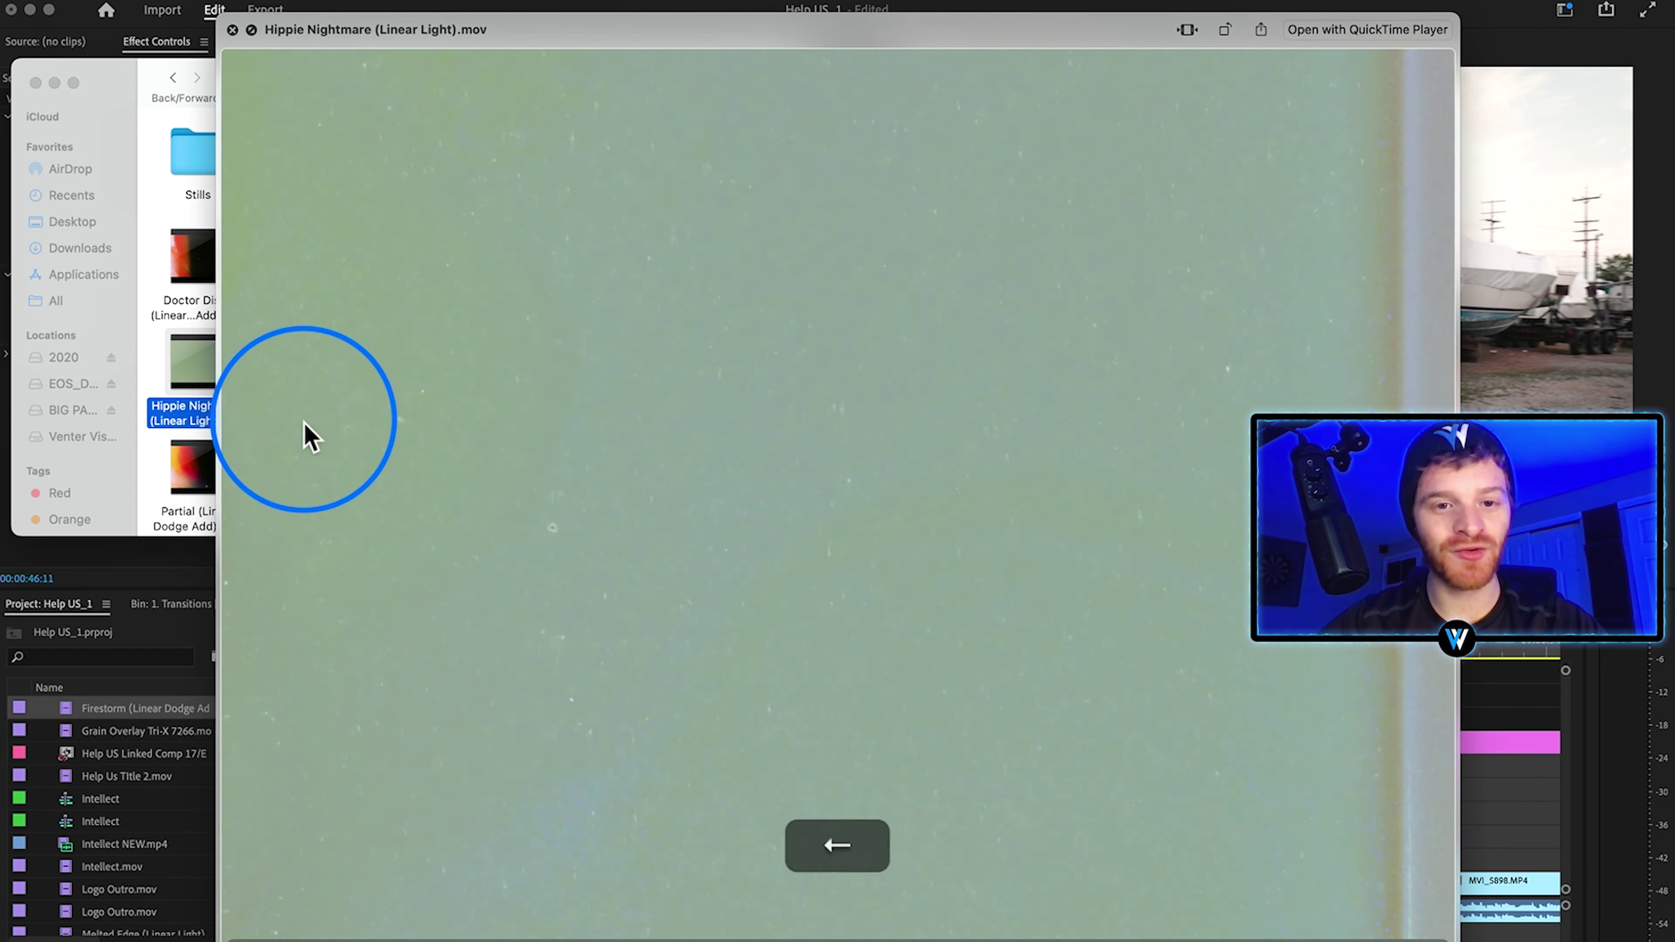
key("Down")
key("Down")
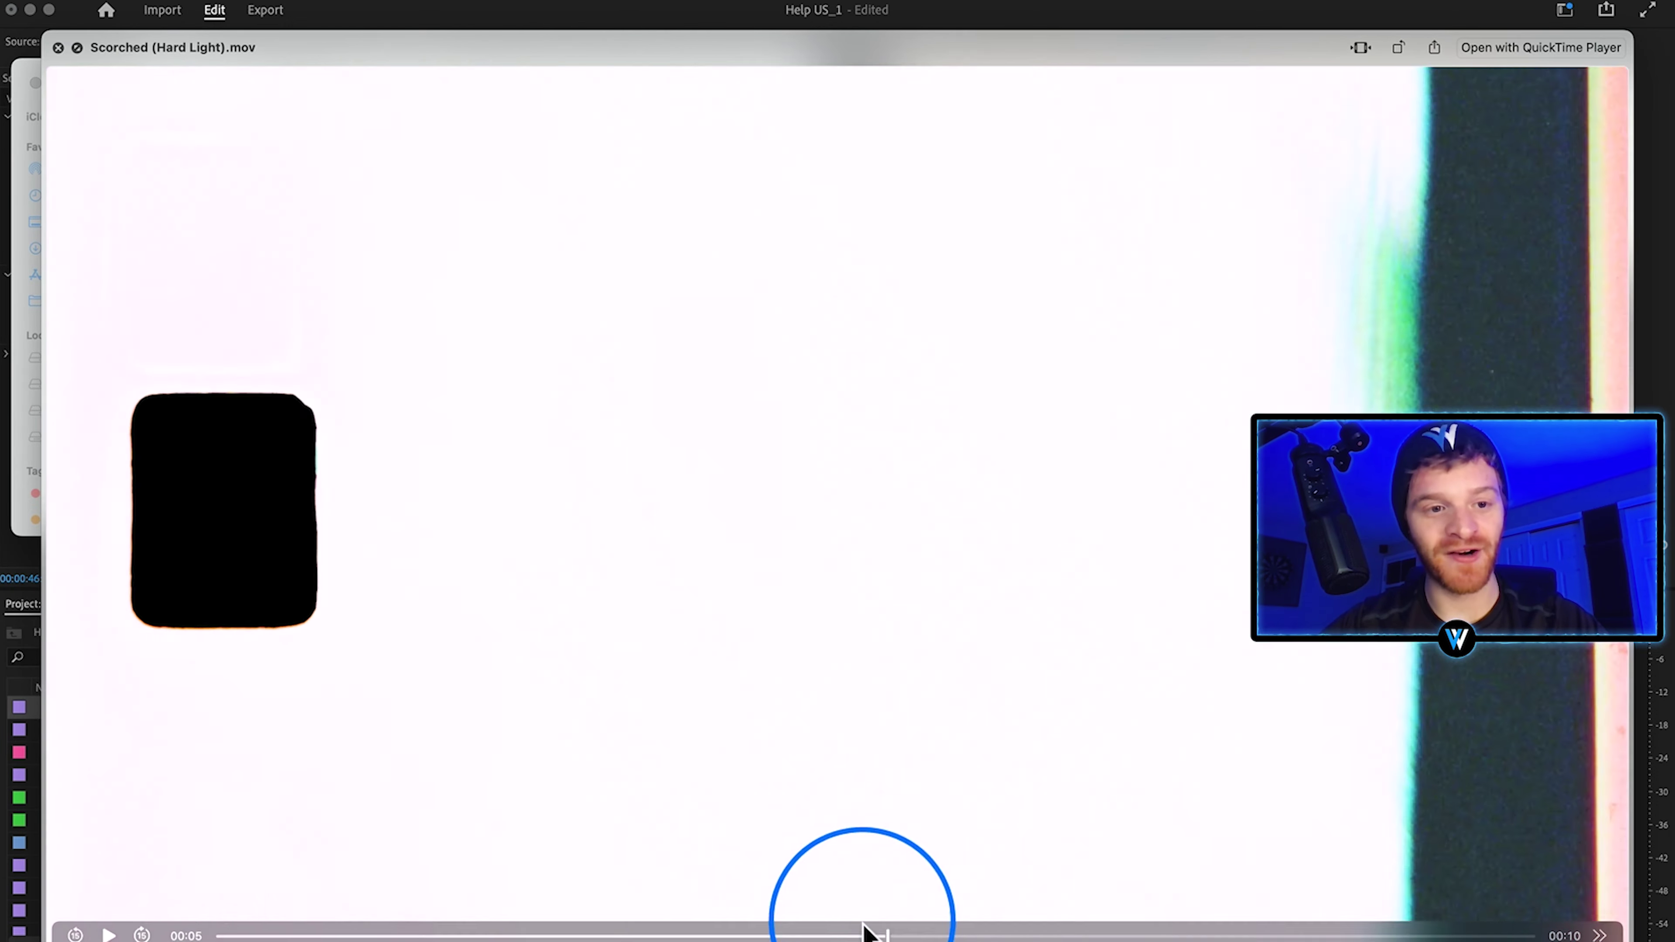
key("space")
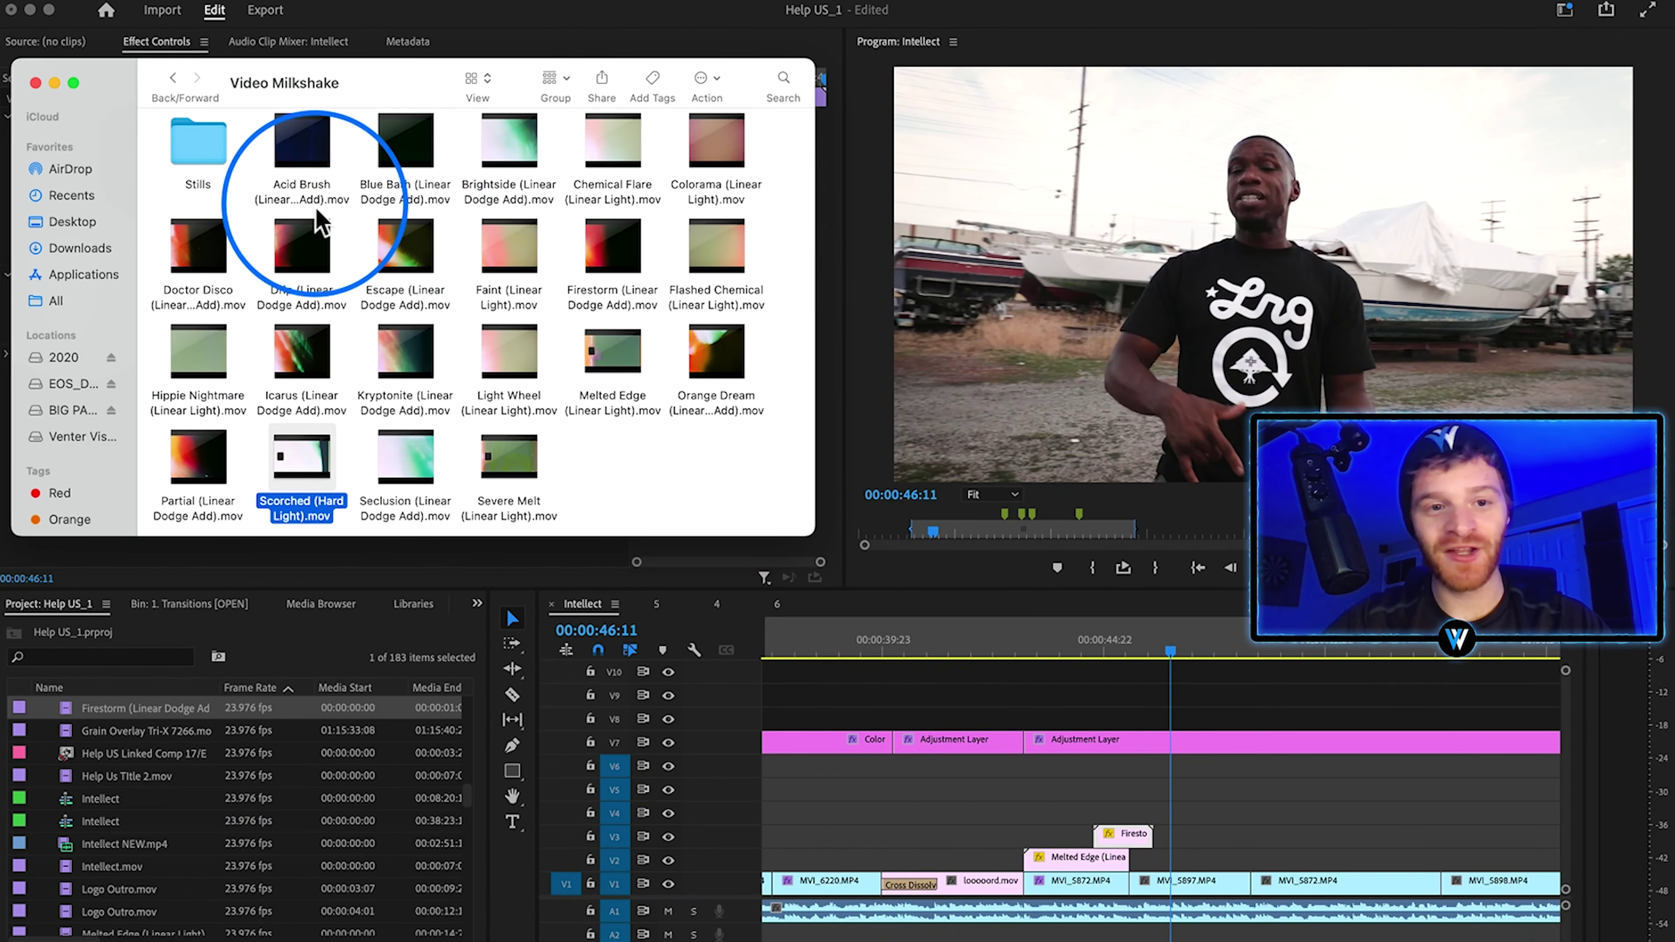
Step: Open the Stills folder and preview several film-burn PNGs, including 015.png, at full size
double_click(204, 148)
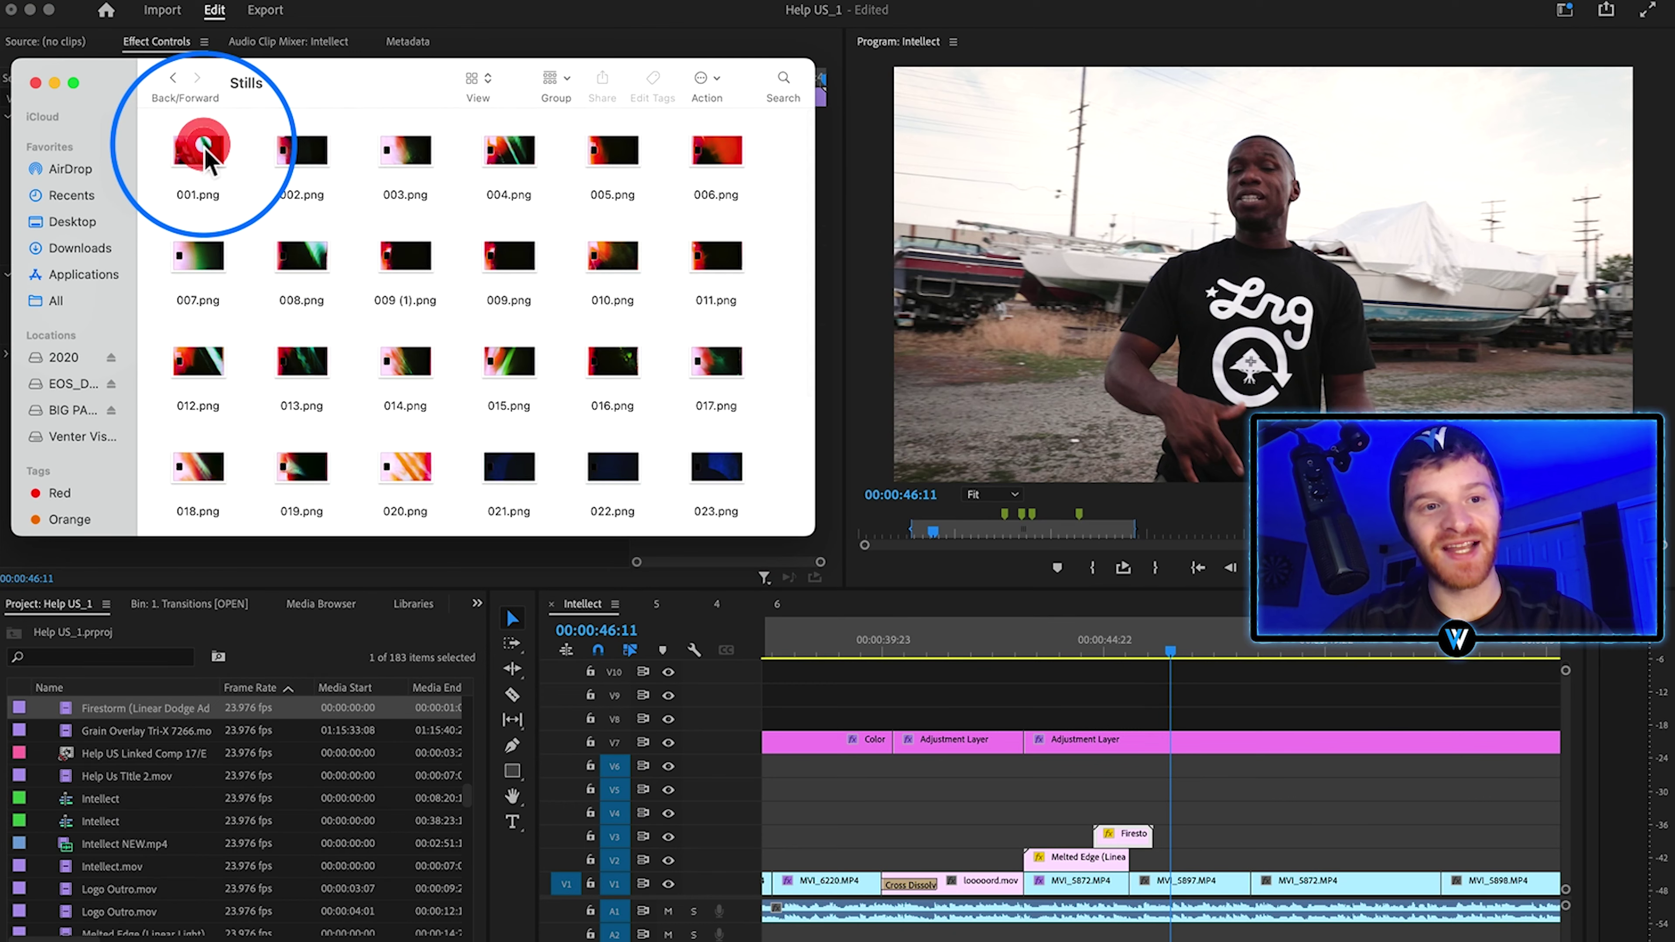
scroll(485, 306, "down", 5)
key("space")
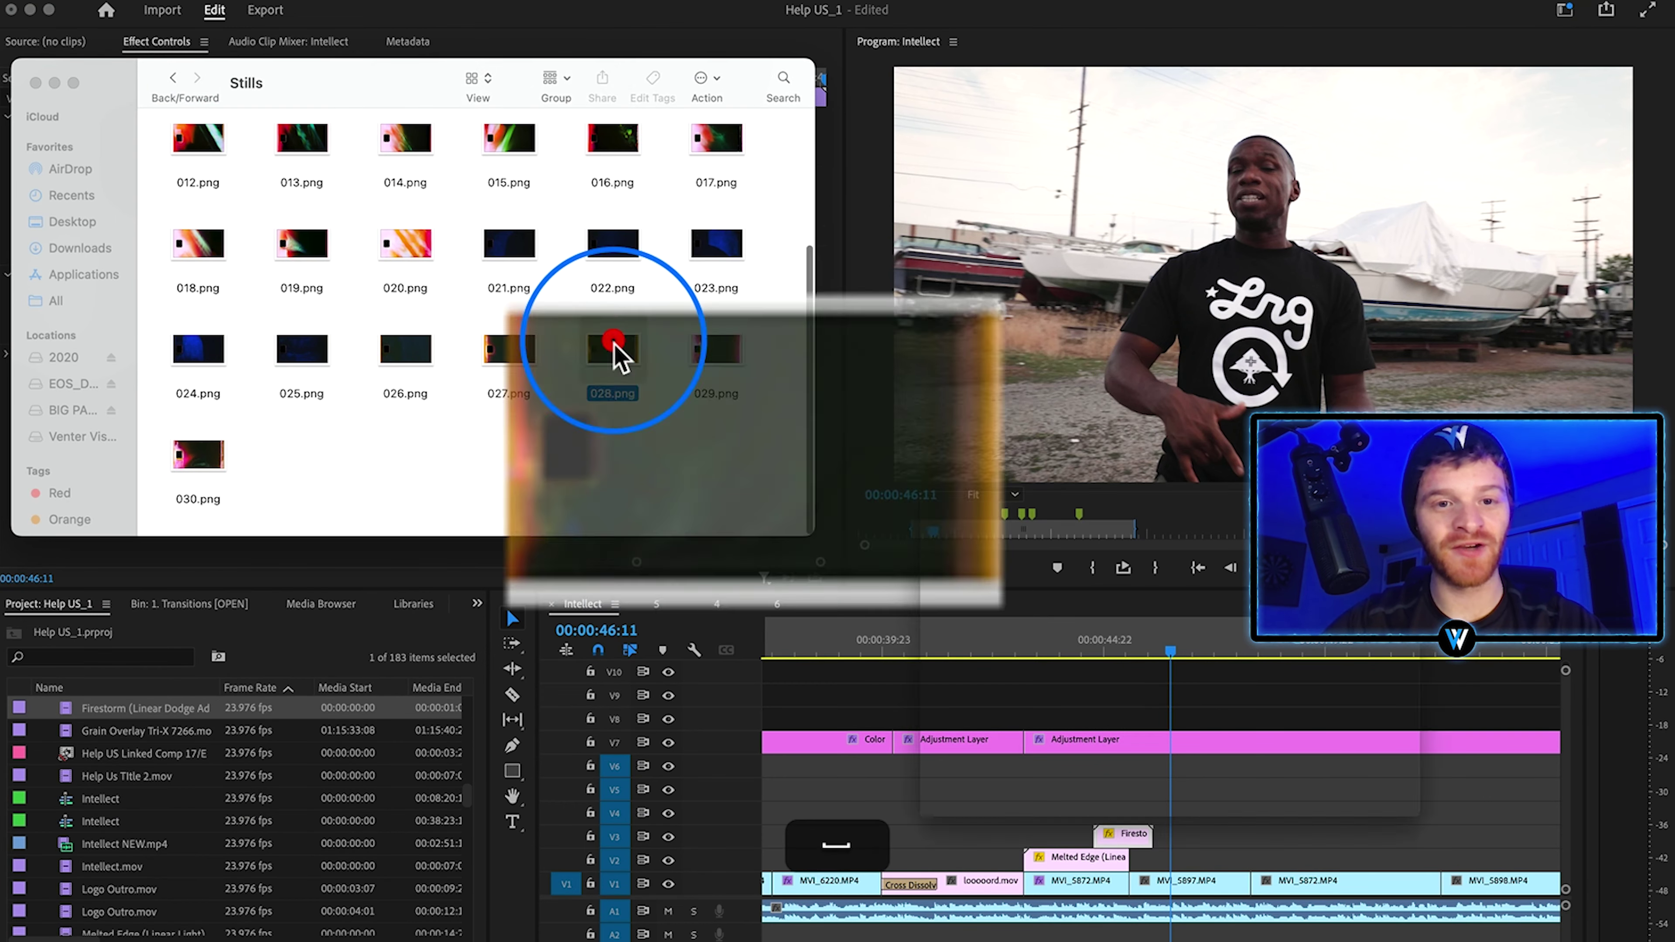
key("Right")
key("Right")
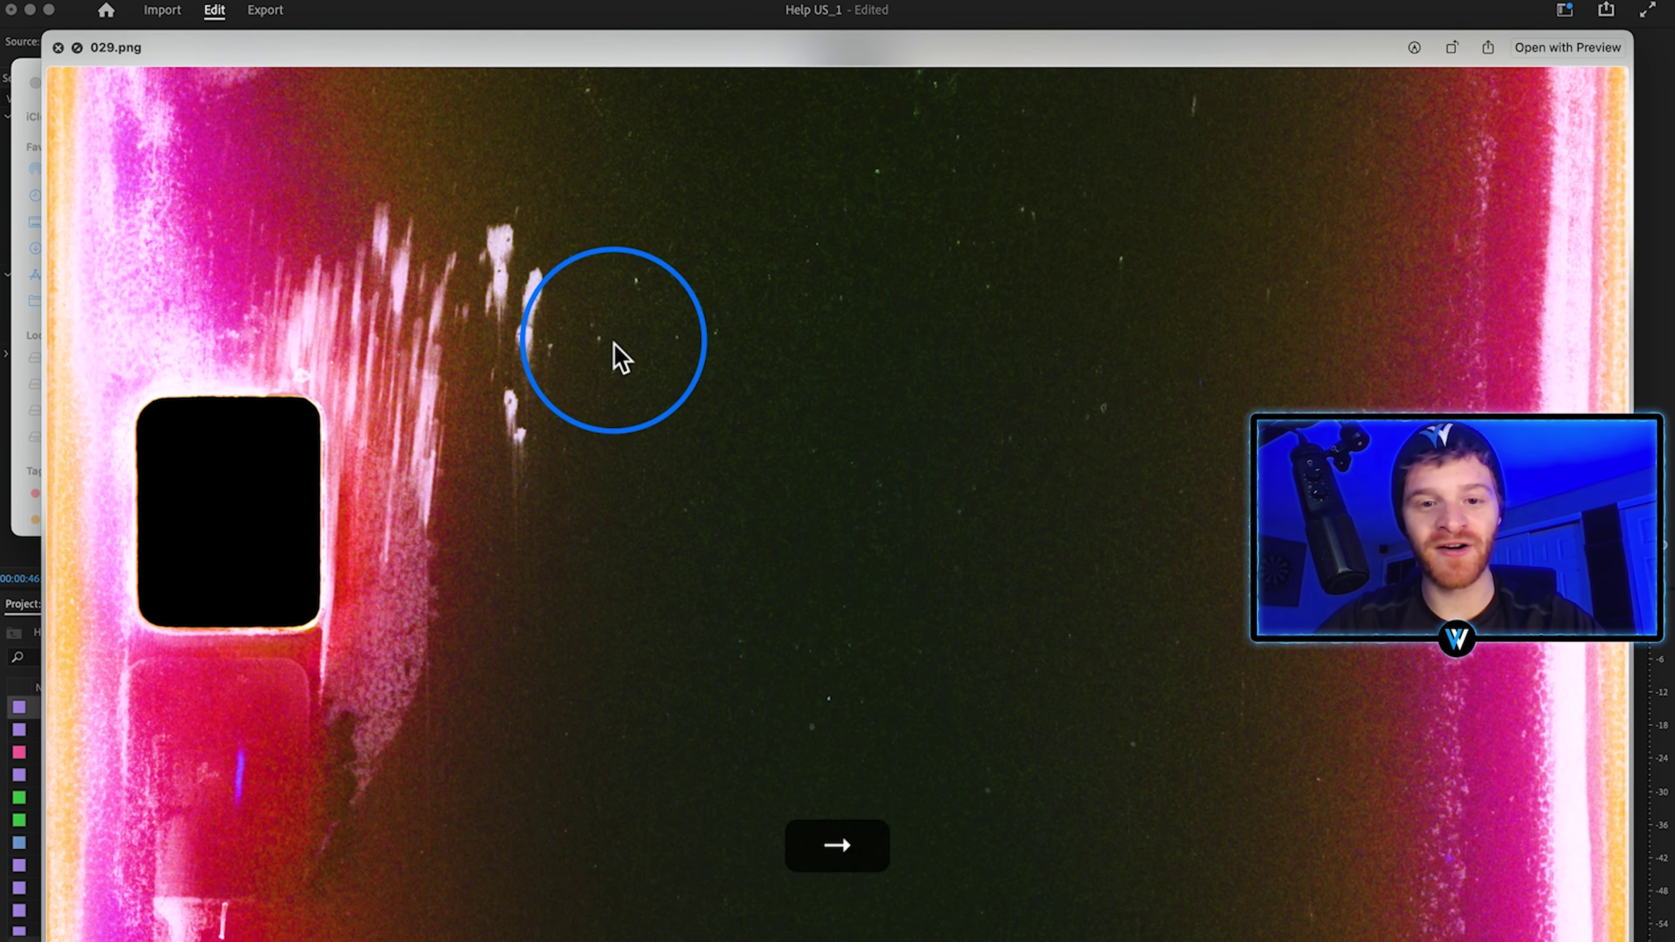
key("Up")
key("Left")
key("Left")
key("Left")
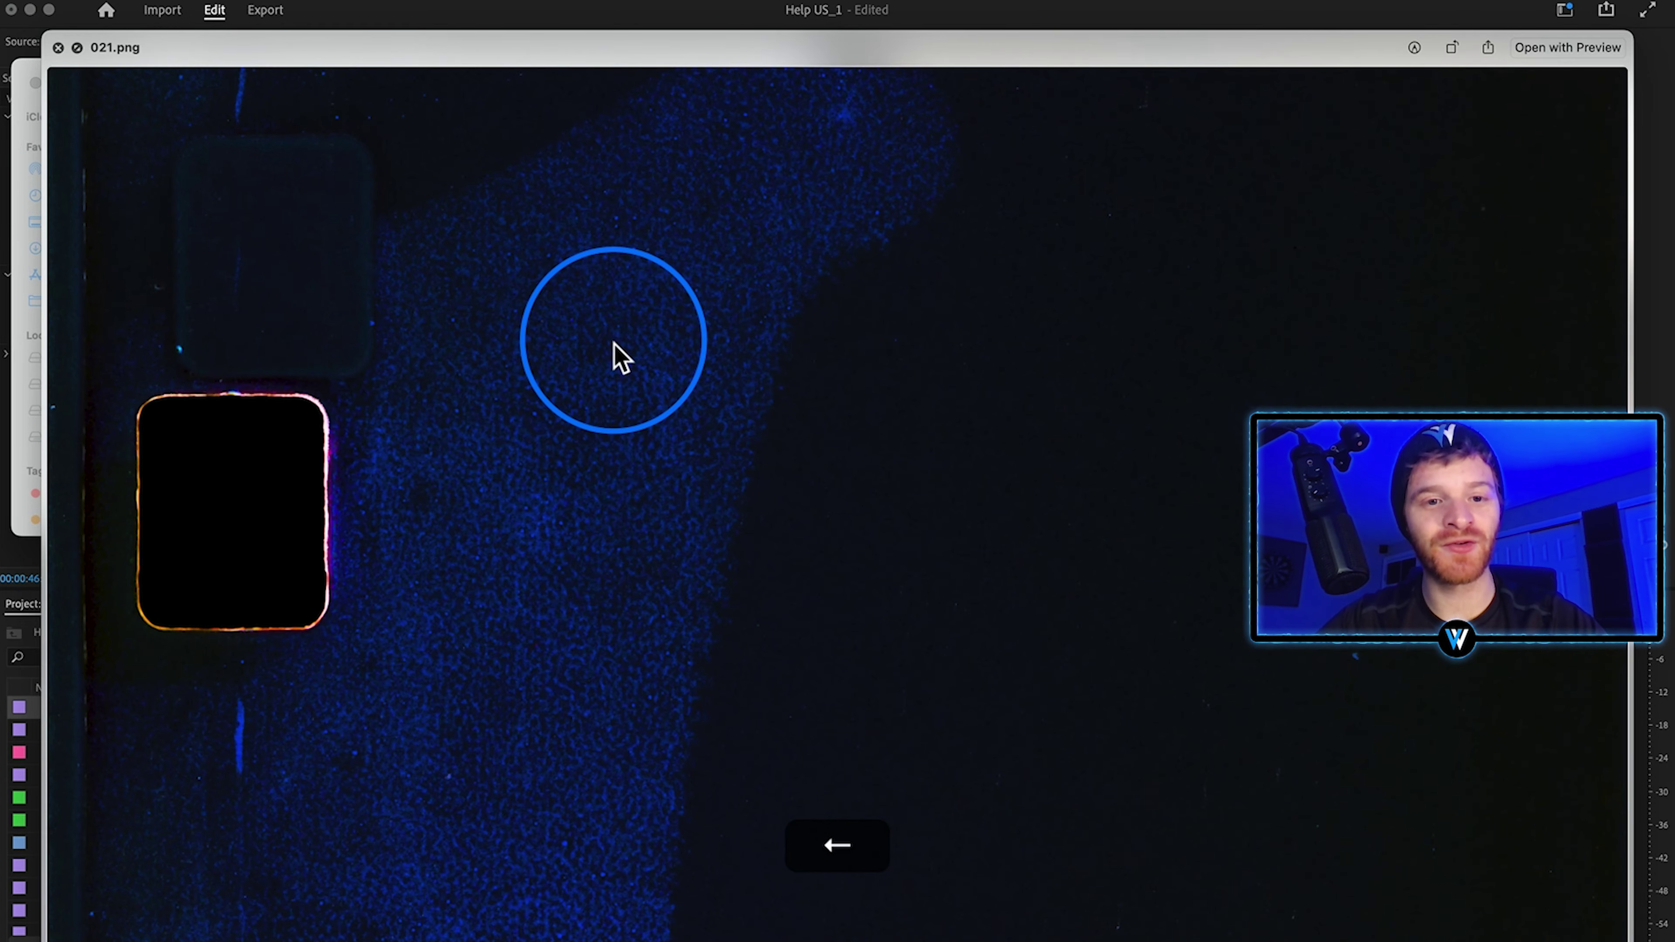
key("Up")
key("space")
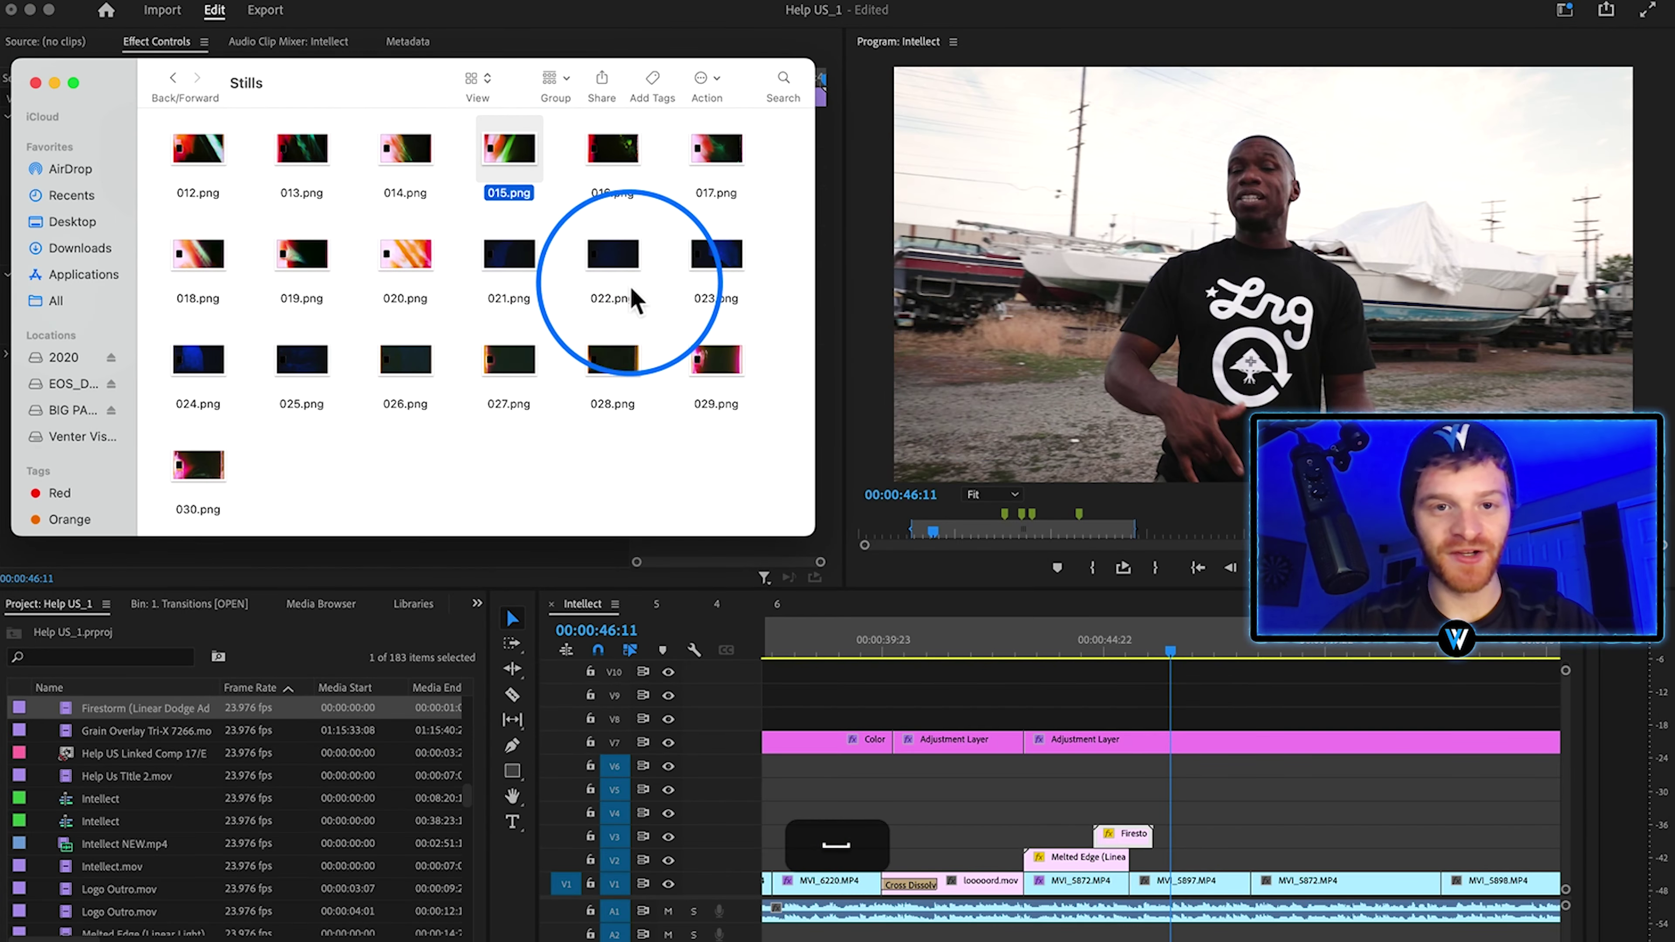
scroll(594, 250, "up", 2)
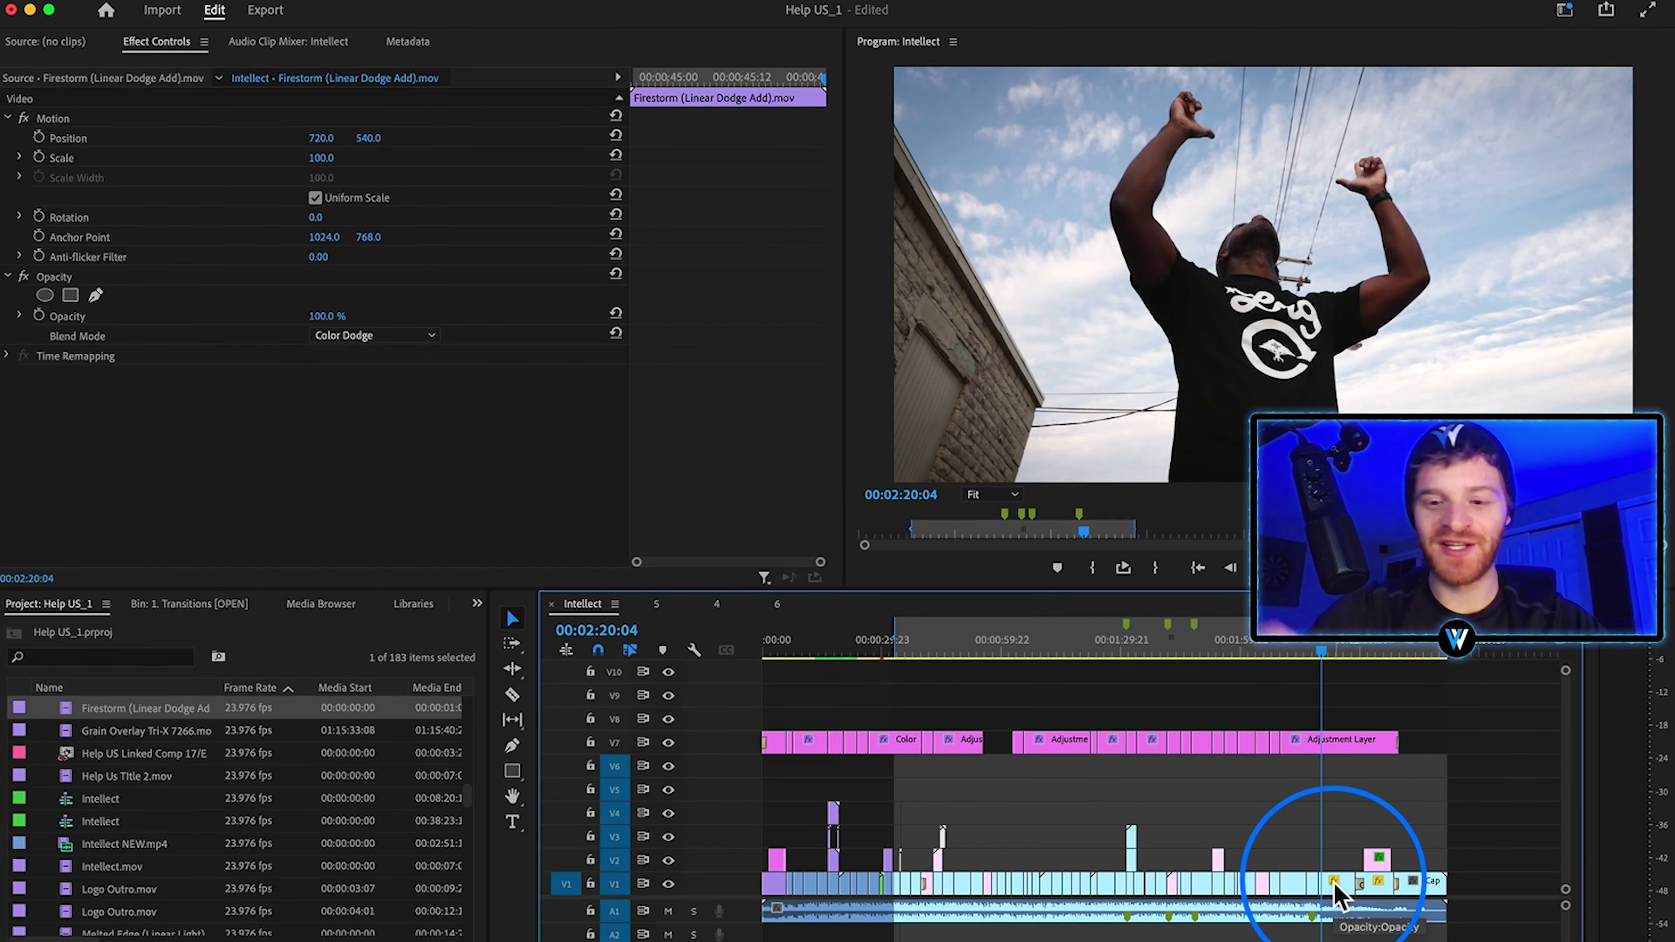
Step: Alt-drag a copy of MVI_5896.MP4 onto V3 and scale it to 38%
left_click(1334, 887)
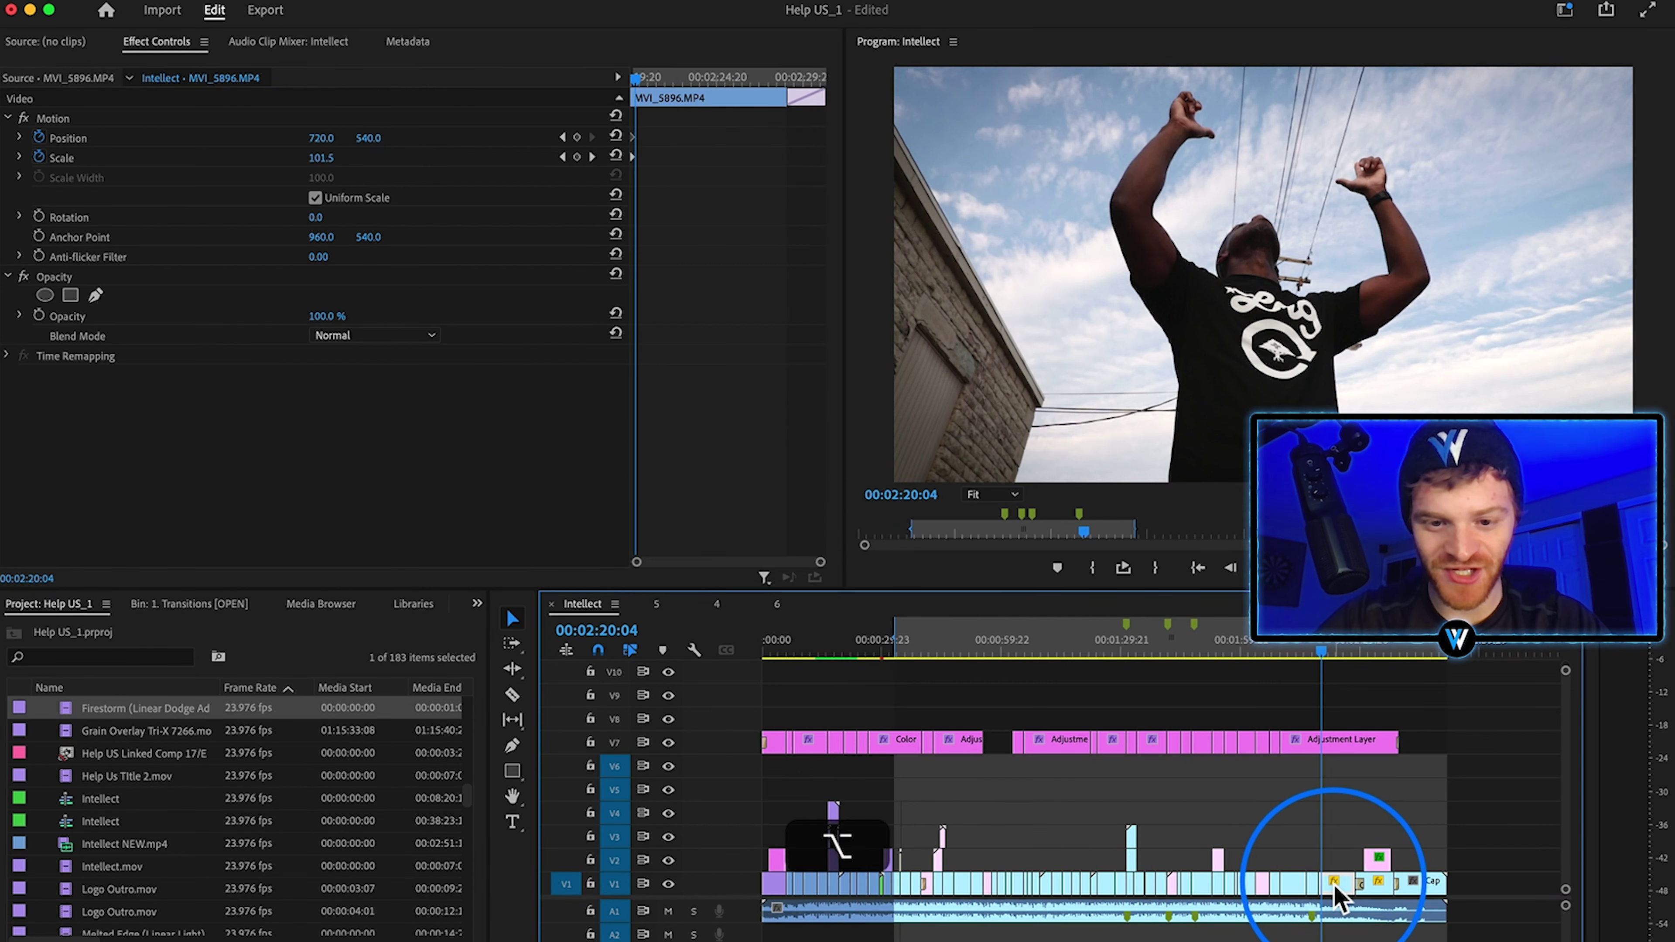
left_click_drag(1334, 887, 950, 822)
scroll(884, 831, "up", 5)
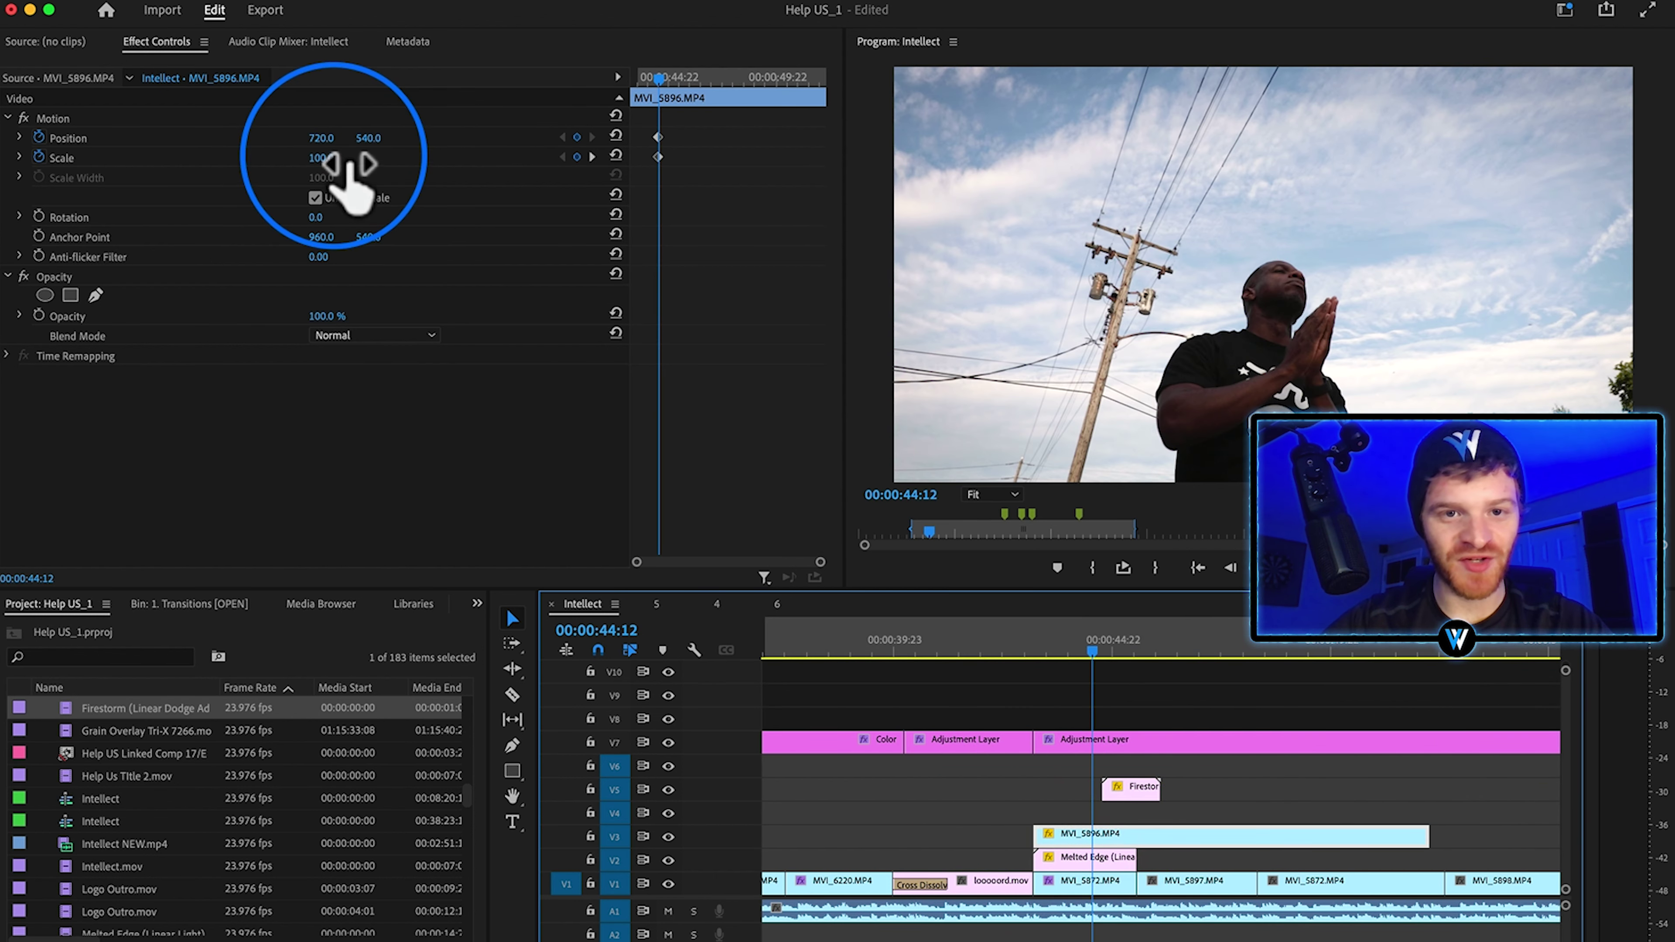
left_click_drag(320, 158, 250, 138)
Step: Move Melted Edge up to V4 and set the inset's Position to 173, 482
left_click(1104, 857)
left_click_drag(1116, 866, 1119, 827)
left_click(1123, 843)
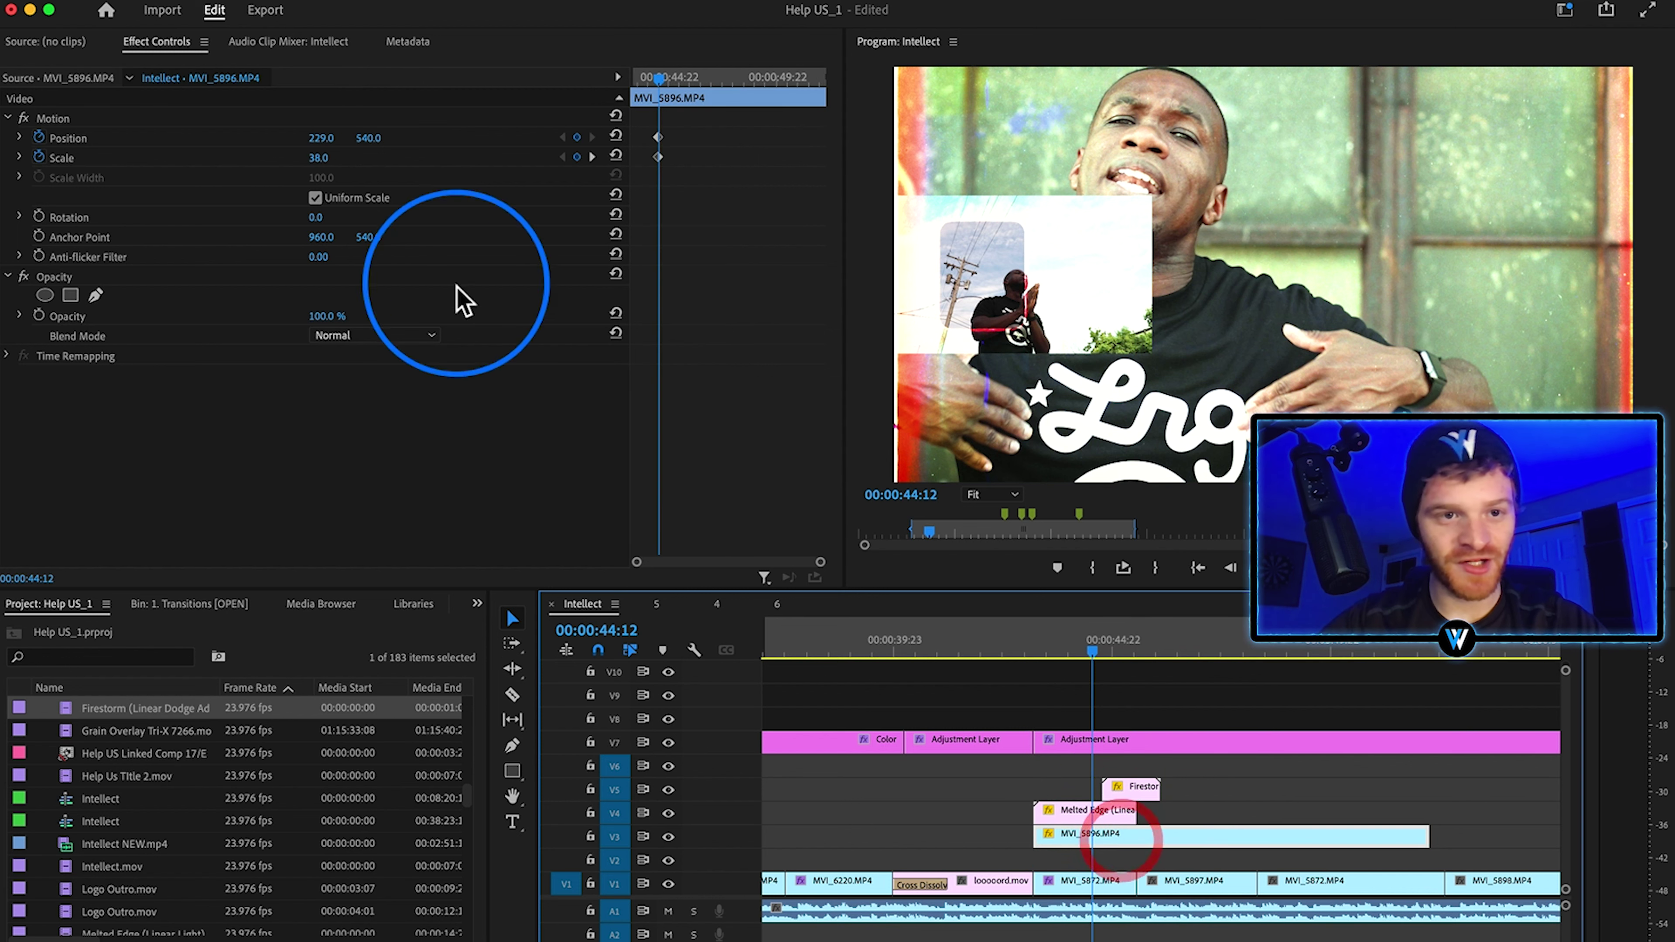
left_click_drag(369, 138, 304, 138)
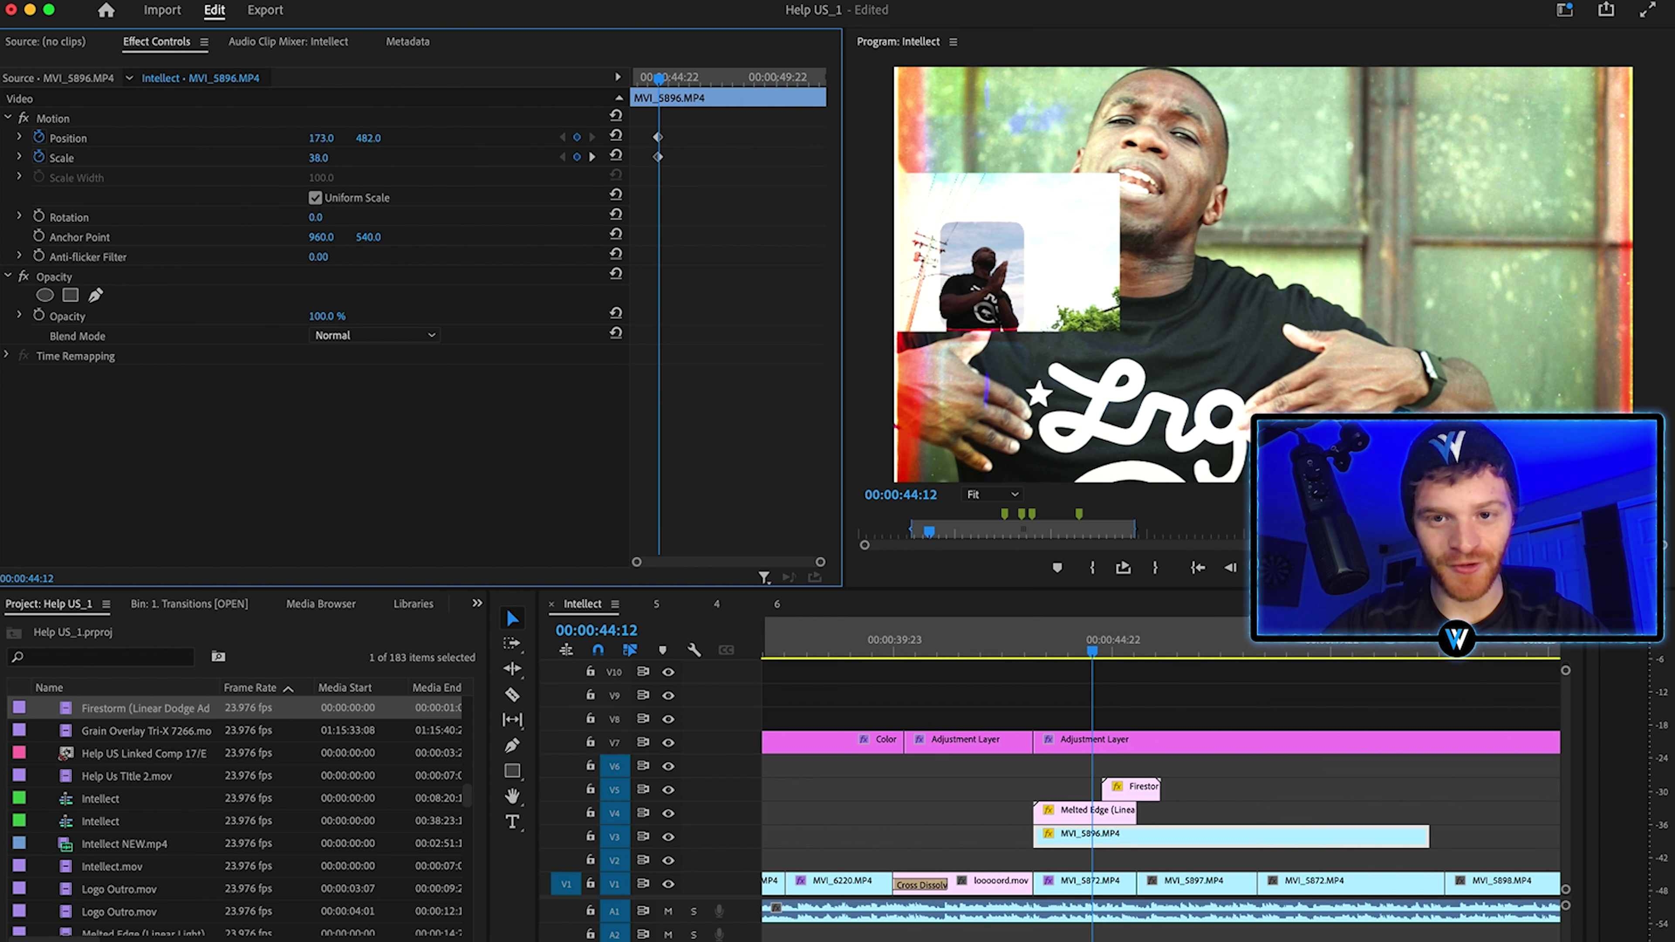
Step: Draw a pen opacity mask around the rounded sprocket-hole window on the MVI_5896 inset
left_click(96, 295)
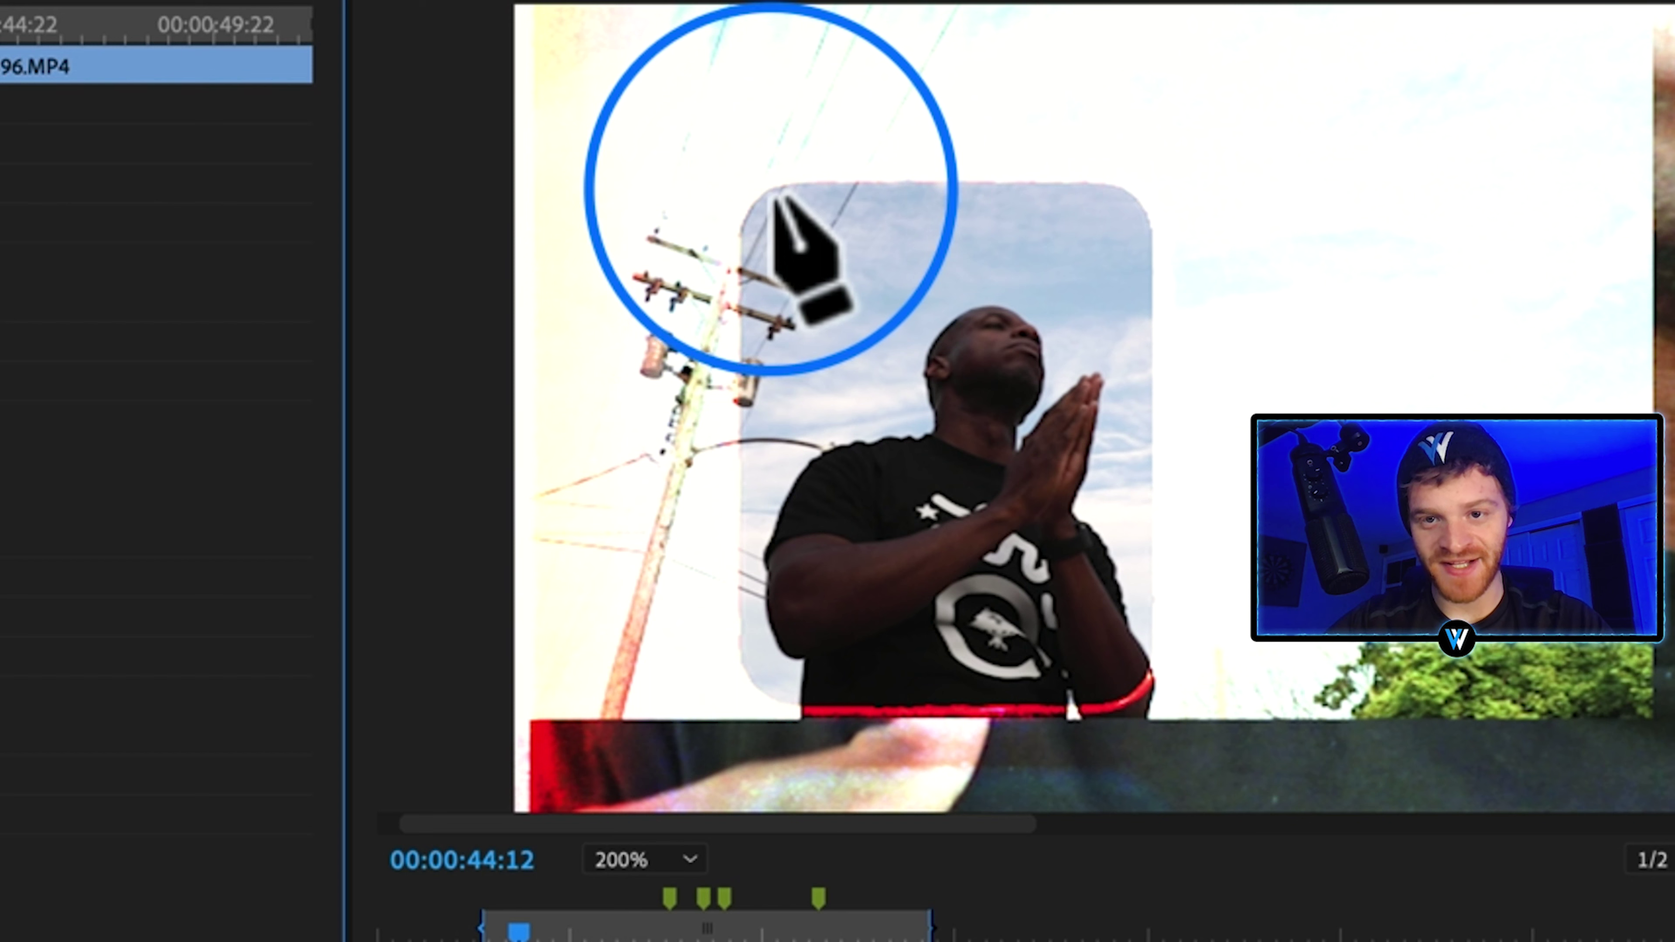
left_click(773, 189)
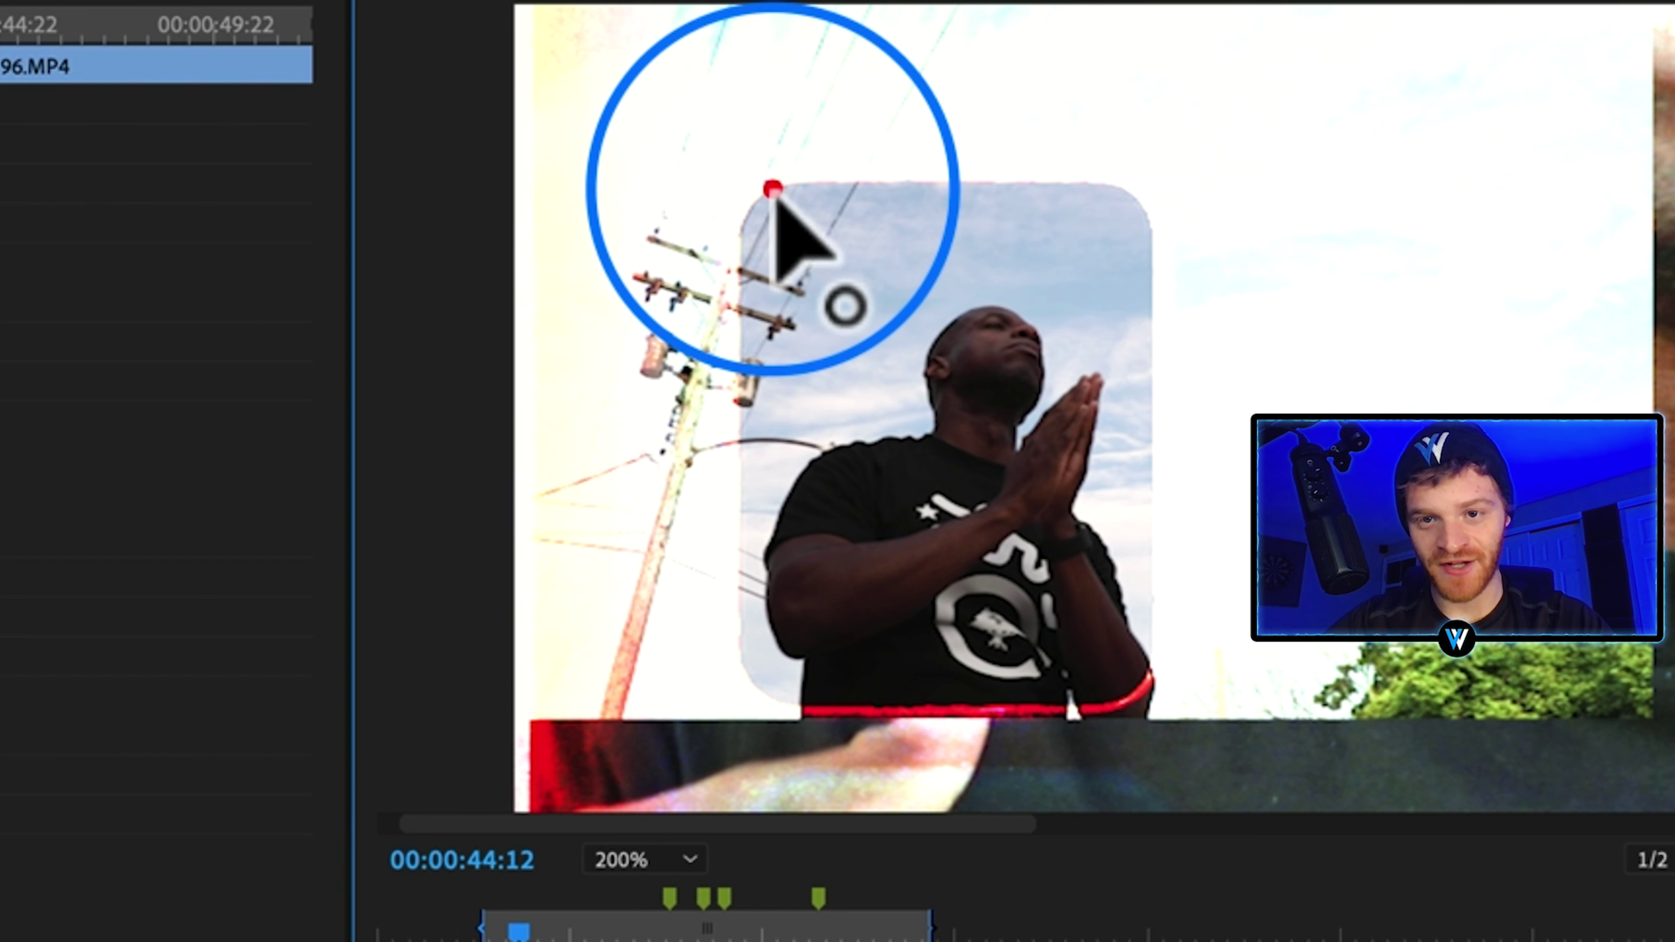
left_click(1110, 188)
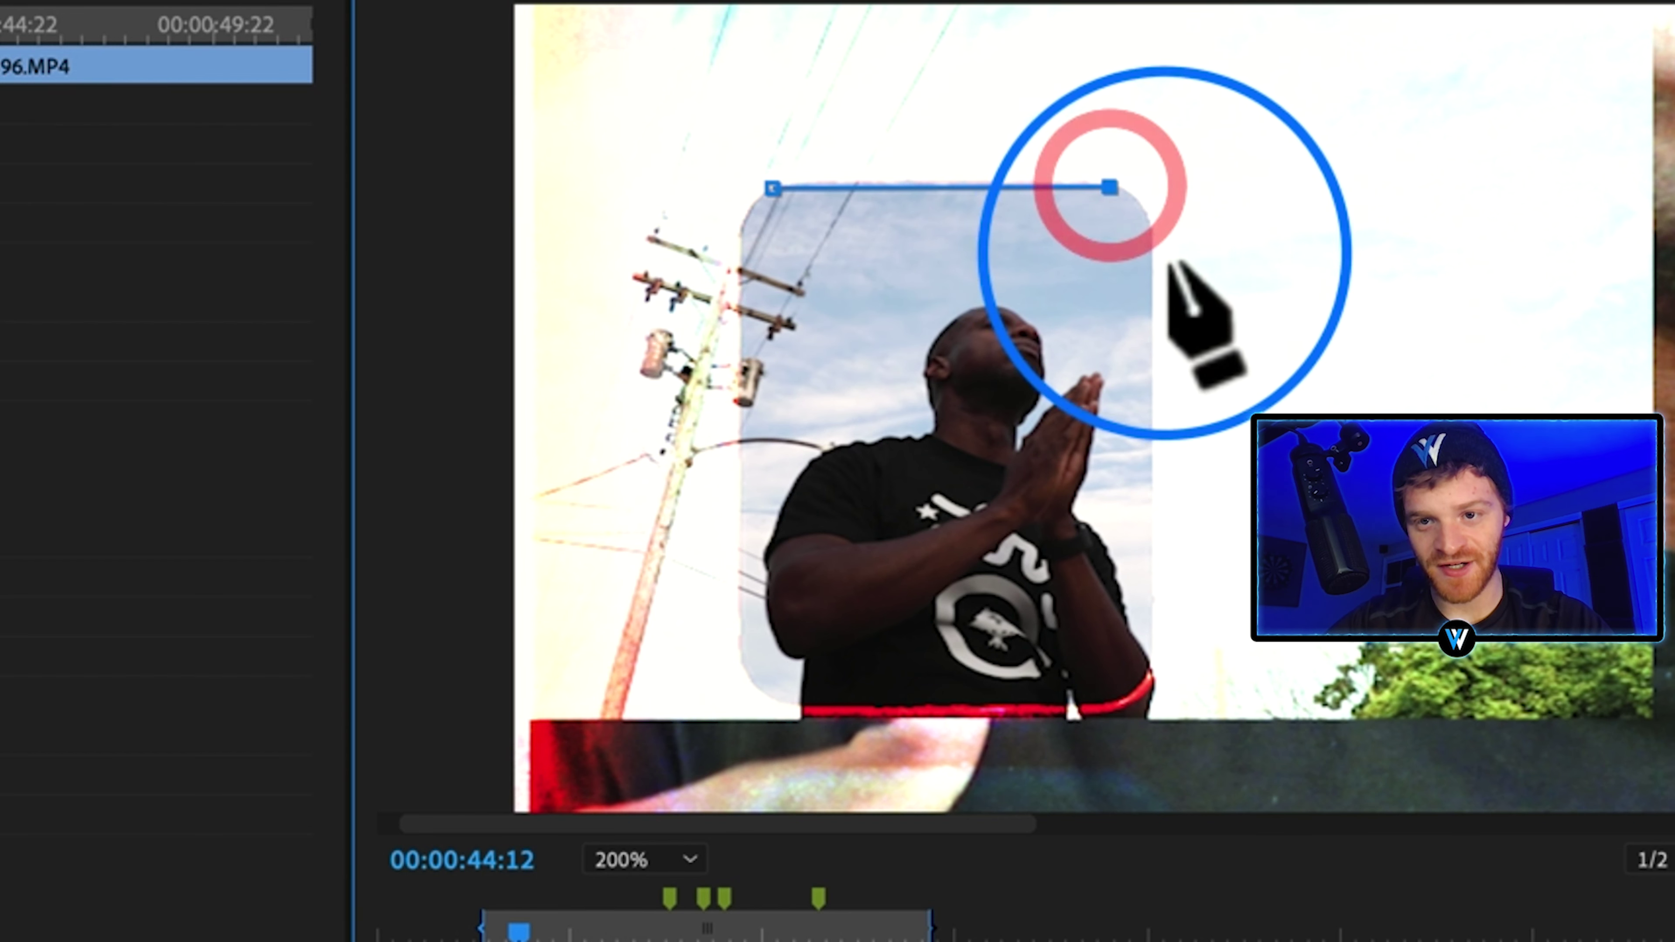
left_click_drag(1149, 250, 1153, 323)
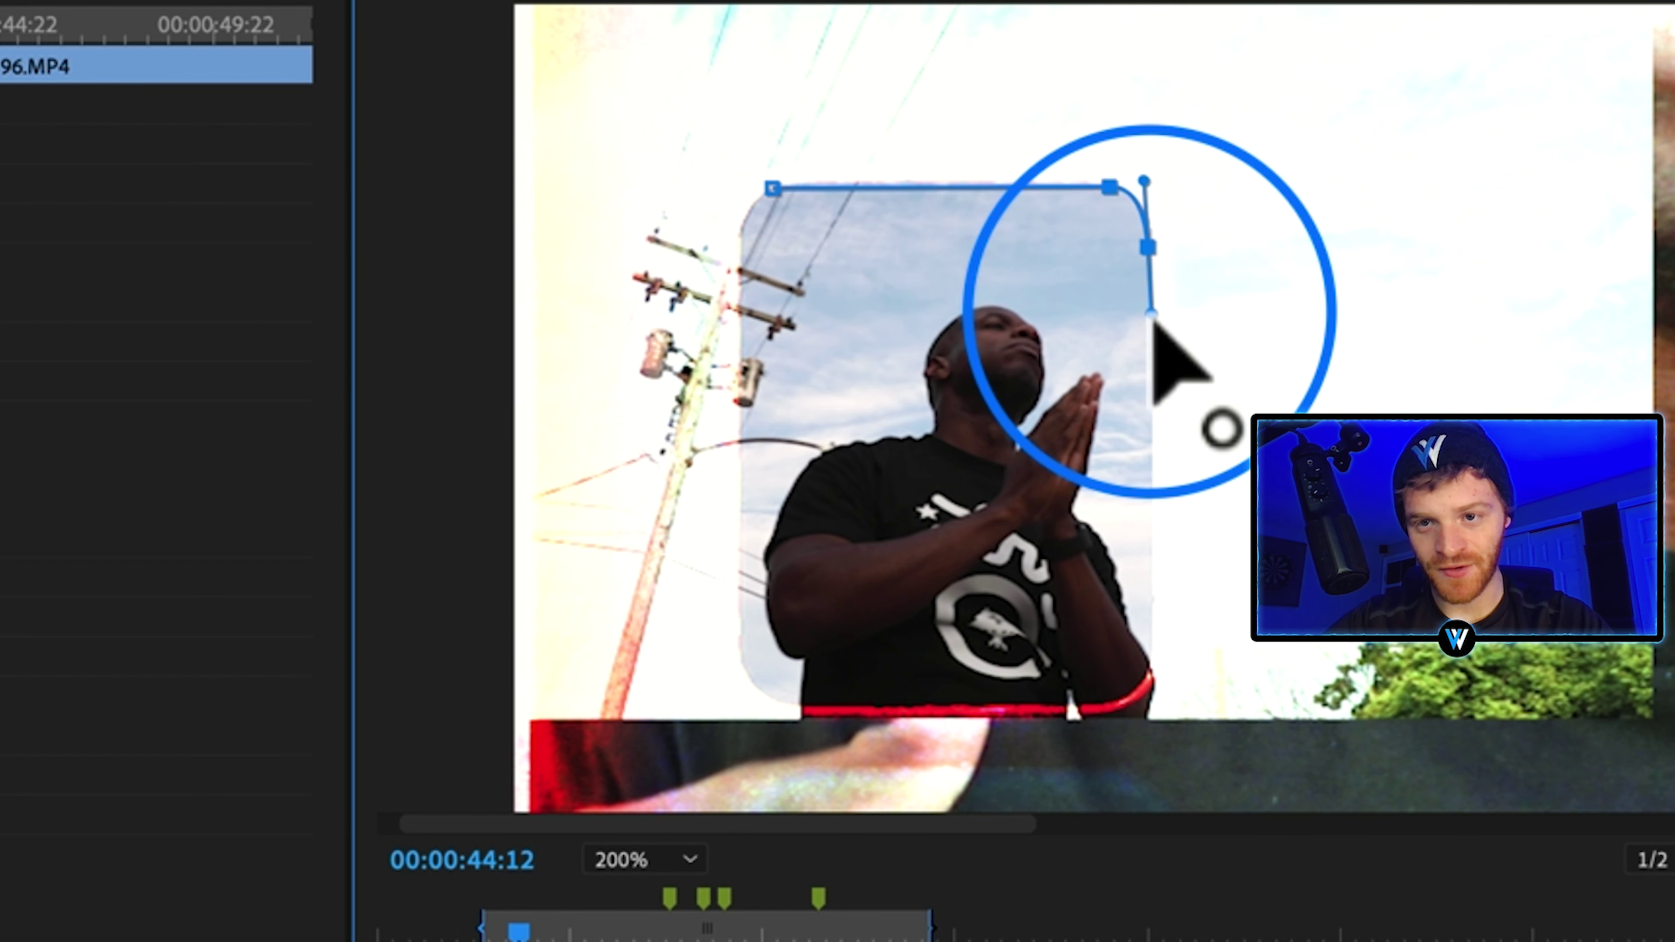
left_click(1113, 666)
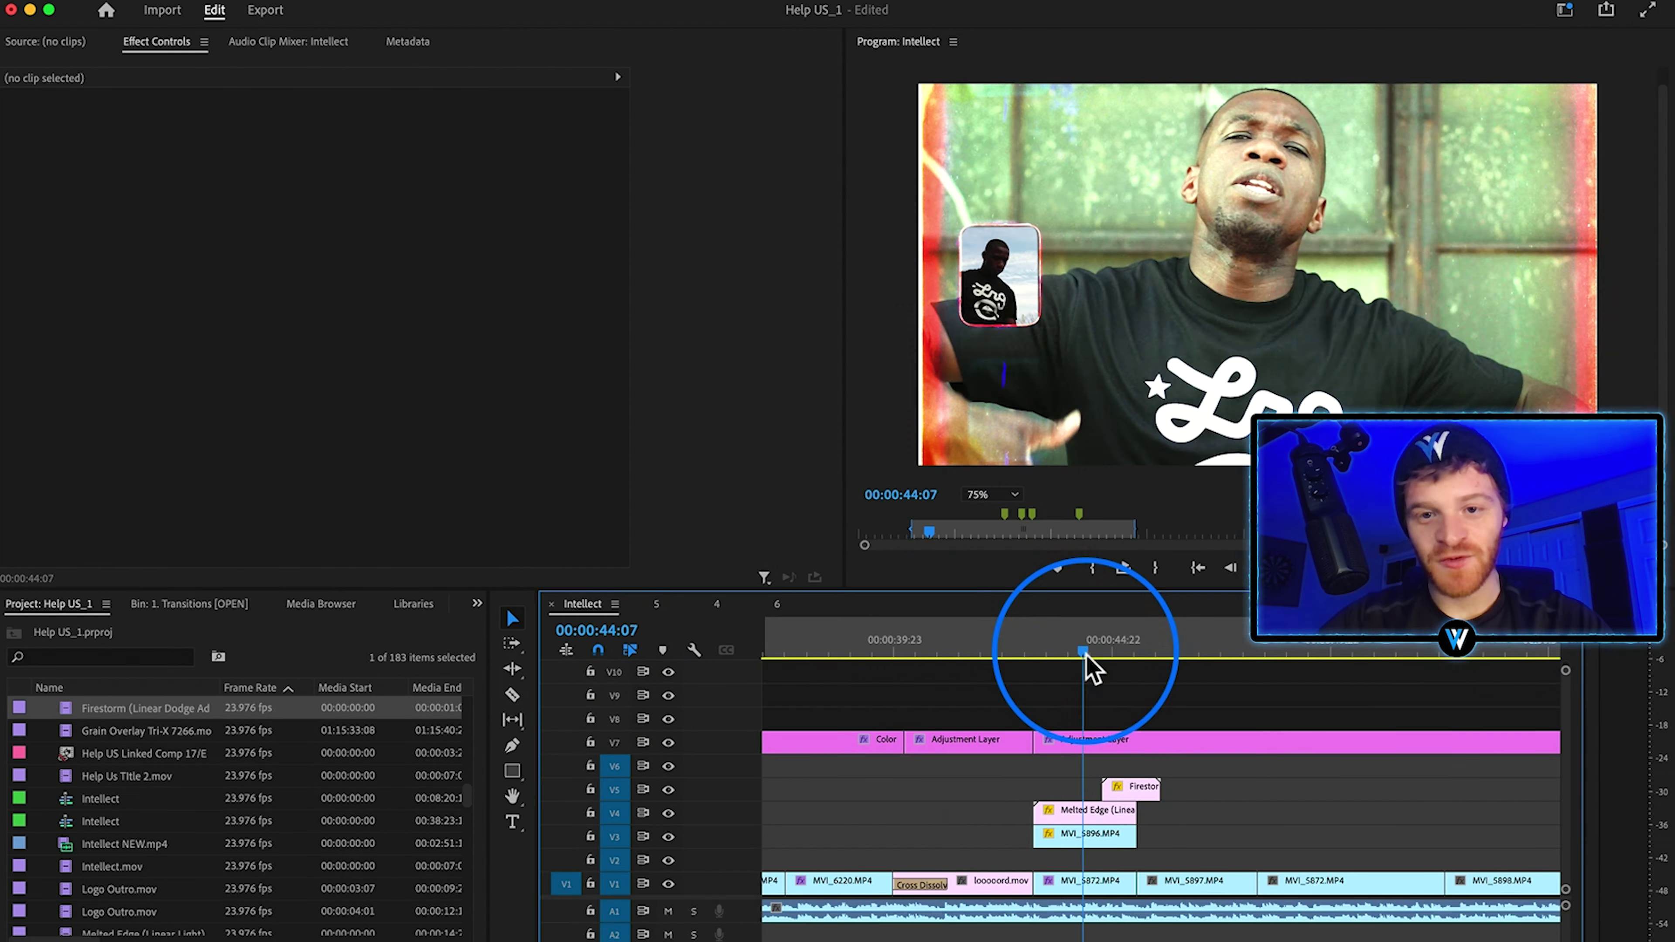
mouse_move(1085, 657)
left_mouse_down()
mouse_move(1043, 659)
mouse_move(1099, 666)
left_mouse_up()
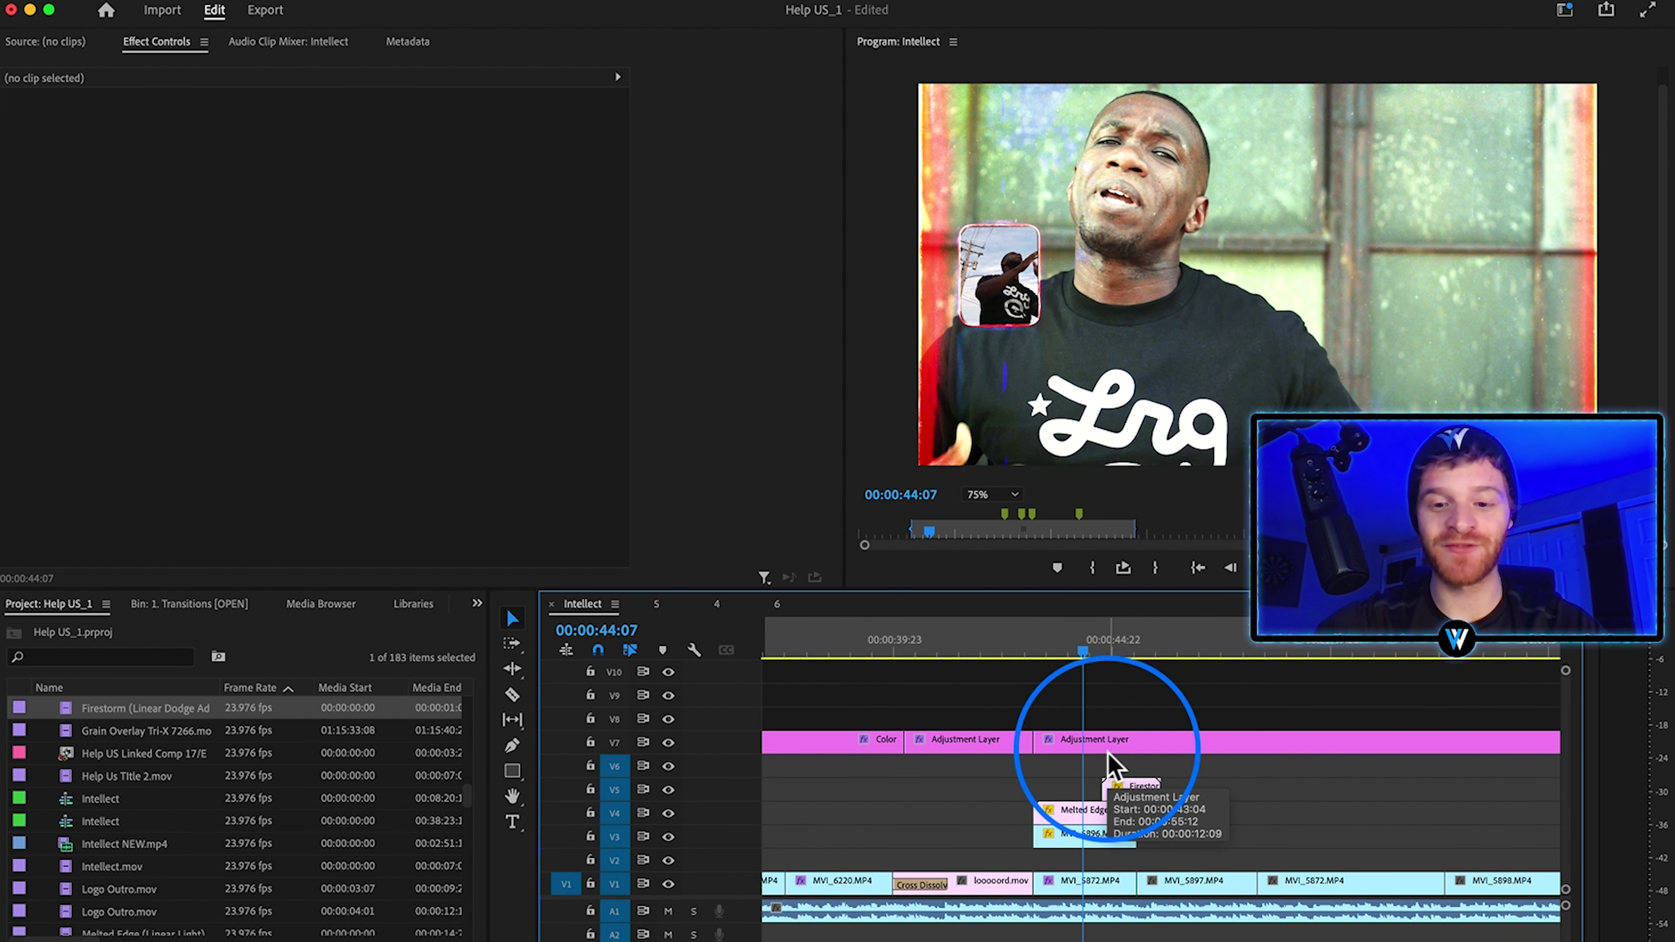
Step: Jump to another point in the sequence to preview the masked sprocket-hole clip
left_click(1309, 805)
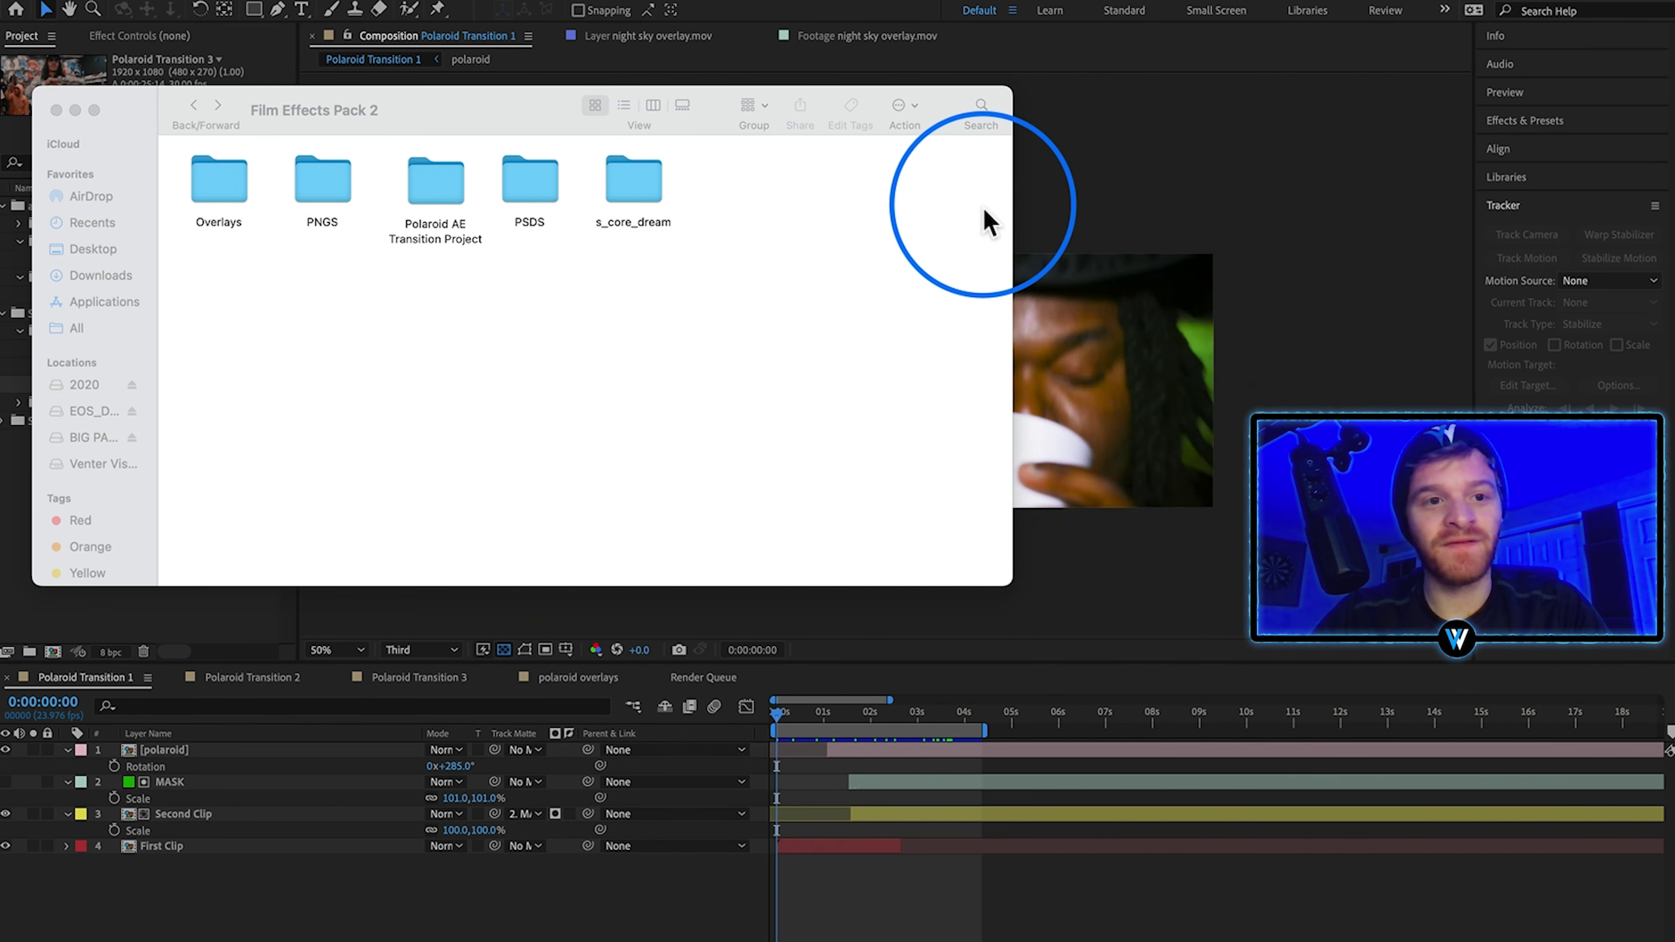
Step: Browse the PNGS folder, then Quick Look Single Frame Dirty.psd and Vintage Polaroids.psd in PSDS
left_click(986, 221)
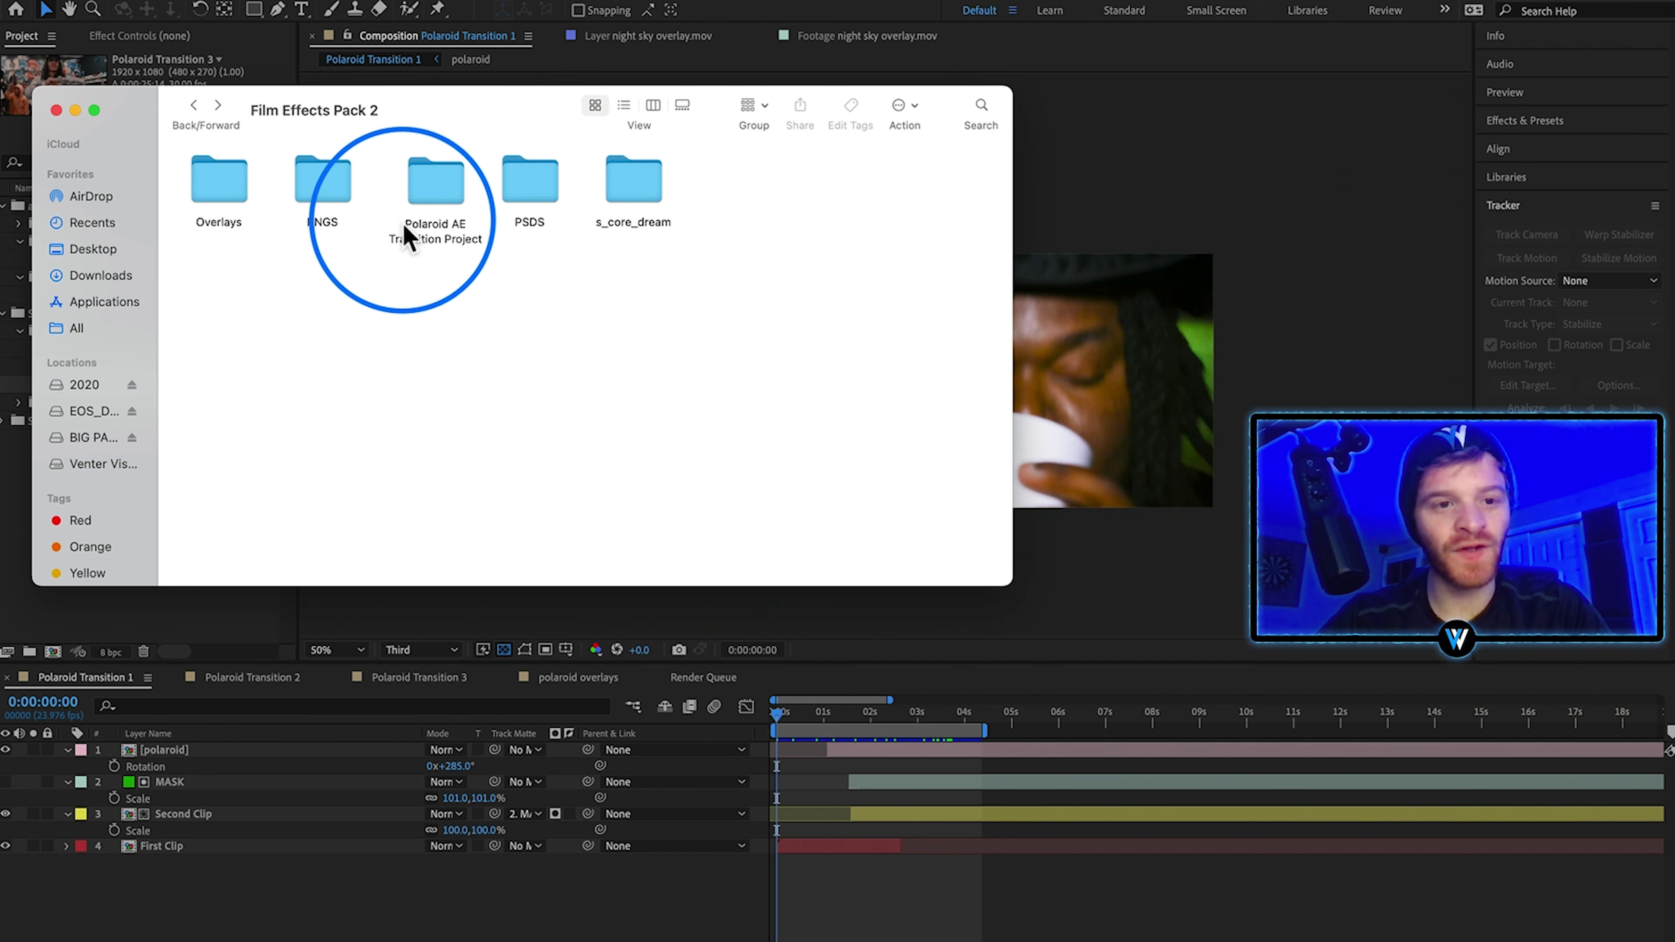
double_click(317, 179)
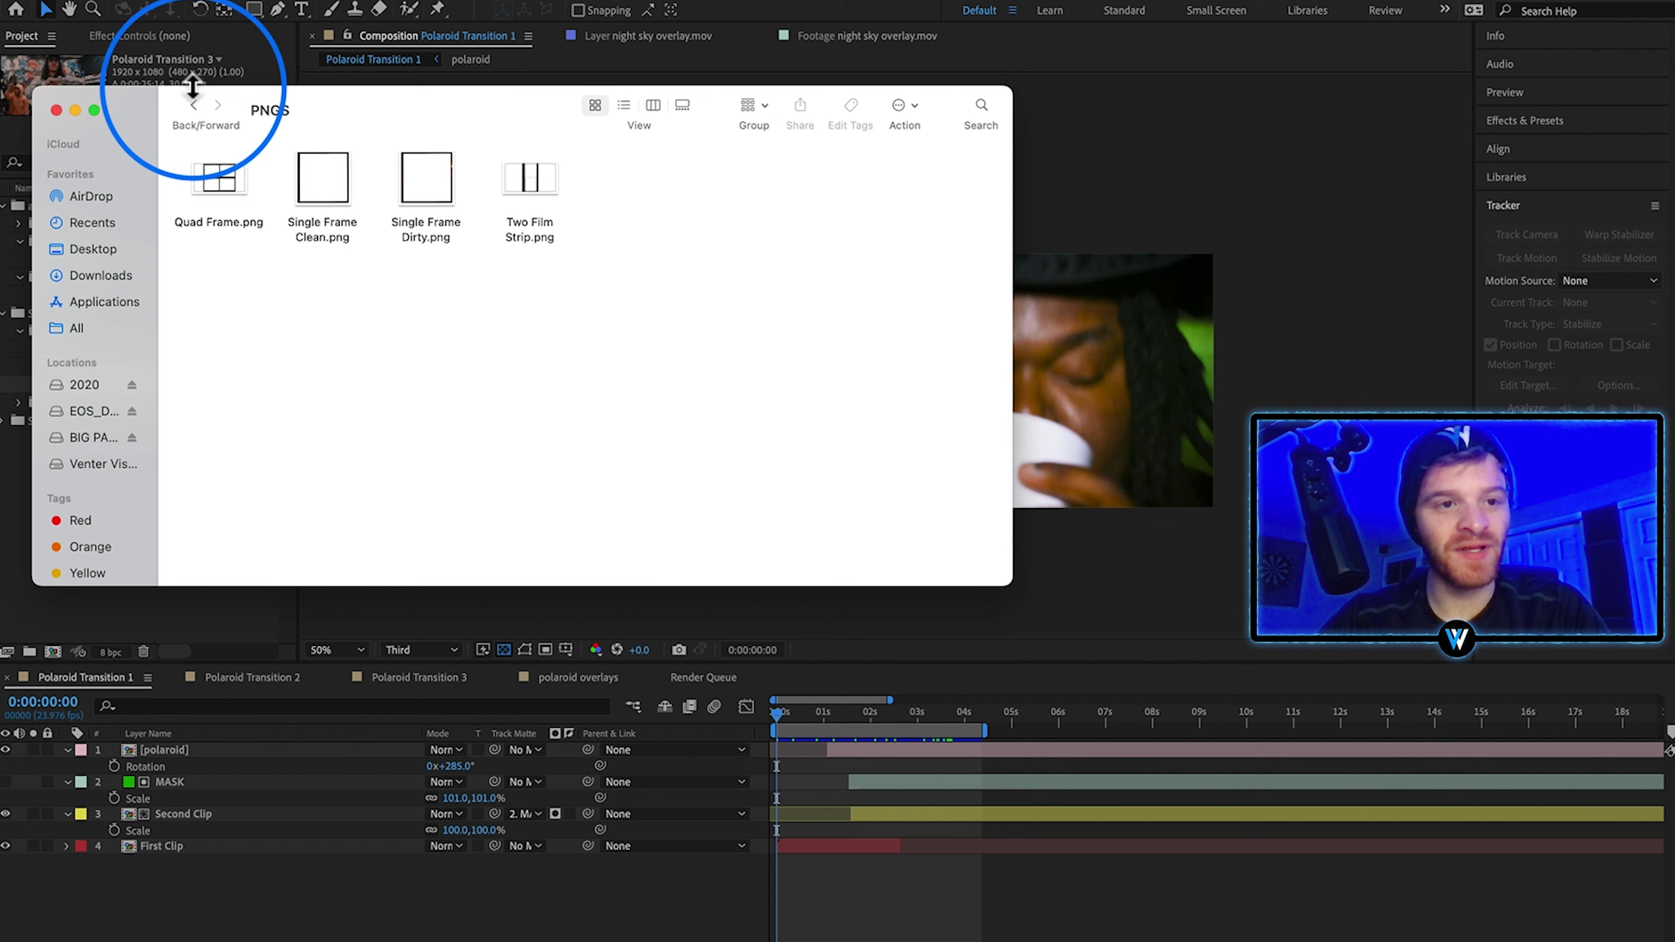
left_click(193, 105)
double_click(528, 177)
left_click(521, 186)
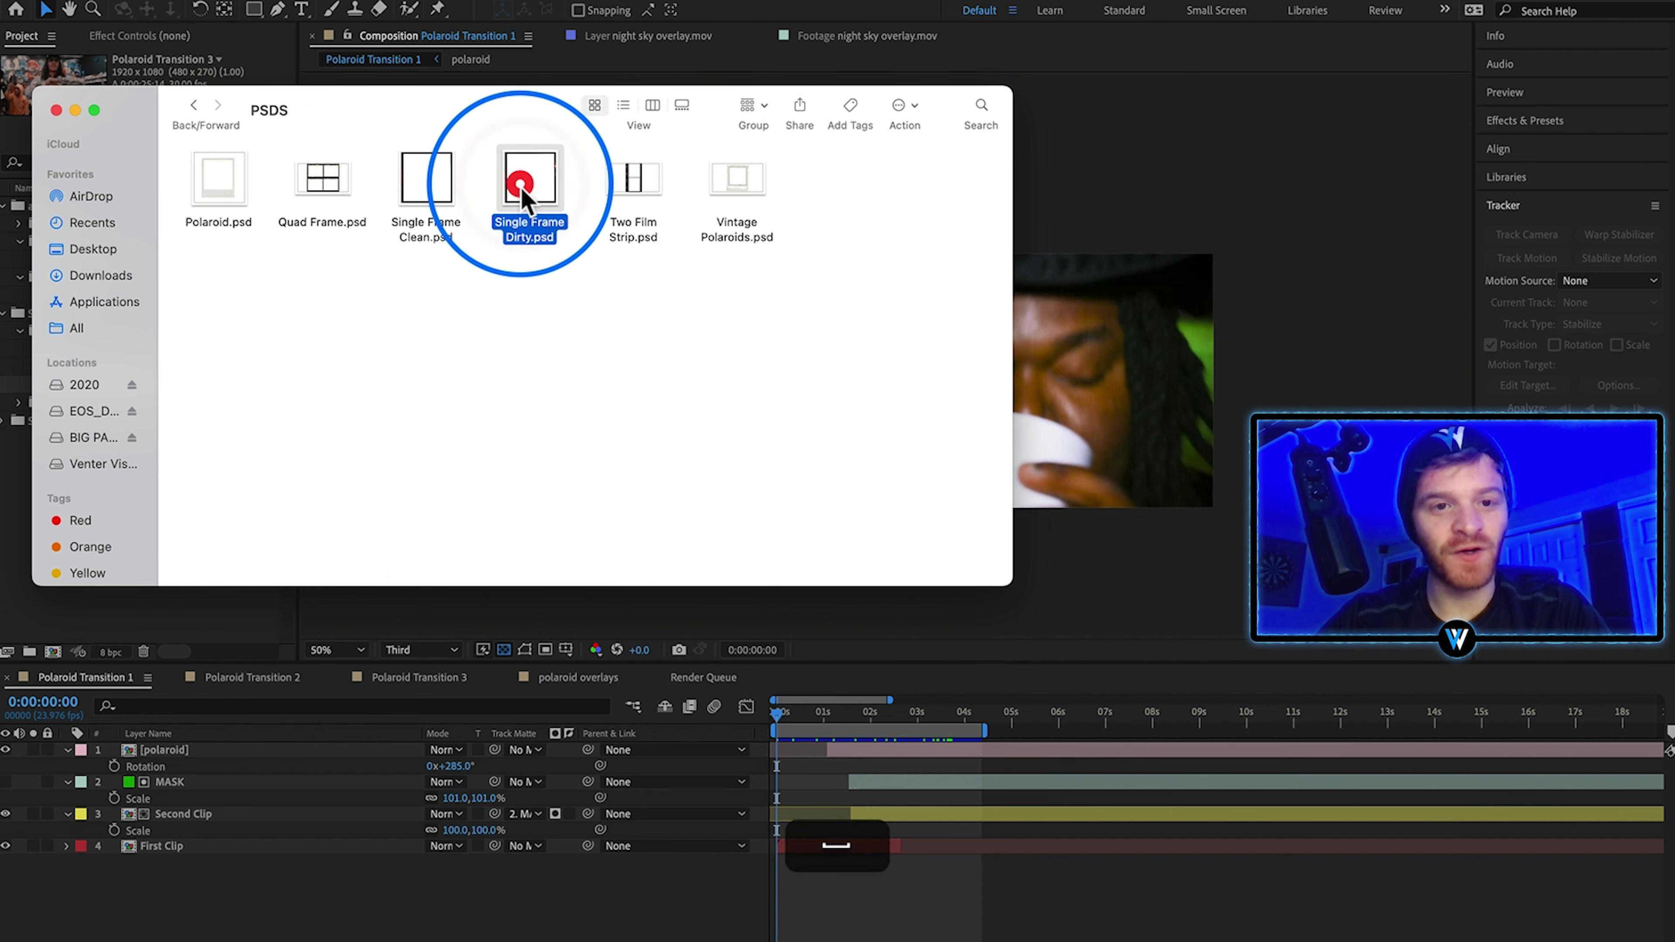
key("space")
key("Right")
key("Right")
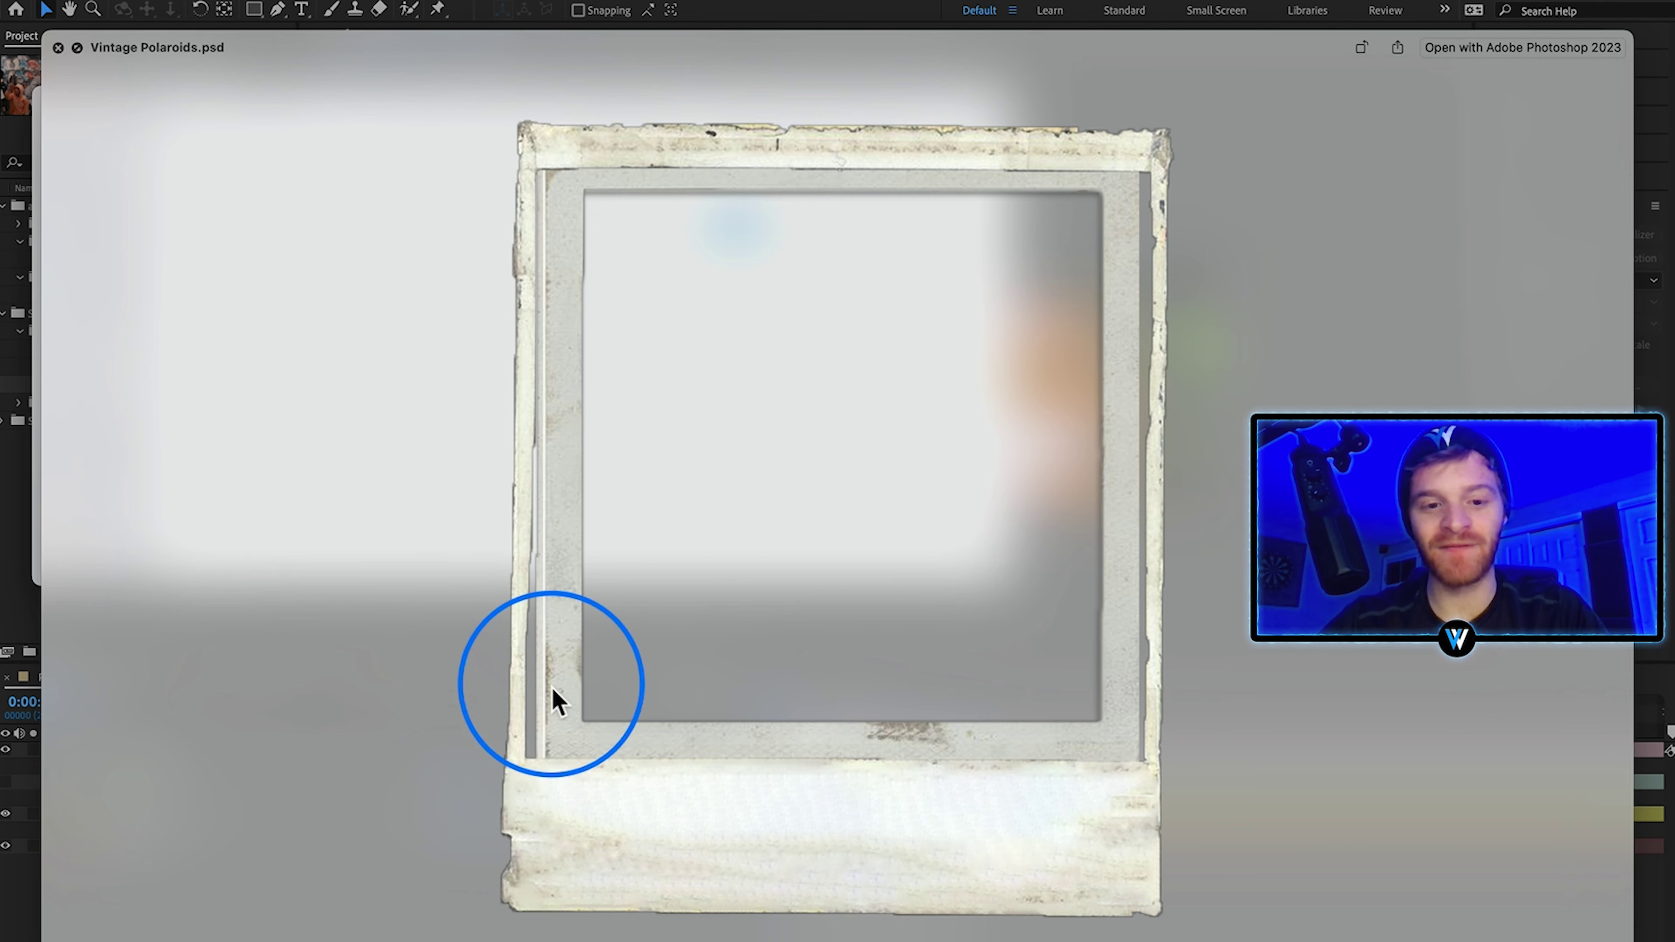
left_click(58, 48)
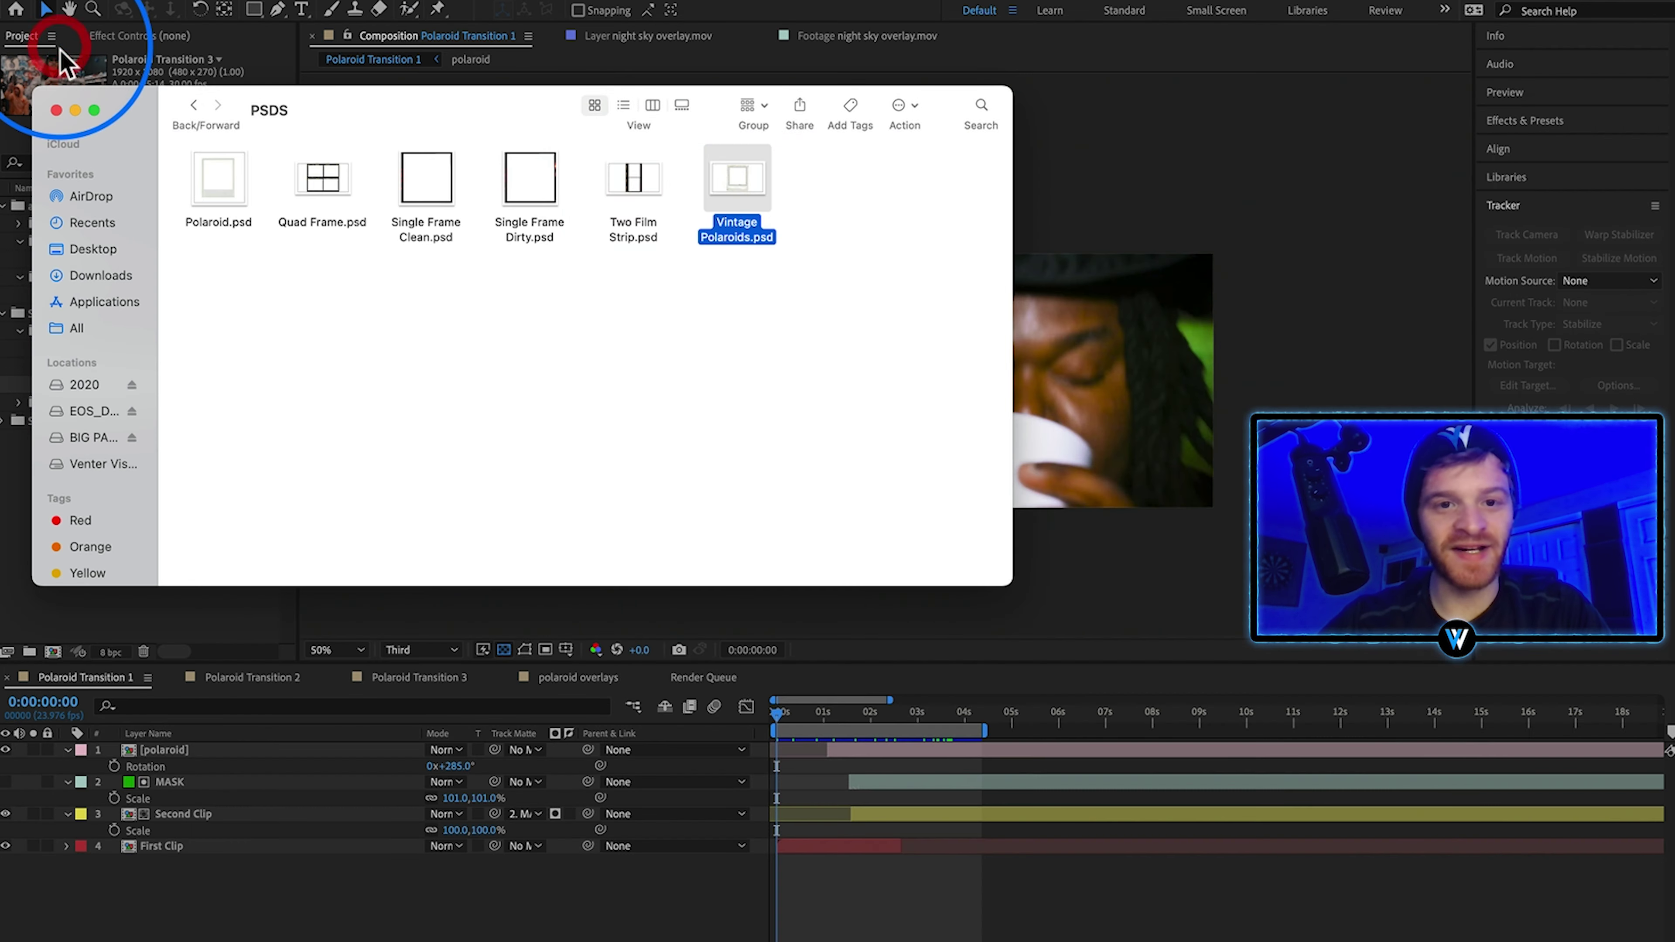
Step: Look inside the Polaroid AE Transition Project folder, then hide Finder to reveal After Effects
left_click(190, 109)
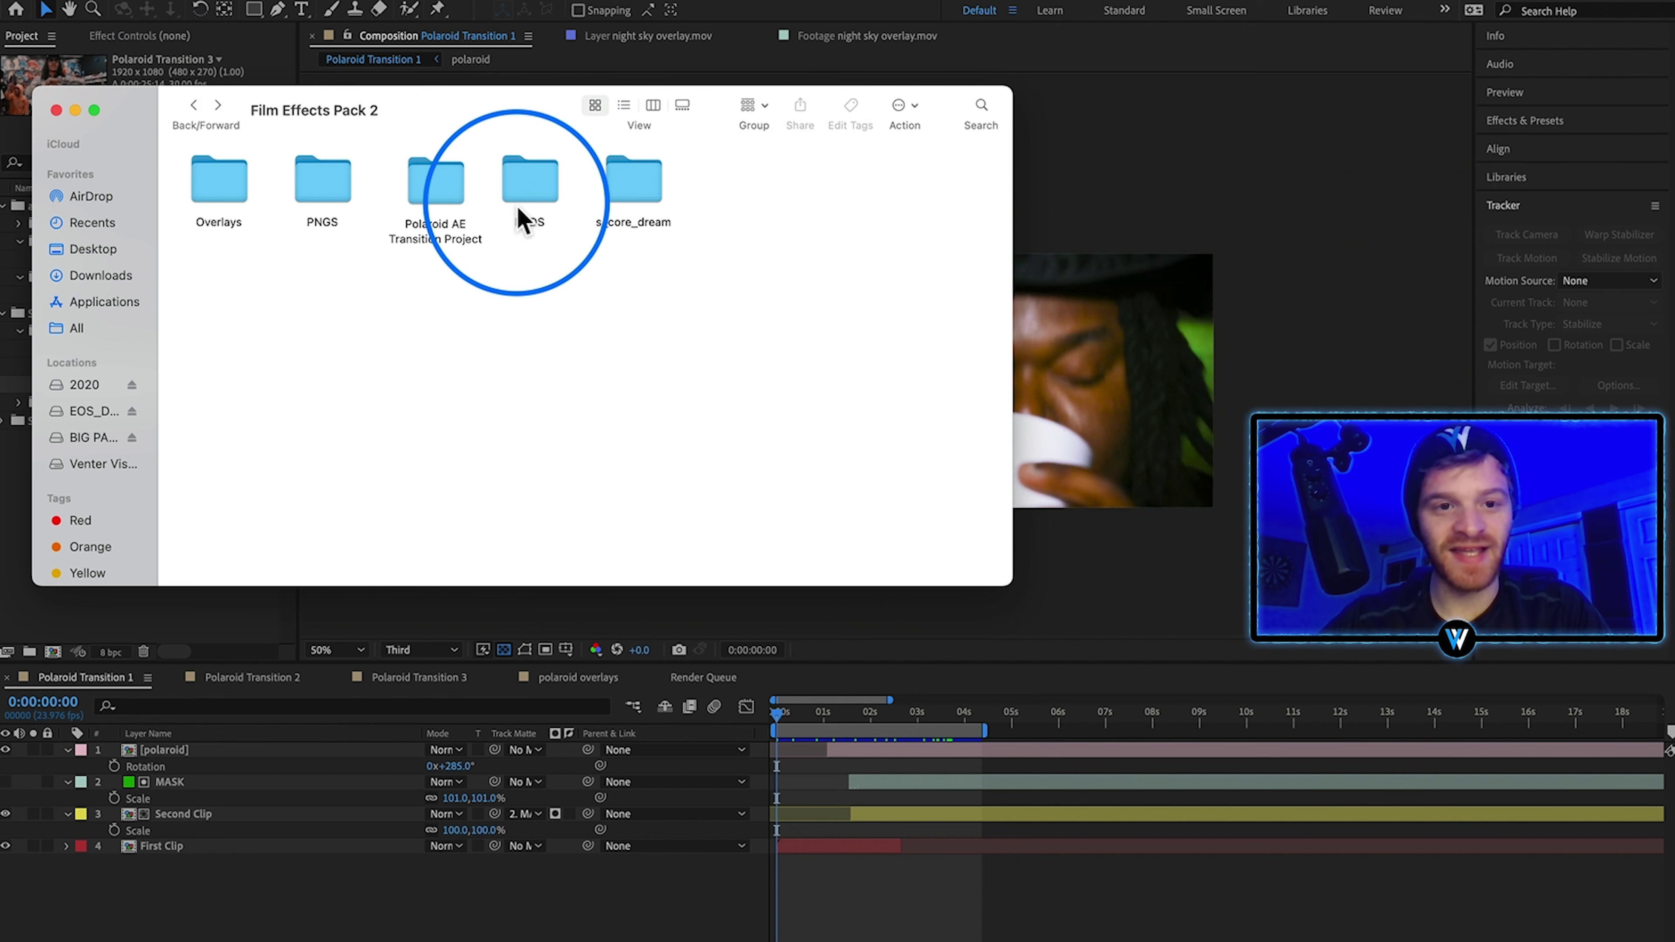
left_click(451, 247)
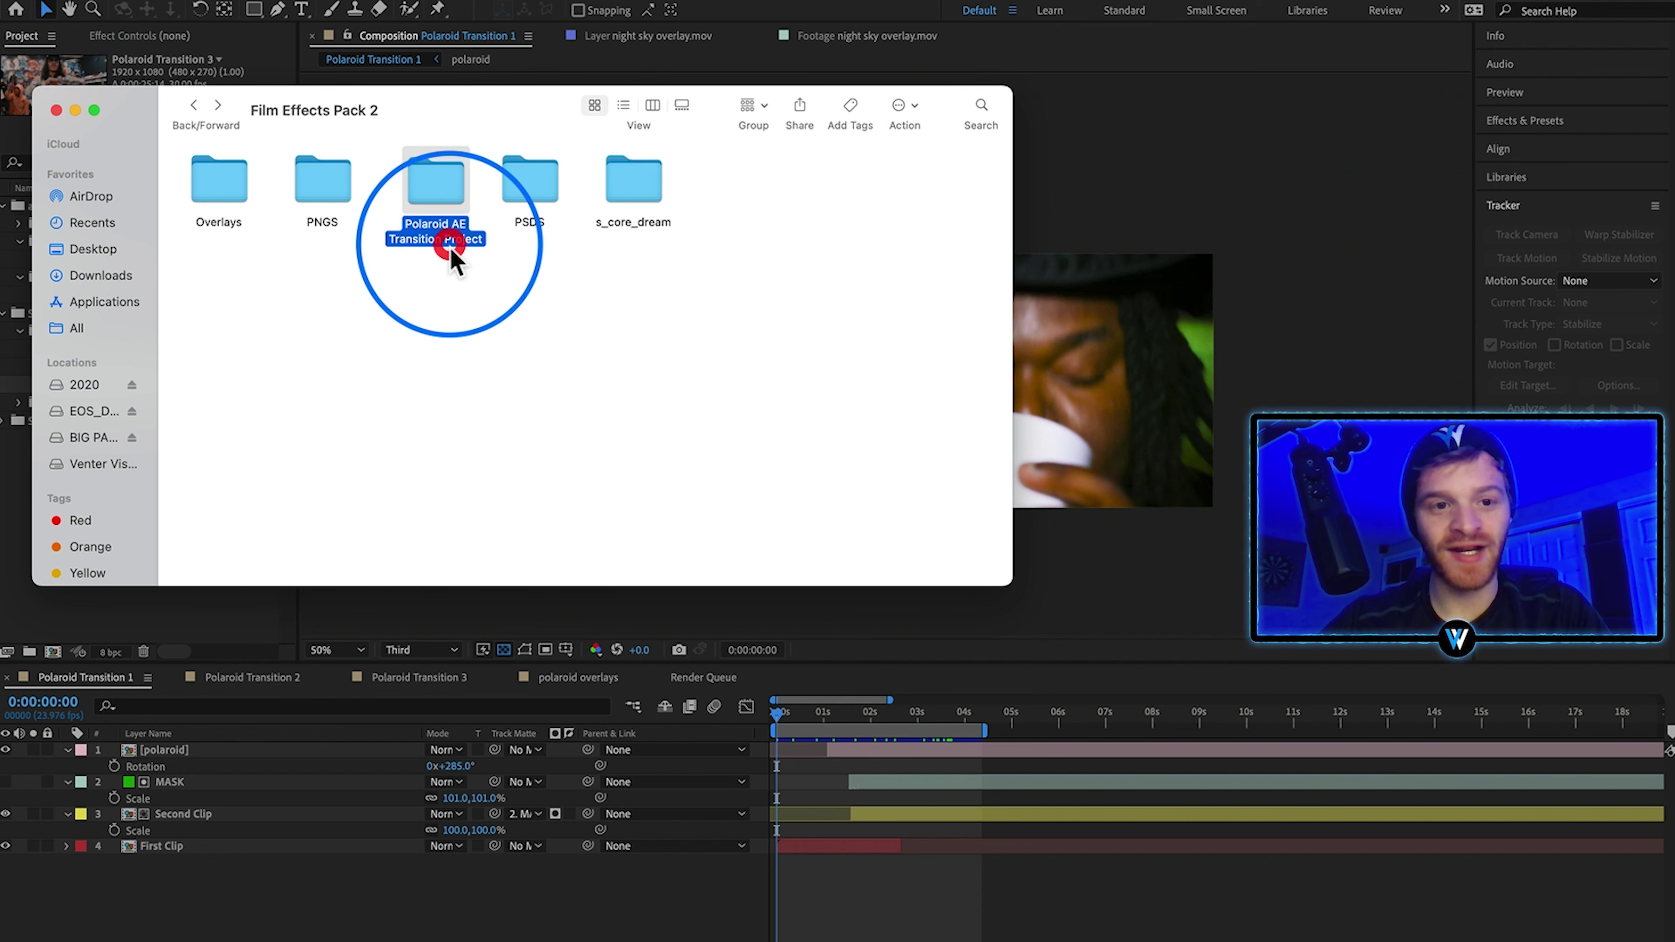
double_click(451, 248)
left_click(194, 105)
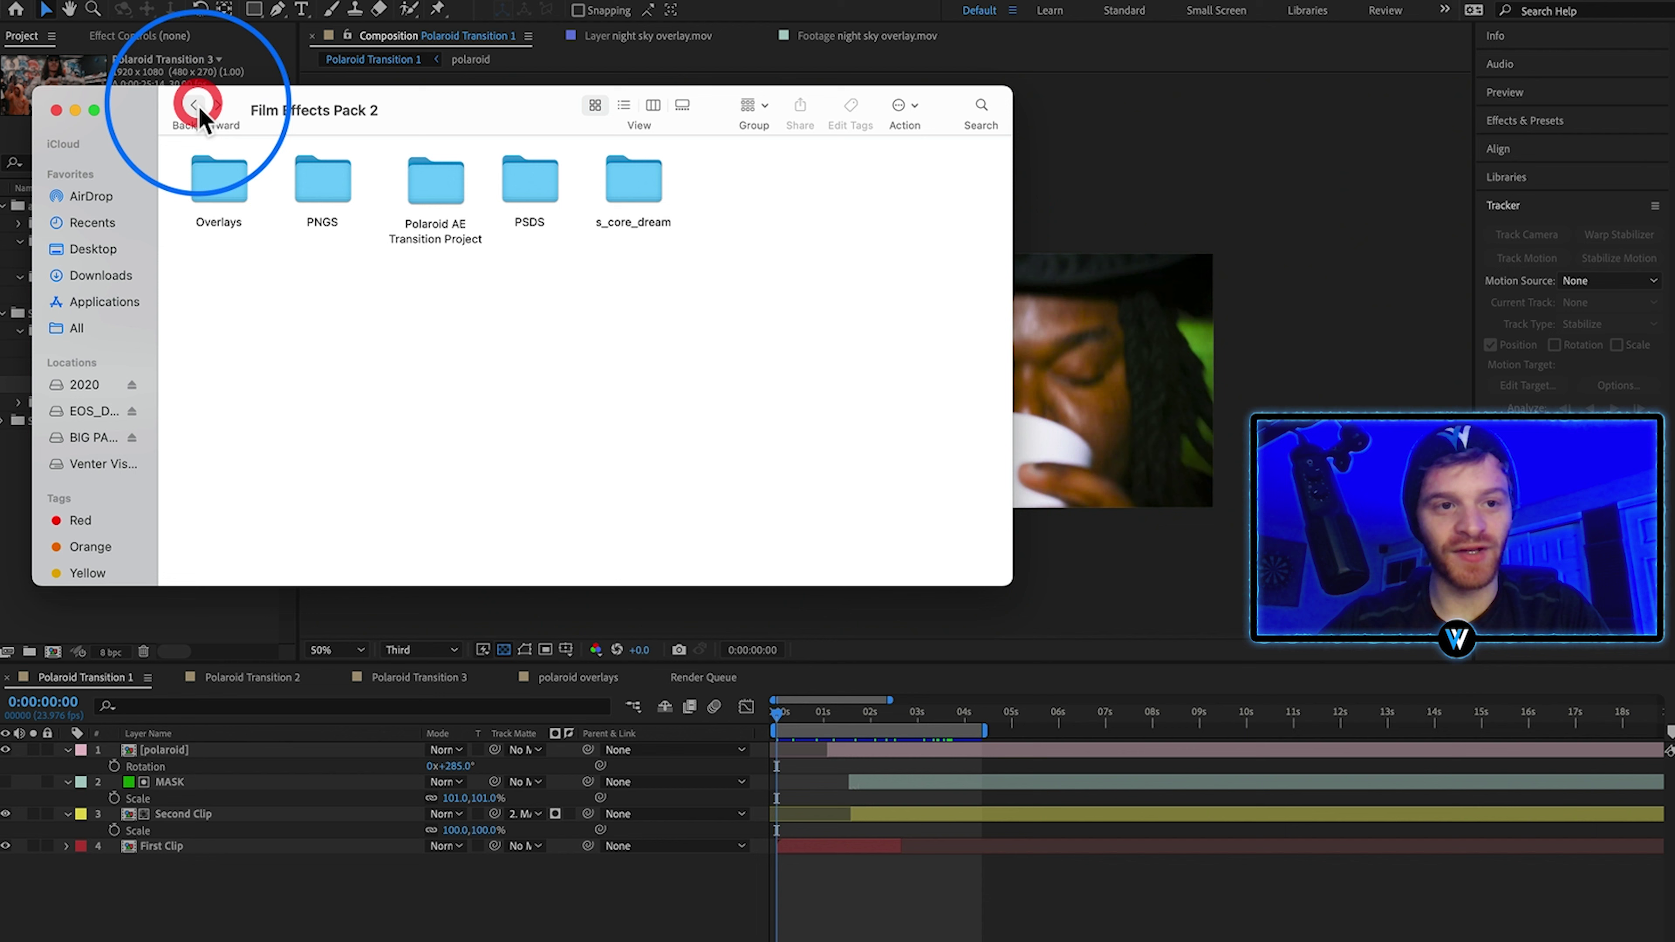
left_click(76, 111)
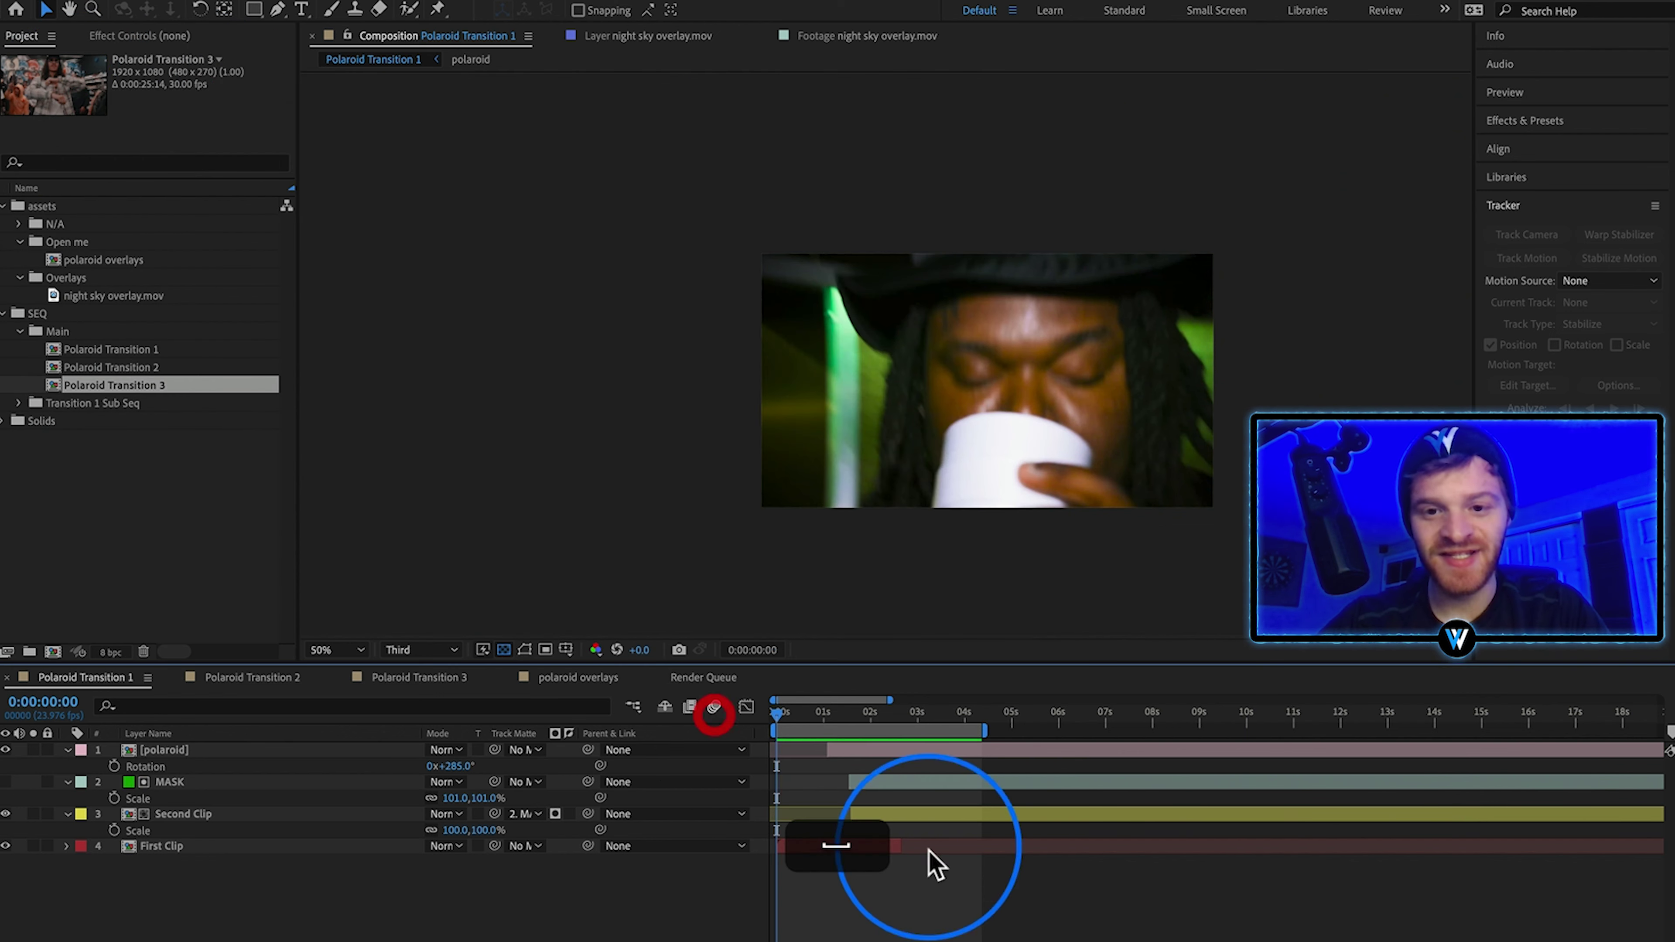
Step: Preview the polaroid transition, then open the Polaroid Comp via First Clip with a black background
key("space")
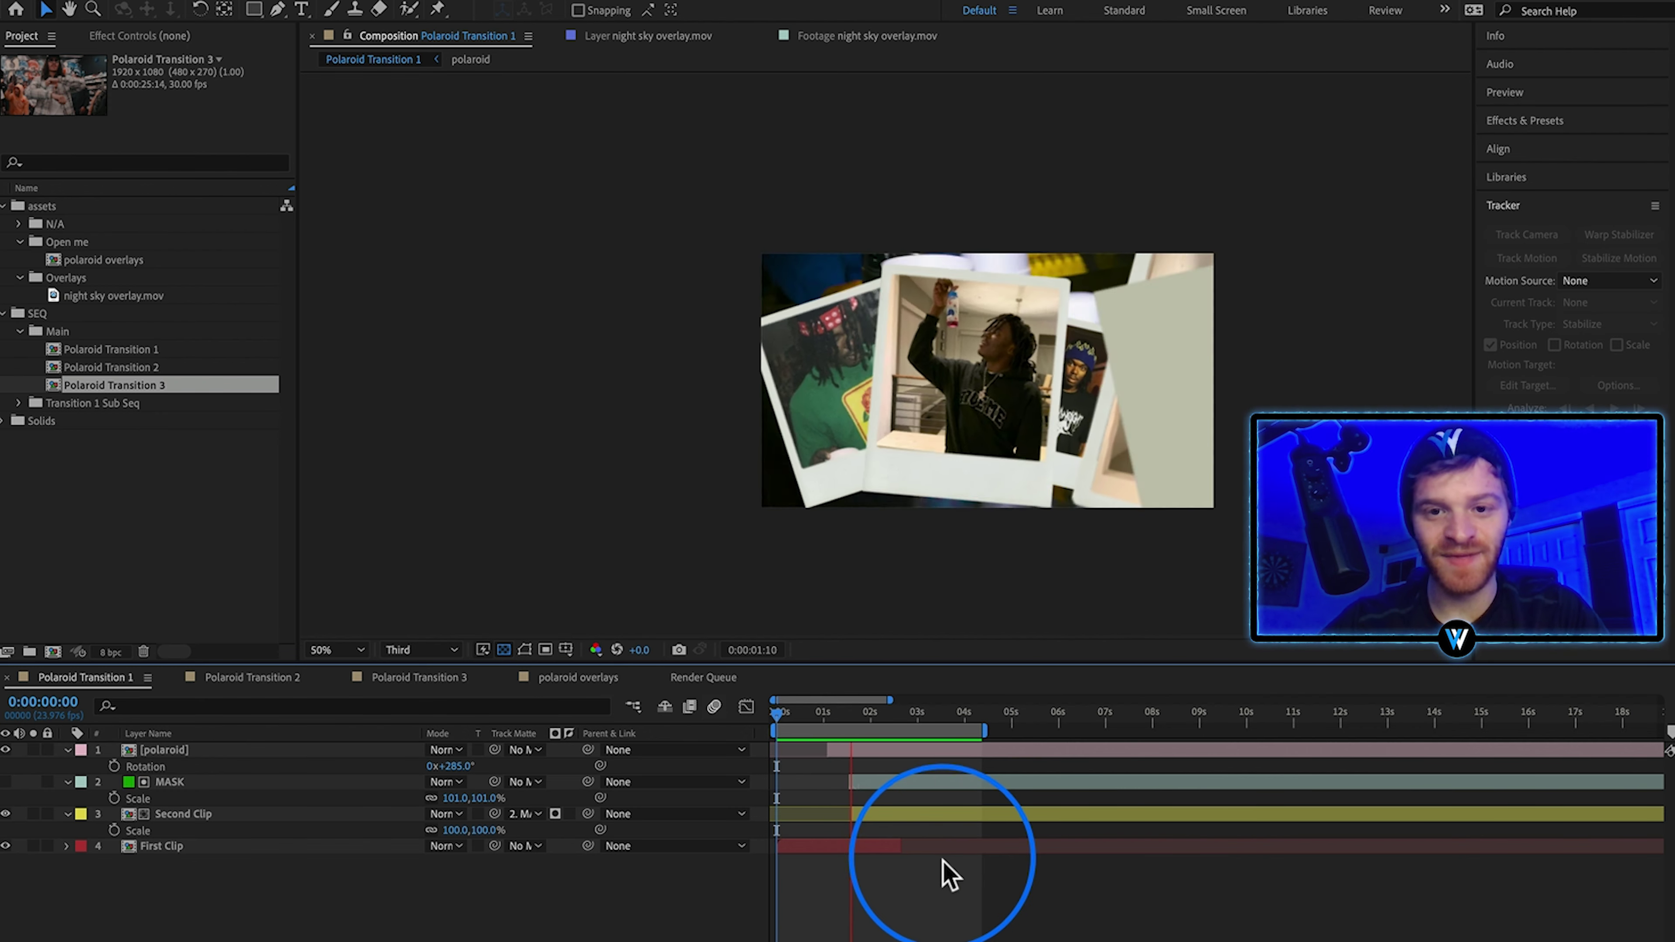
key("space")
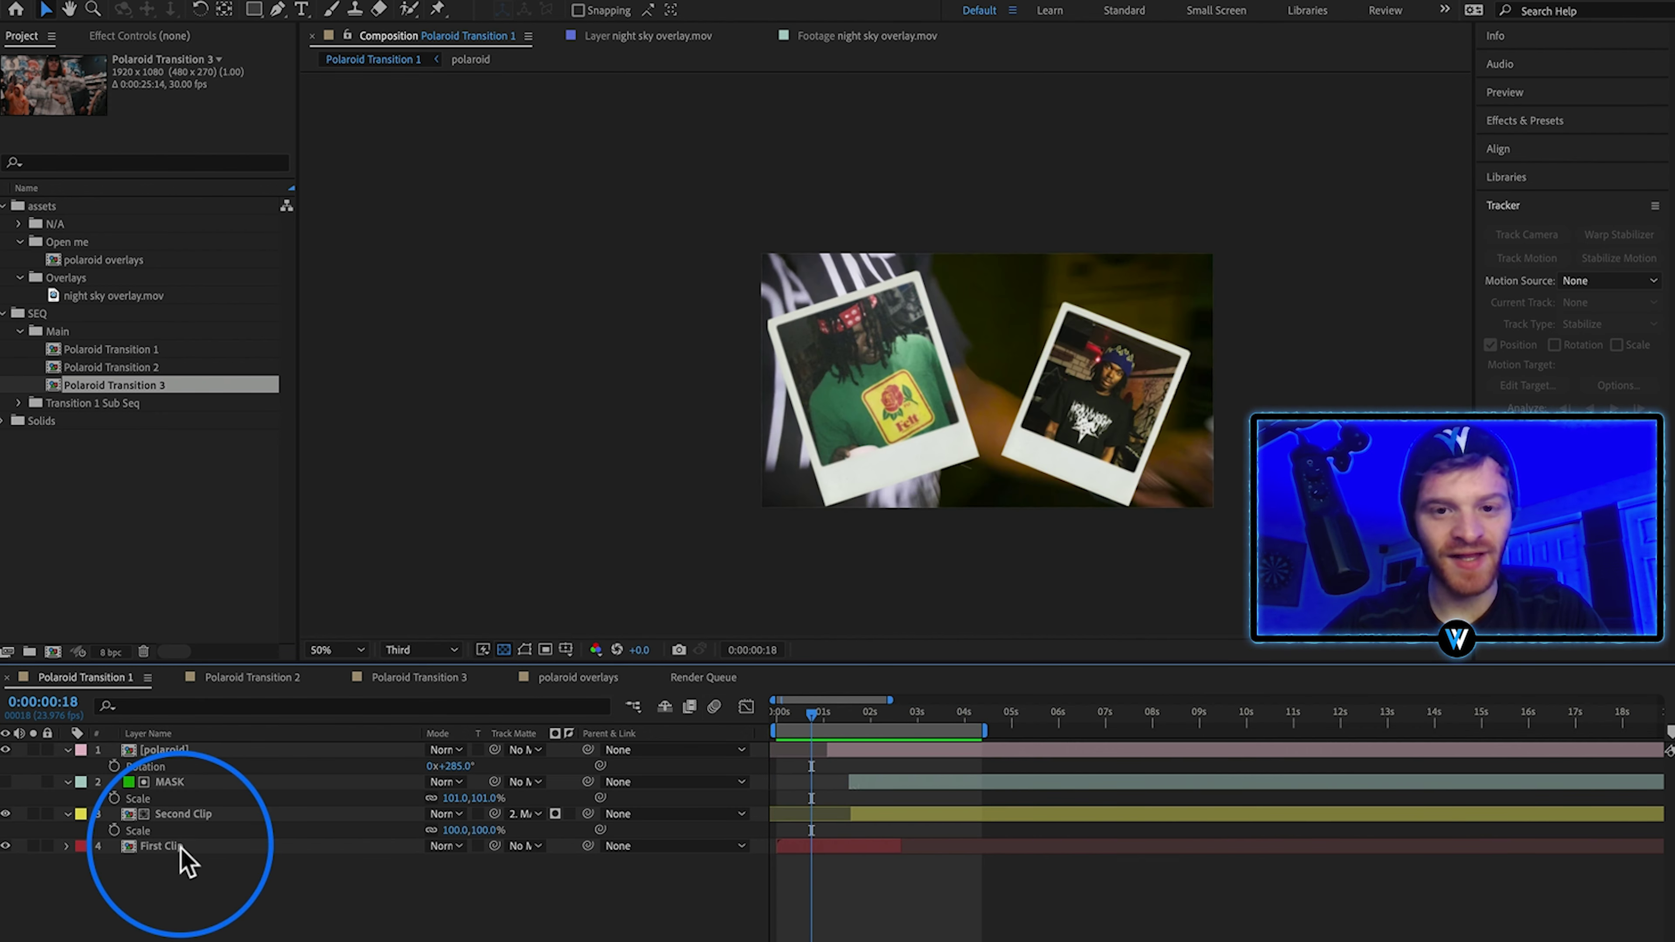
double_click(182, 850)
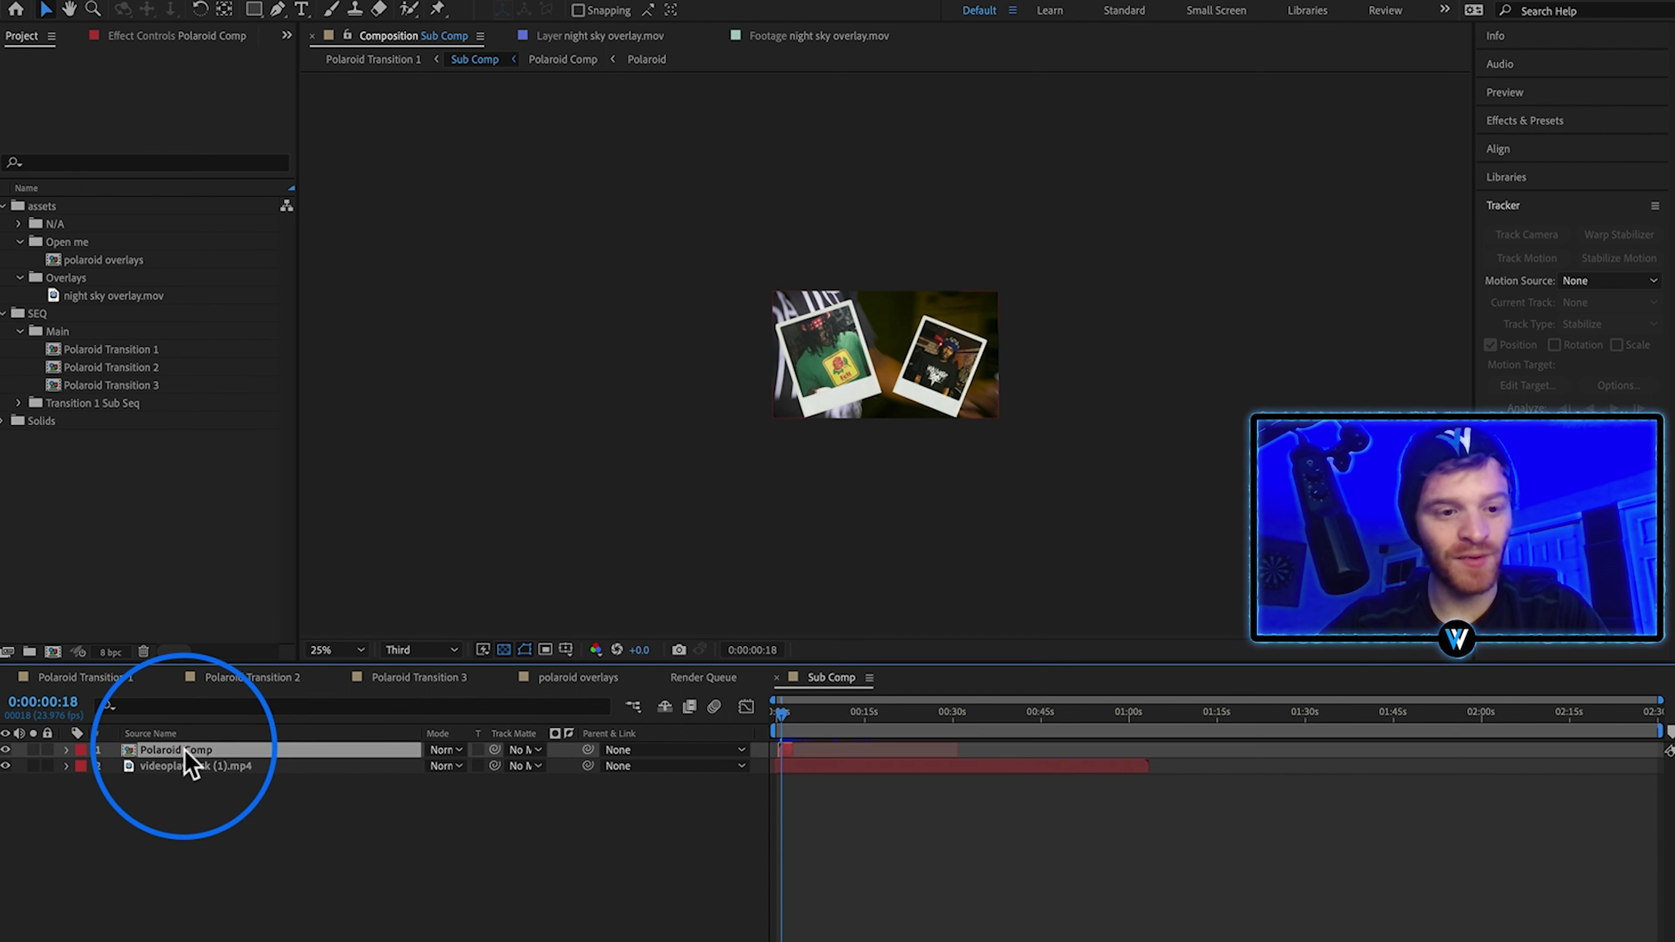
double_click(181, 752)
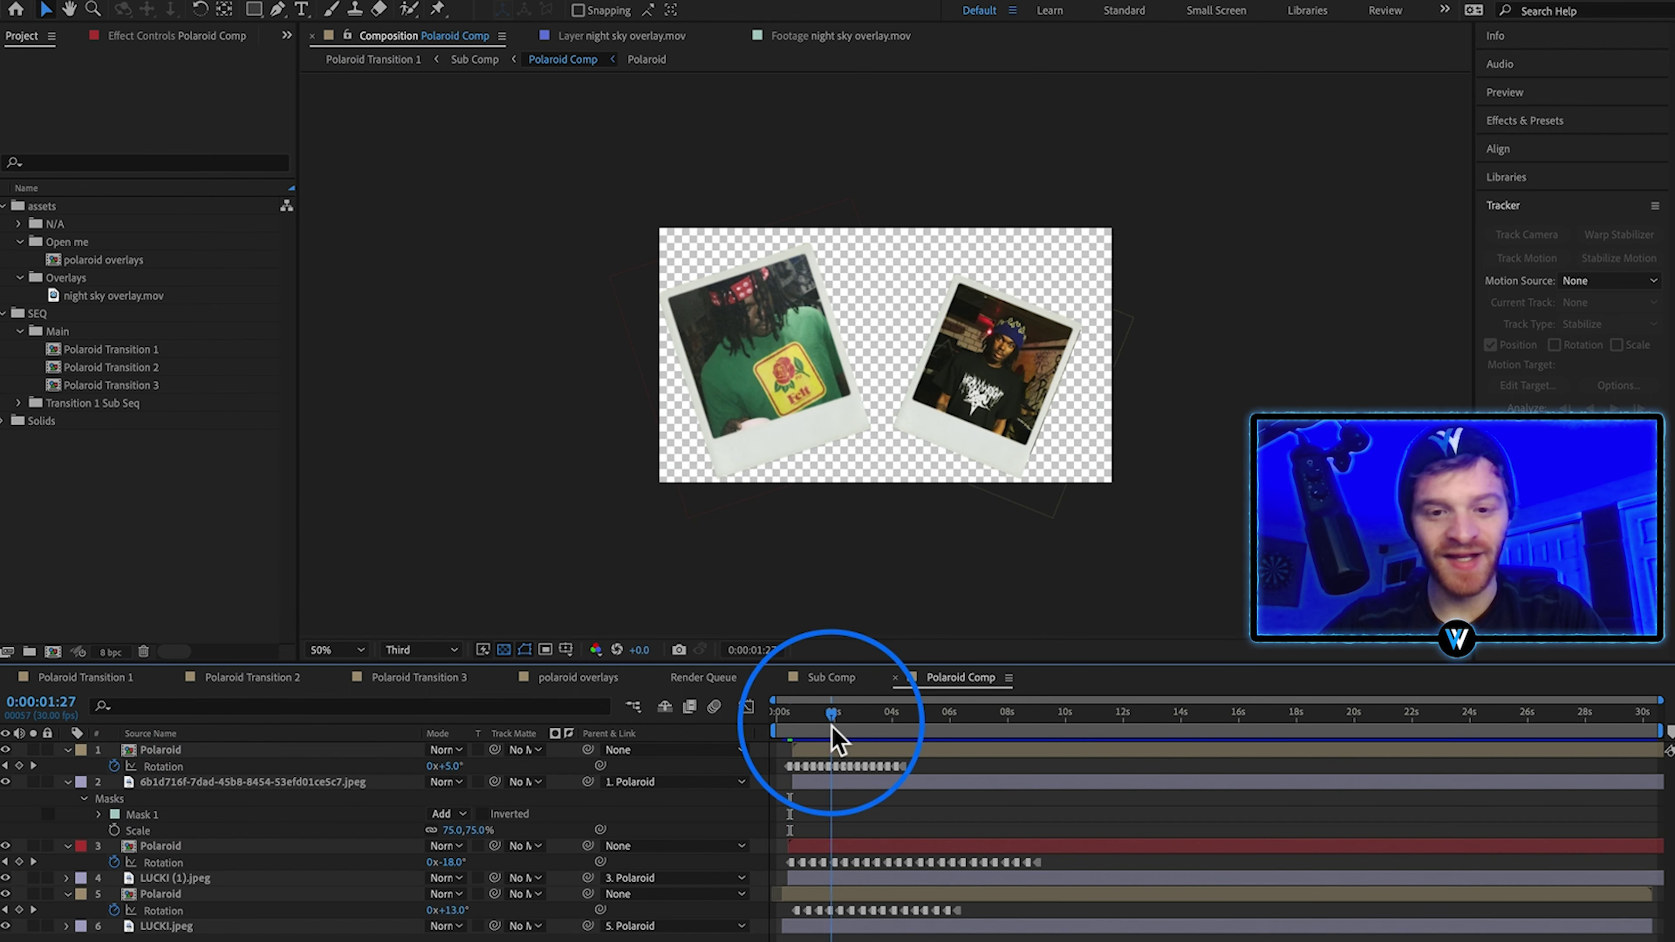
left_click_drag(833, 728, 850, 727)
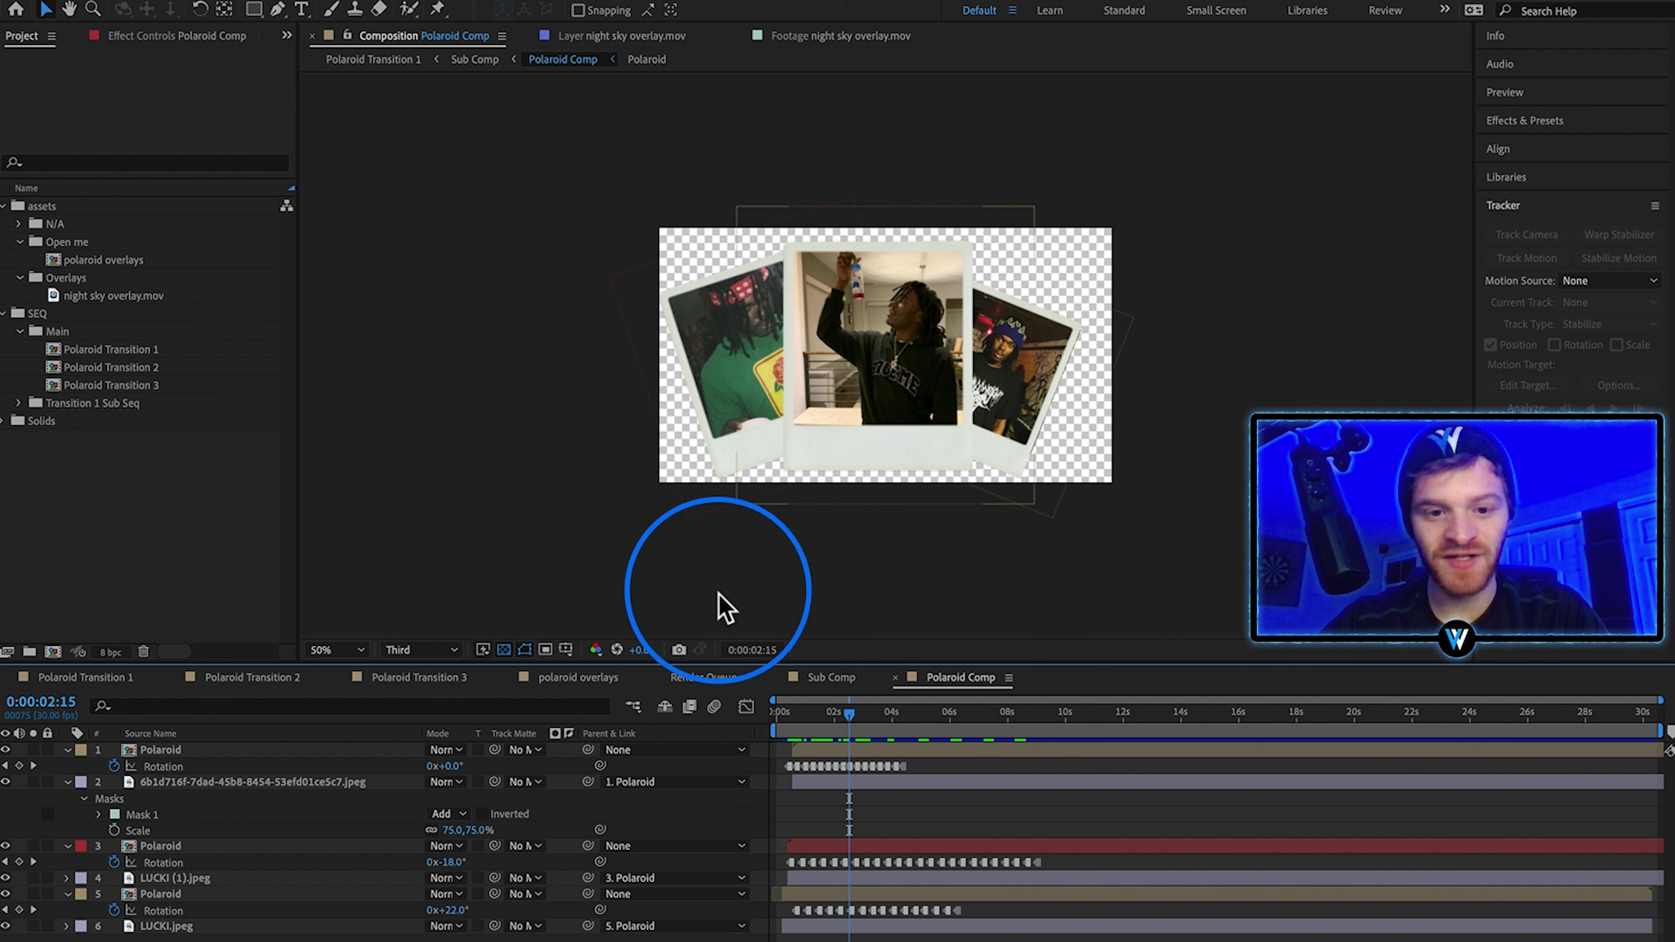
left_click(504, 649)
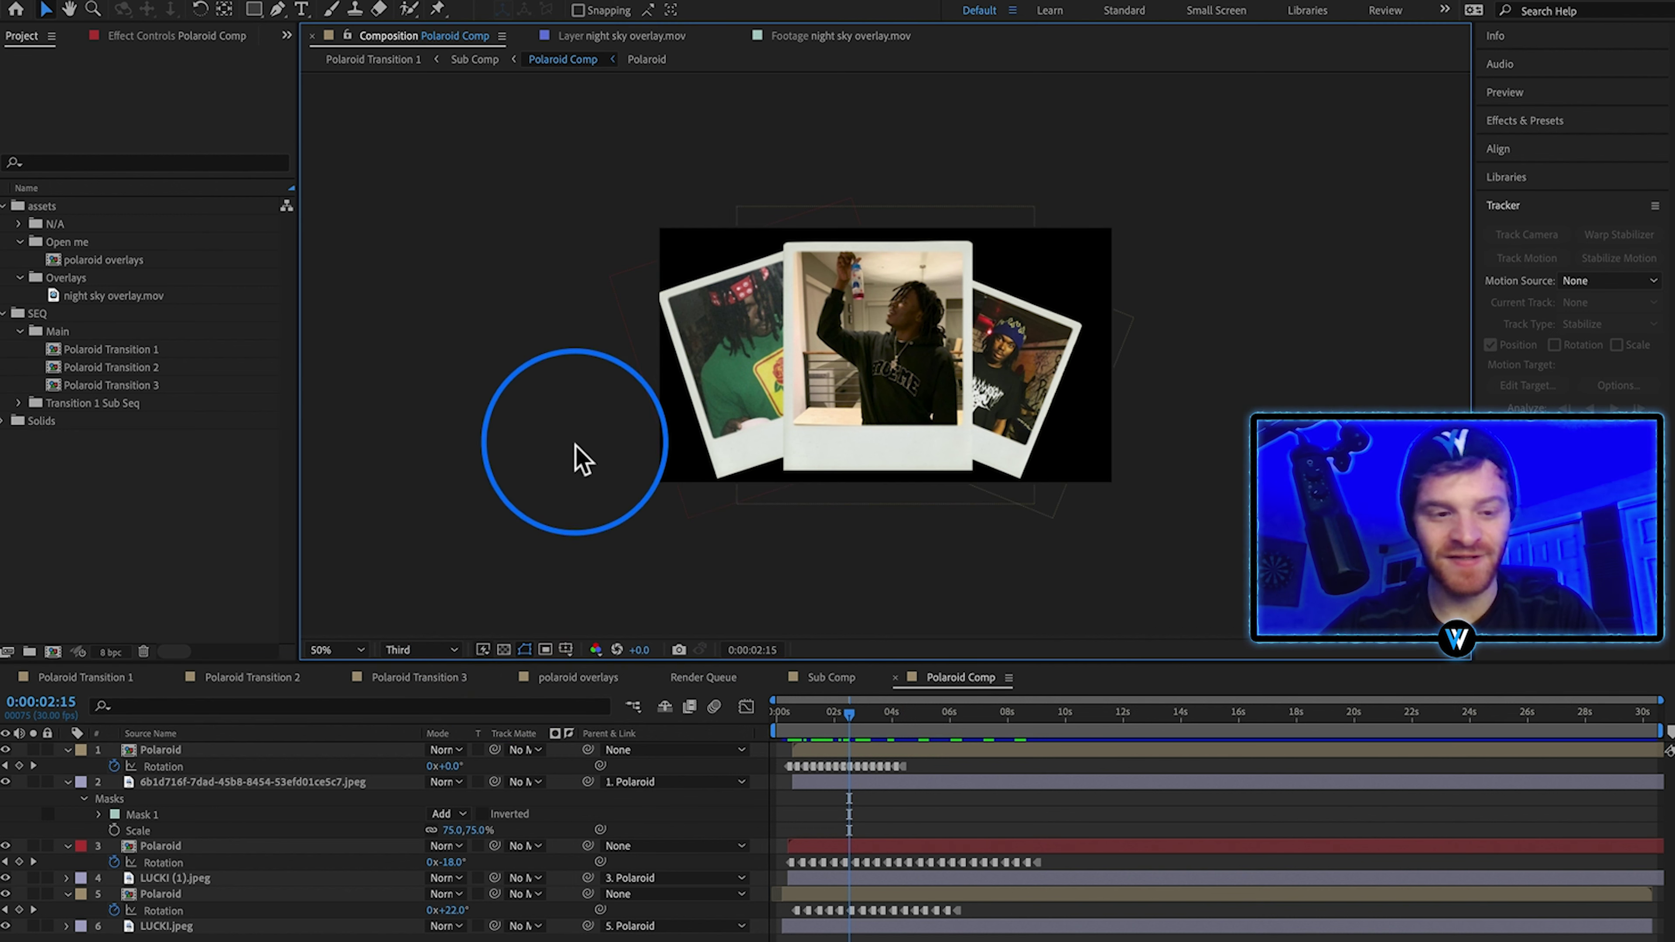
Step: Delete the LUCKI.jpeg, LUCKI (1).jpeg and centre photo layers, leaving empty polaroid frames
left_click(68, 750)
left_click(69, 767)
left_click(68, 782)
left_click(68, 815)
left_click(187, 830)
key("BackSpace")
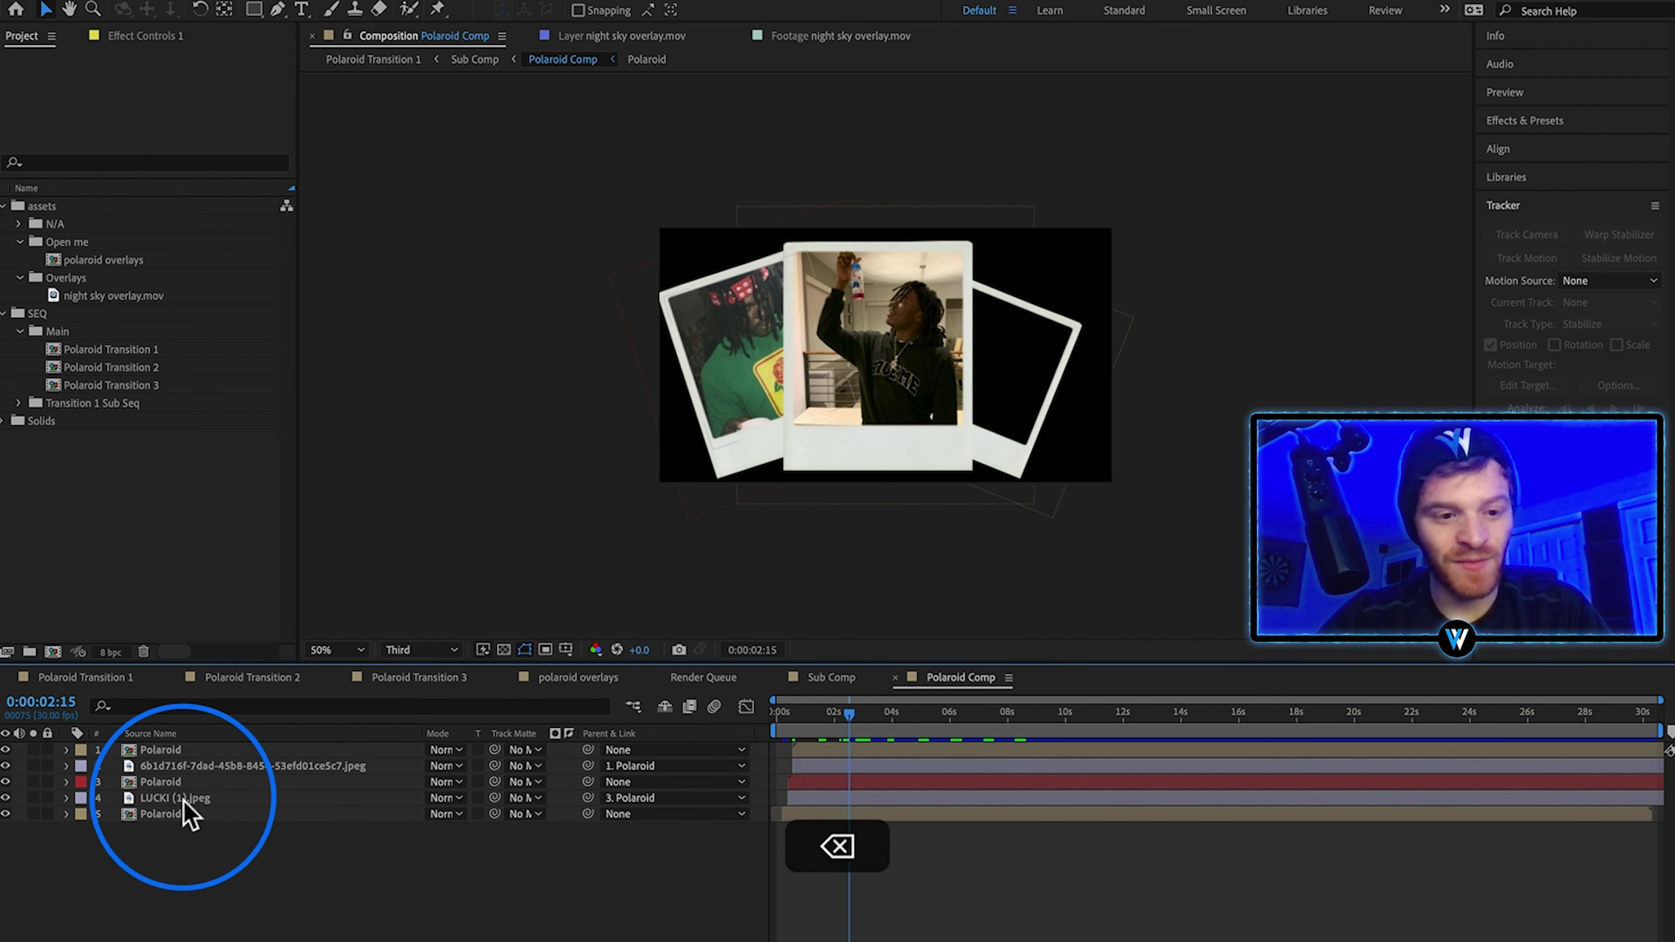
left_click(187, 798)
key("BackSpace")
left_click(187, 766)
key("BackSpace")
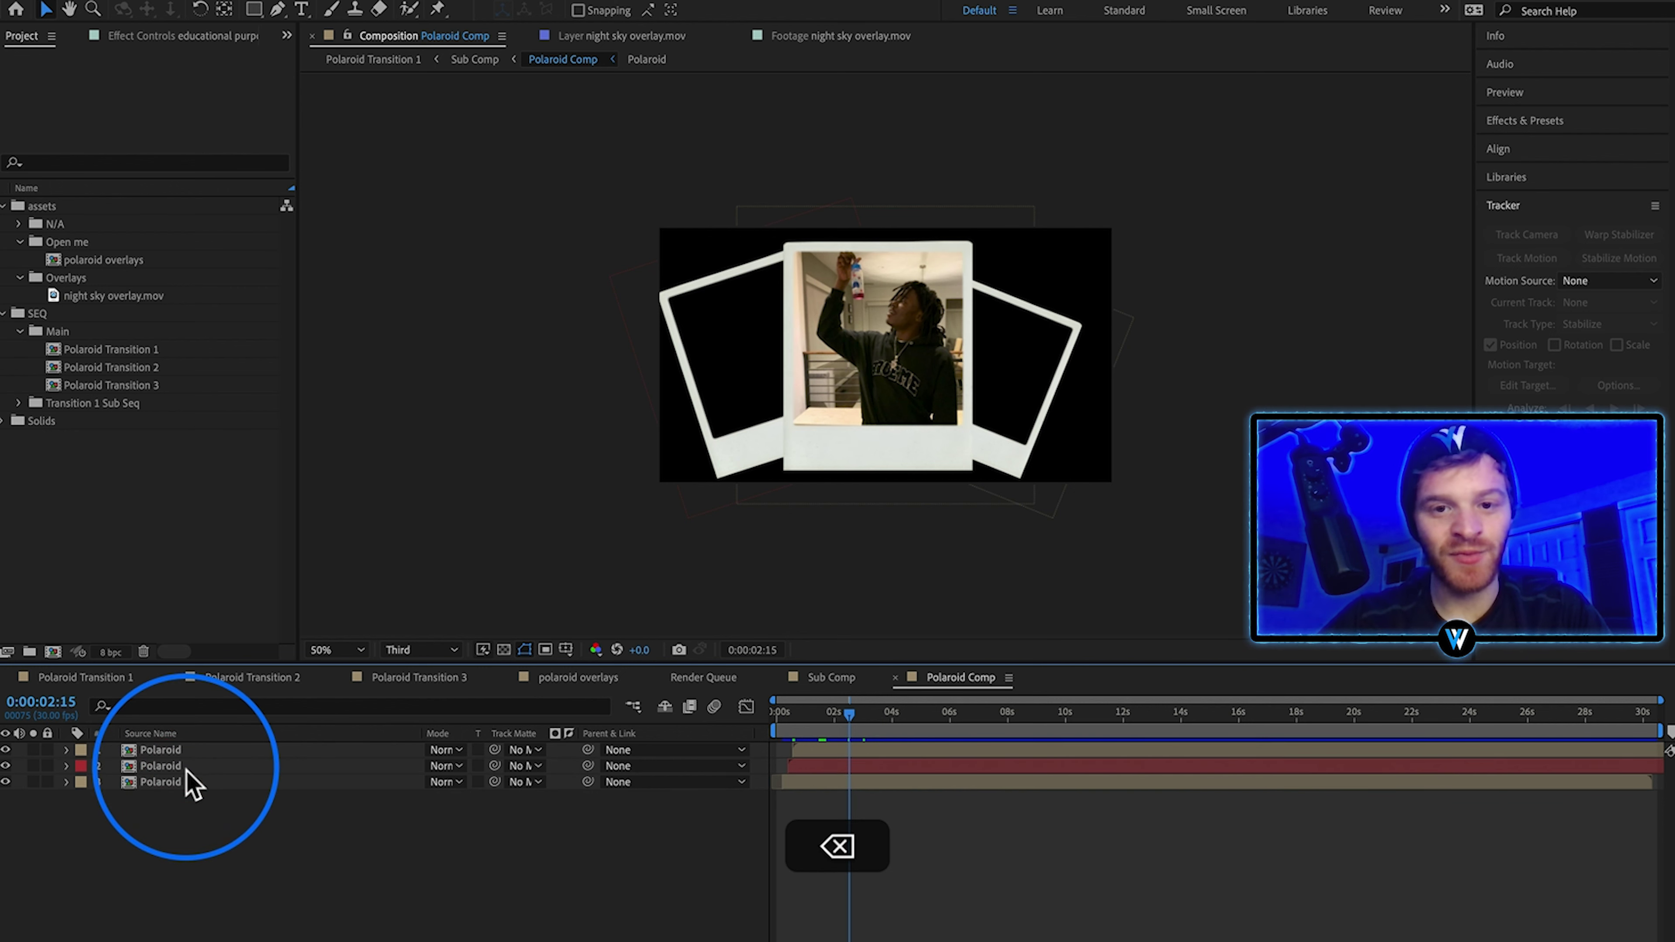
Step: Import HustleNFlow.00_01_18_08.Still014.png into the Polaroid Comp beneath the polaroid layers
left_click(224, 921)
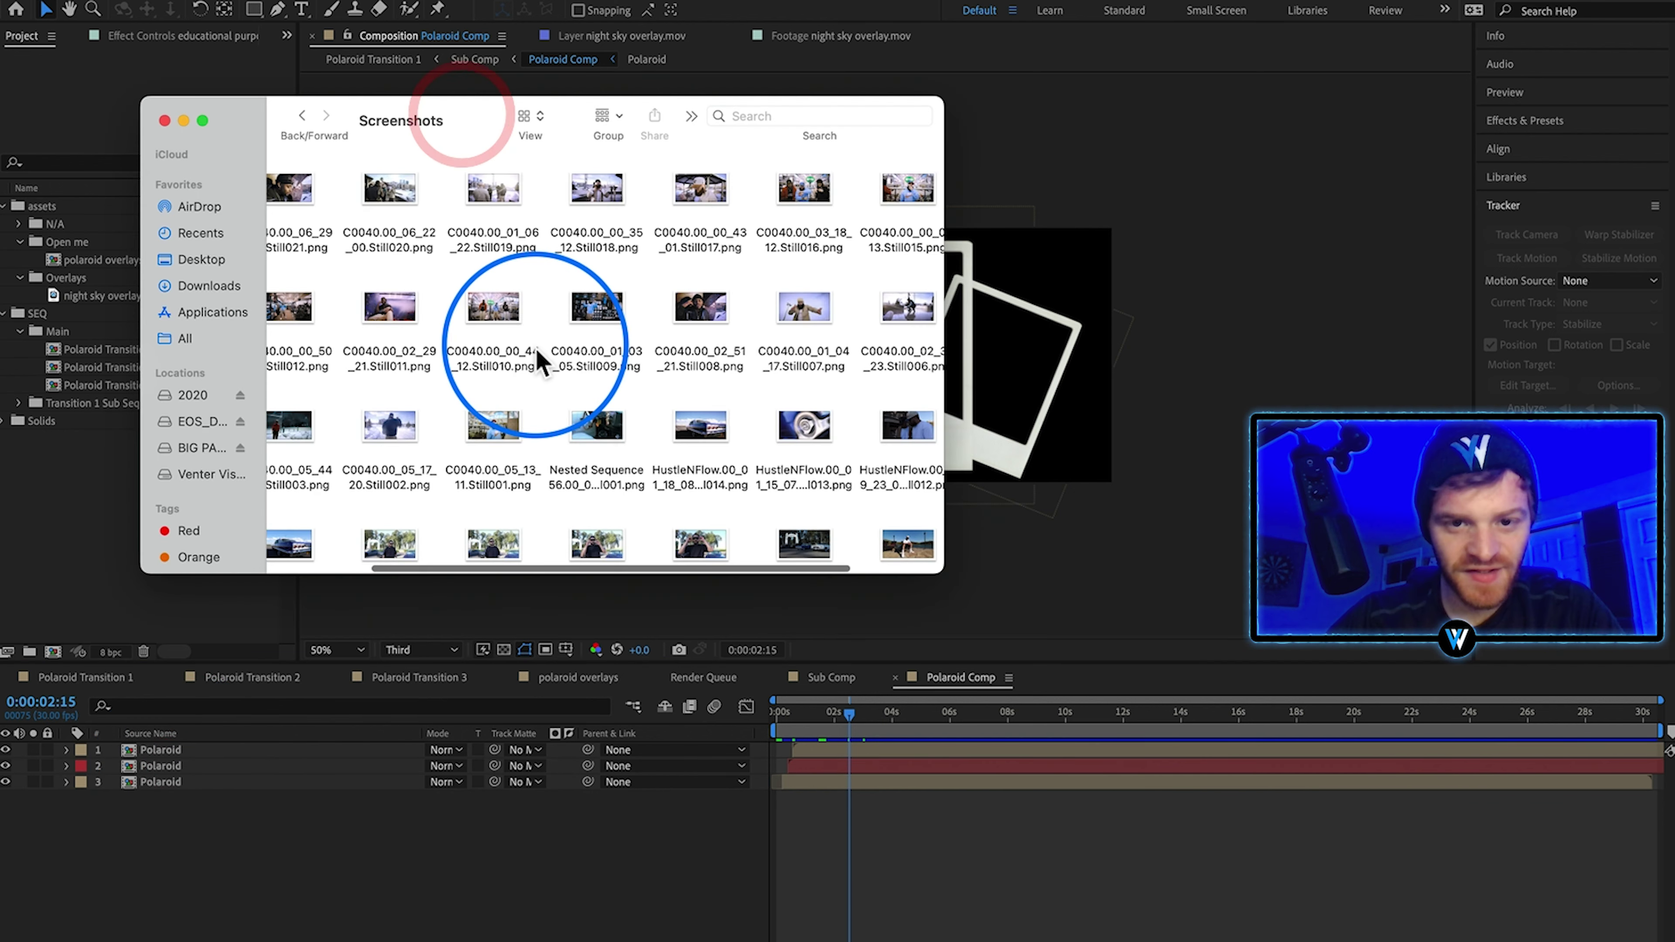
scroll(776, 436, "right", 2)
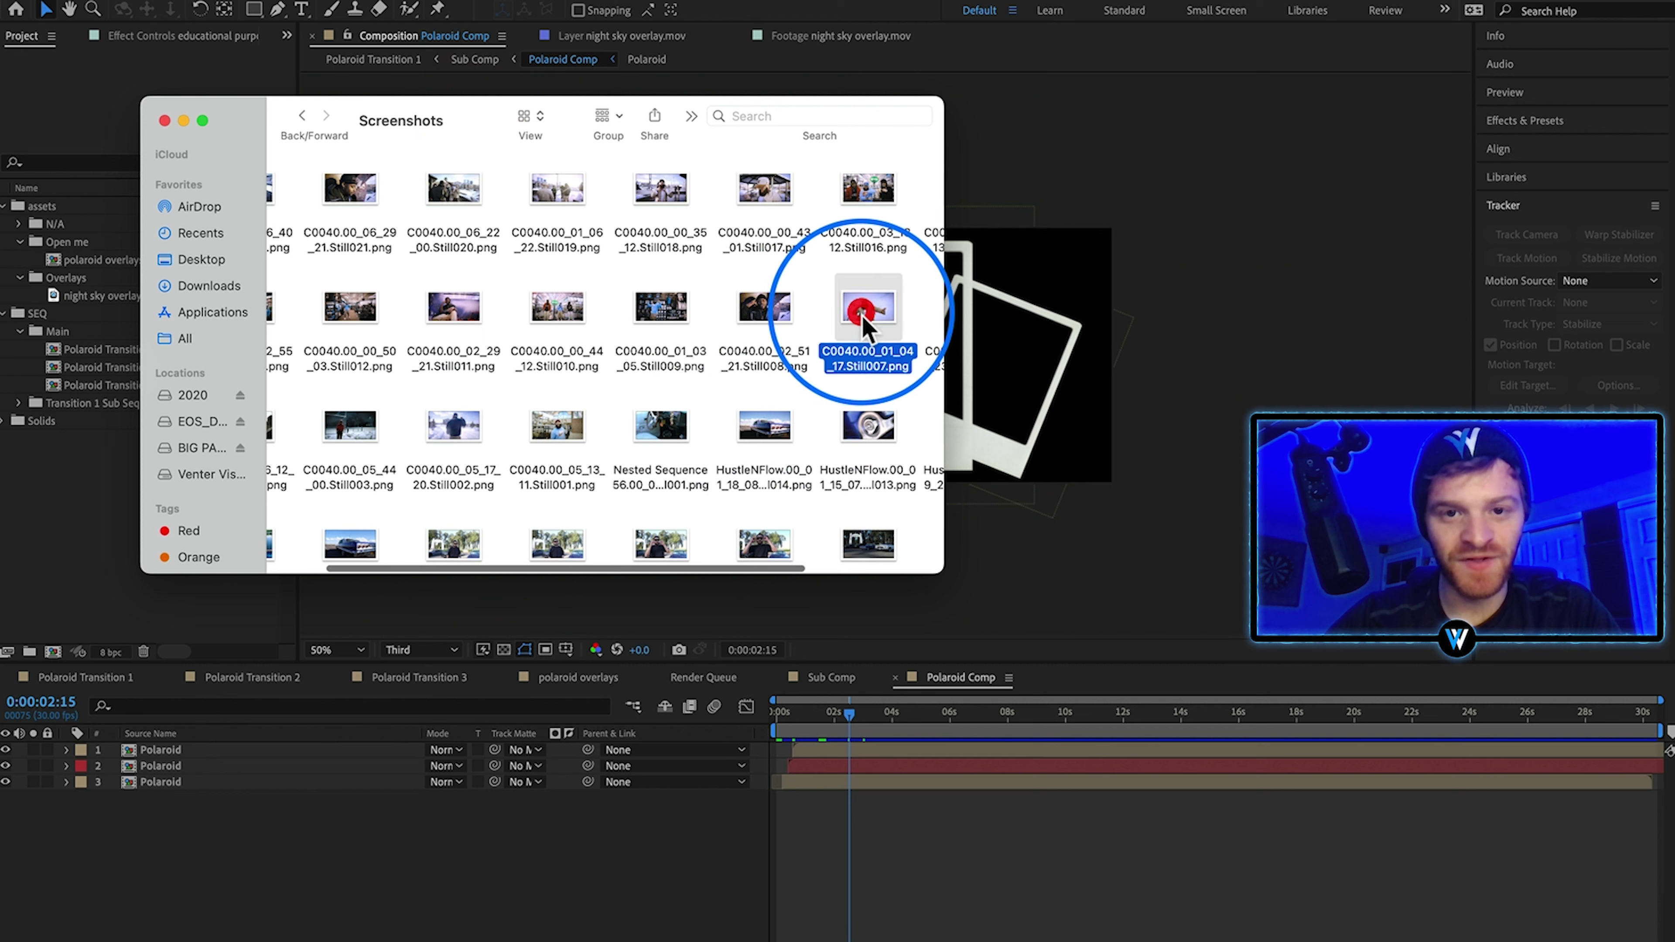
left_click_drag(866, 327, 394, 807)
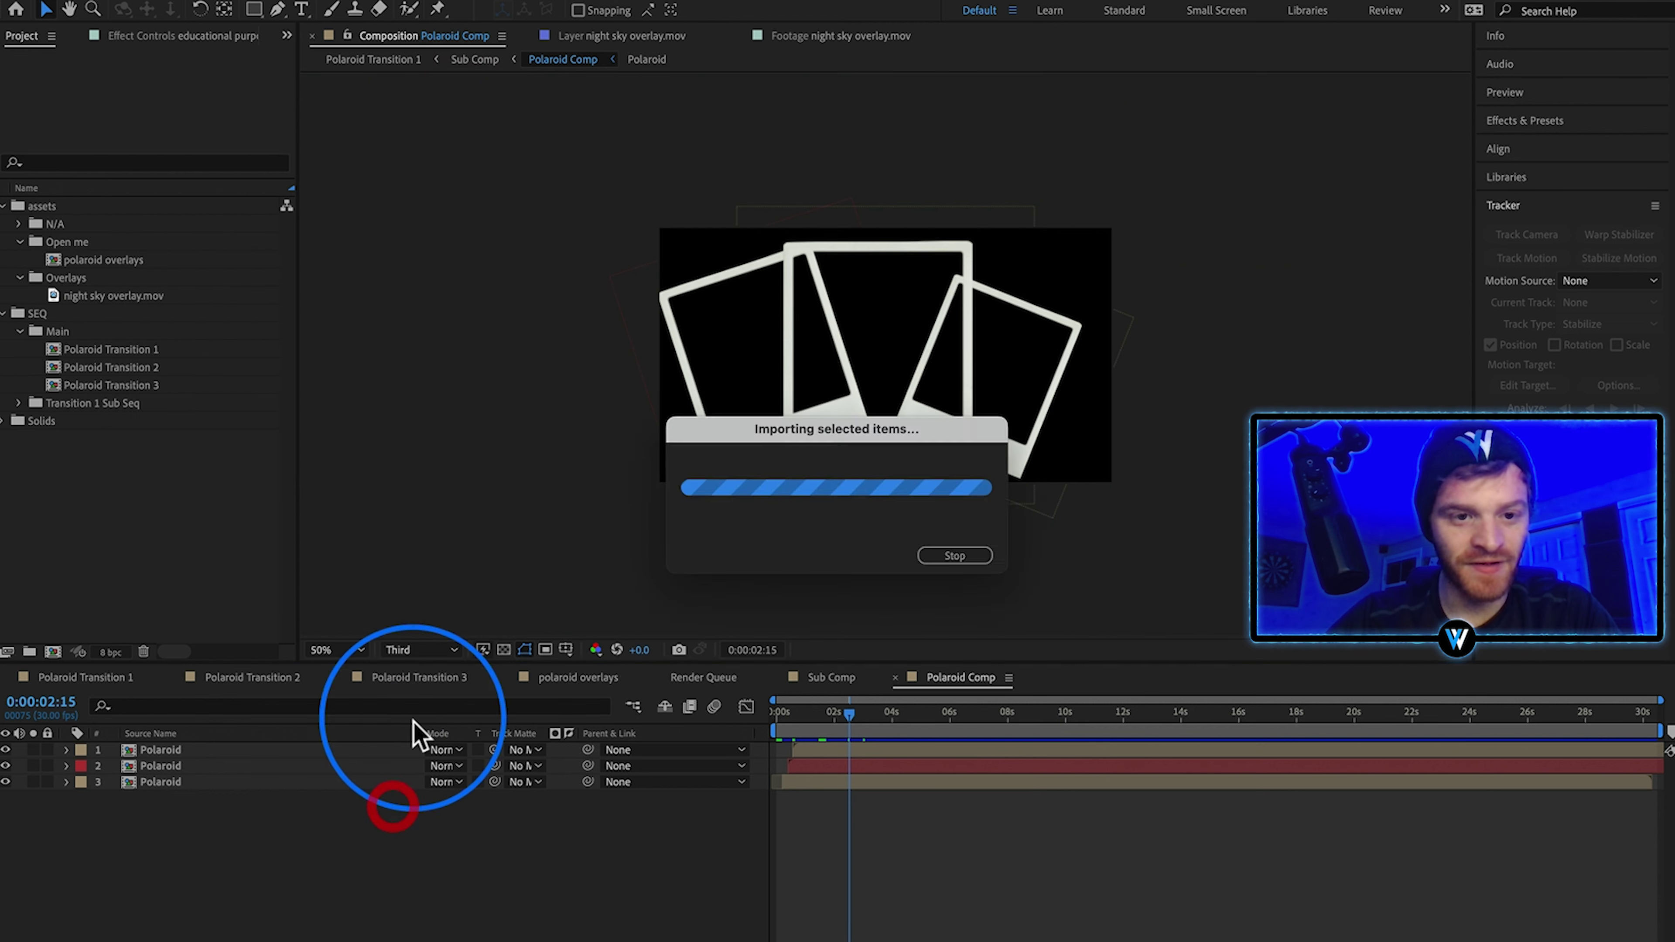
left_click_drag(263, 750, 238, 805)
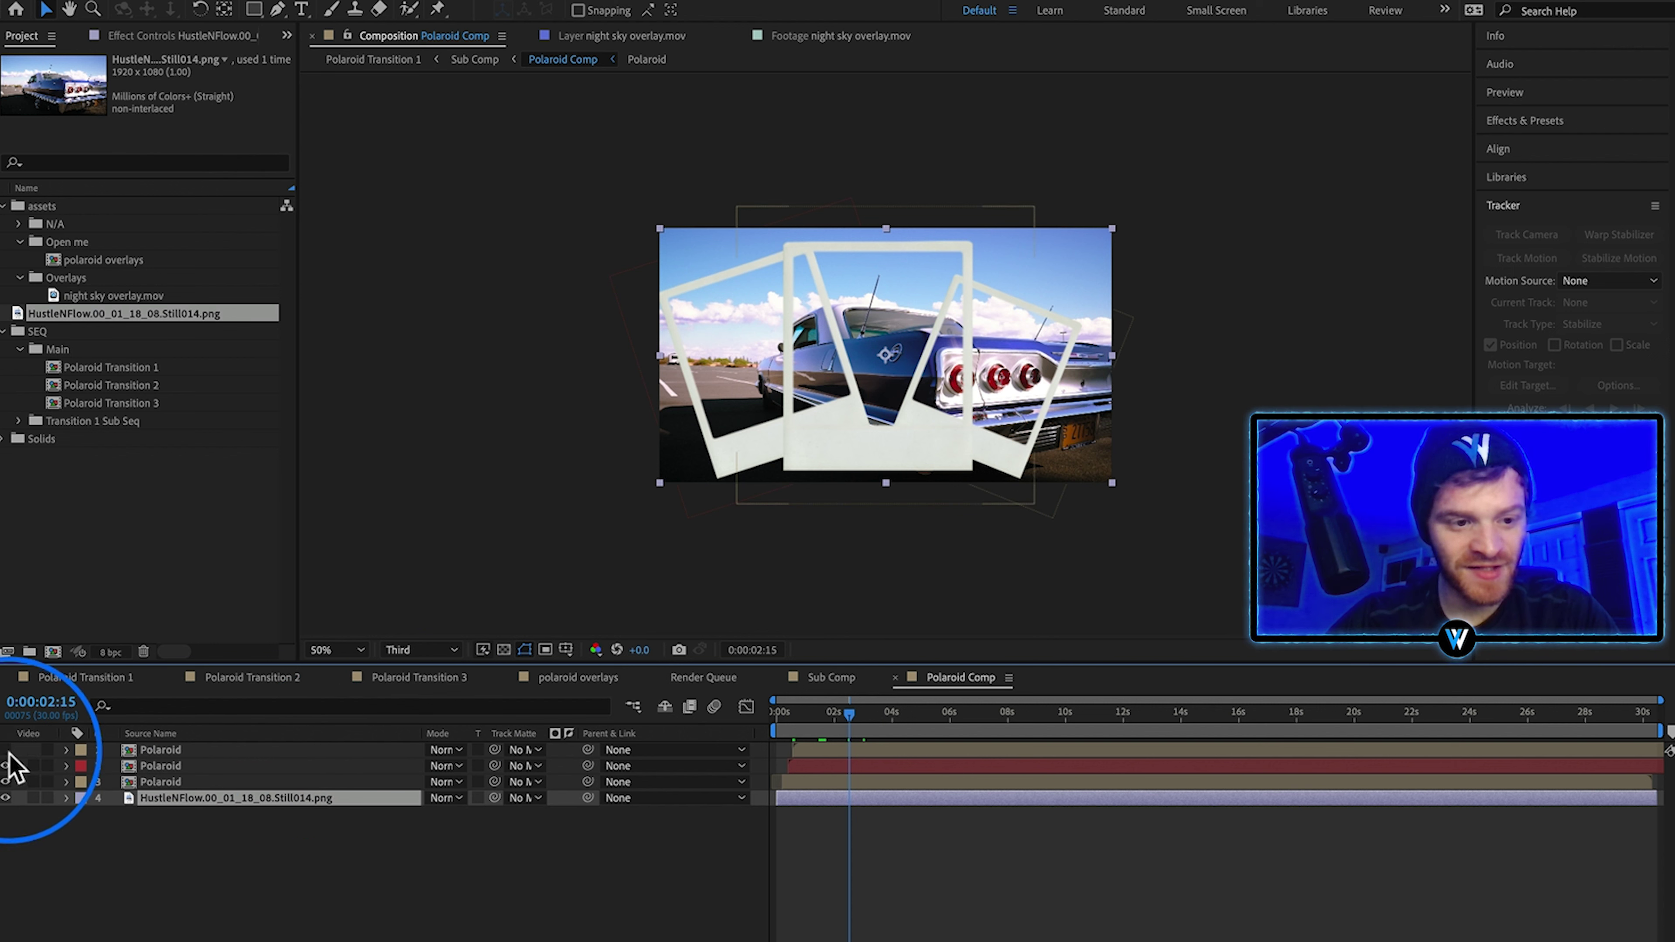
left_click(7, 765)
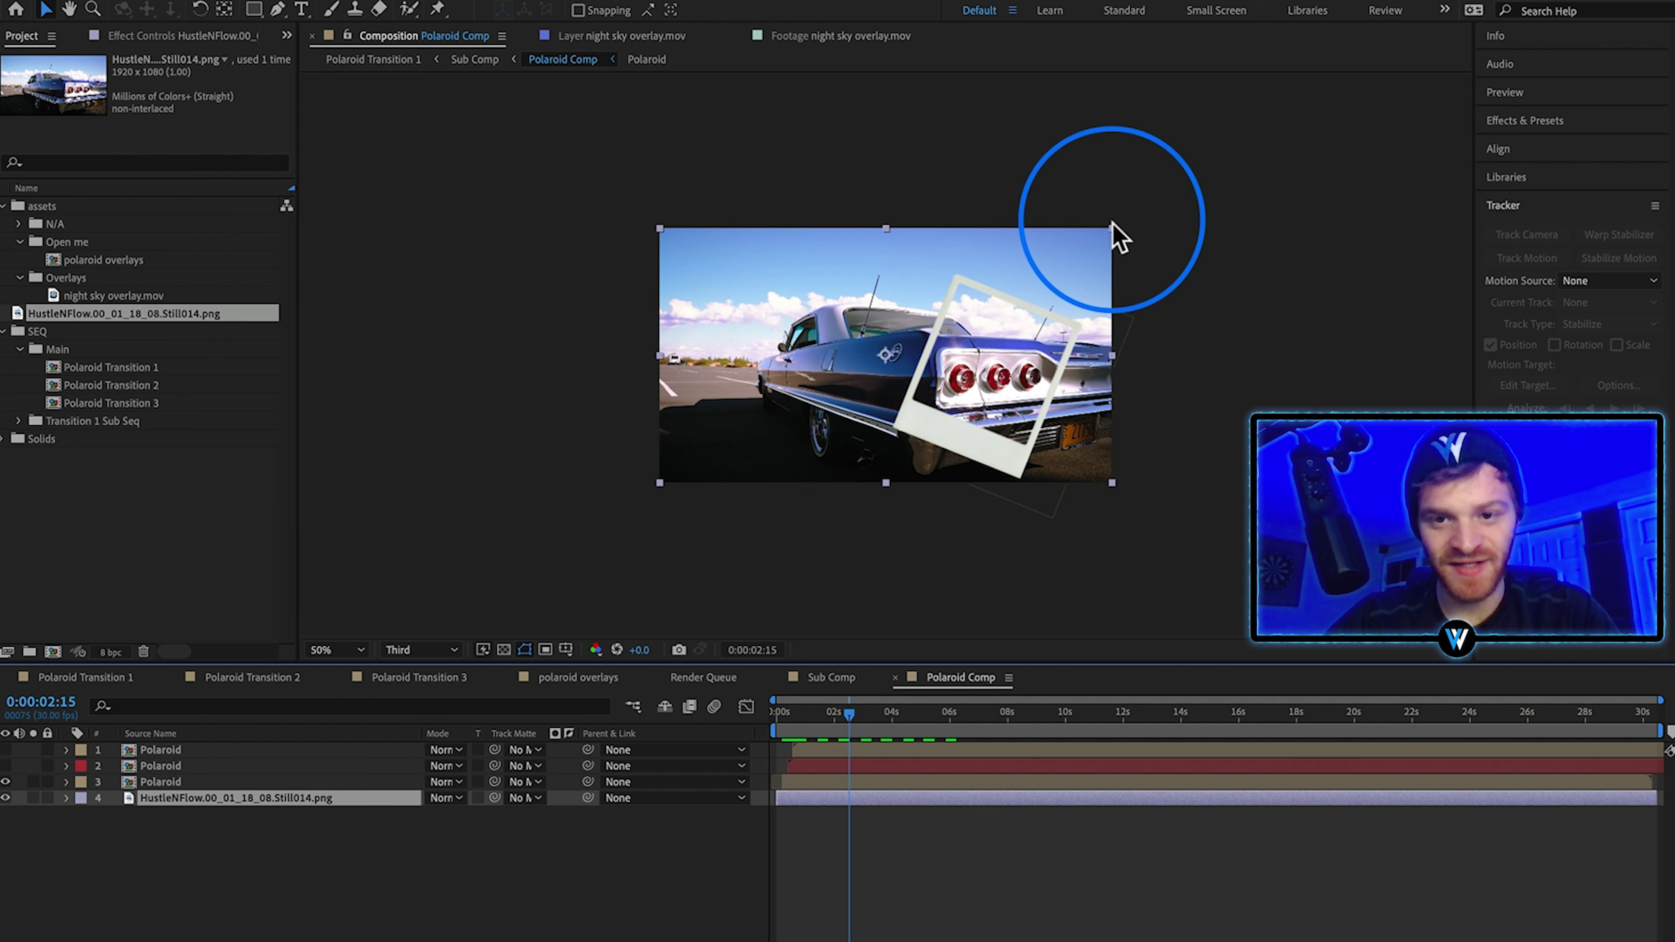
Step: Scale, move and rotate the car still to line up with the right-hand polaroid
left_click_drag(661, 355, 754, 357)
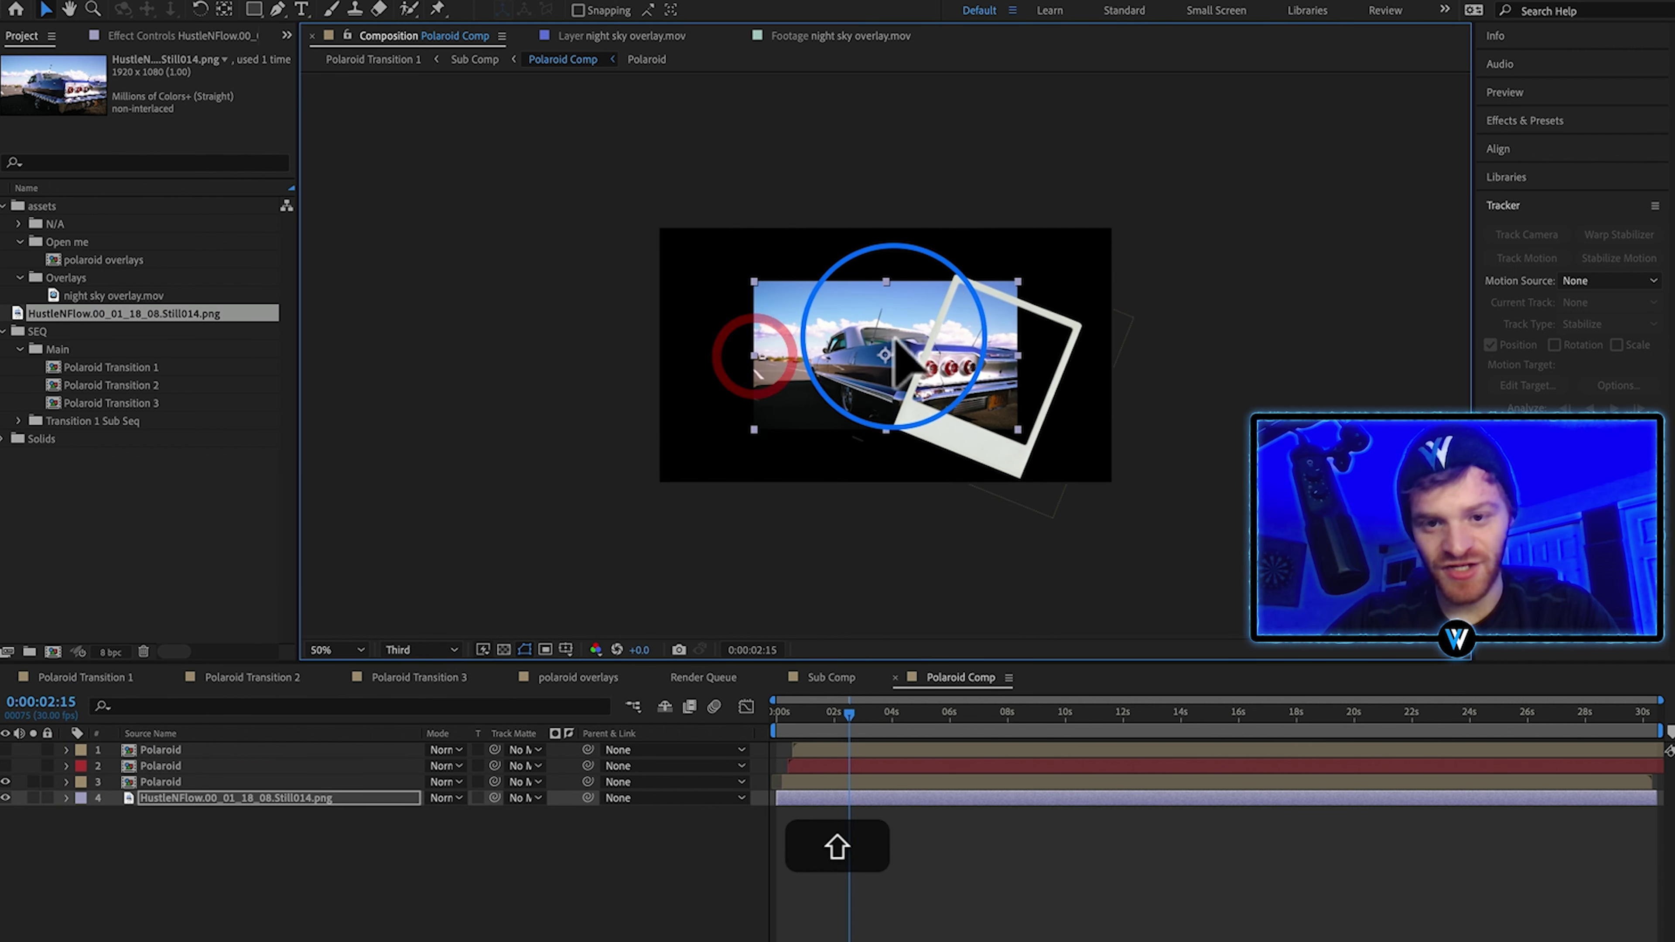
left_click_drag(893, 338, 959, 342)
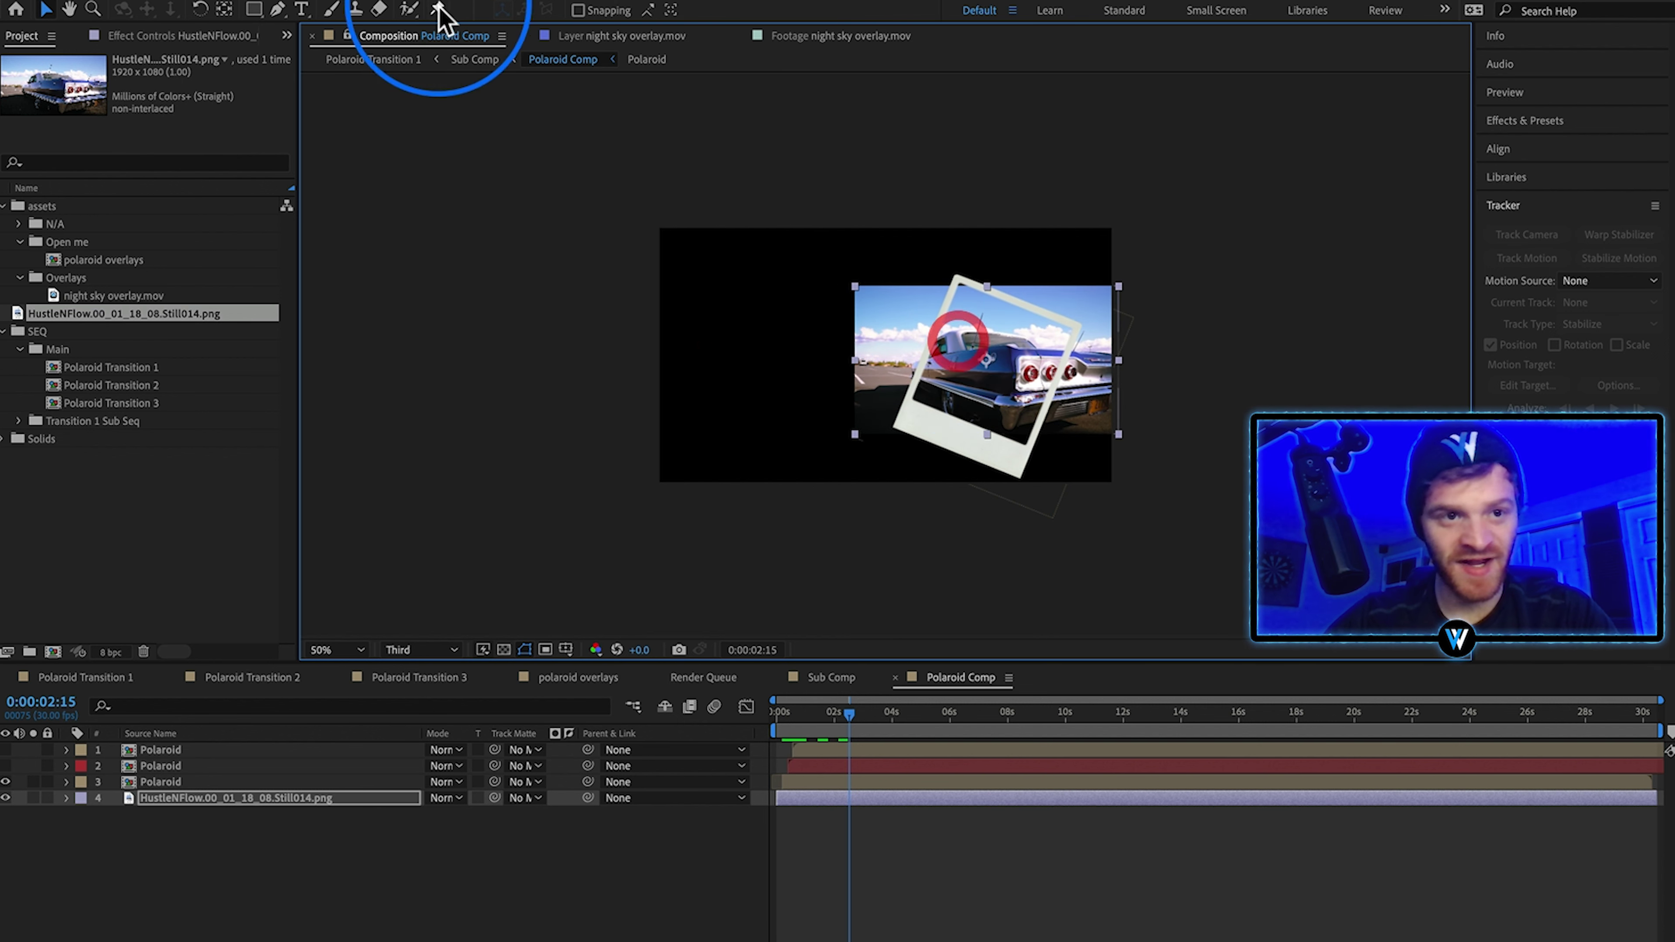
left_click(199, 9)
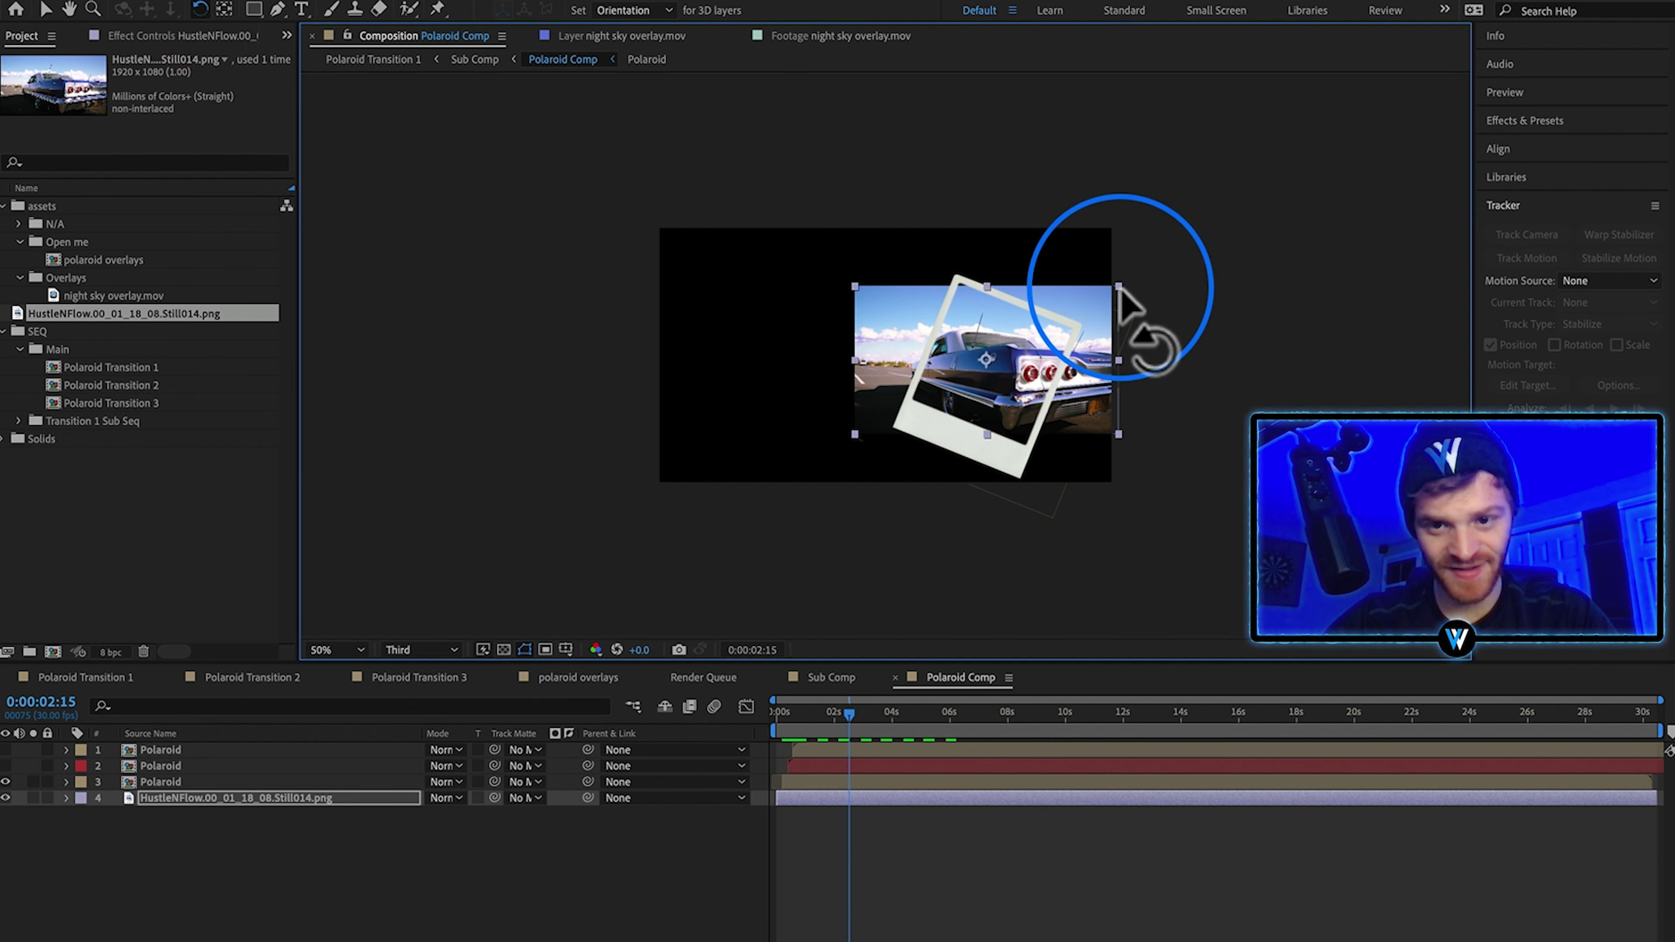
left_click_drag(1133, 330, 1134, 382)
left_click(274, 7)
Step: Pen-mask the car still to the shape of the polaroid's opening
left_click(957, 281)
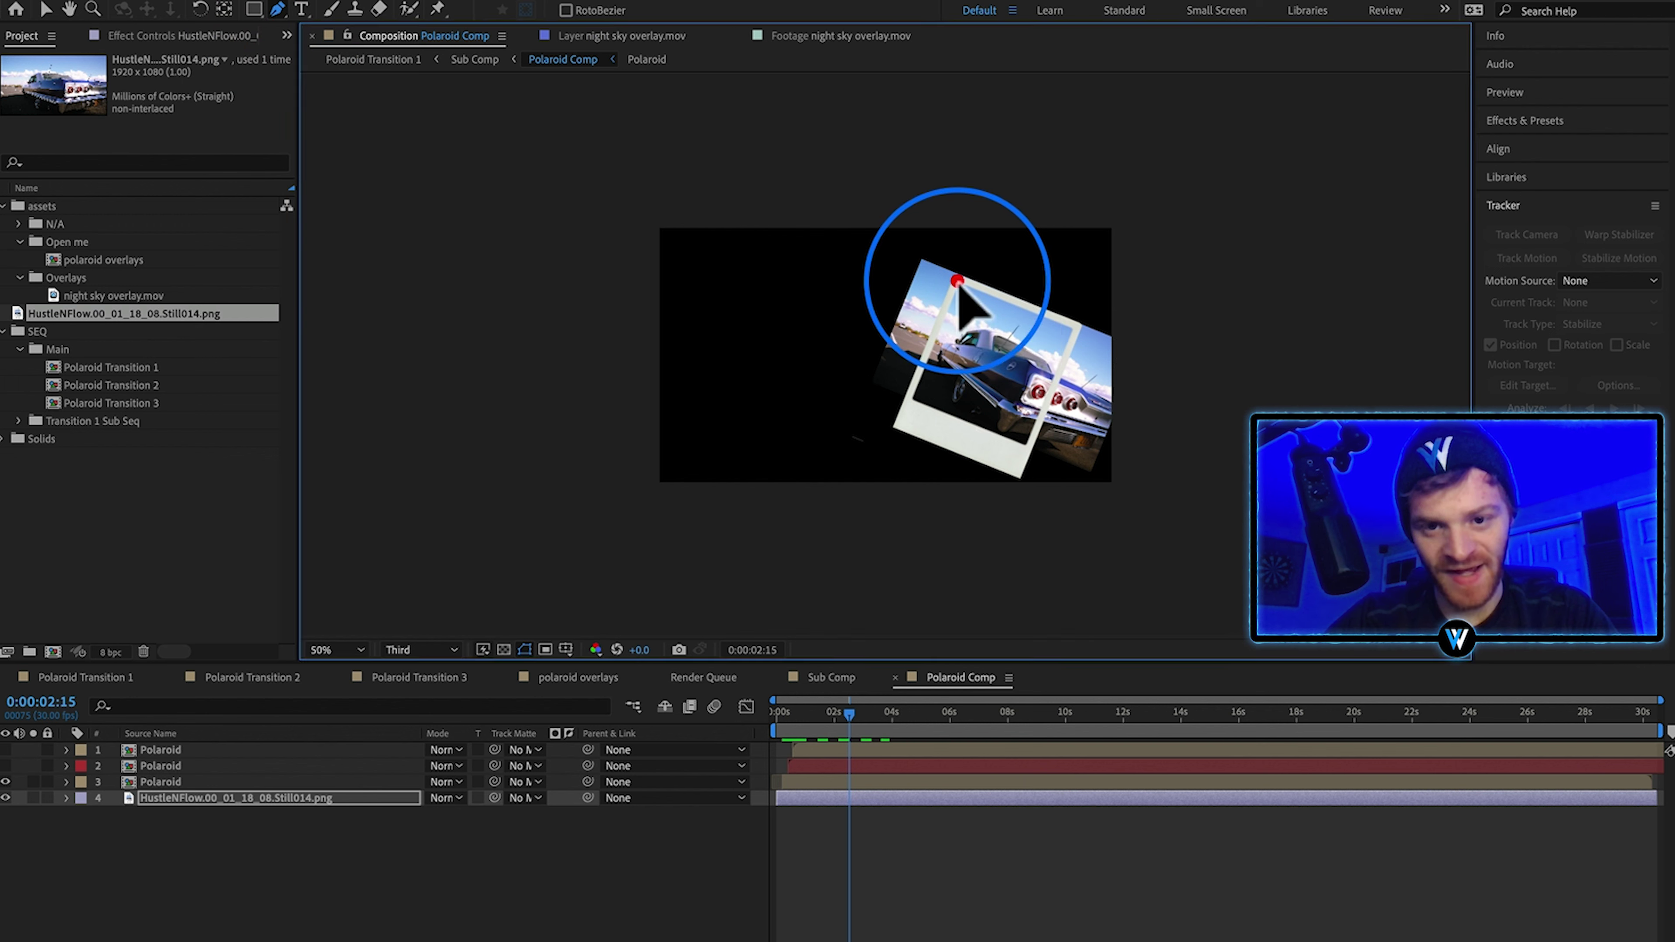
left_click(1024, 453)
left_click(1077, 325)
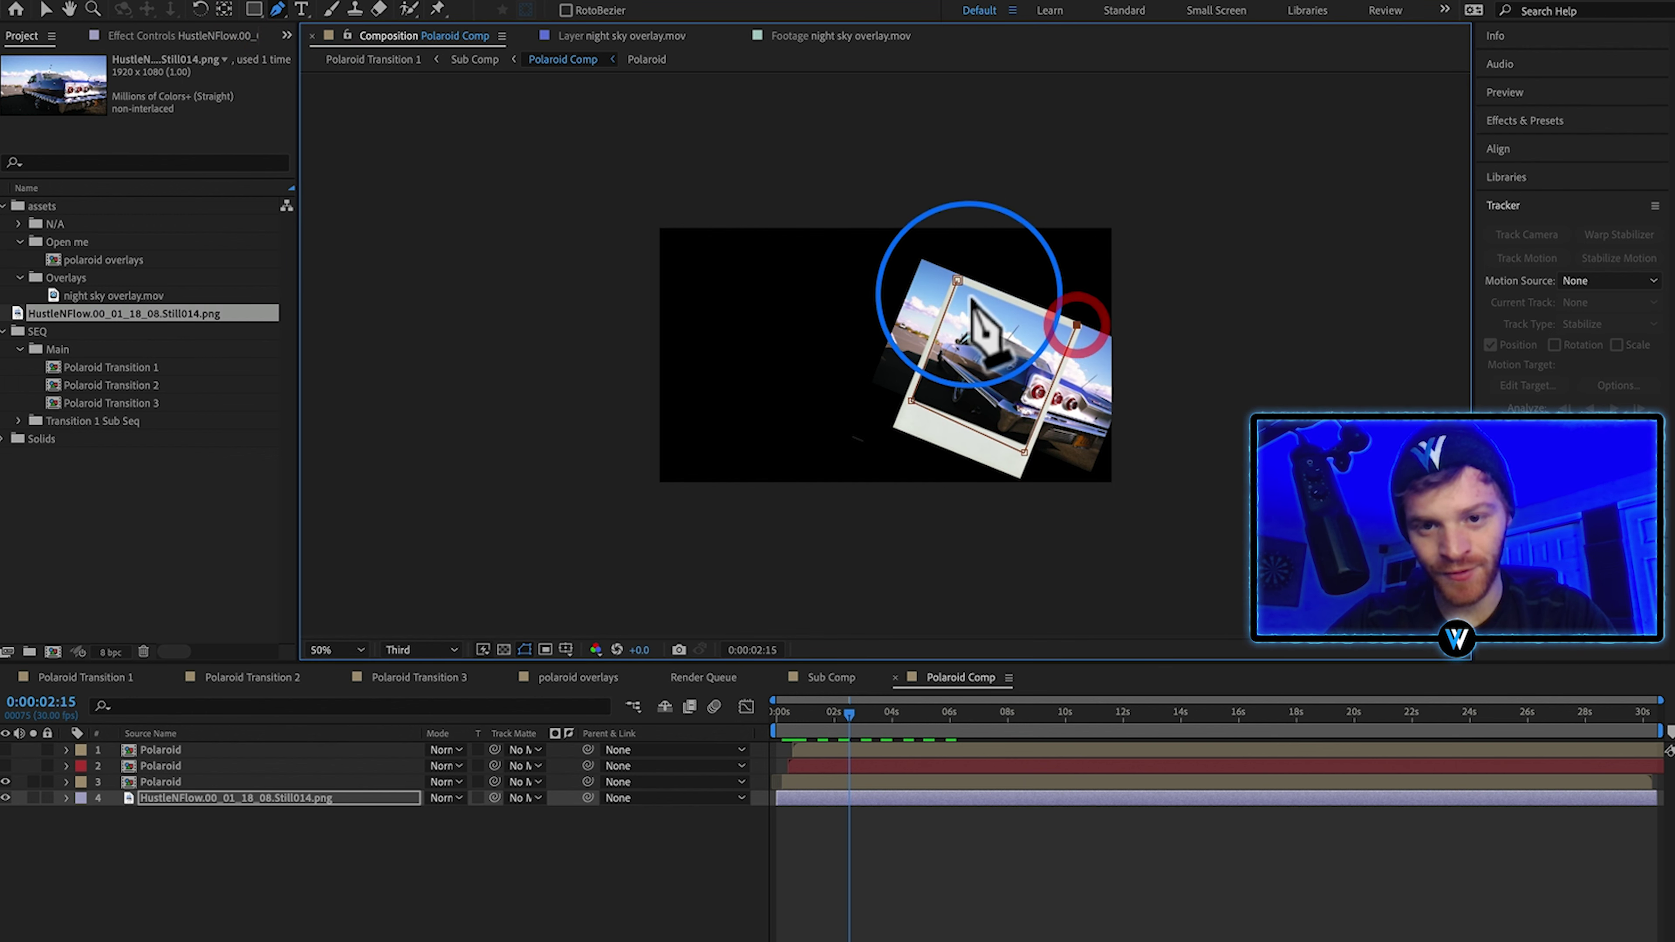
left_click(957, 280)
key("v")
left_click(553, 883)
Step: Parent the car still to layer 3 Polaroid and scrub to confirm it moves along
left_click(316, 806)
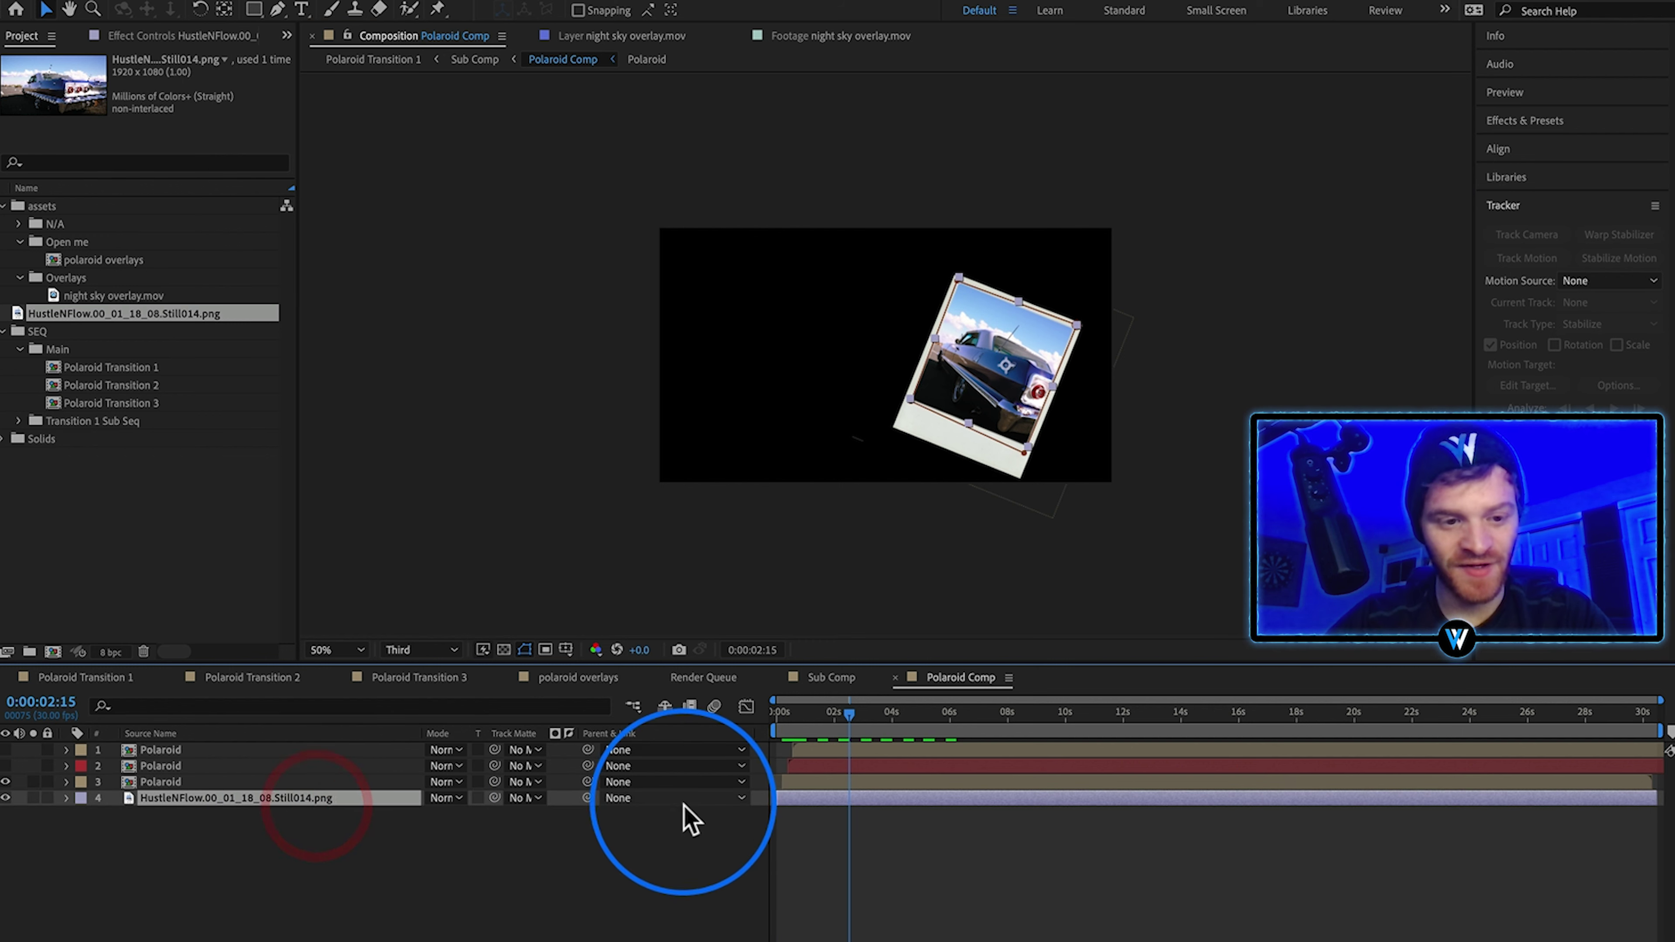
left_click(282, 797)
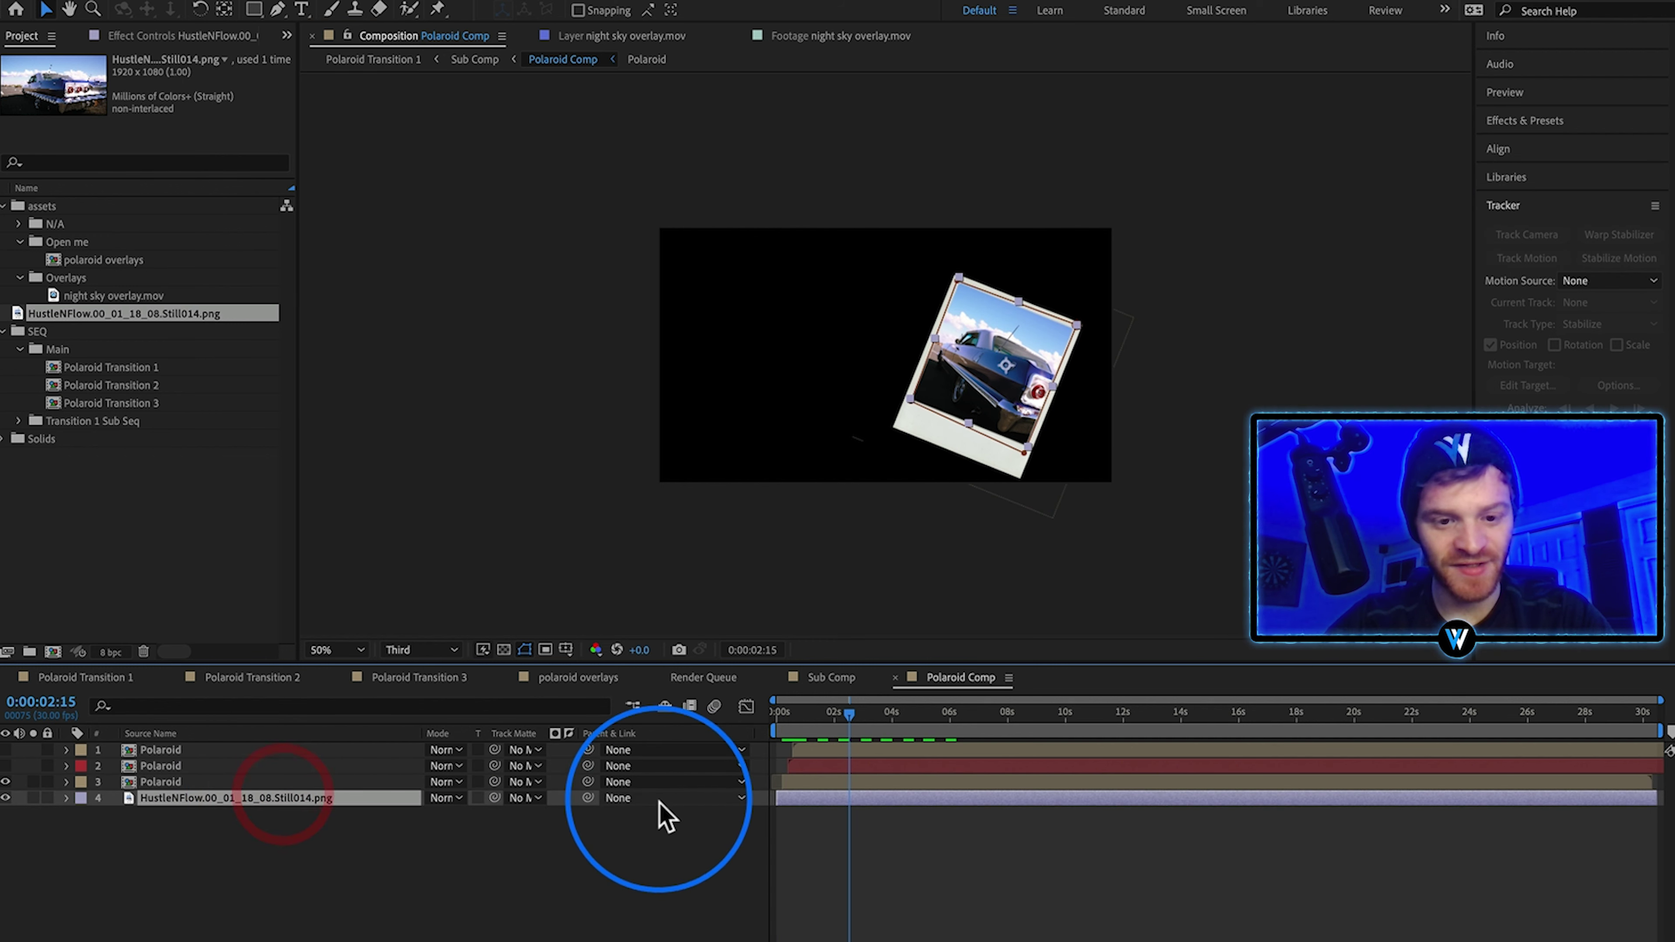
left_click_drag(552, 801, 340, 784)
left_click_drag(909, 739, 991, 776)
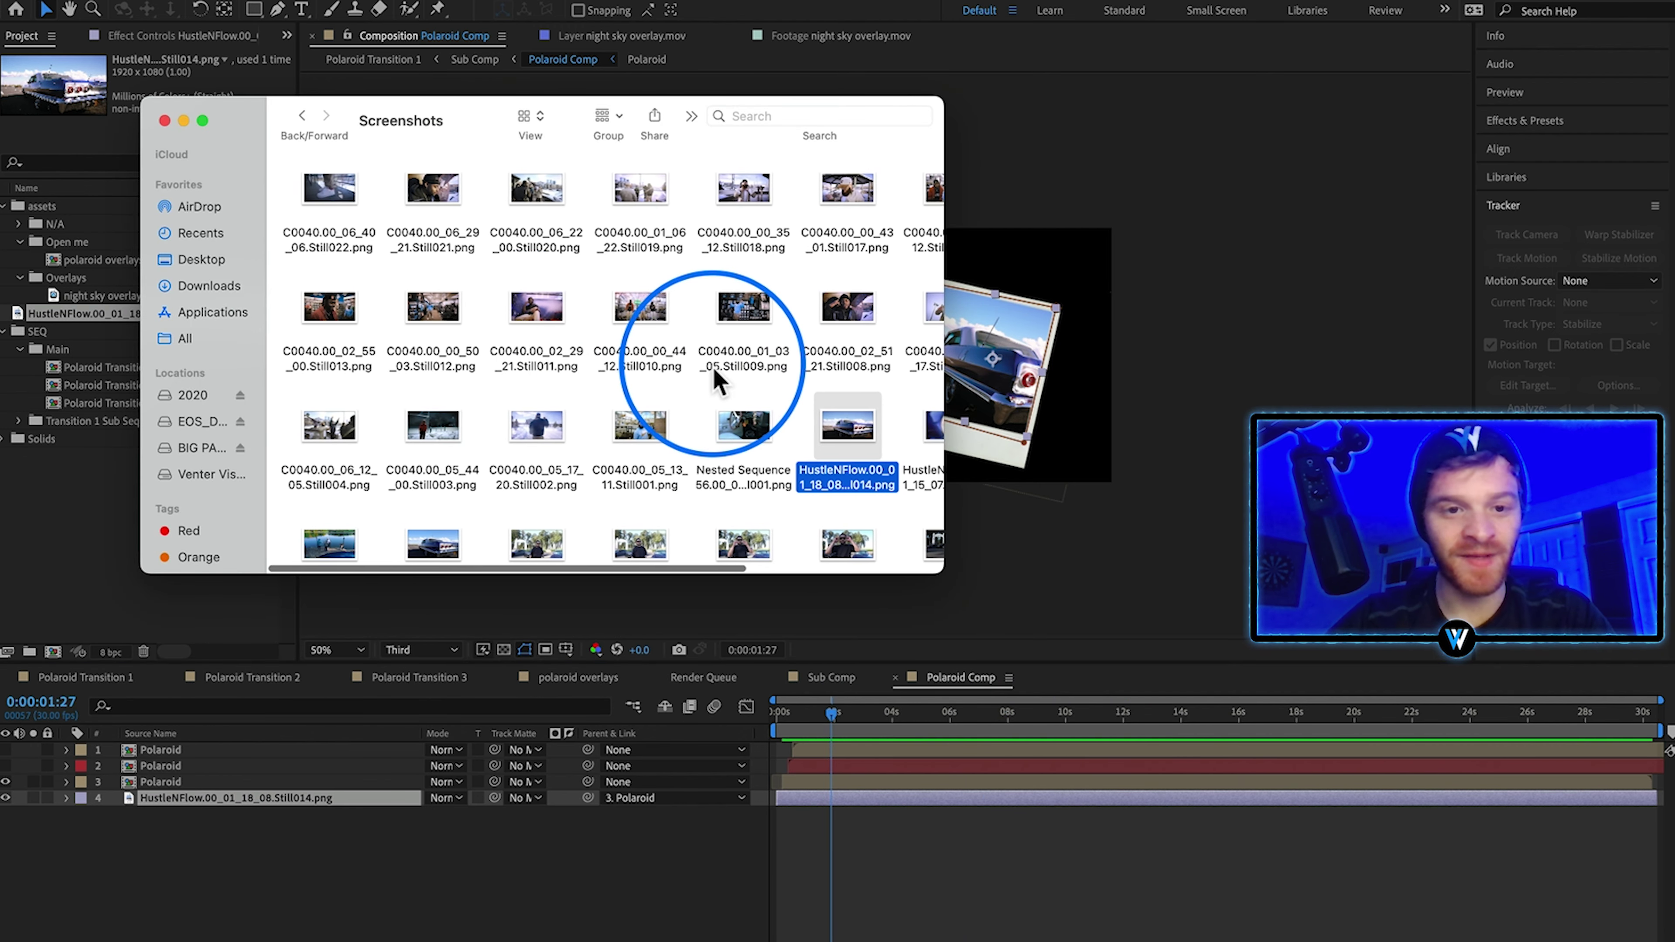
Step: Return to the After Effects timeline of Polaroid Transition 1
left_click(917, 898)
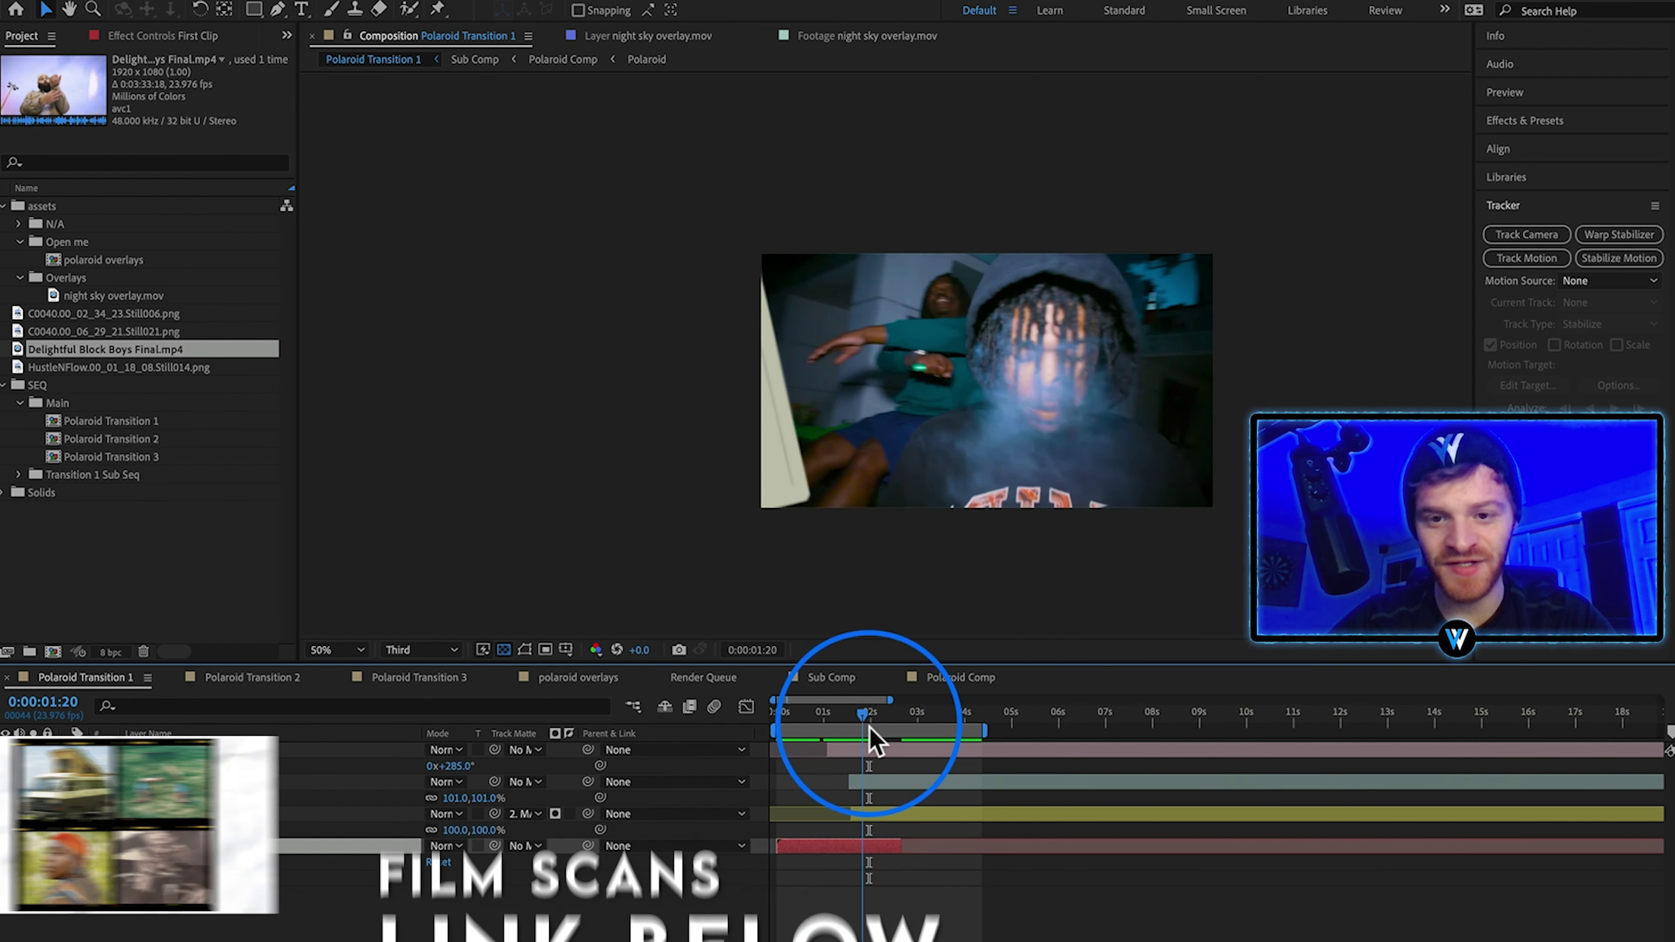
Step: Open the Second Clip precomp and delete the videoplayback (1).mp4 footage layer
left_click(871, 722)
double_click(888, 819)
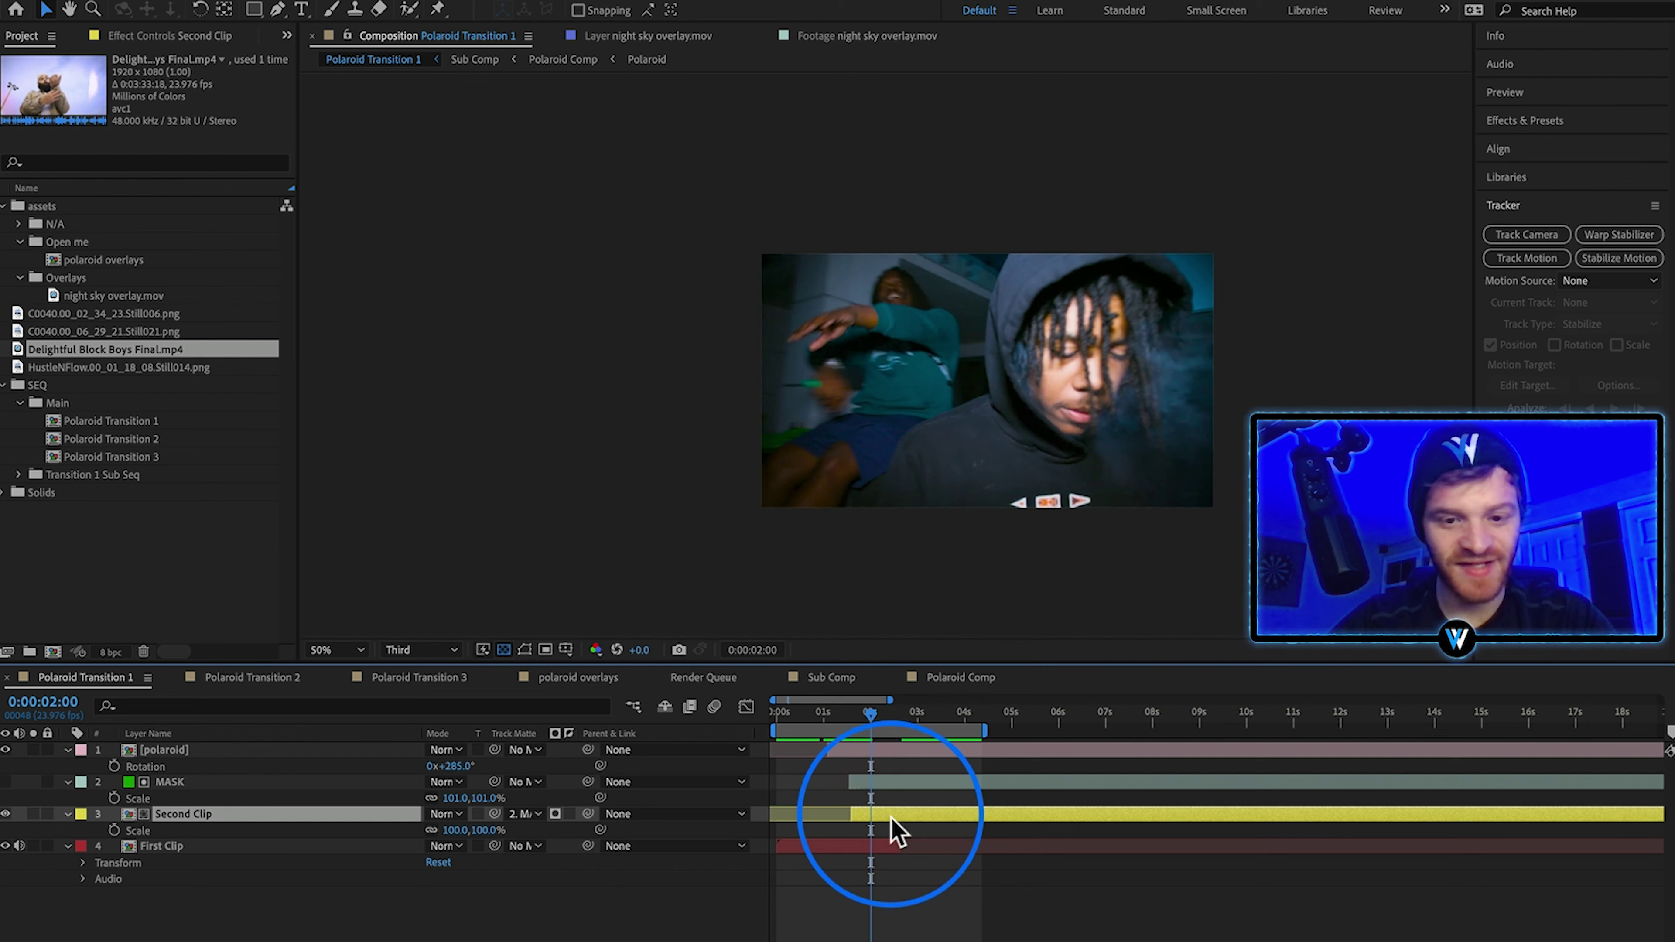
left_click(865, 746)
key("Delete")
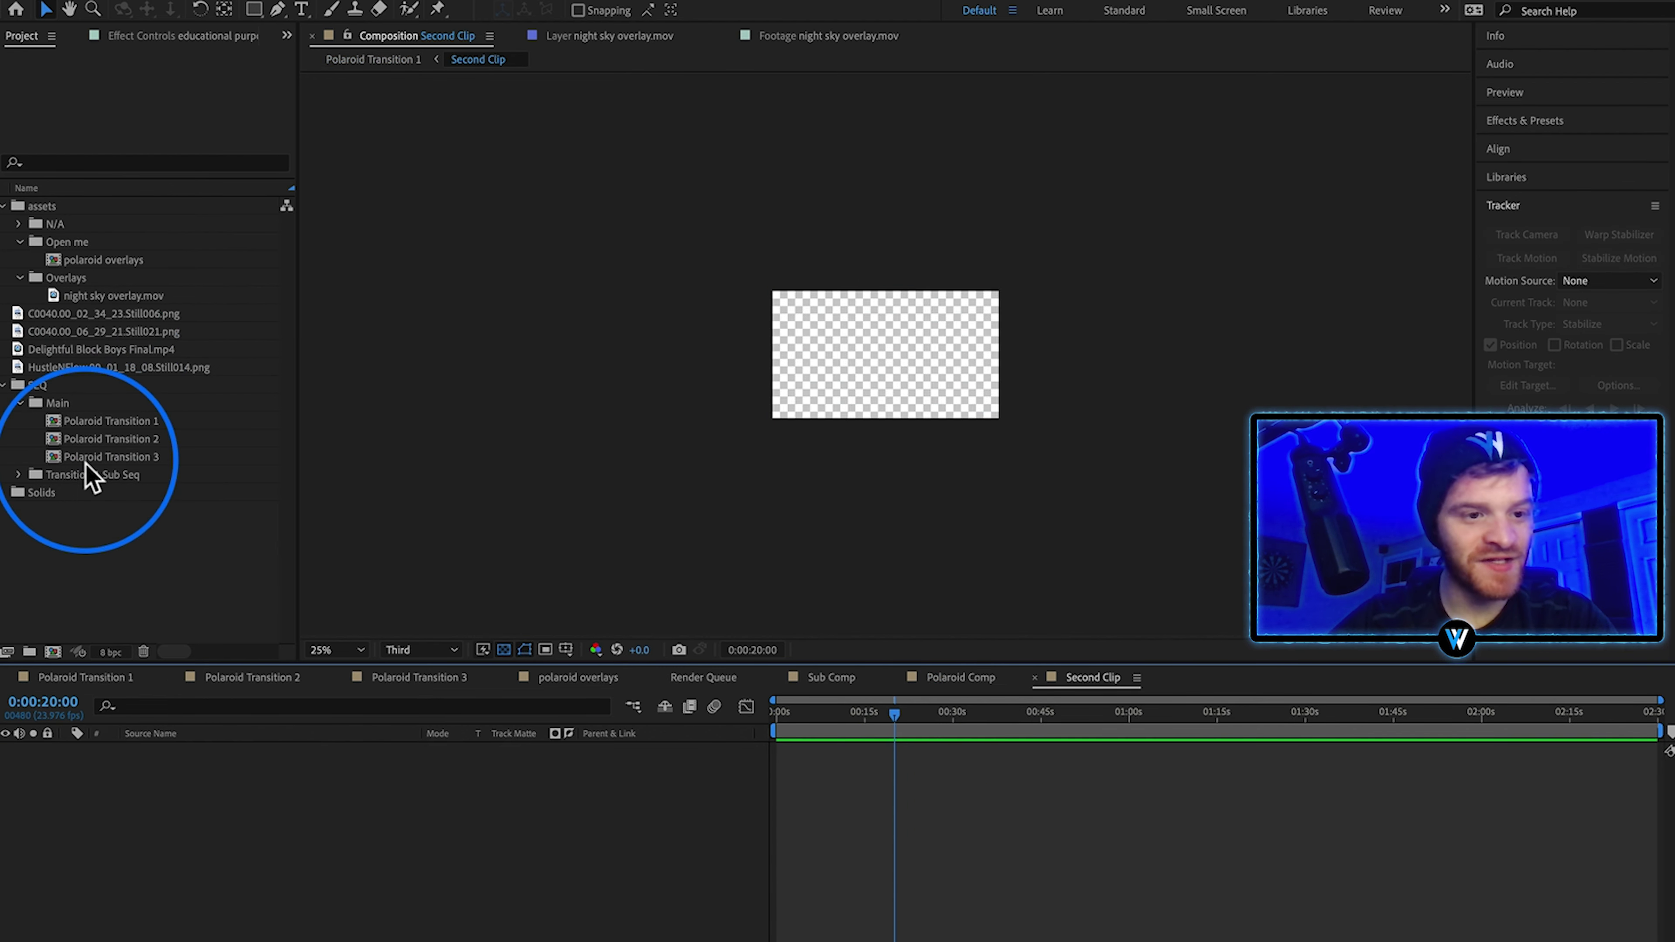
Step: Add Delightful Block Boys Final.mp4 to the precomp, trimmed to end near 0:49, and preview it
left_click_drag(98, 355, 851, 819)
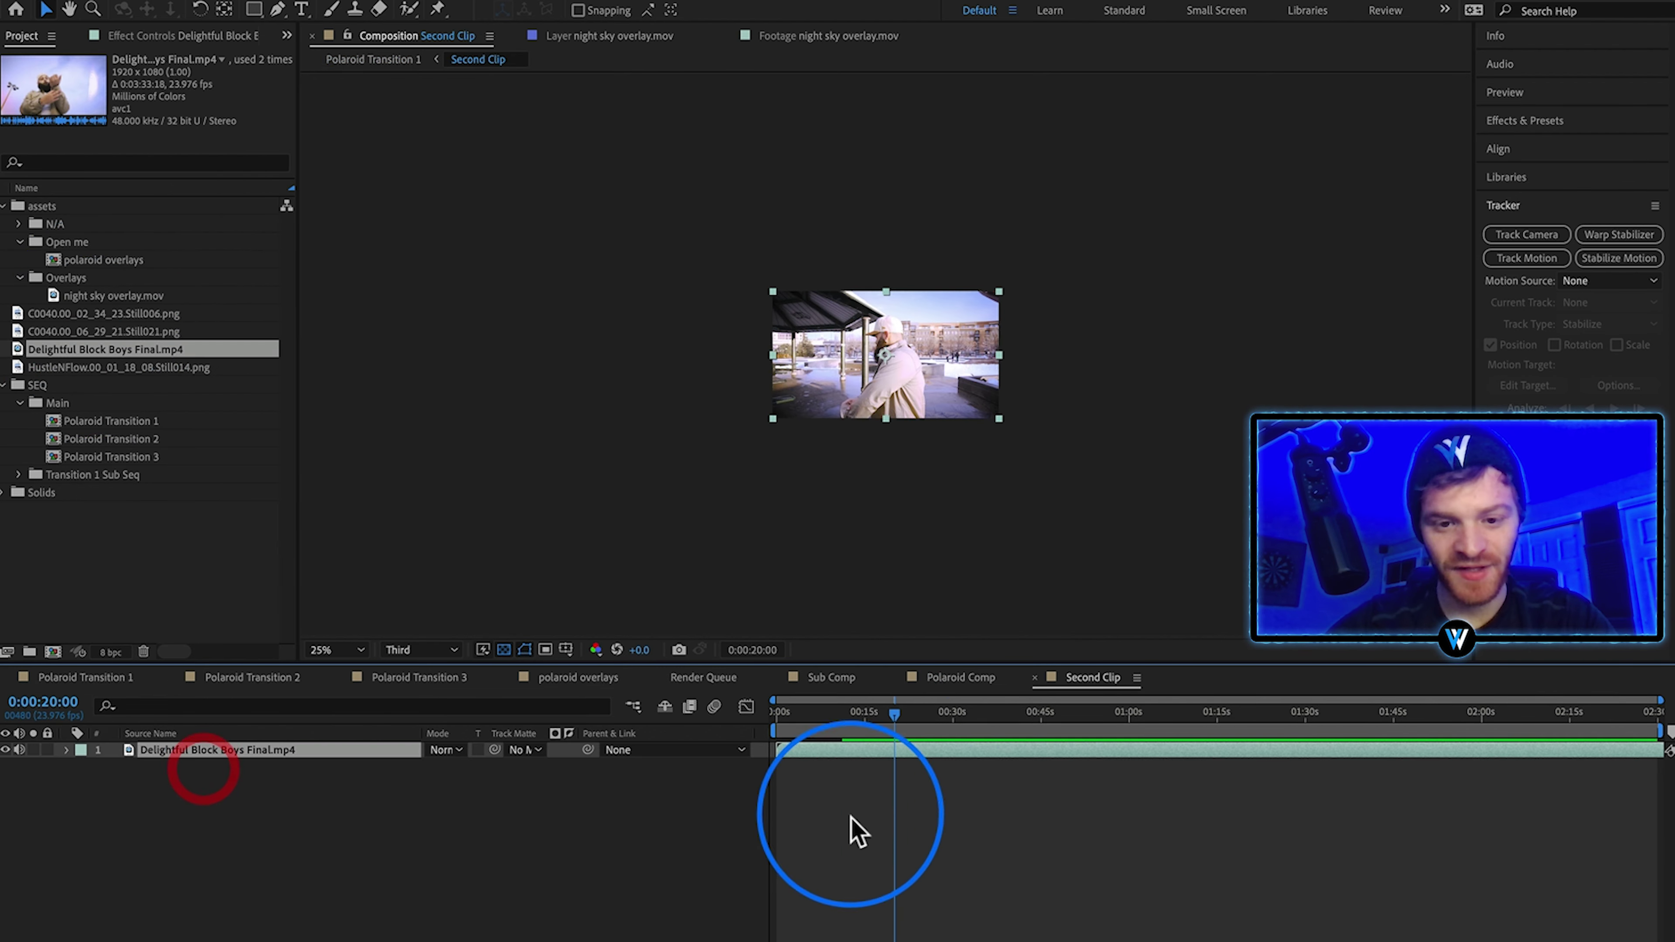
left_click_drag(966, 757, 71, 831)
key("Home")
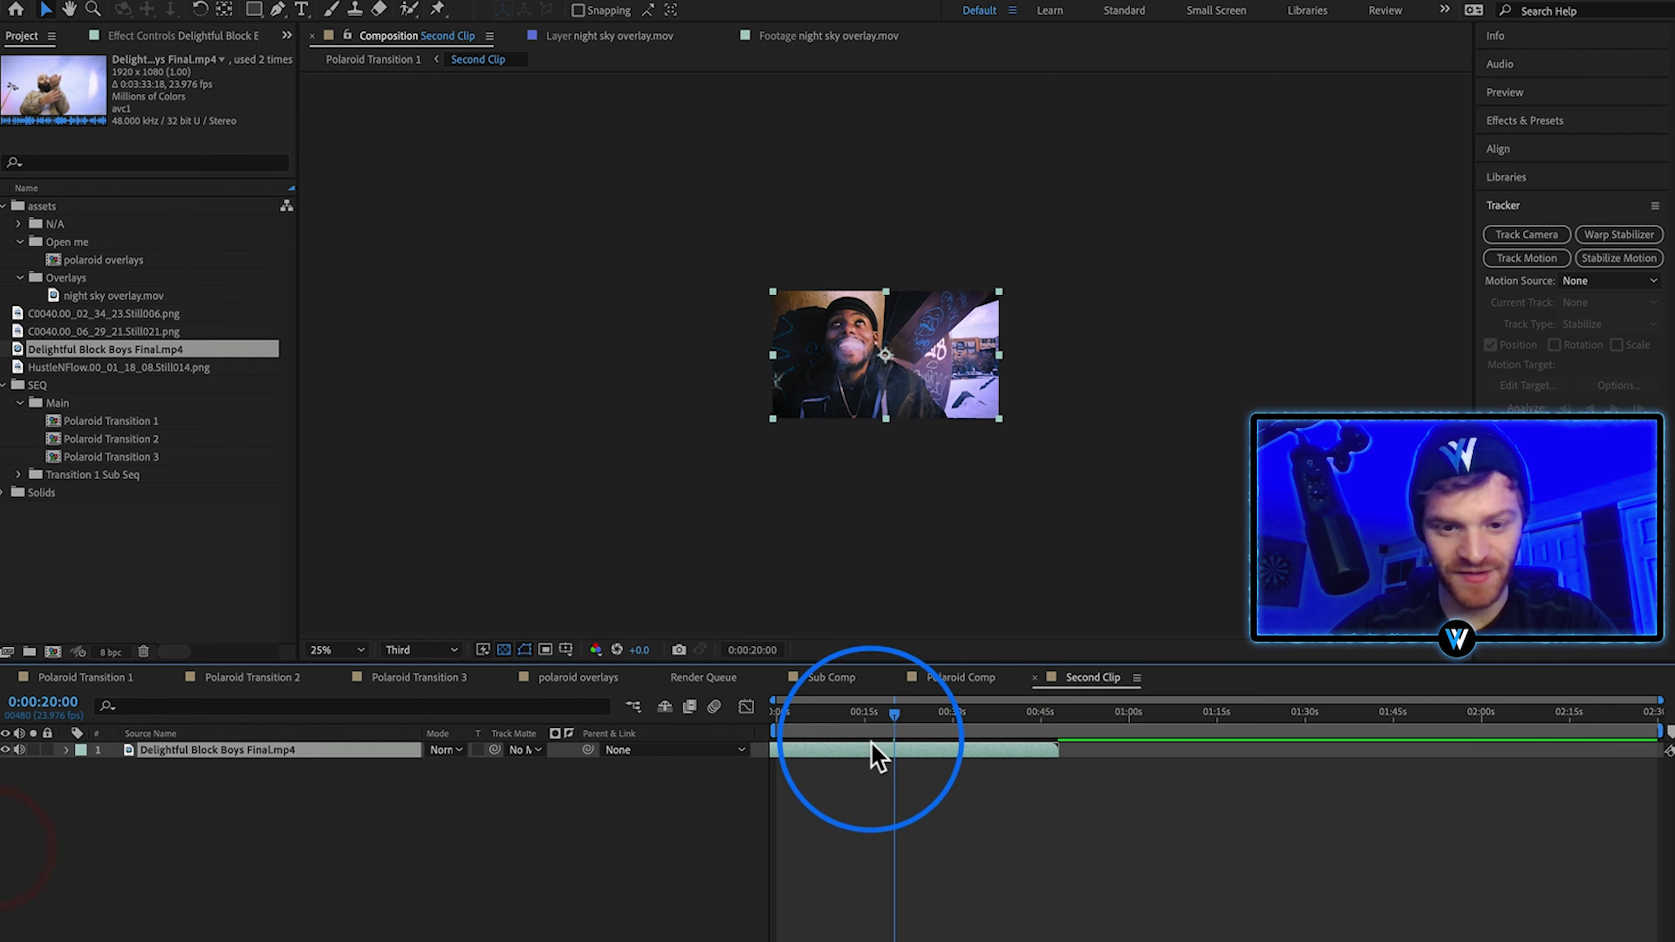
left_click_drag(777, 739, 845, 729)
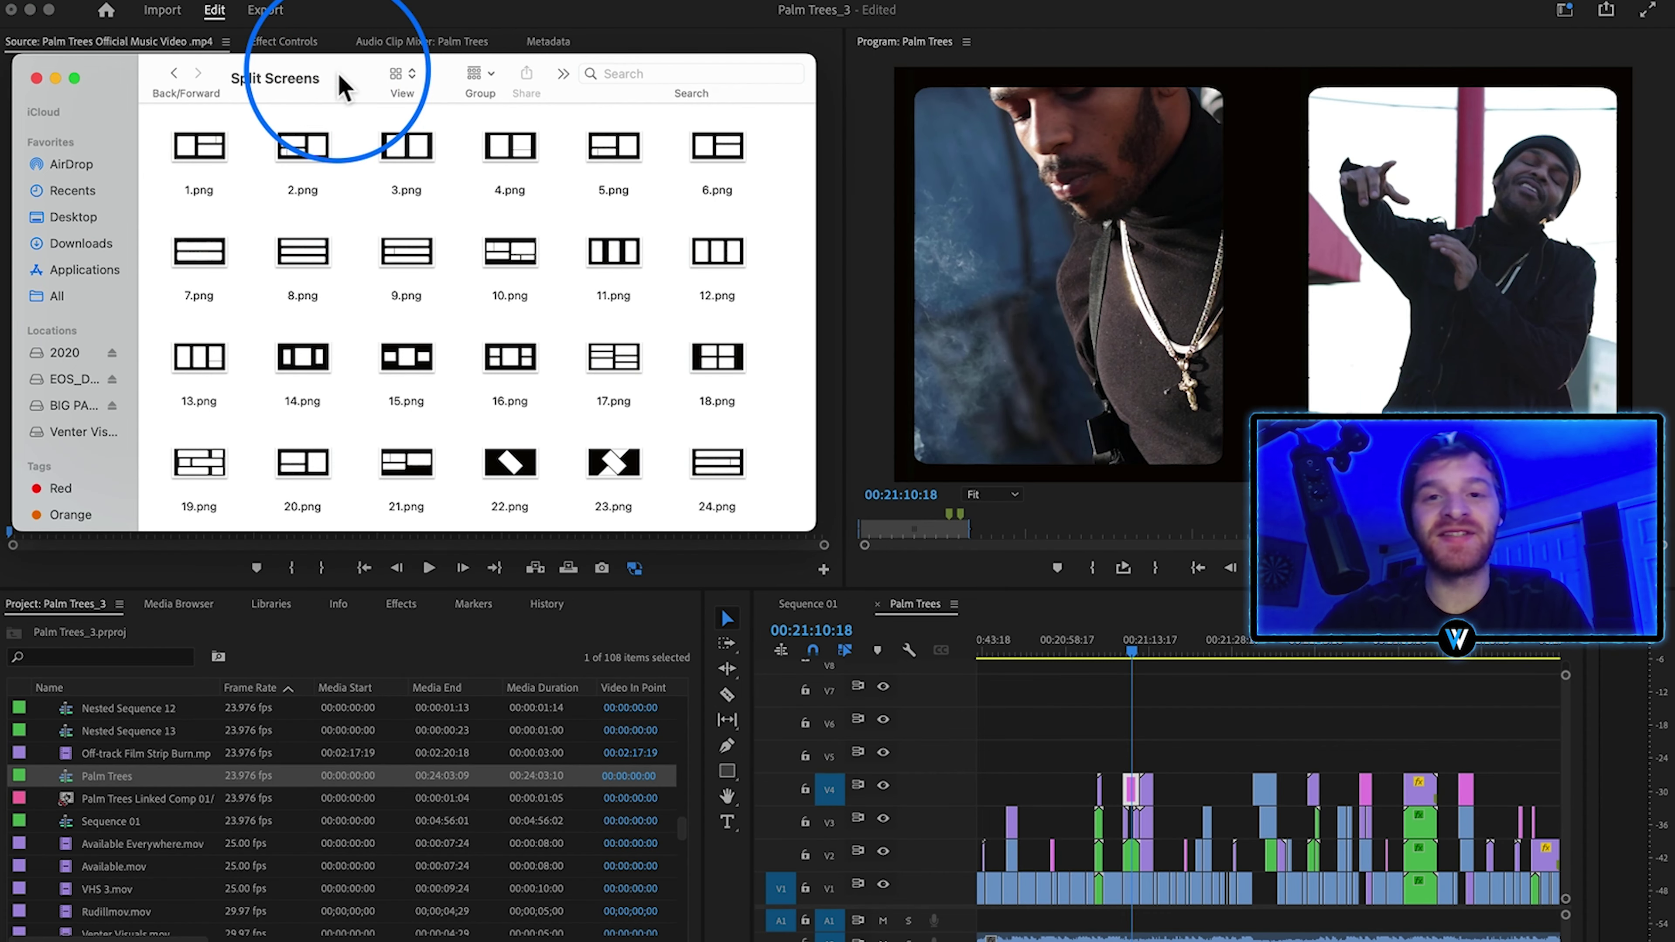
Step: Browse the Split Screens layouts, preview 10.png full size, then return to Premiere Pro
left_click(407, 148)
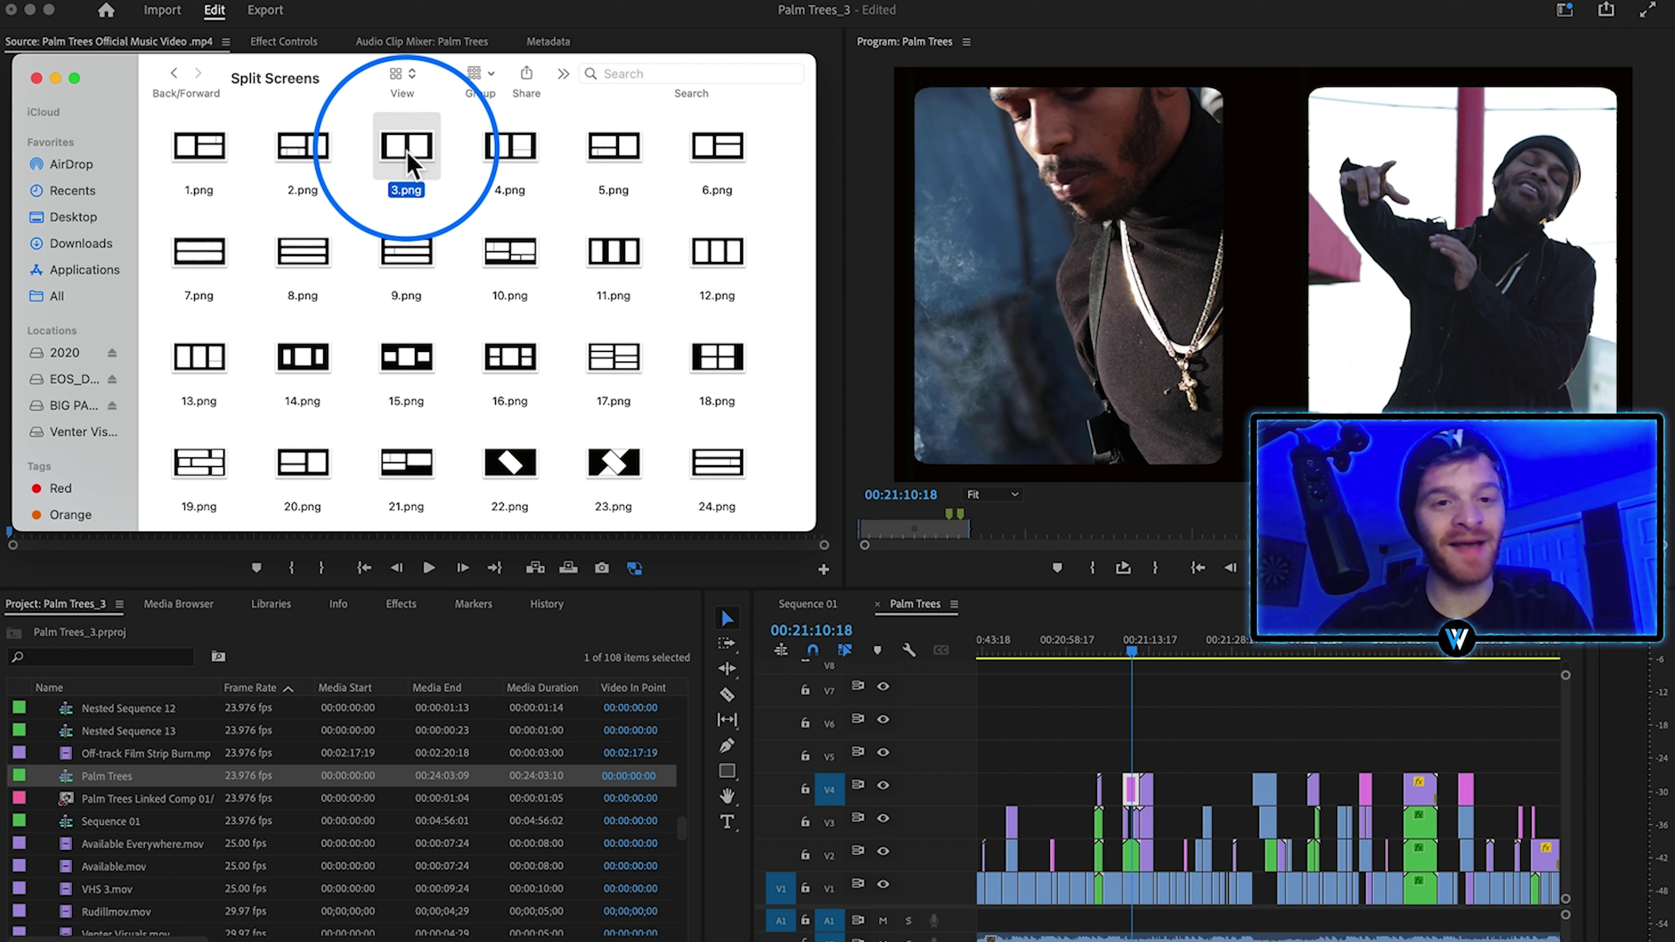
left_click(445, 189)
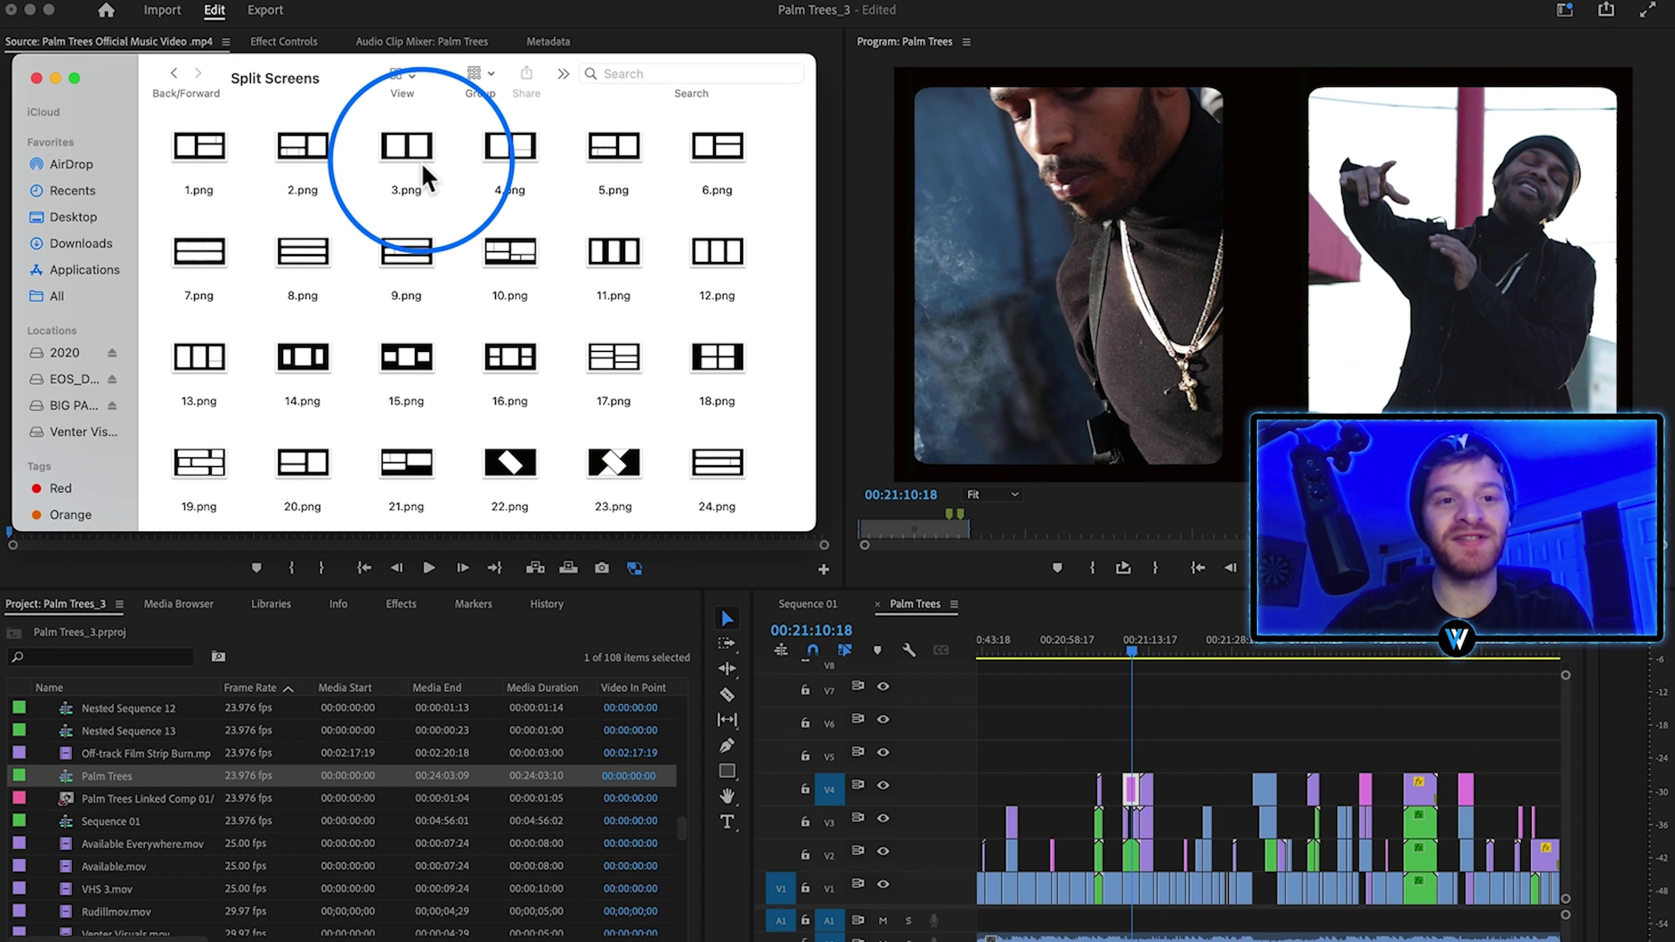
left_click(505, 280)
key("space")
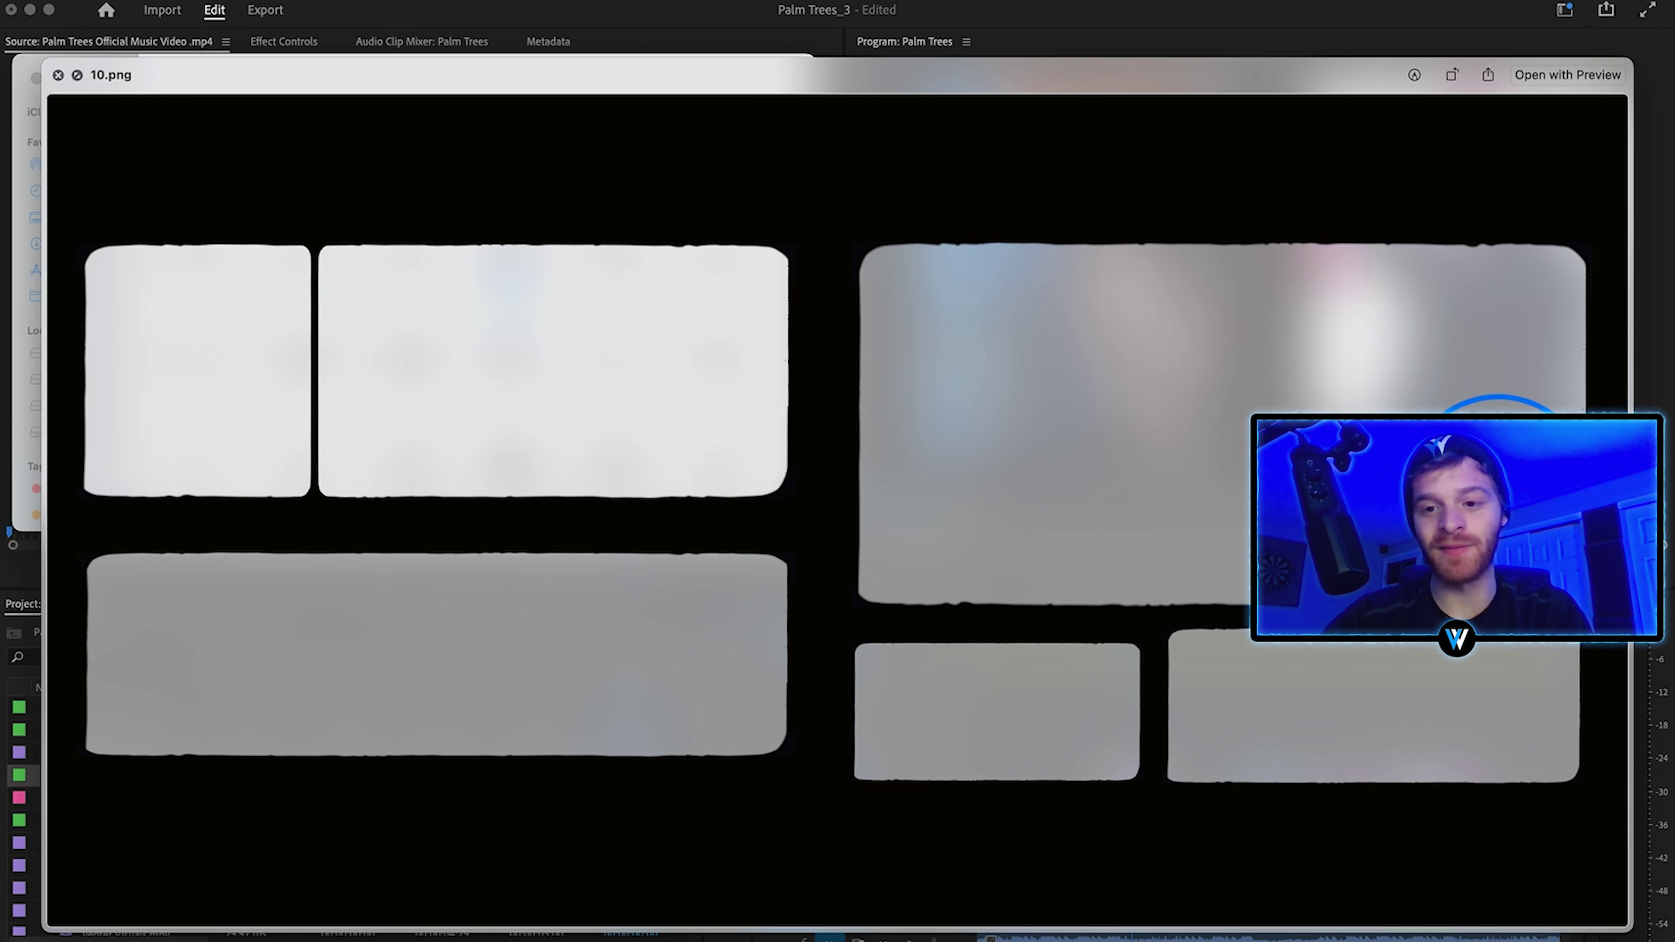
key("space")
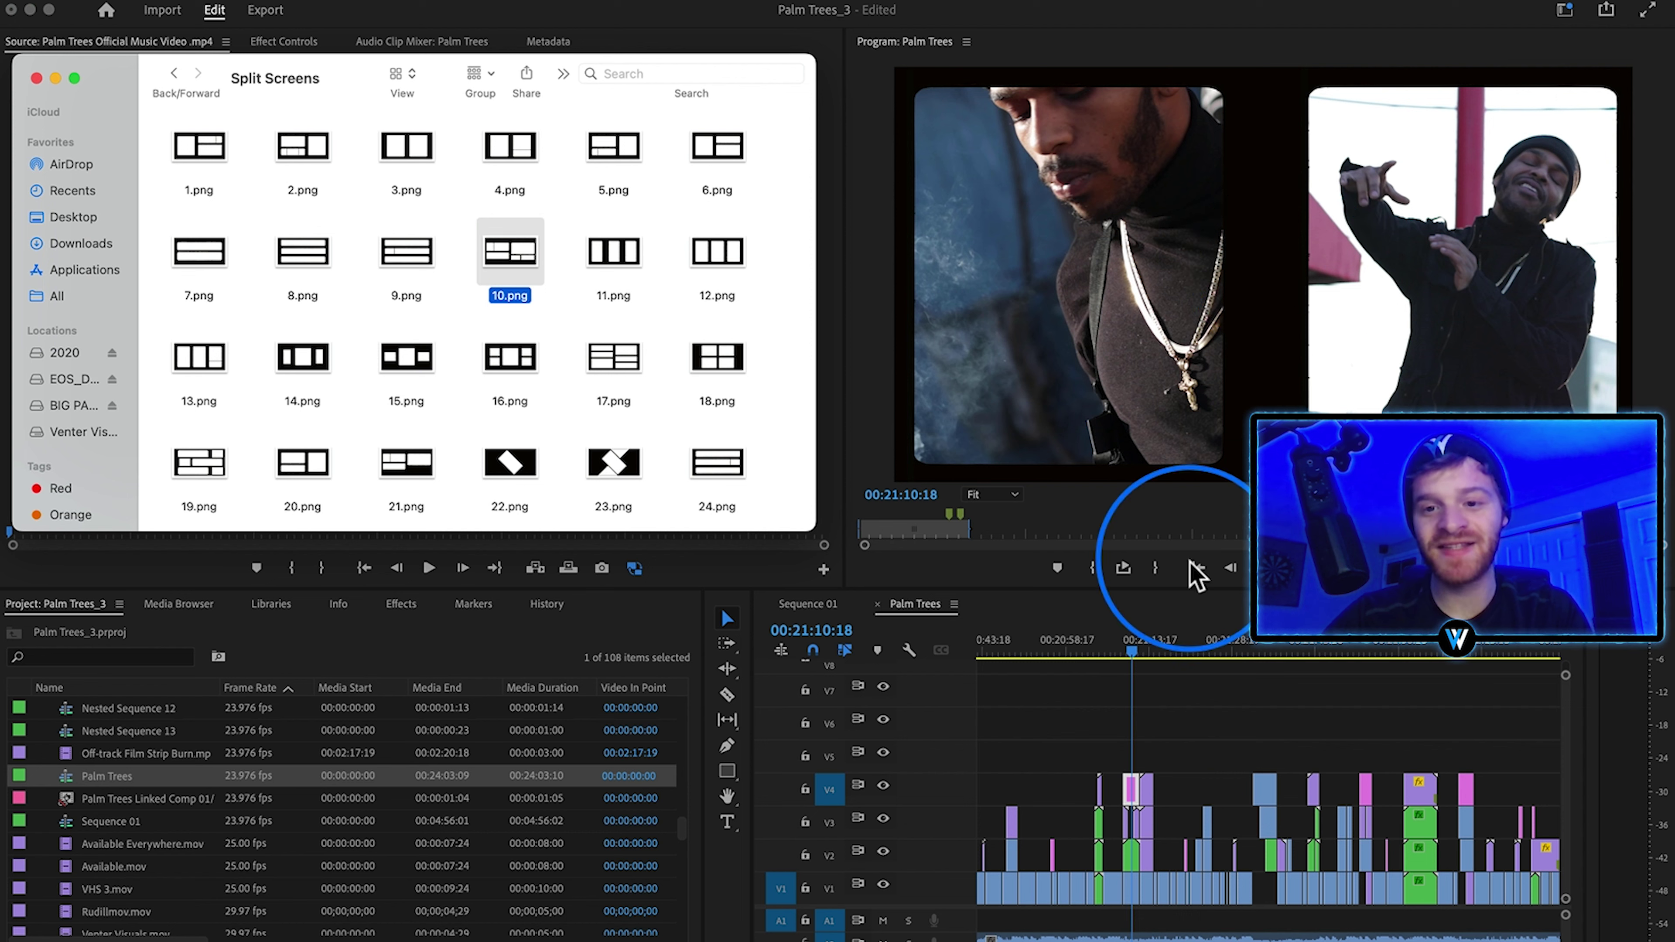
left_click(1156, 726)
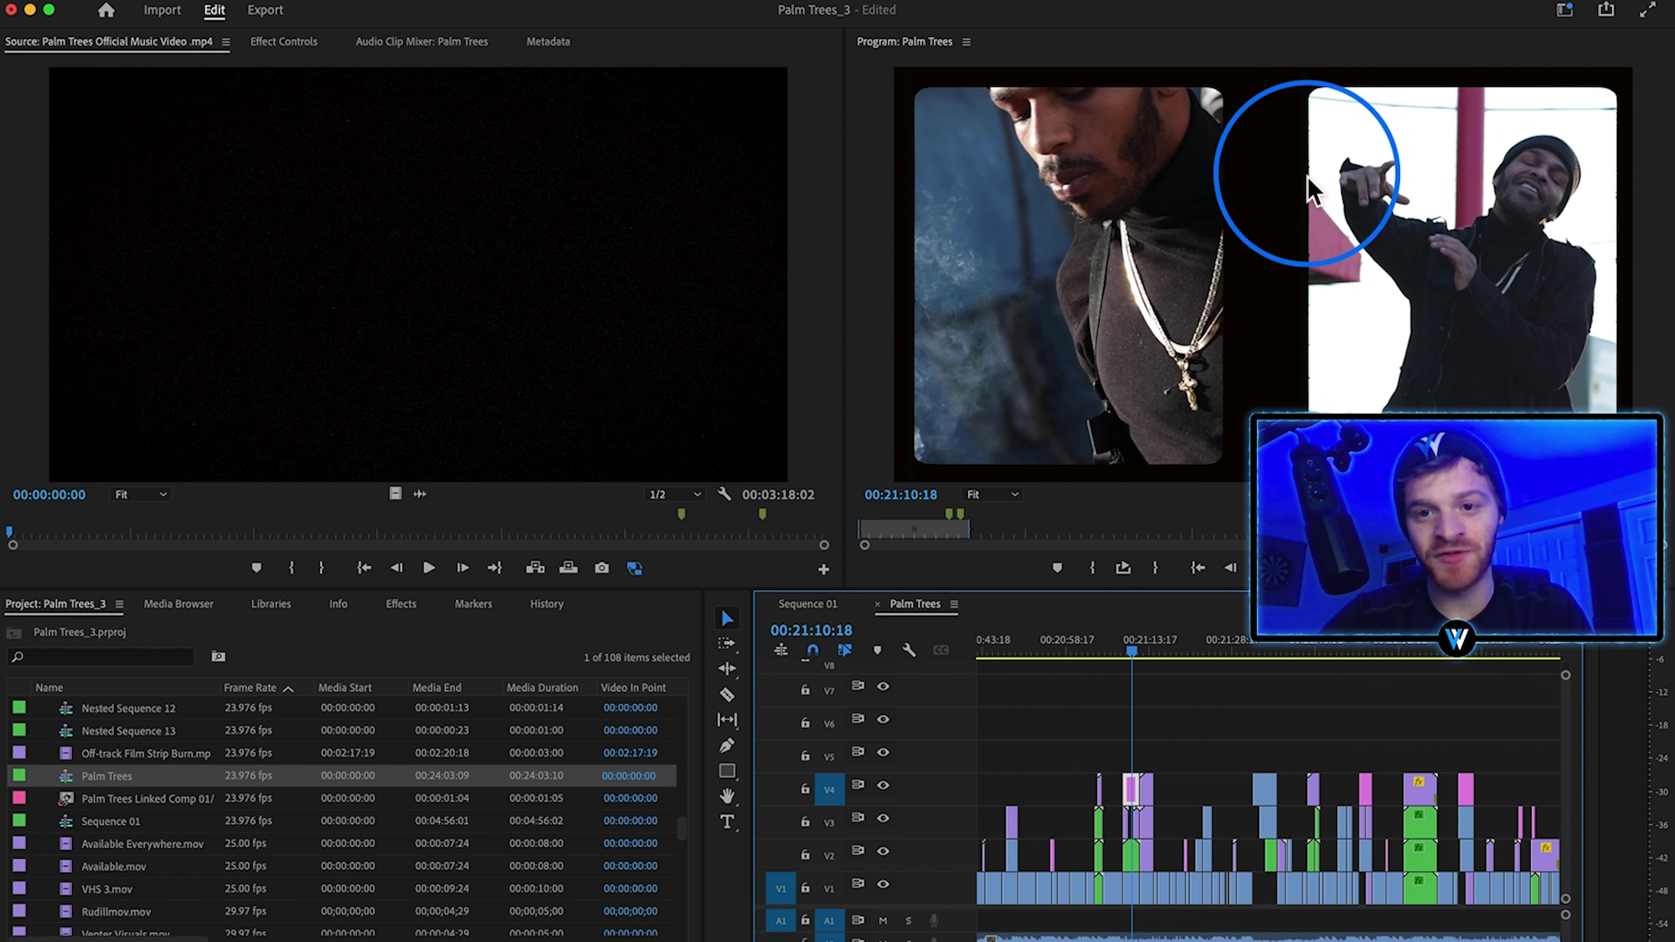
Step: Move the playhead to the convenience-store shot at 00:22:36:07
left_click(1129, 652)
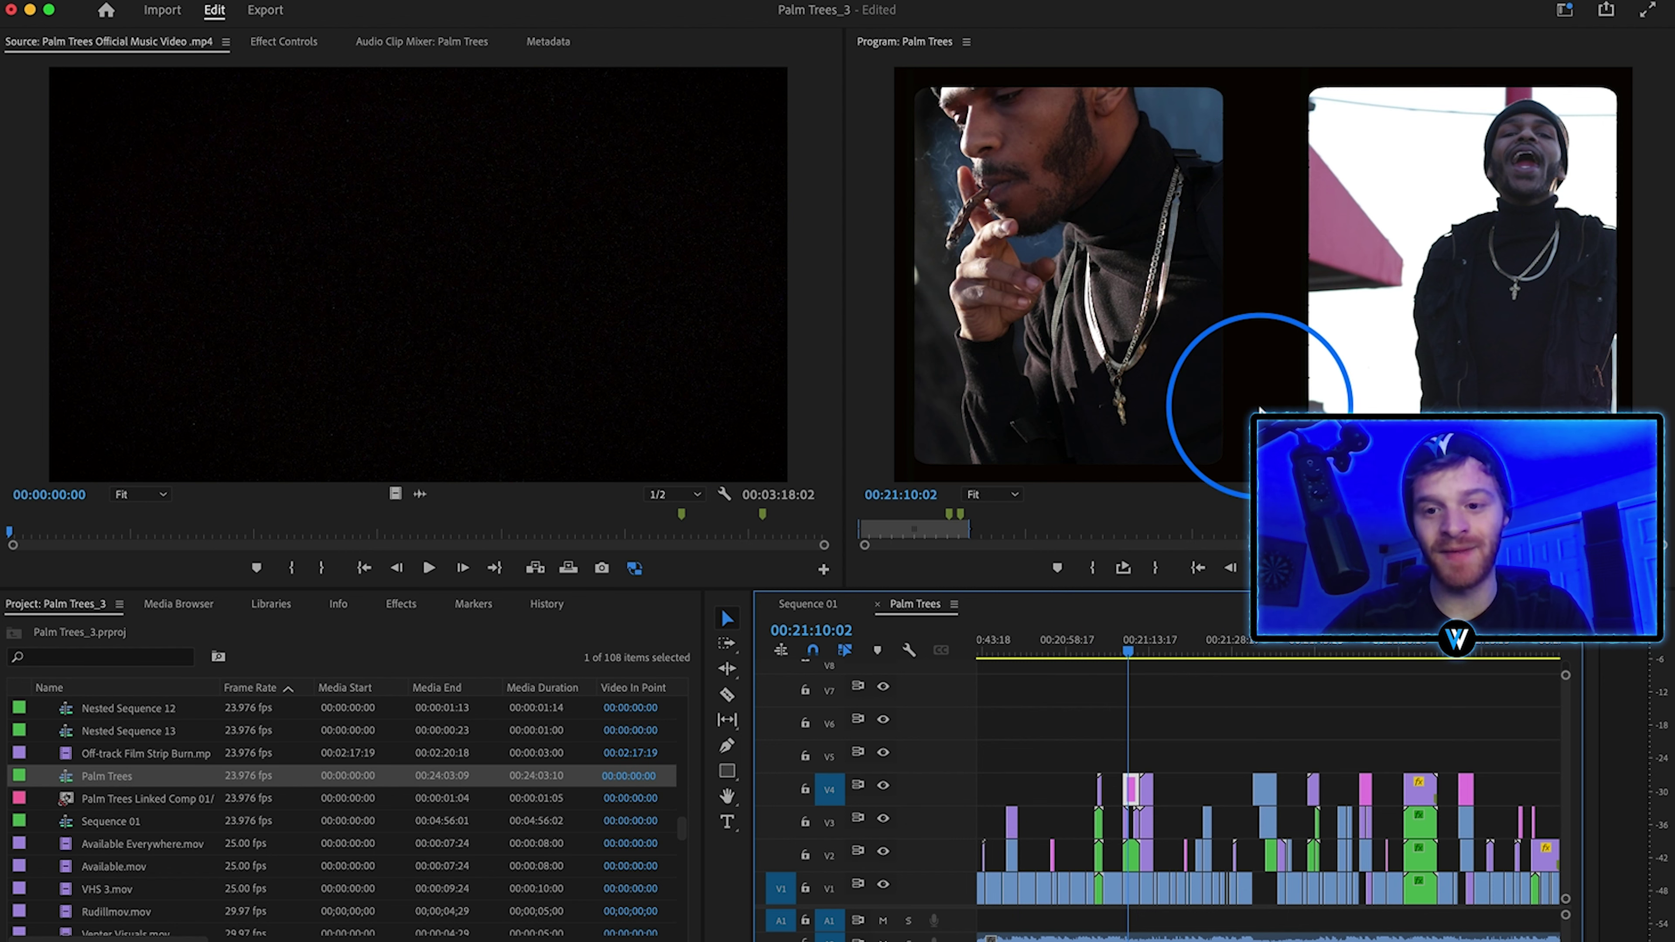
scroll(1159, 719, "right", 2)
left_click(1154, 825)
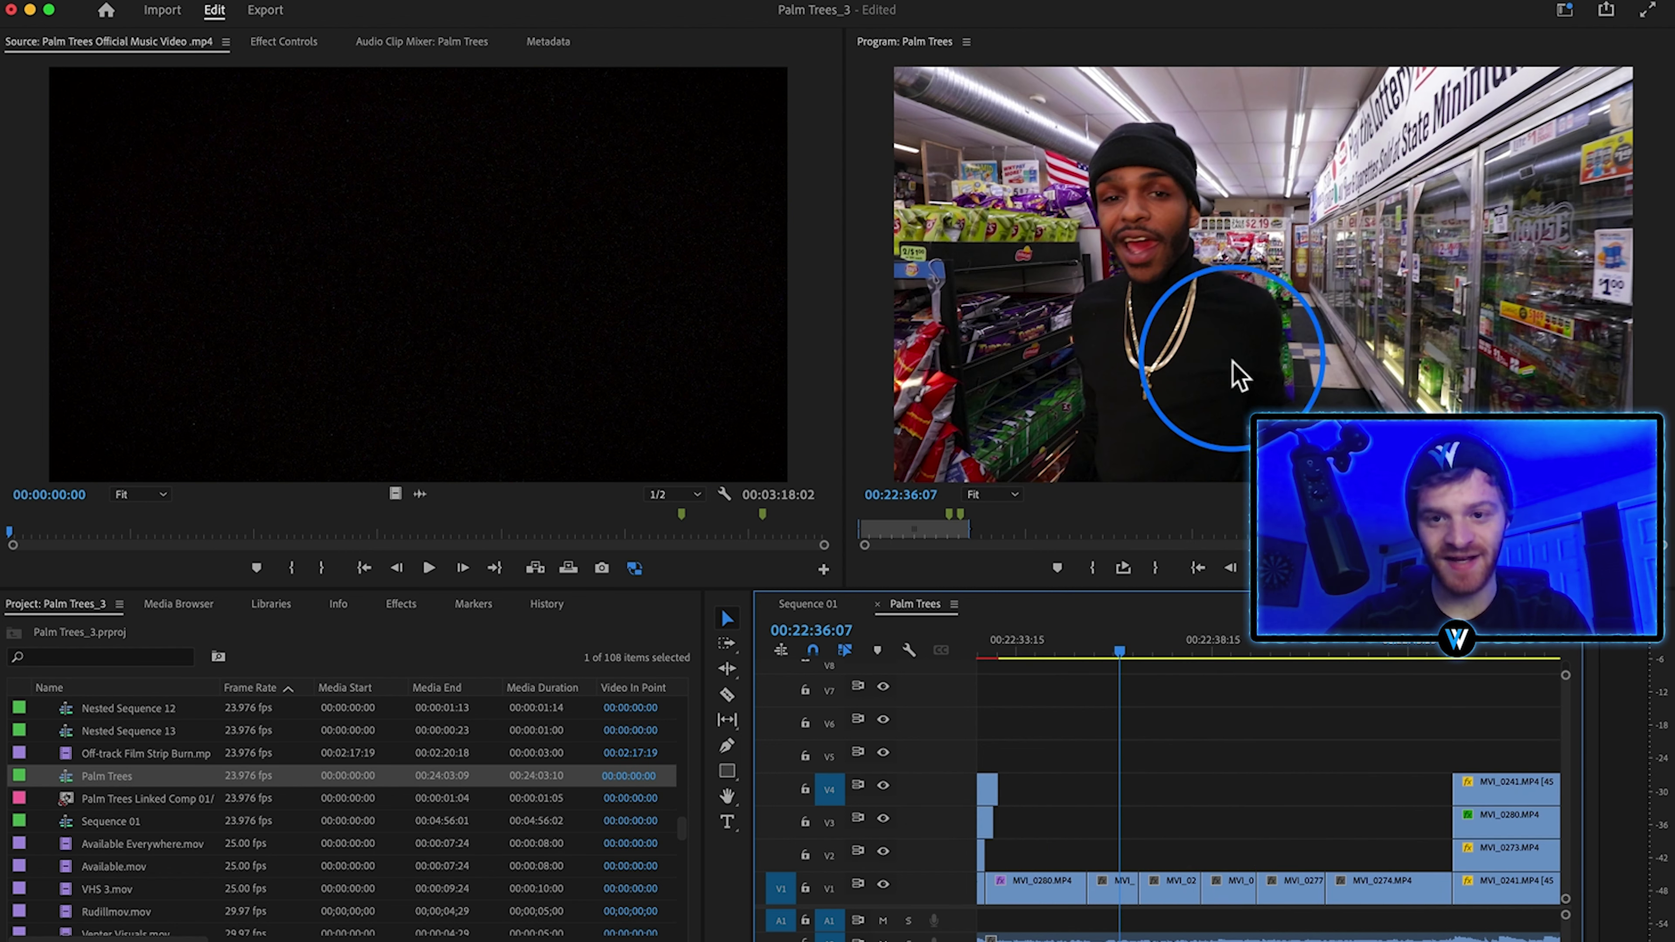
Step: Preview 4.png from the Split Screens folder and drop it onto the timeline above the store shot
left_click(191, 923)
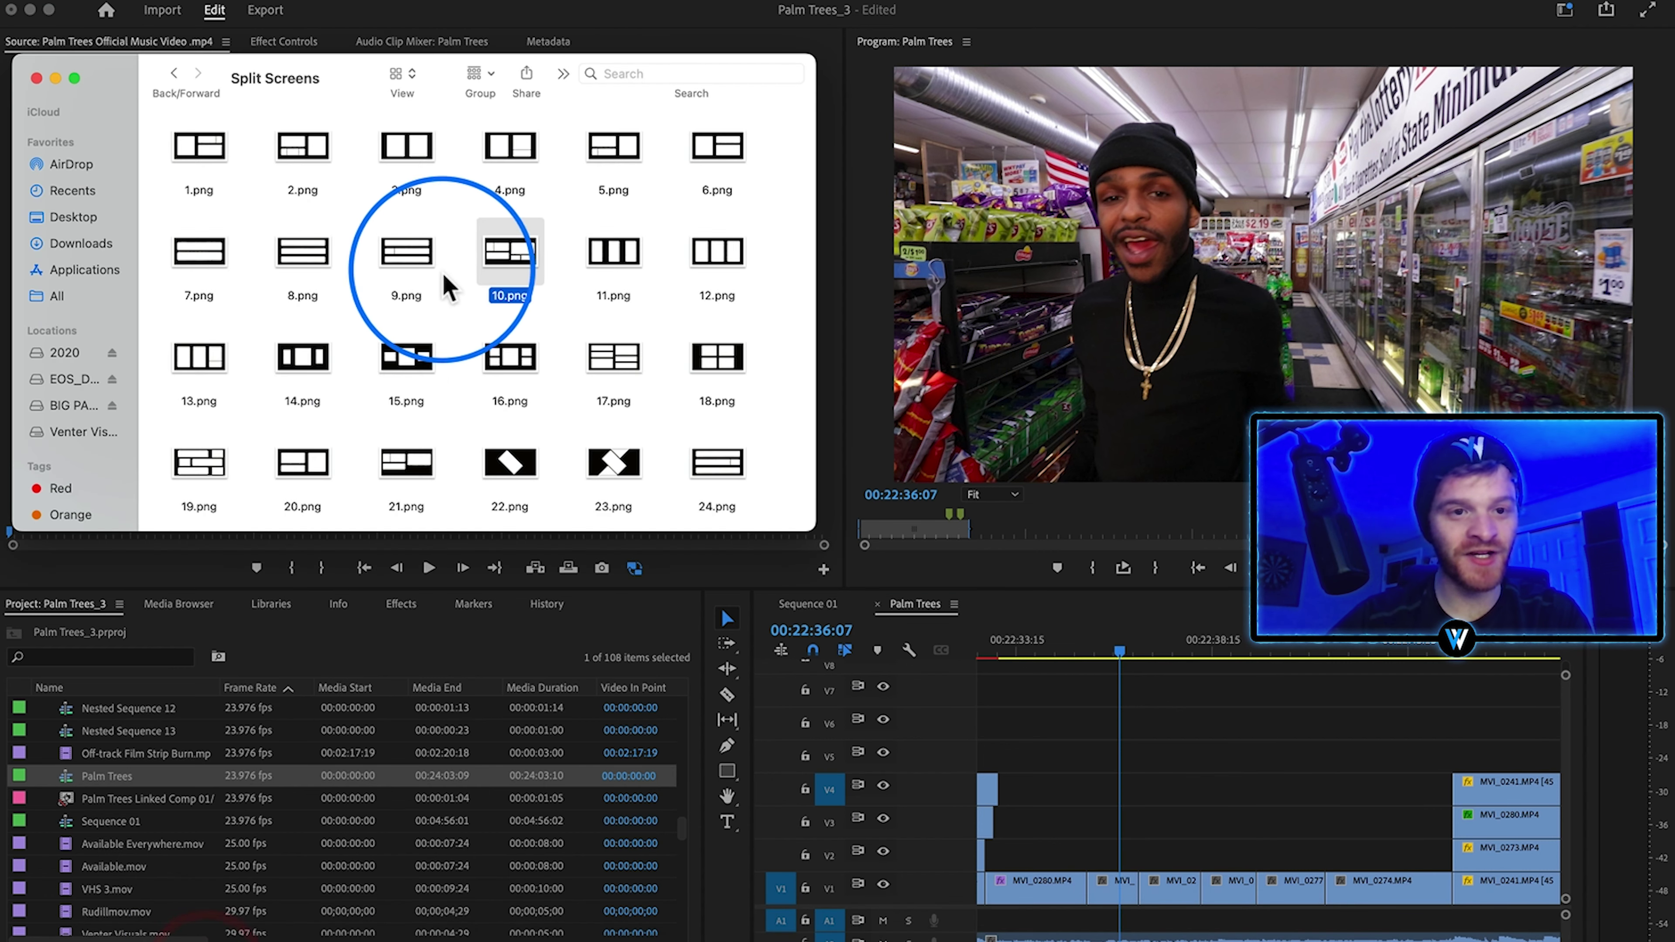
left_click(511, 147)
key("space")
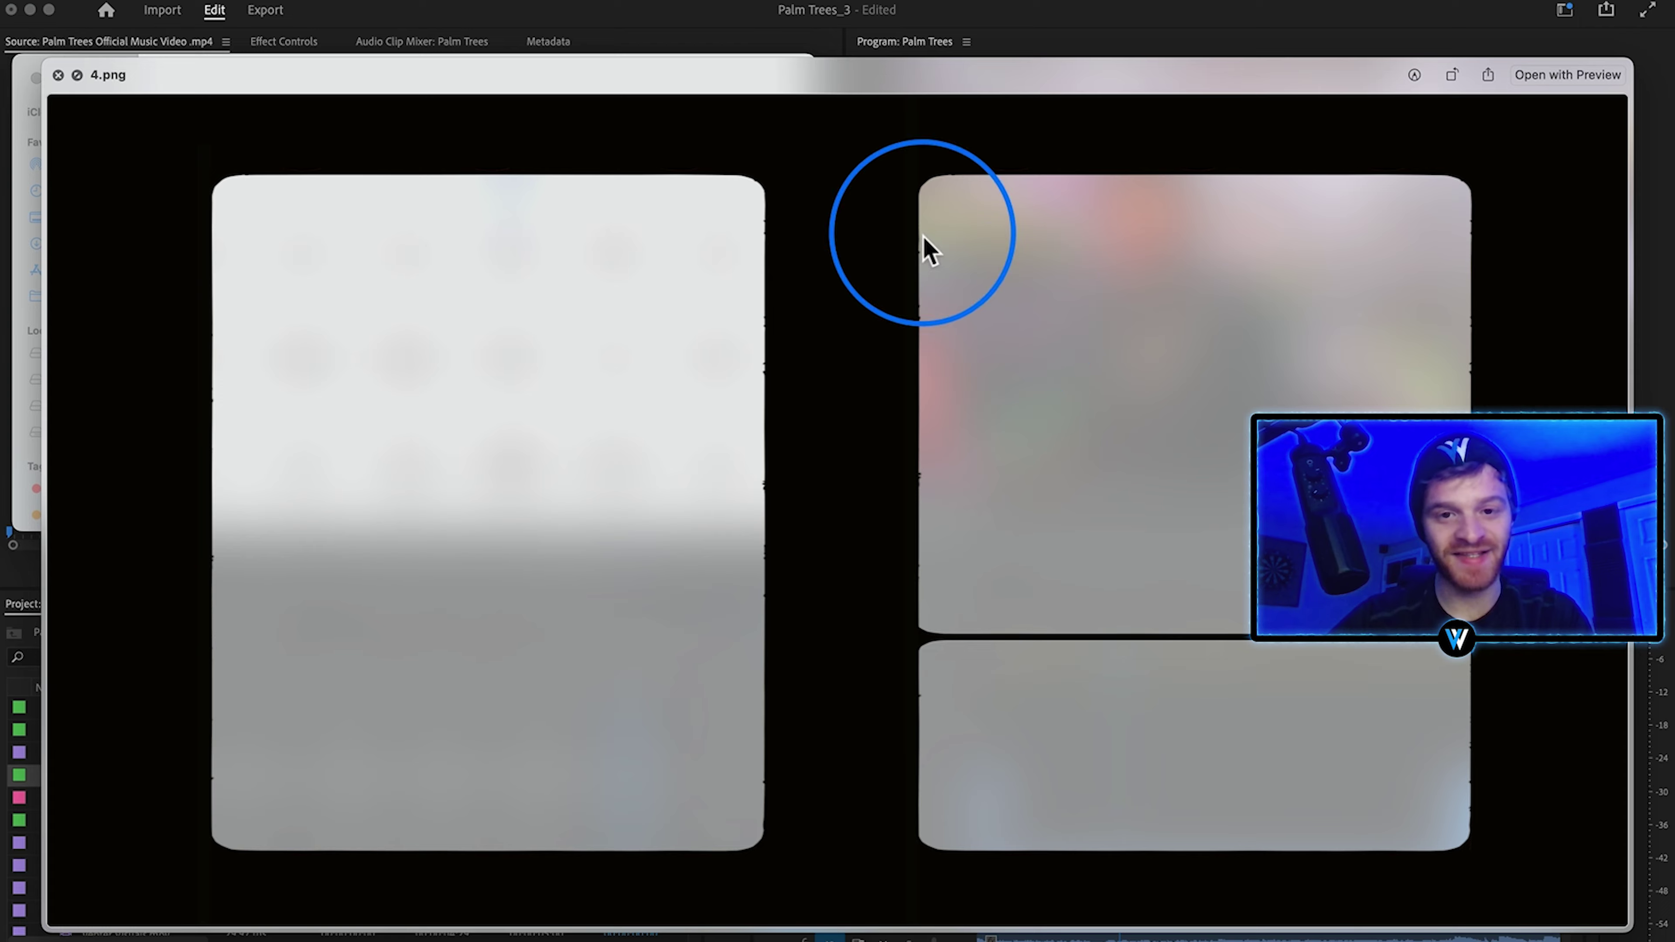
left_click_drag(924, 251, 1170, 833)
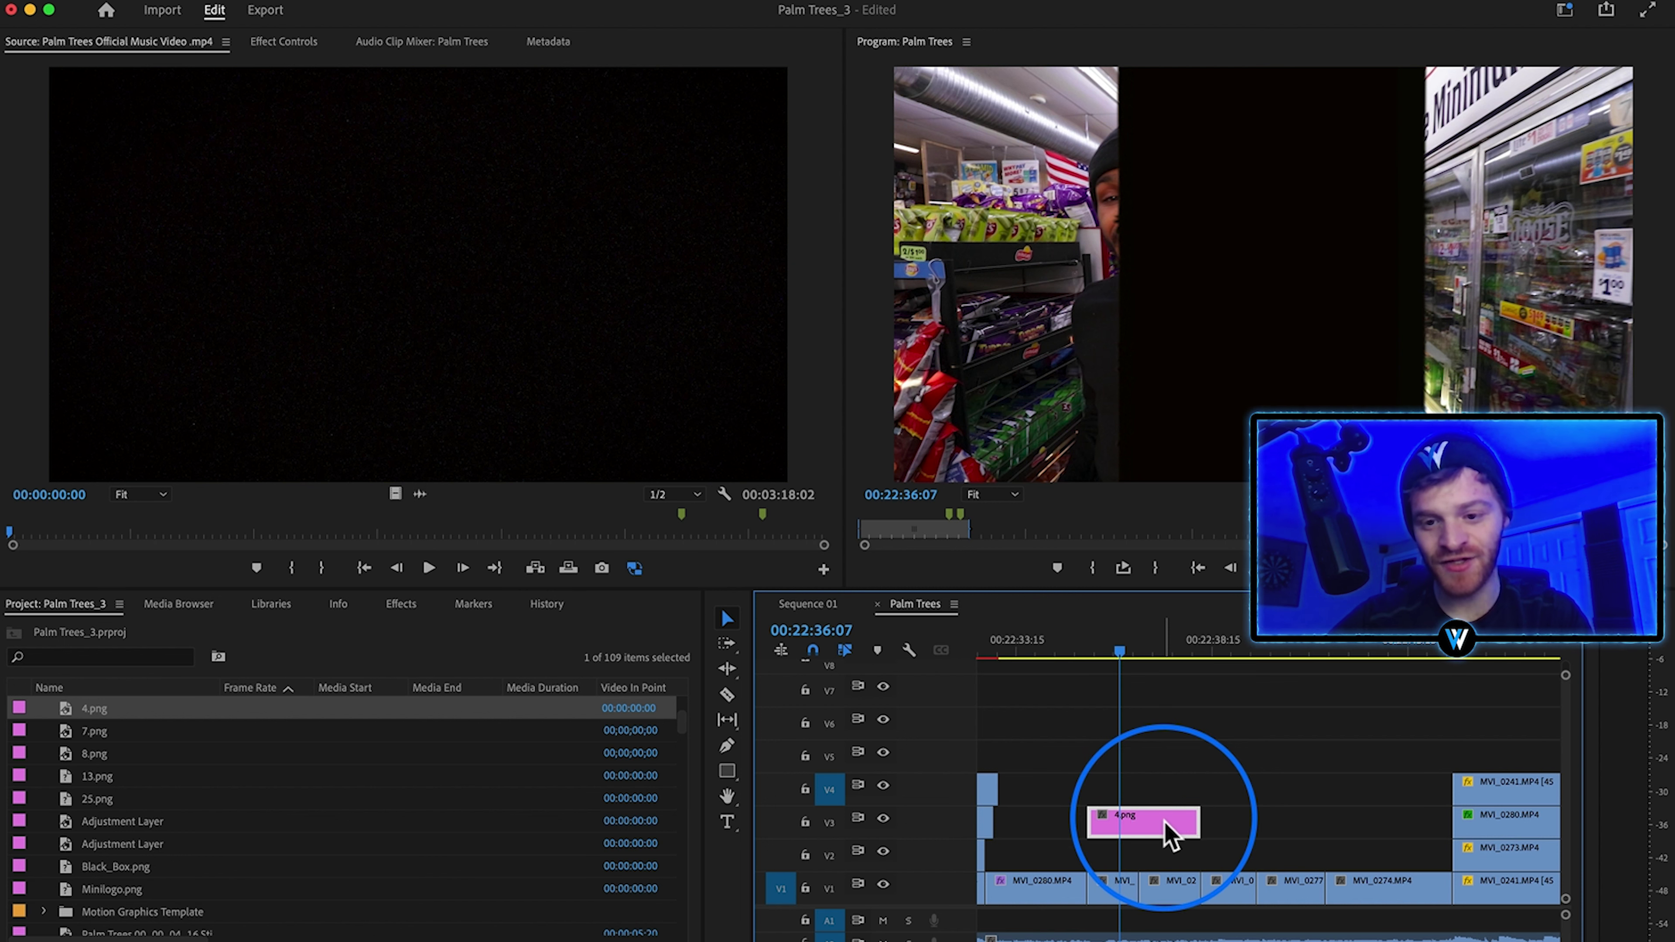
Step: Set the 4.png mat to frame size, scale it to 122, and move it up to V4
right_click(1173, 833)
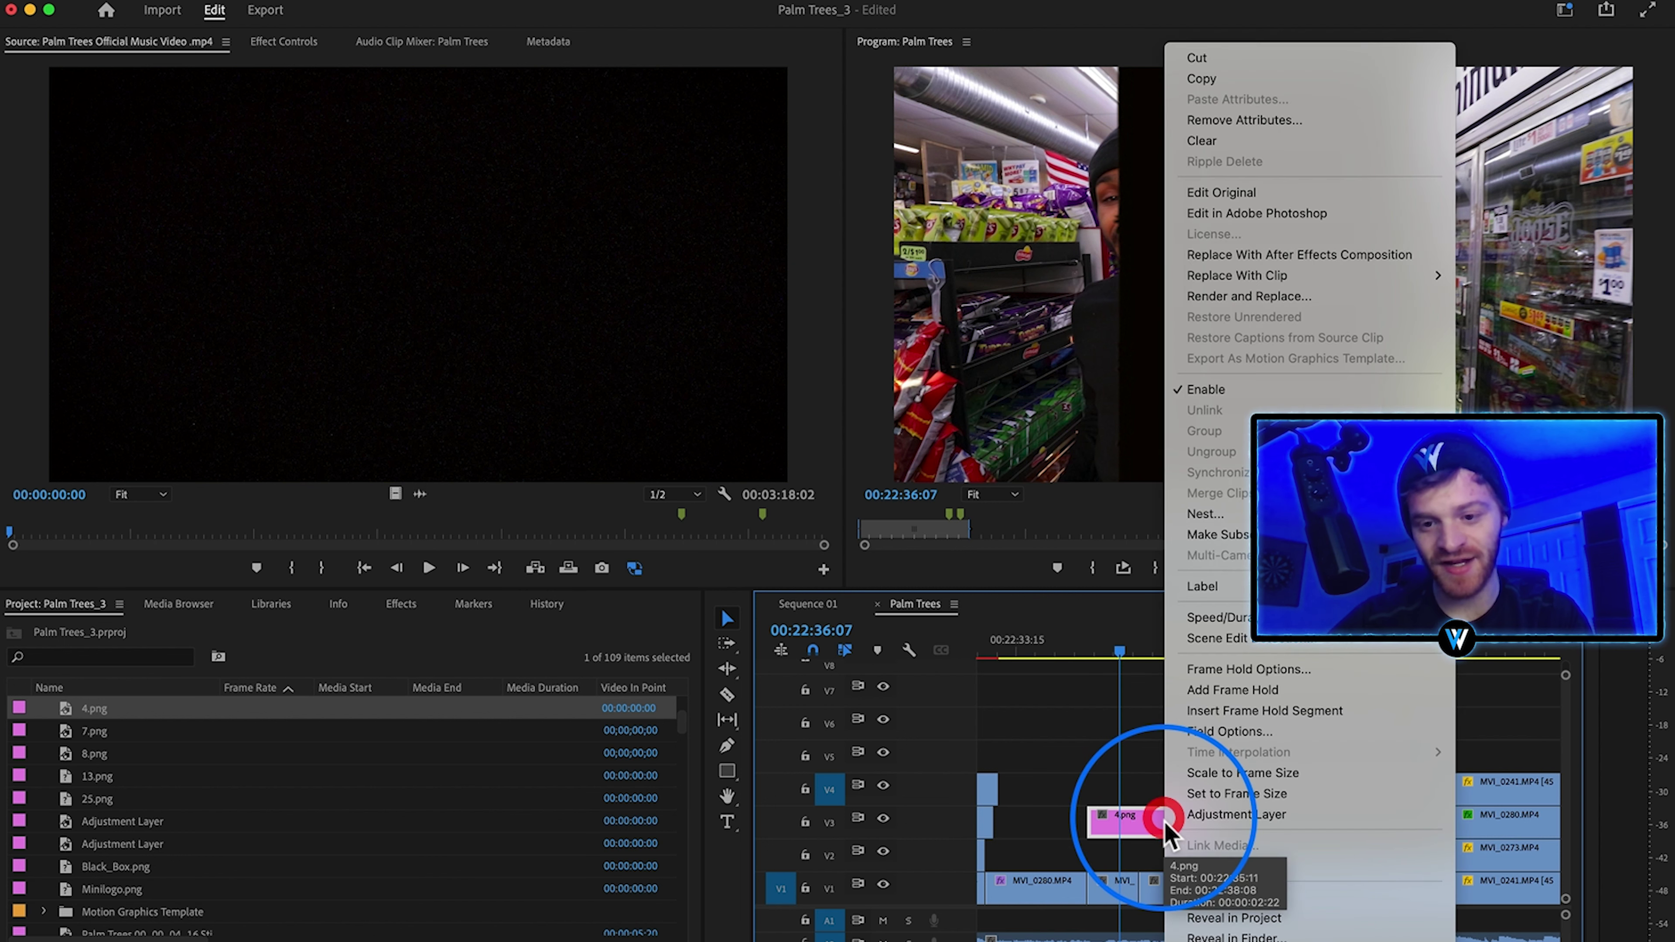
left_click(1204, 782)
left_click(290, 41)
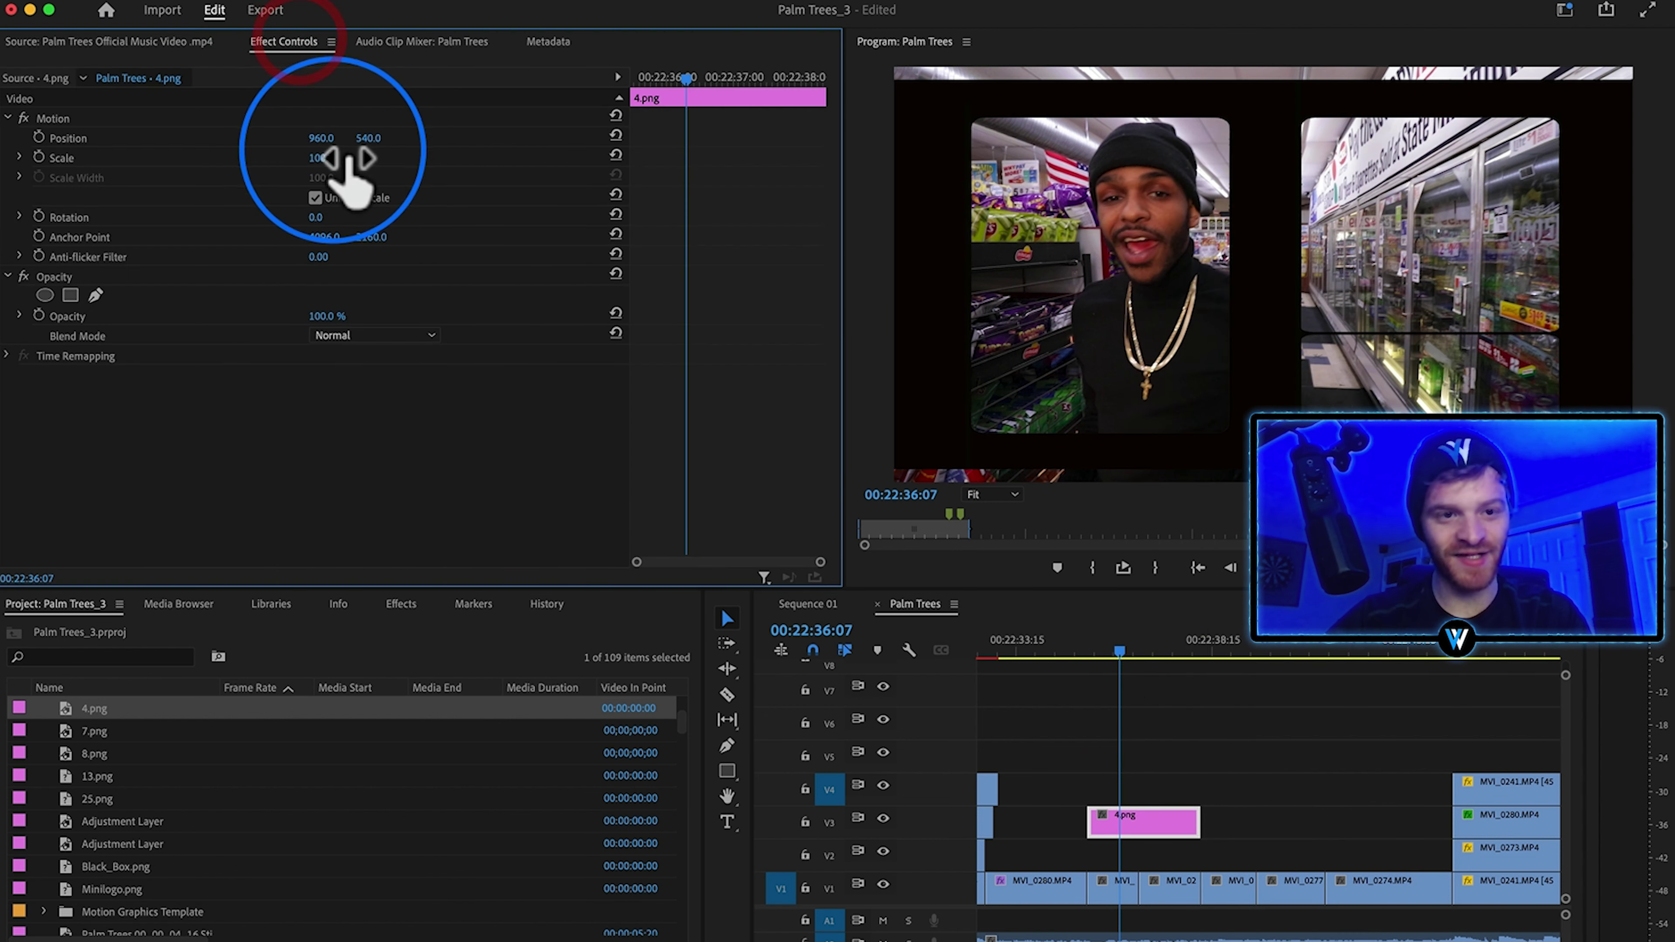
left_click_drag(321, 158, 323, 157)
left_click(1366, 101)
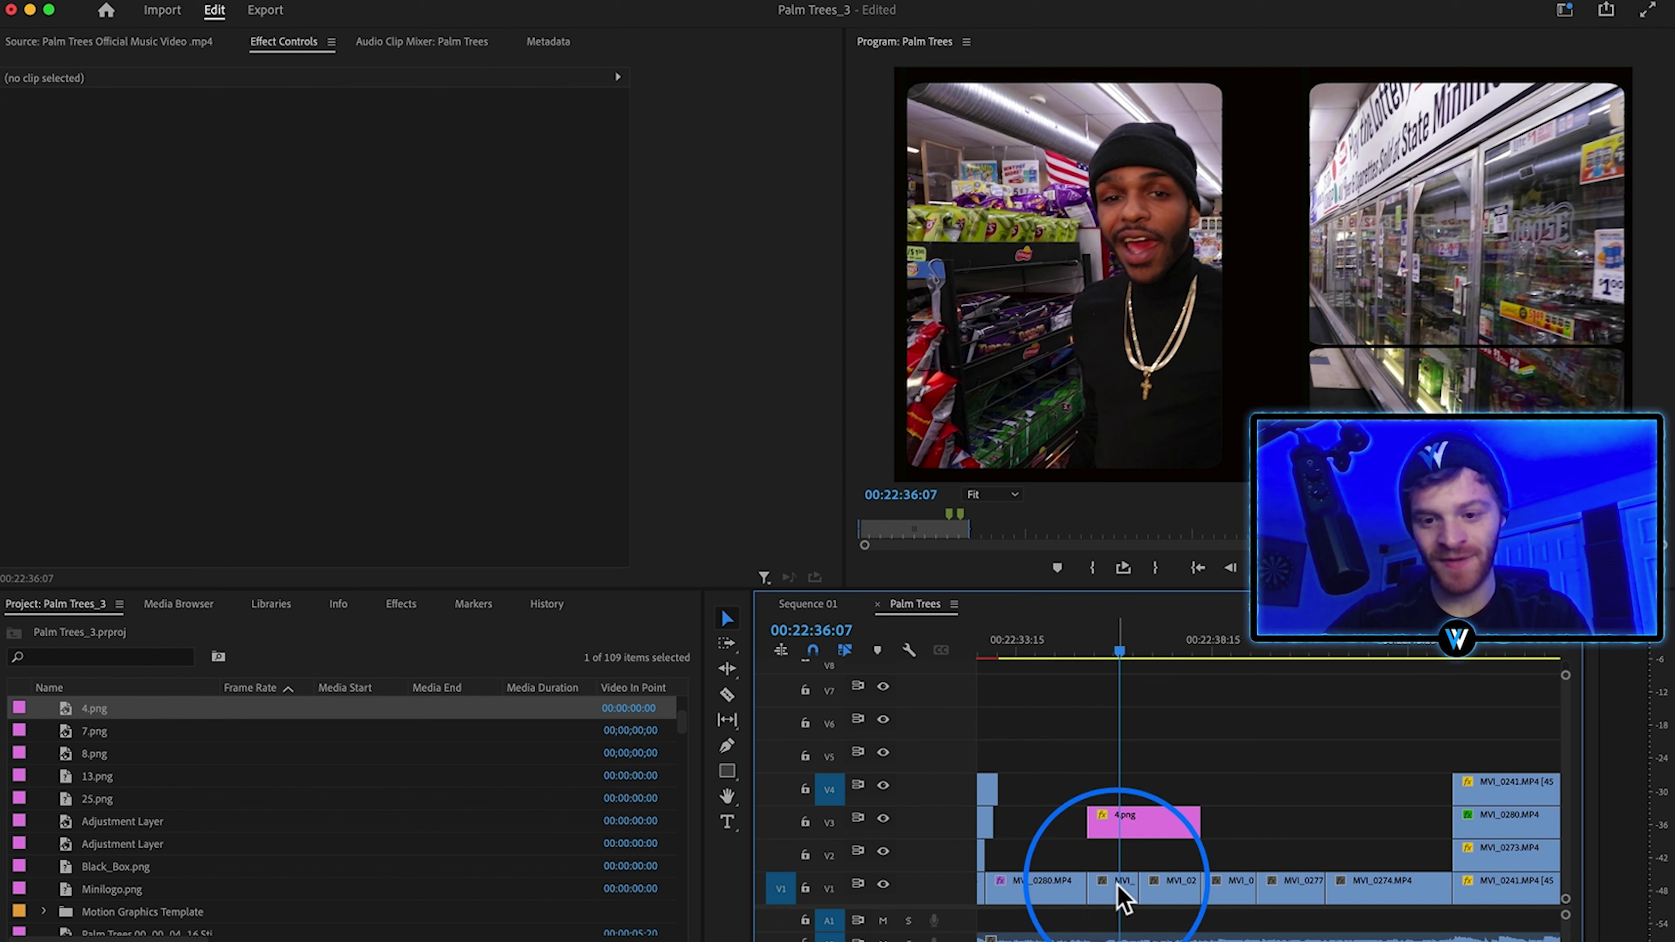
left_click_drag(1121, 897, 1170, 801)
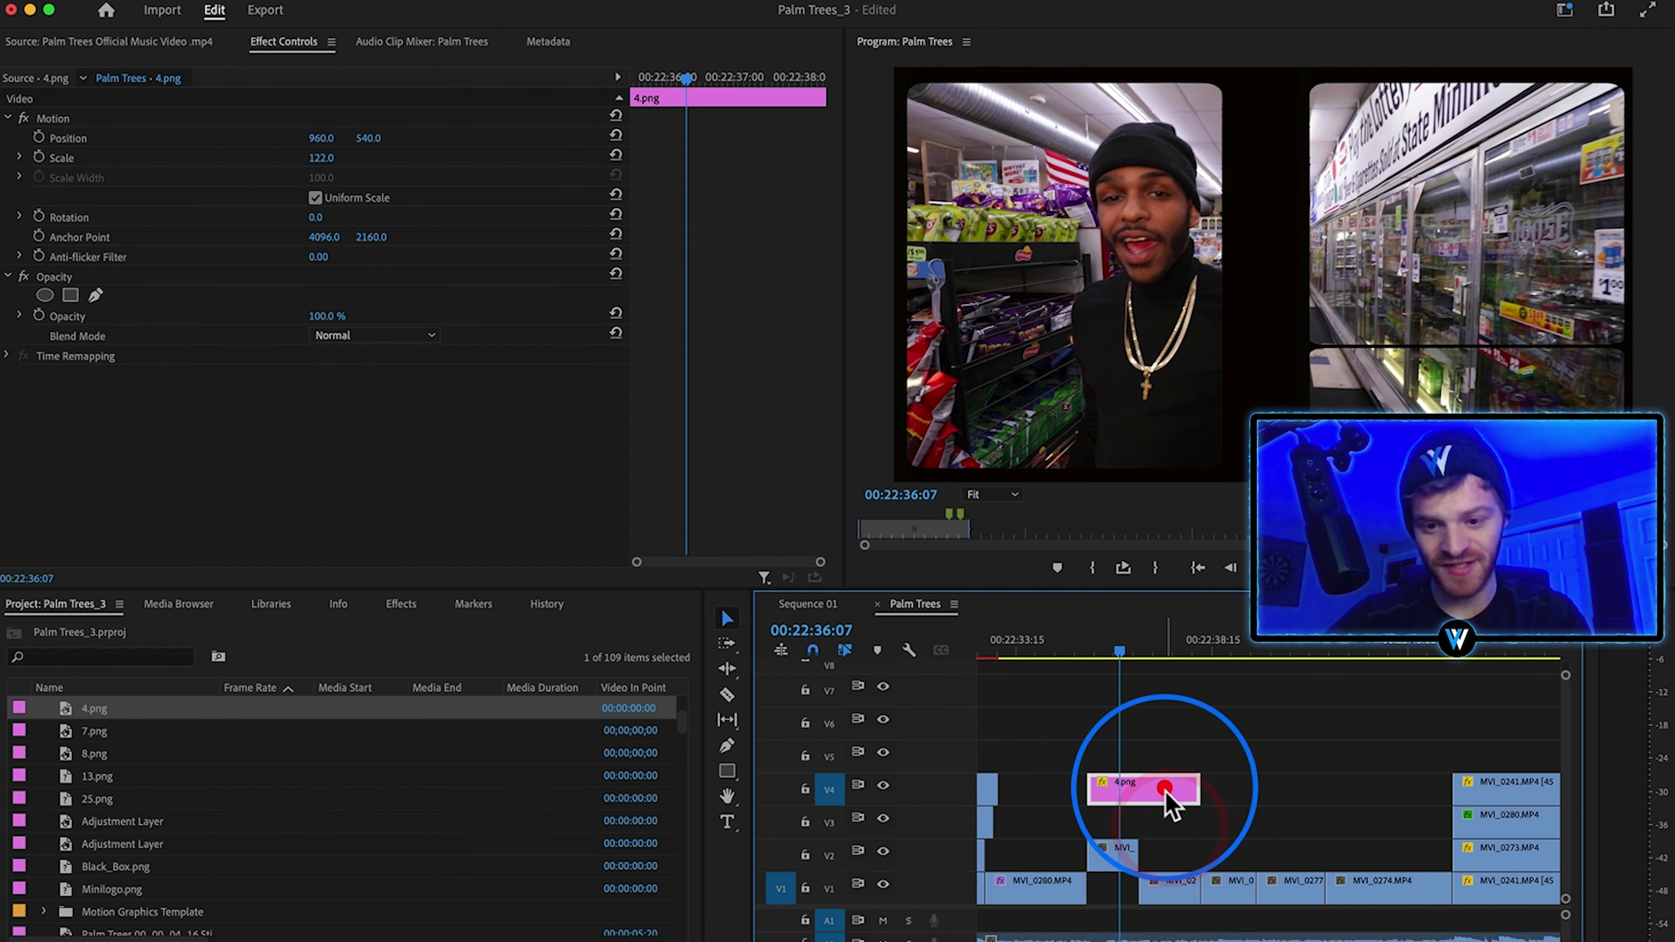
Step: Stack MVI_0273 on V3 and MVI_0279 on V2, and extend MVI_0274 to fill V1
left_click_drag(1128, 861, 1200, 833)
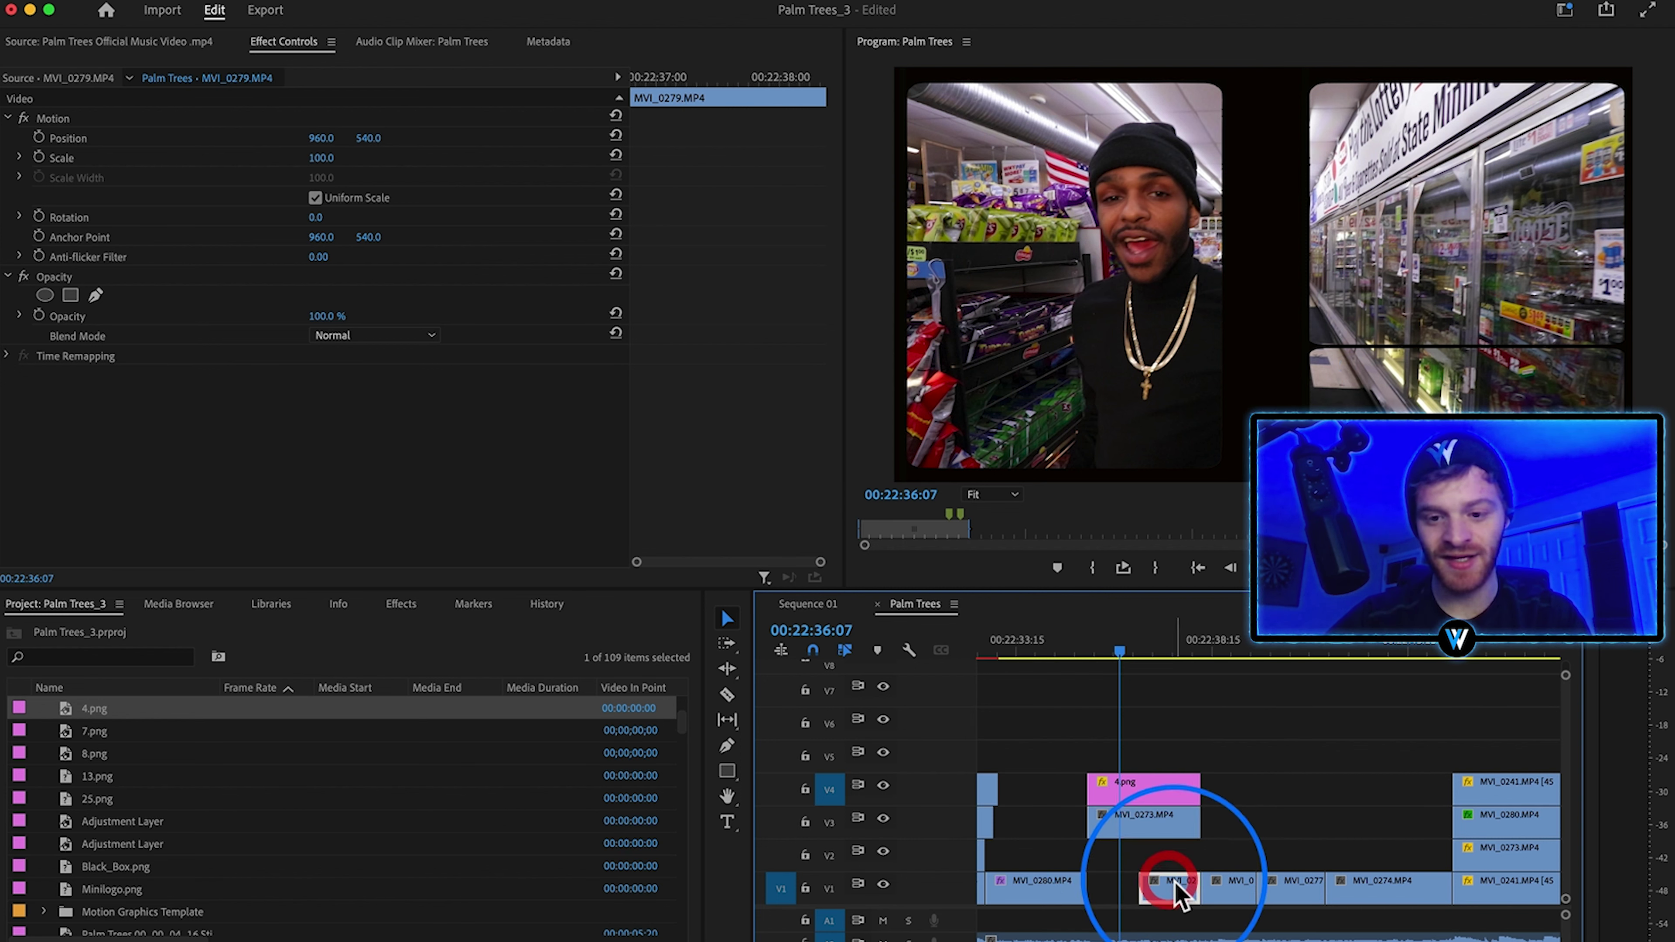
left_click_drag(1181, 898, 1100, 861)
left_click_drag(1202, 897, 1065, 887)
Step: Shift MVI_0273 left with a Pen mask around the left window, and move MVI_0279 right to X 1284
left_click(1145, 816)
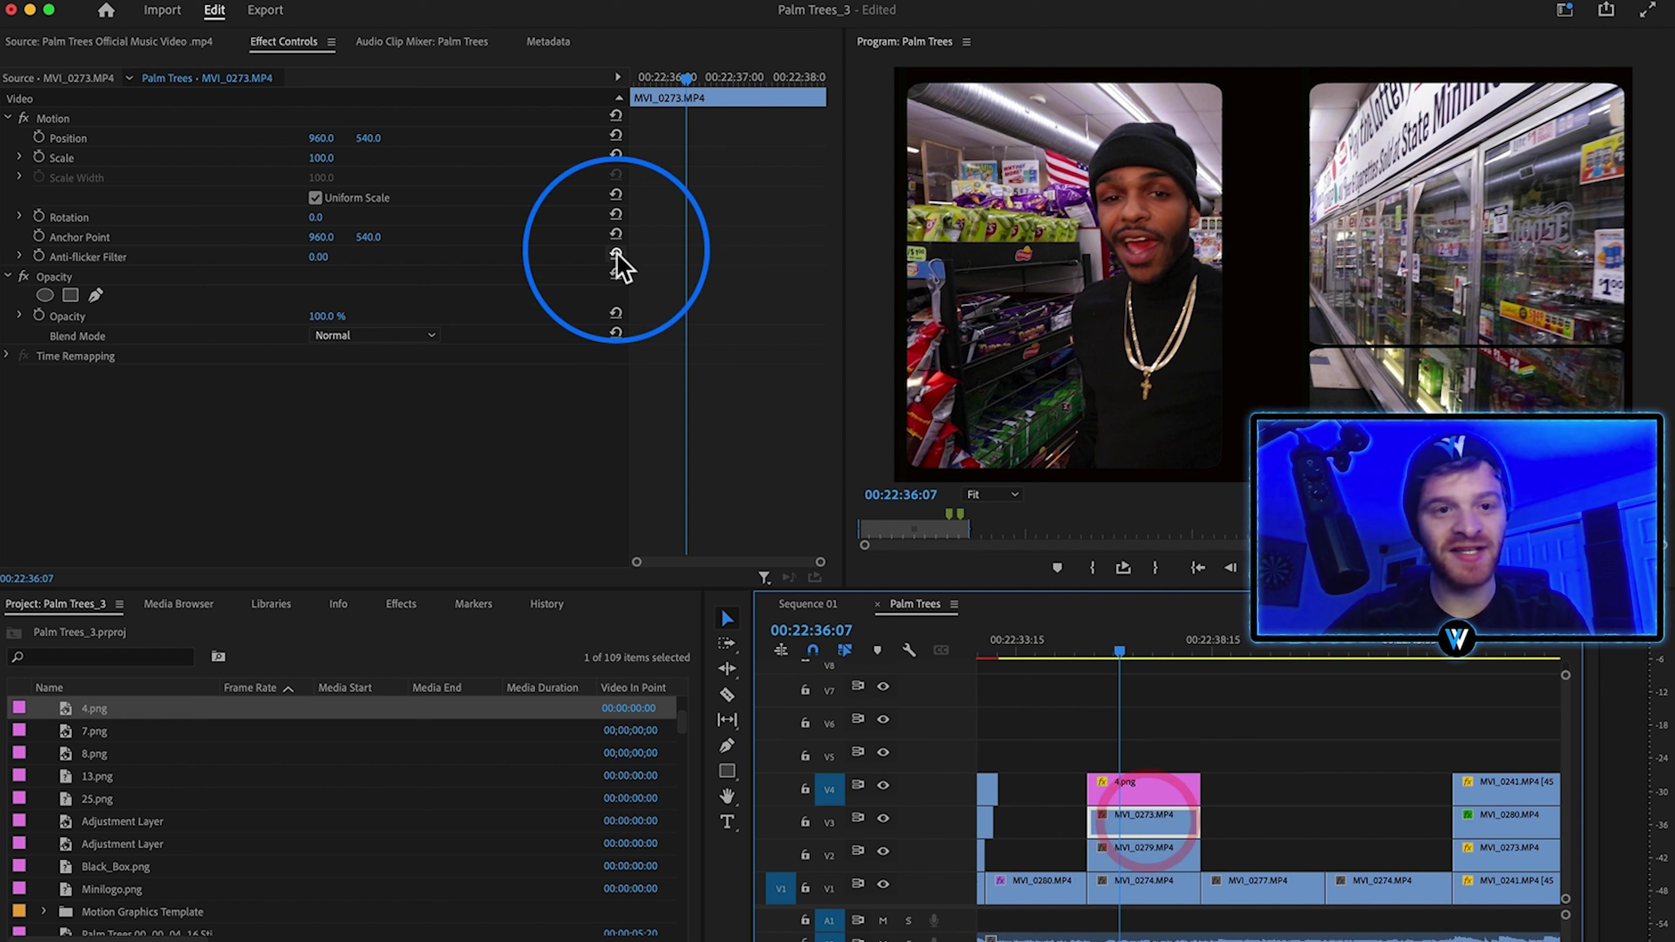
left_click_drag(323, 138, 254, 138)
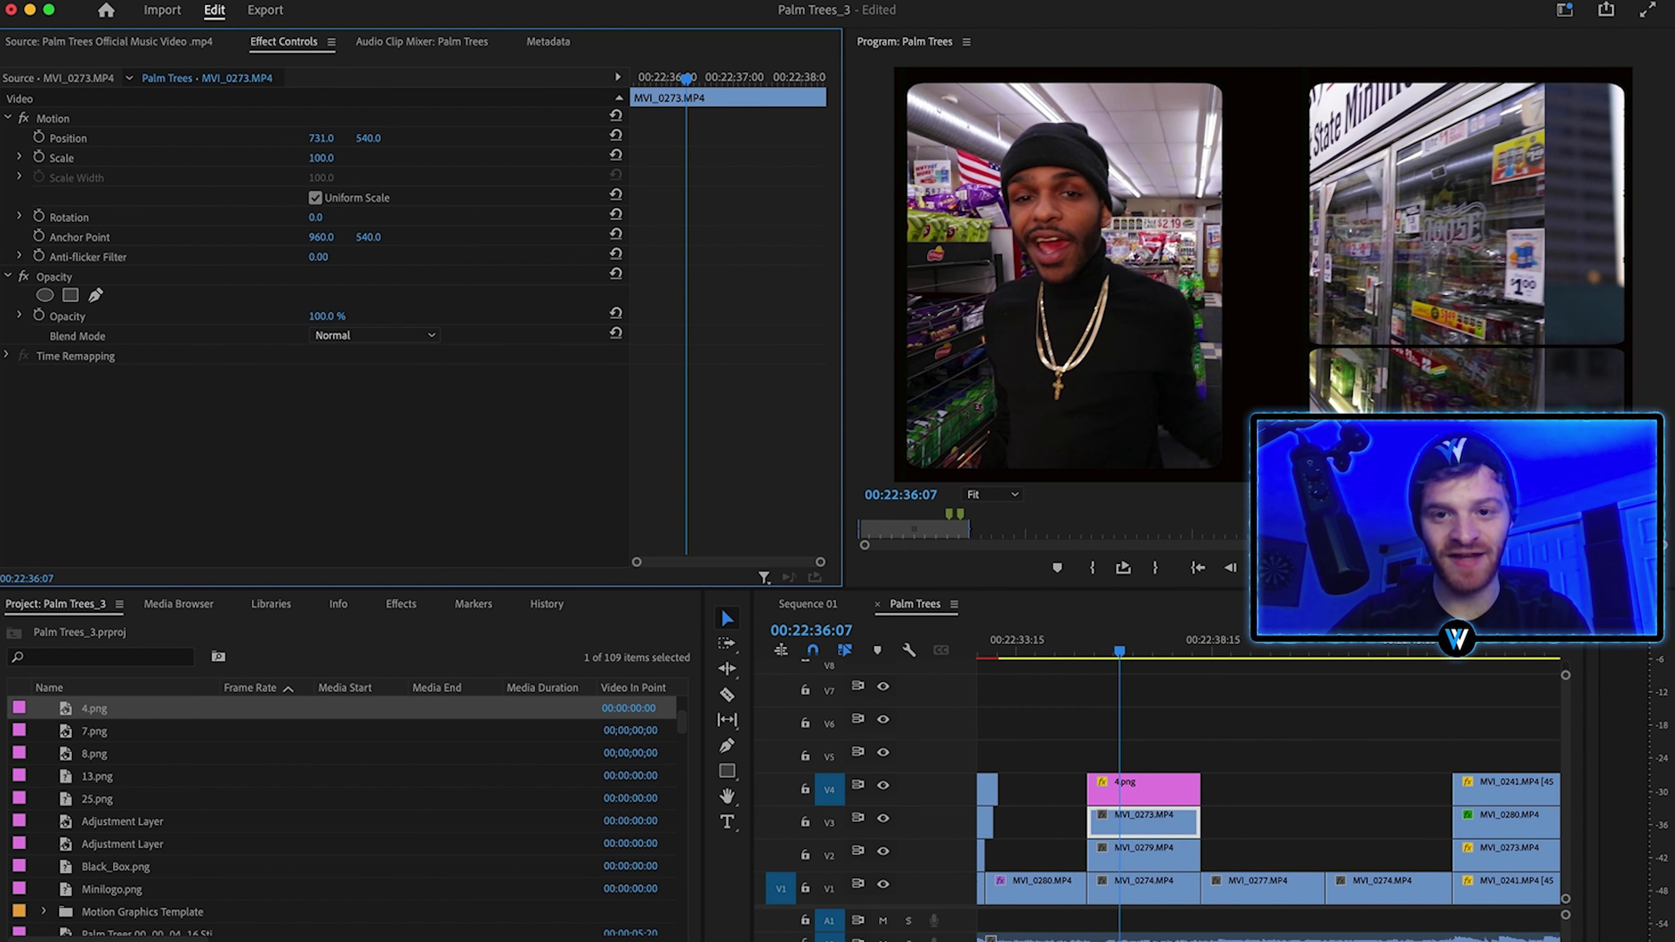
left_click(96, 295)
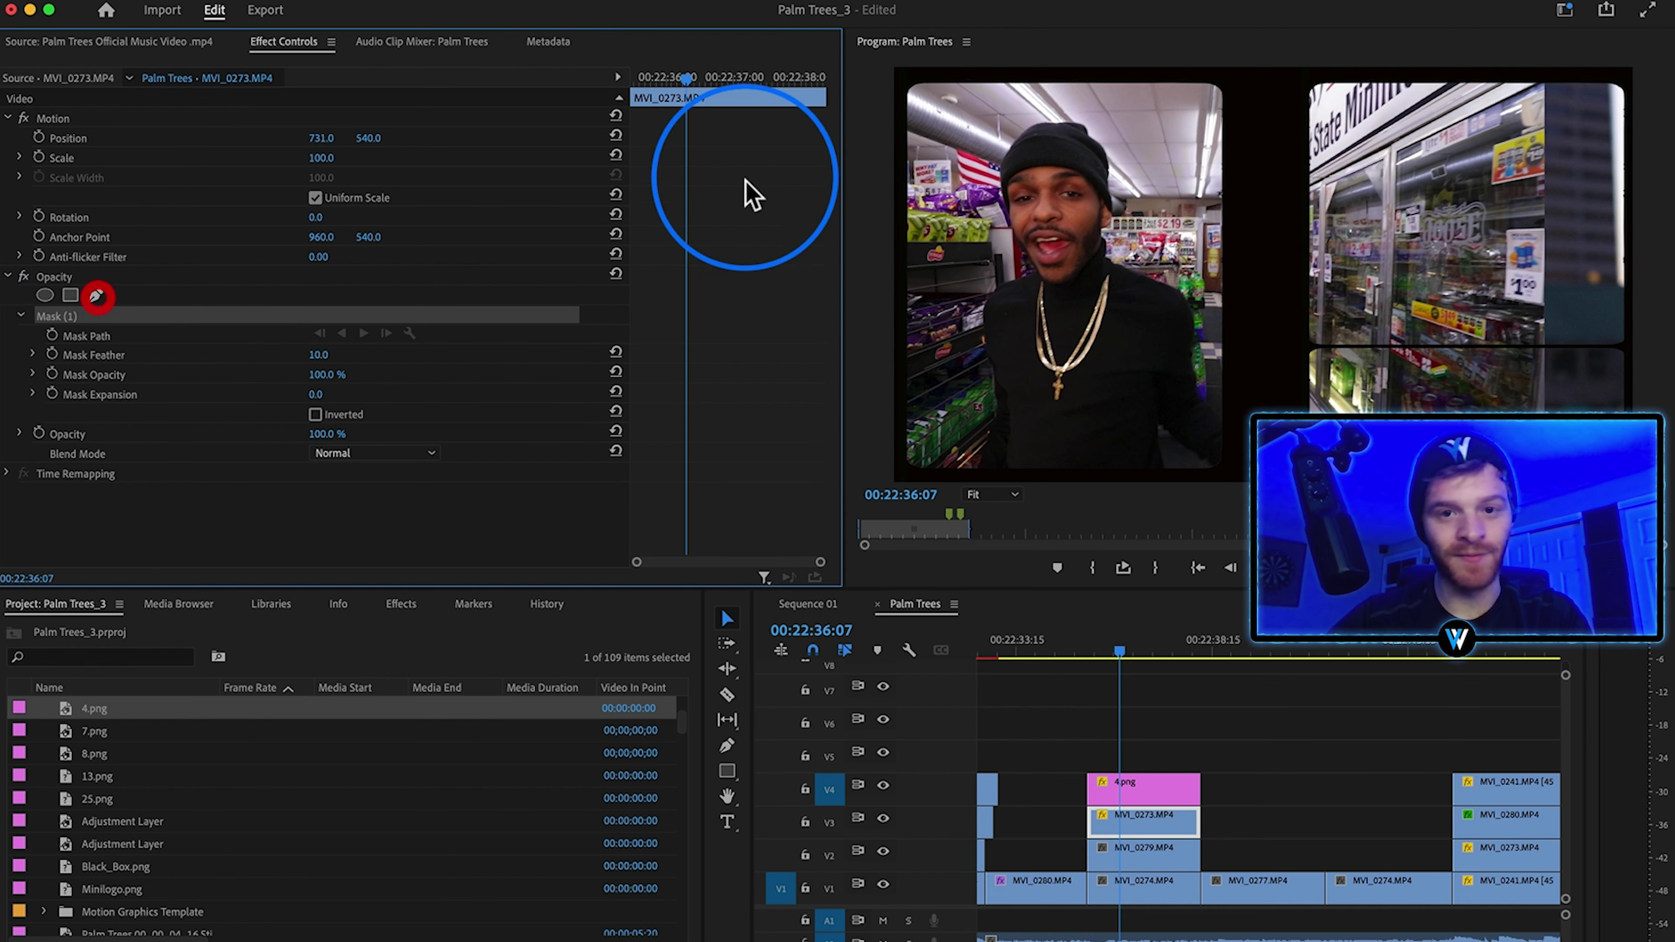
left_click(904, 83)
left_click(901, 473)
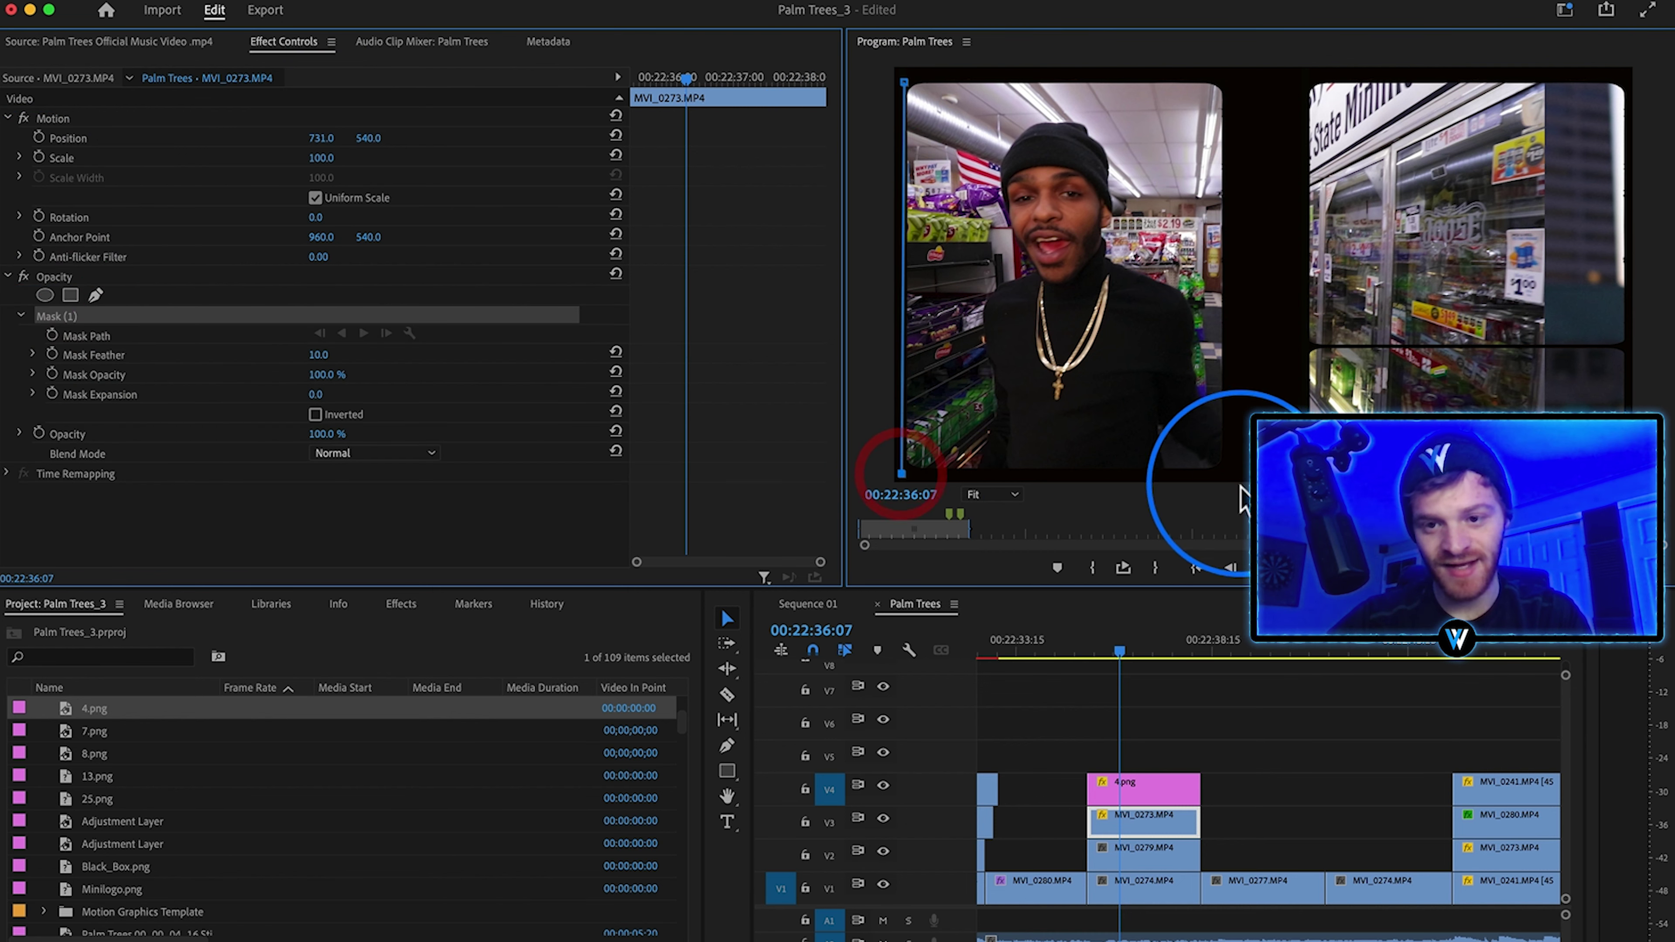
left_click(1241, 77)
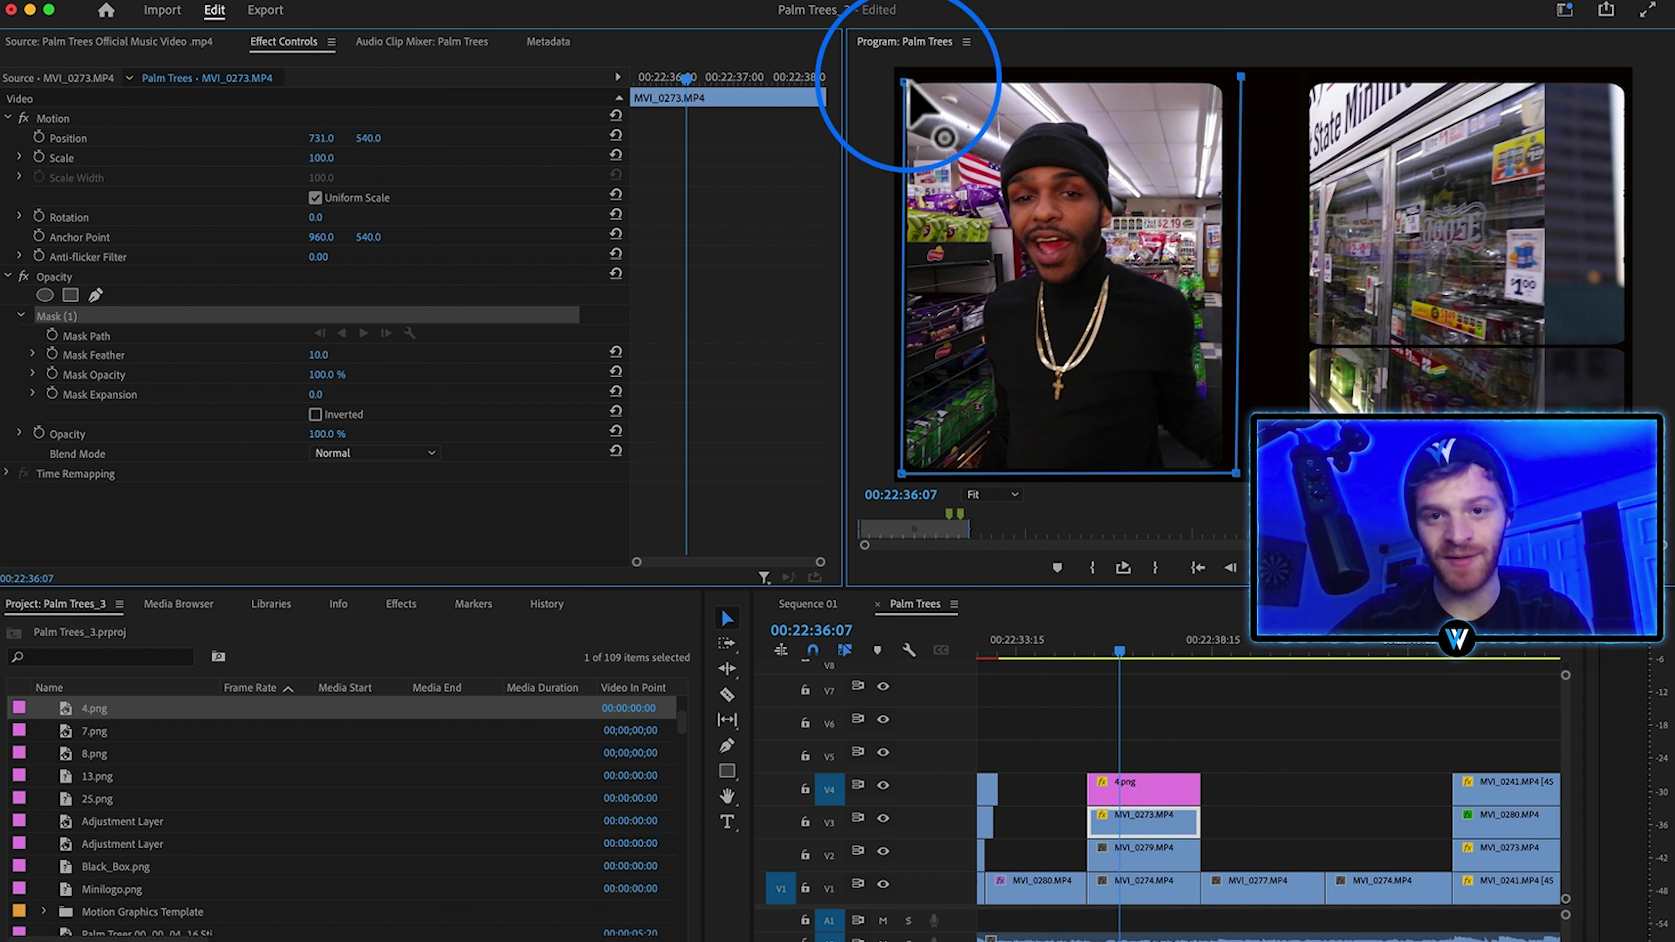
left_click(904, 82)
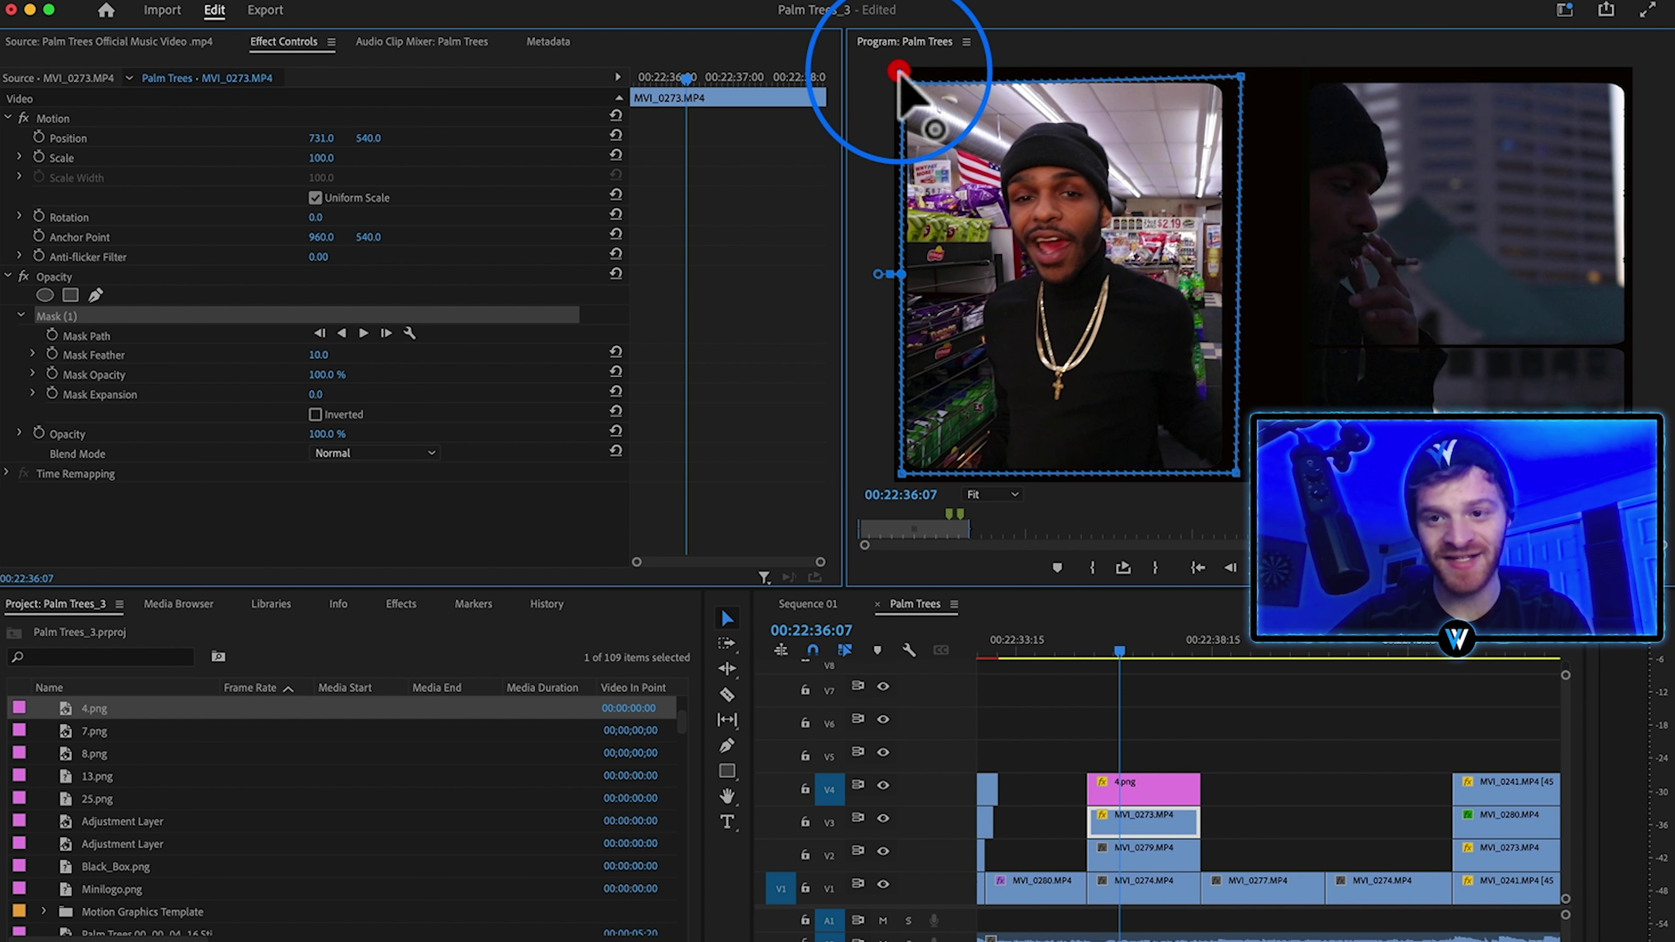
left_click(1141, 851)
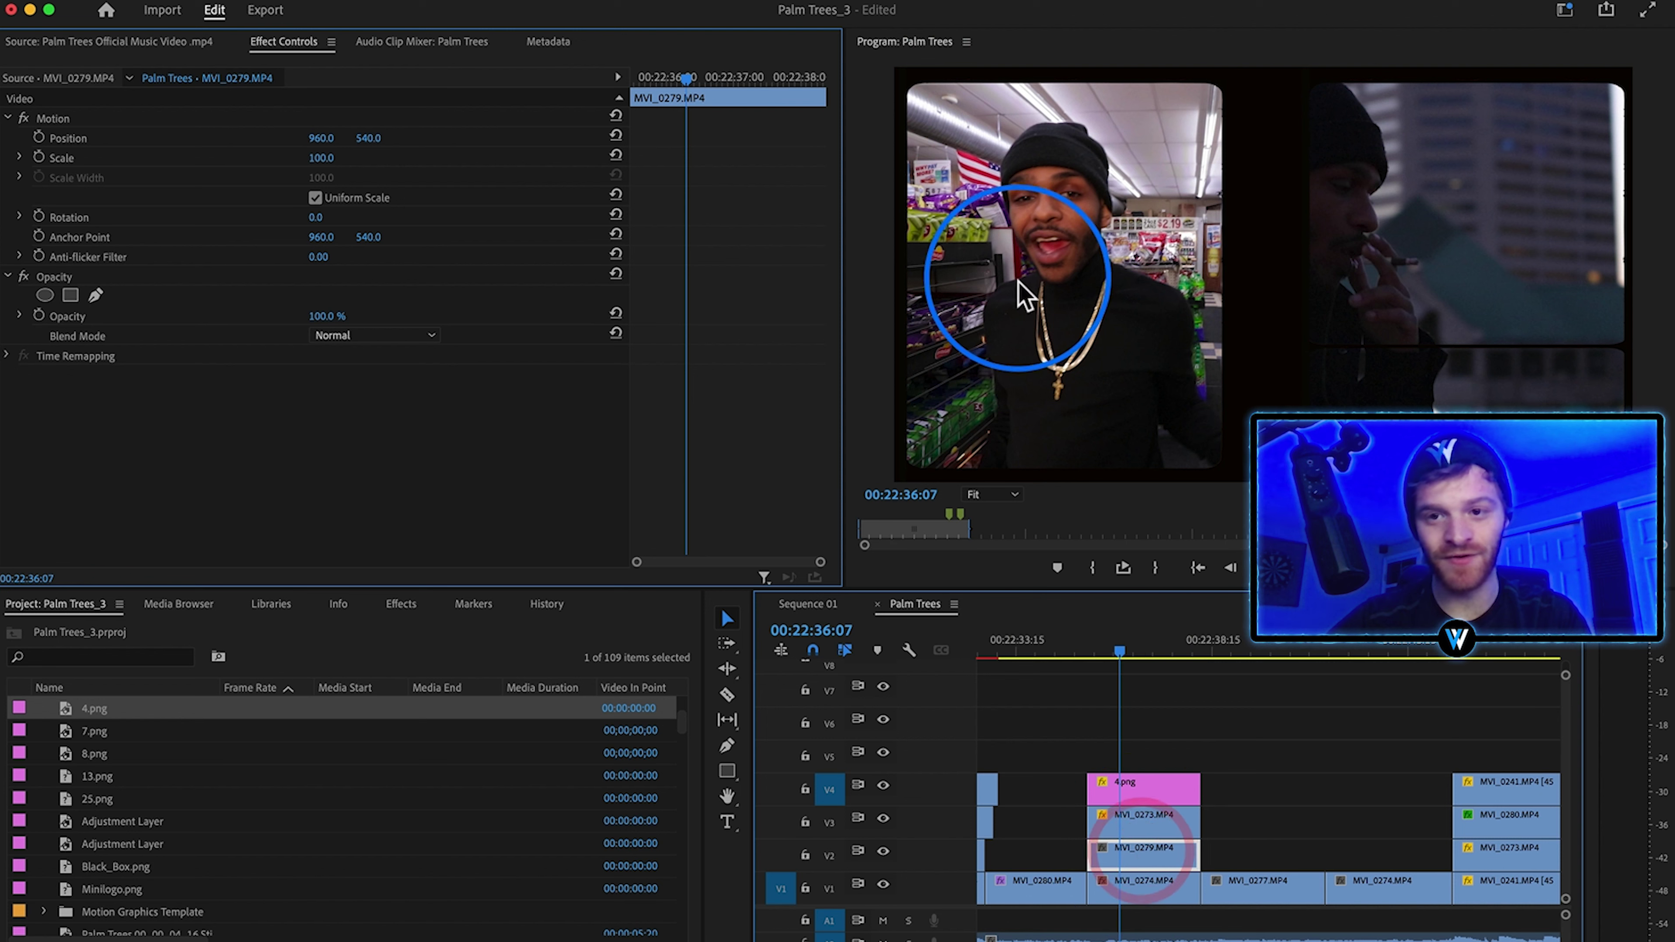
mouse_move(323, 138)
left_mouse_down()
mouse_move(353, 138)
mouse_move(330, 138)
left_mouse_up()
Step: Mask MVI_0279, remove the lower-right clip, and play back the split-screen section
left_click(96, 295)
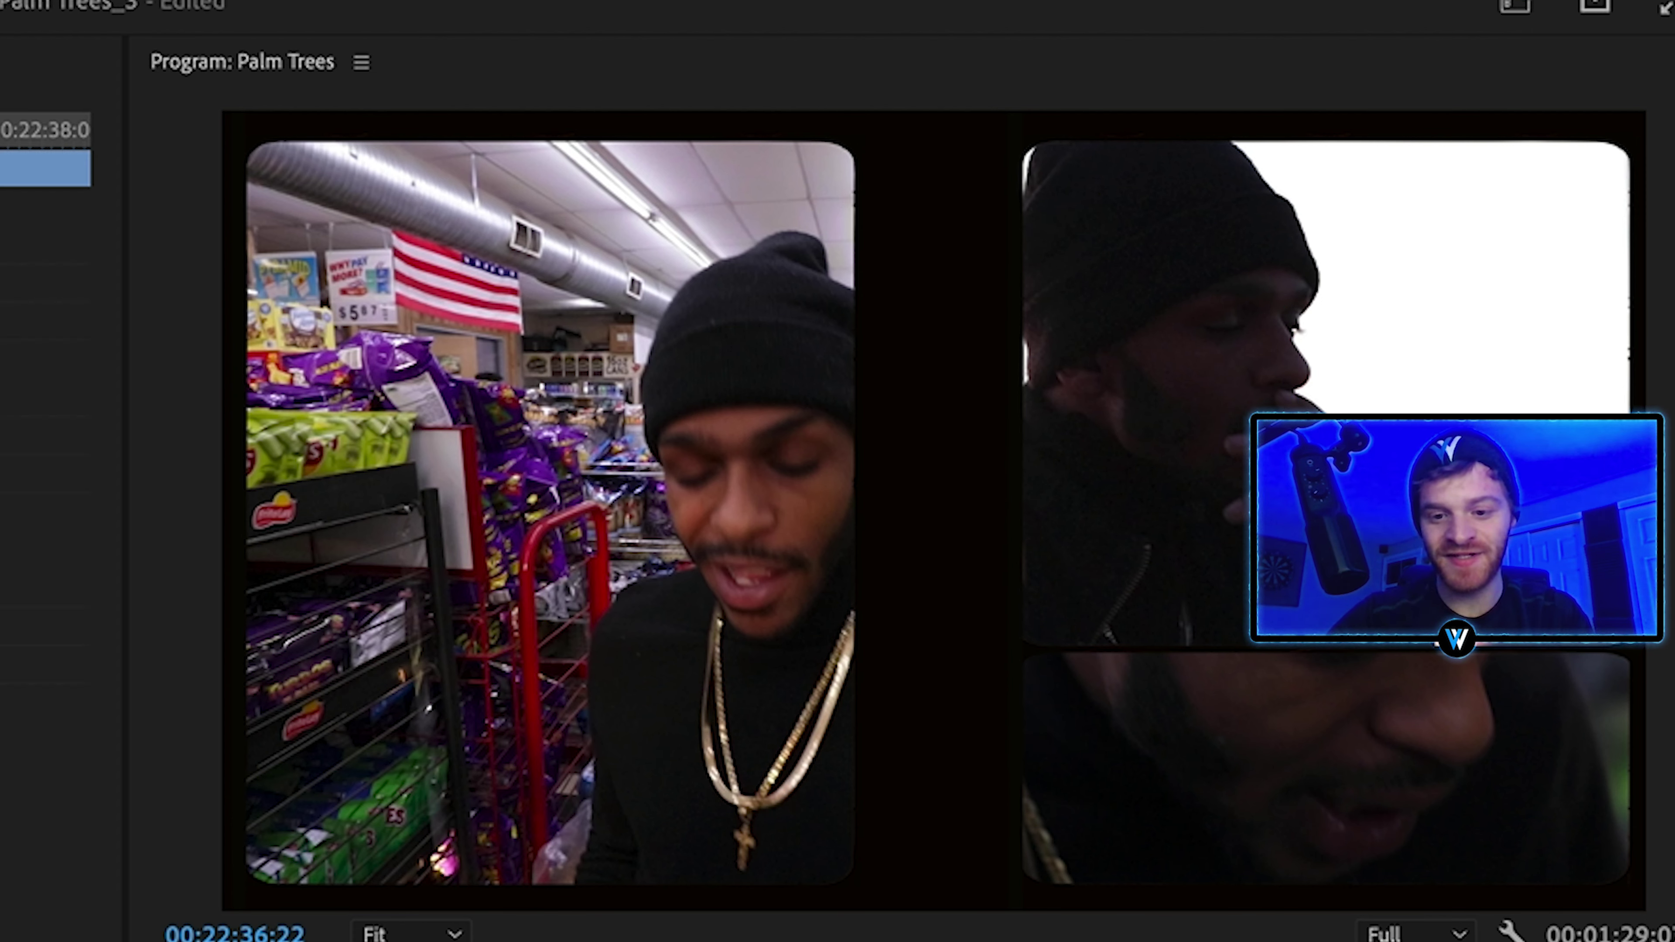
key("Delete")
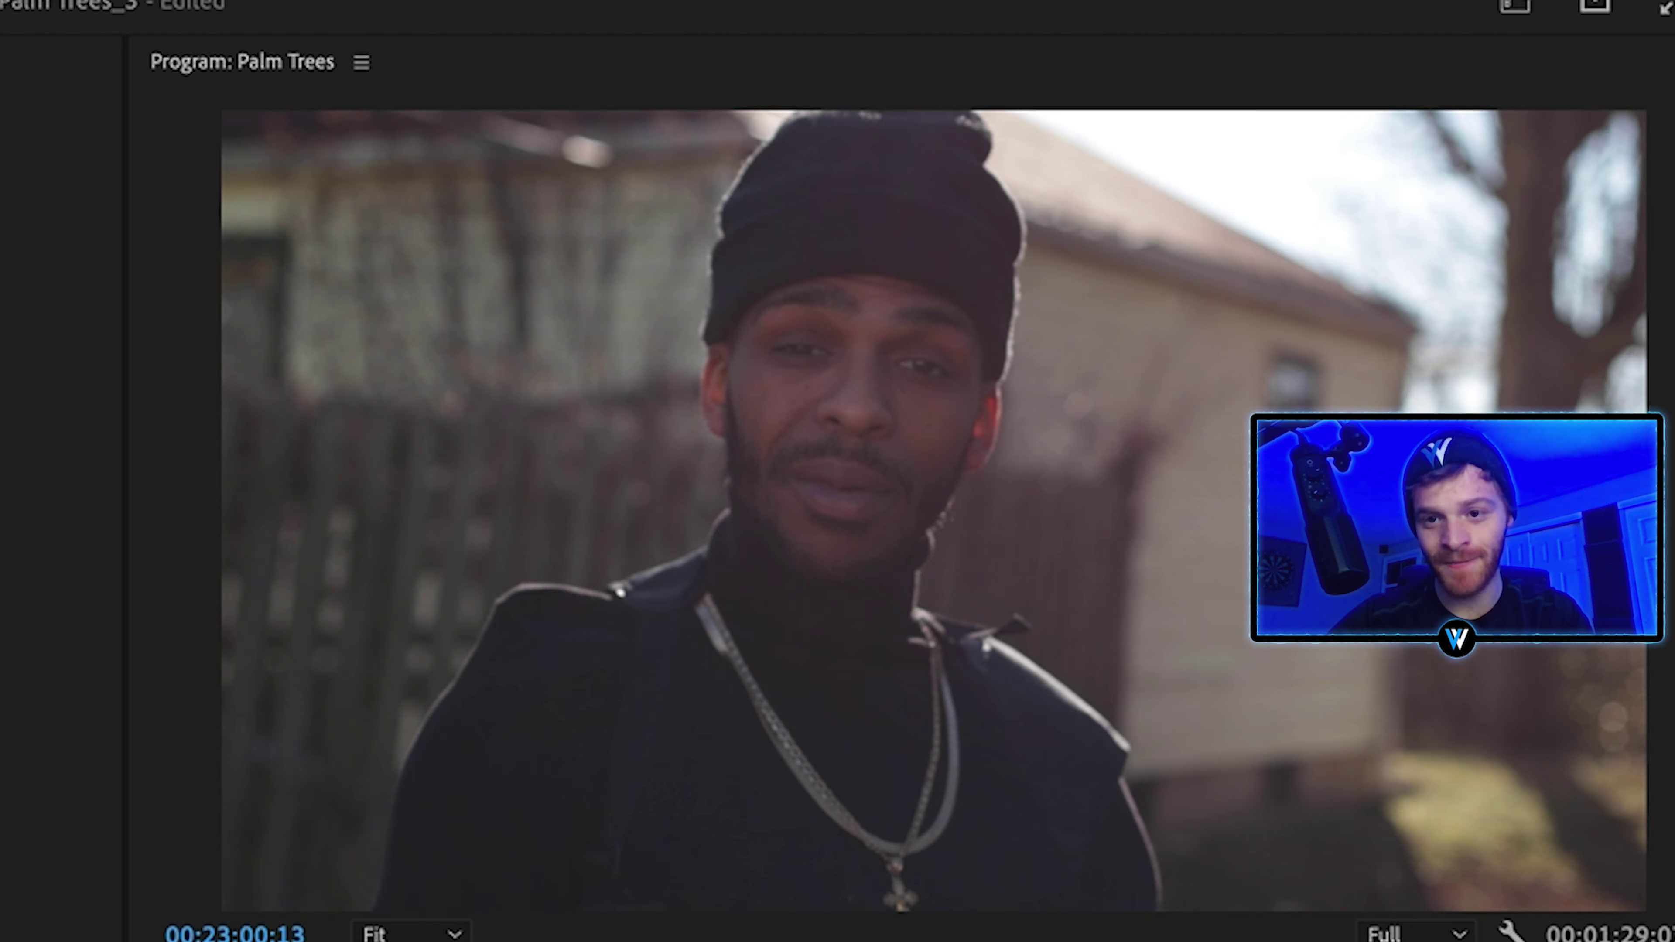
left_click(1380, 653)
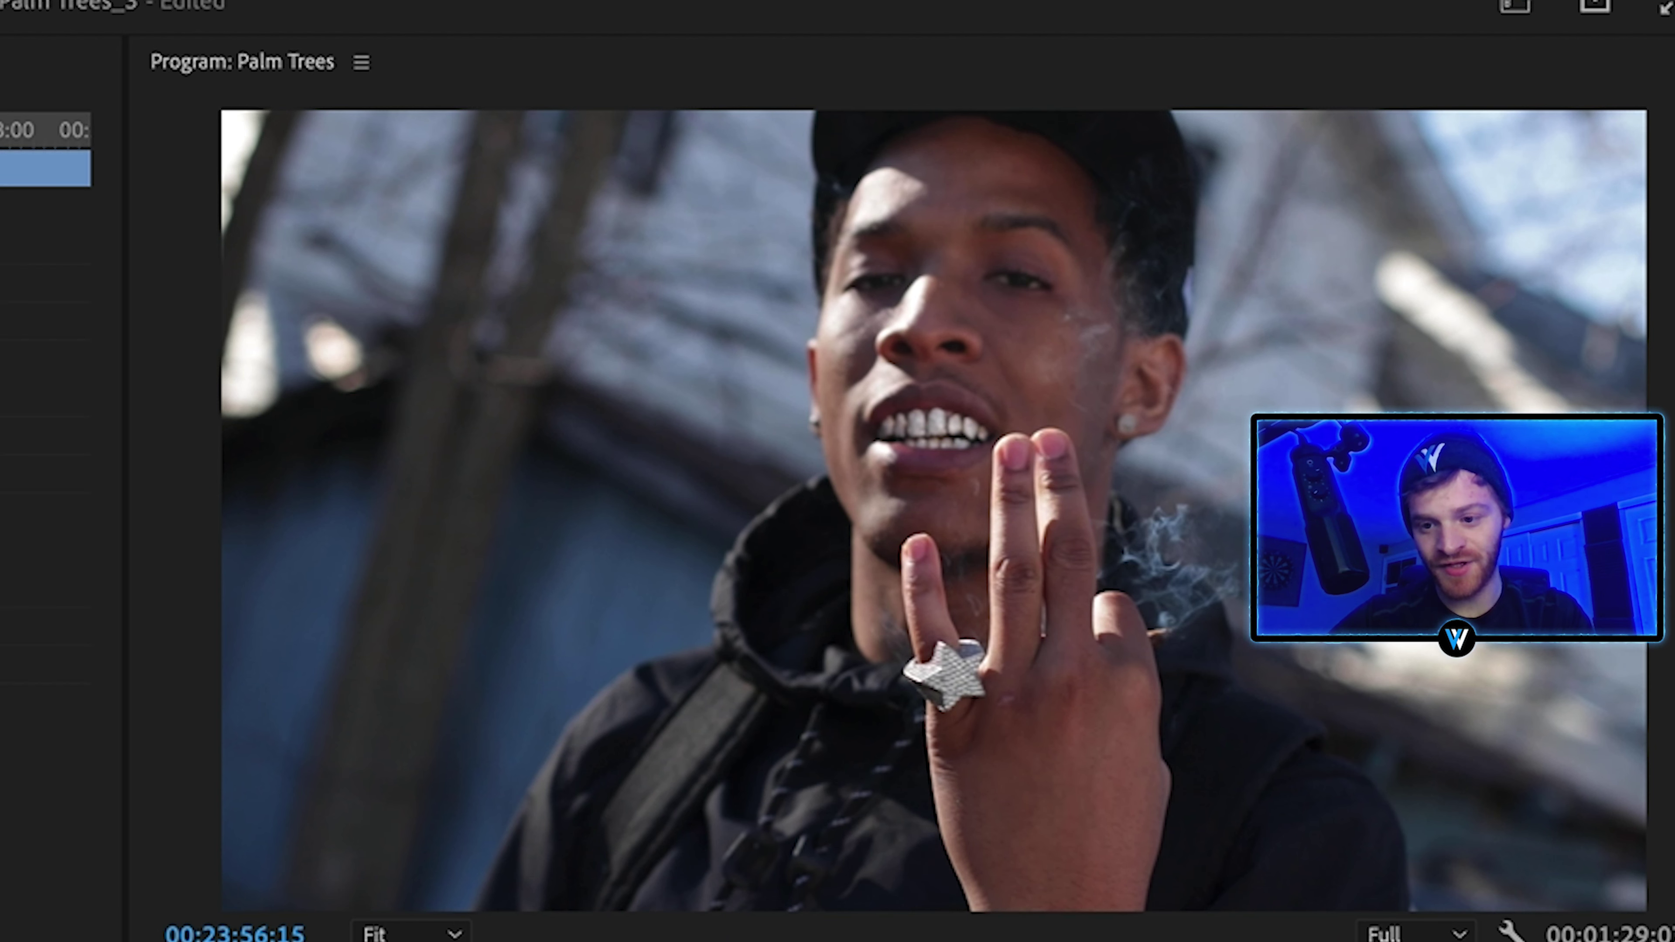
key("Up")
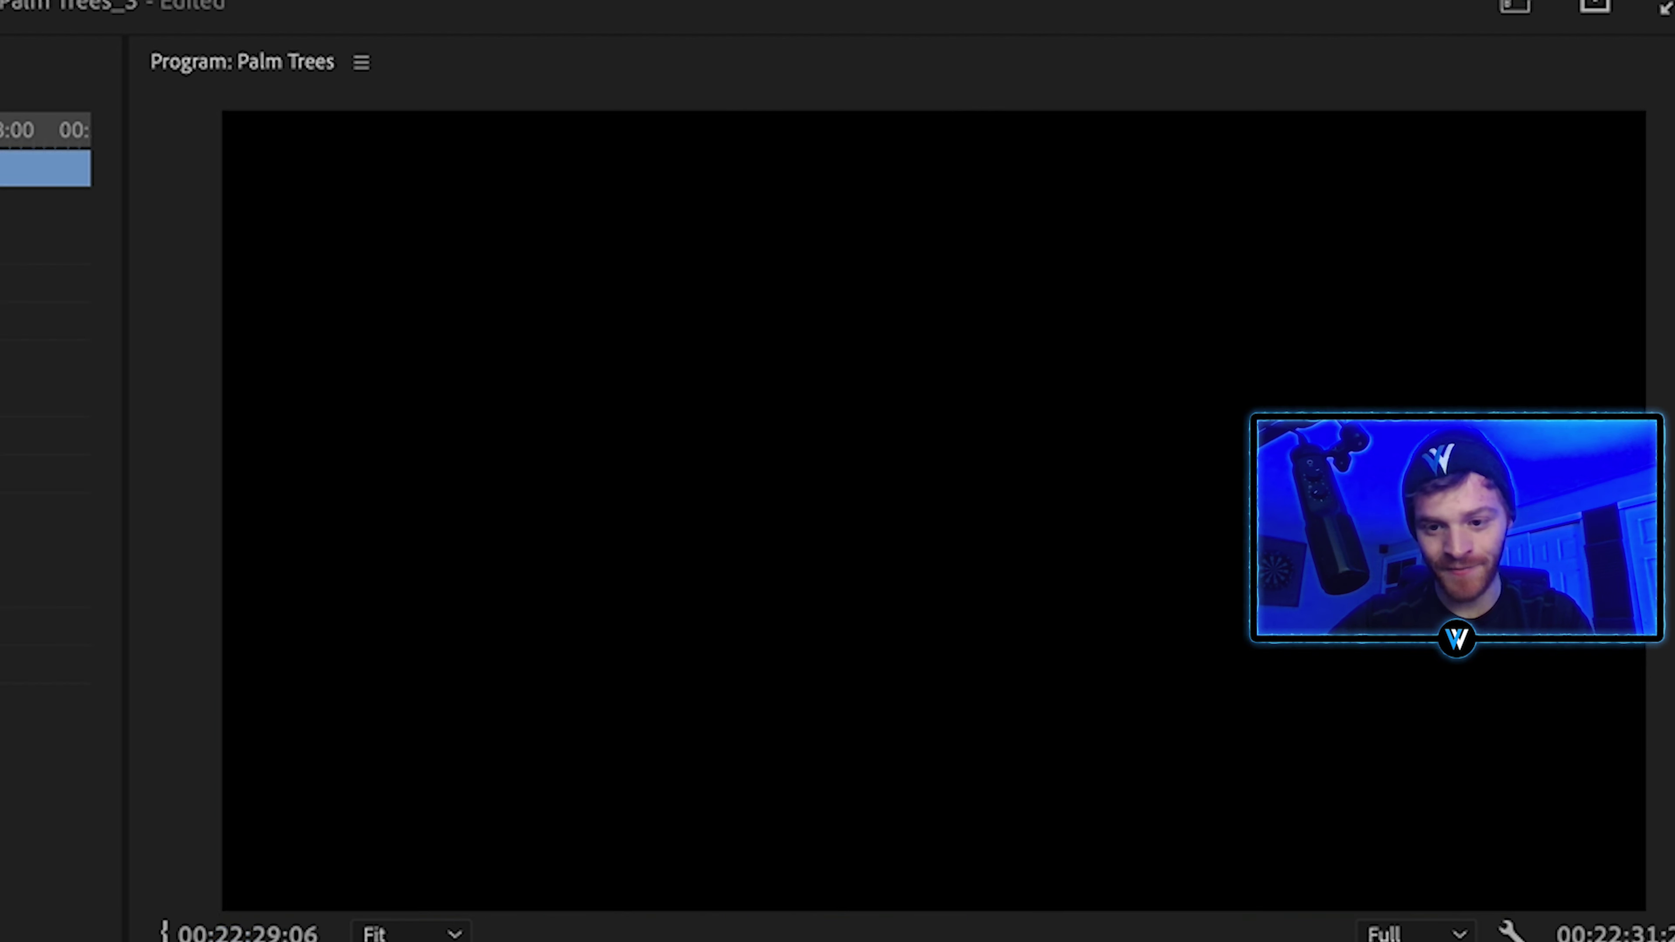
key("space")
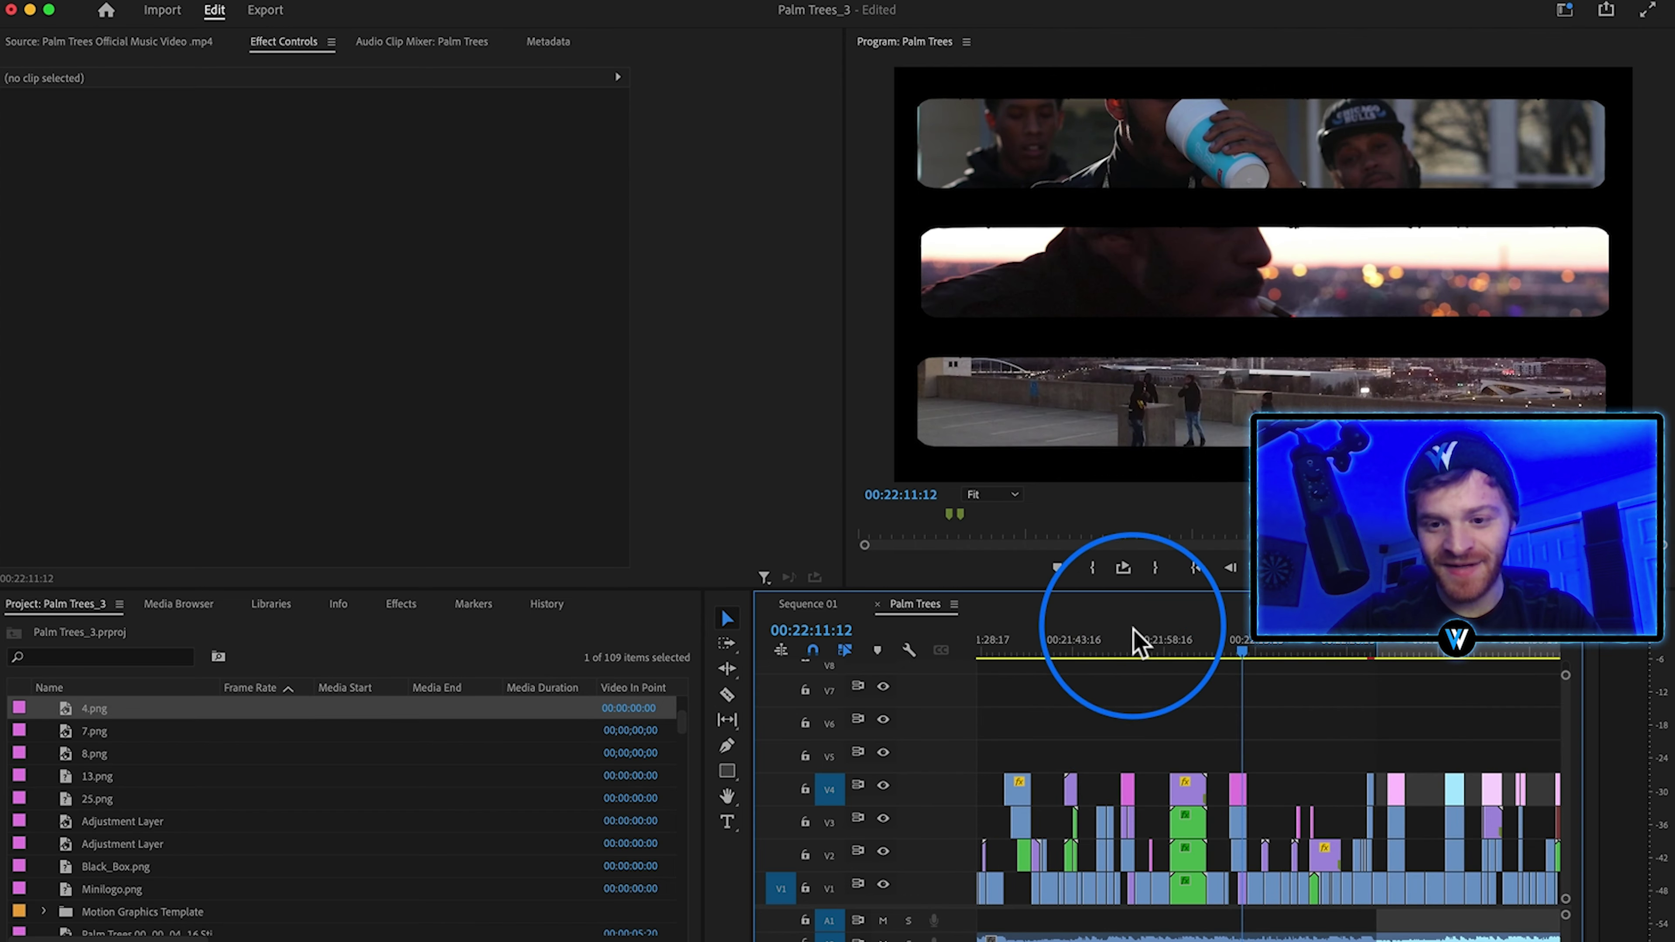
Step: Move the playhead back to the three-strip split screen's dusk smoking shot at 00:22:11:12
left_click(1116, 645)
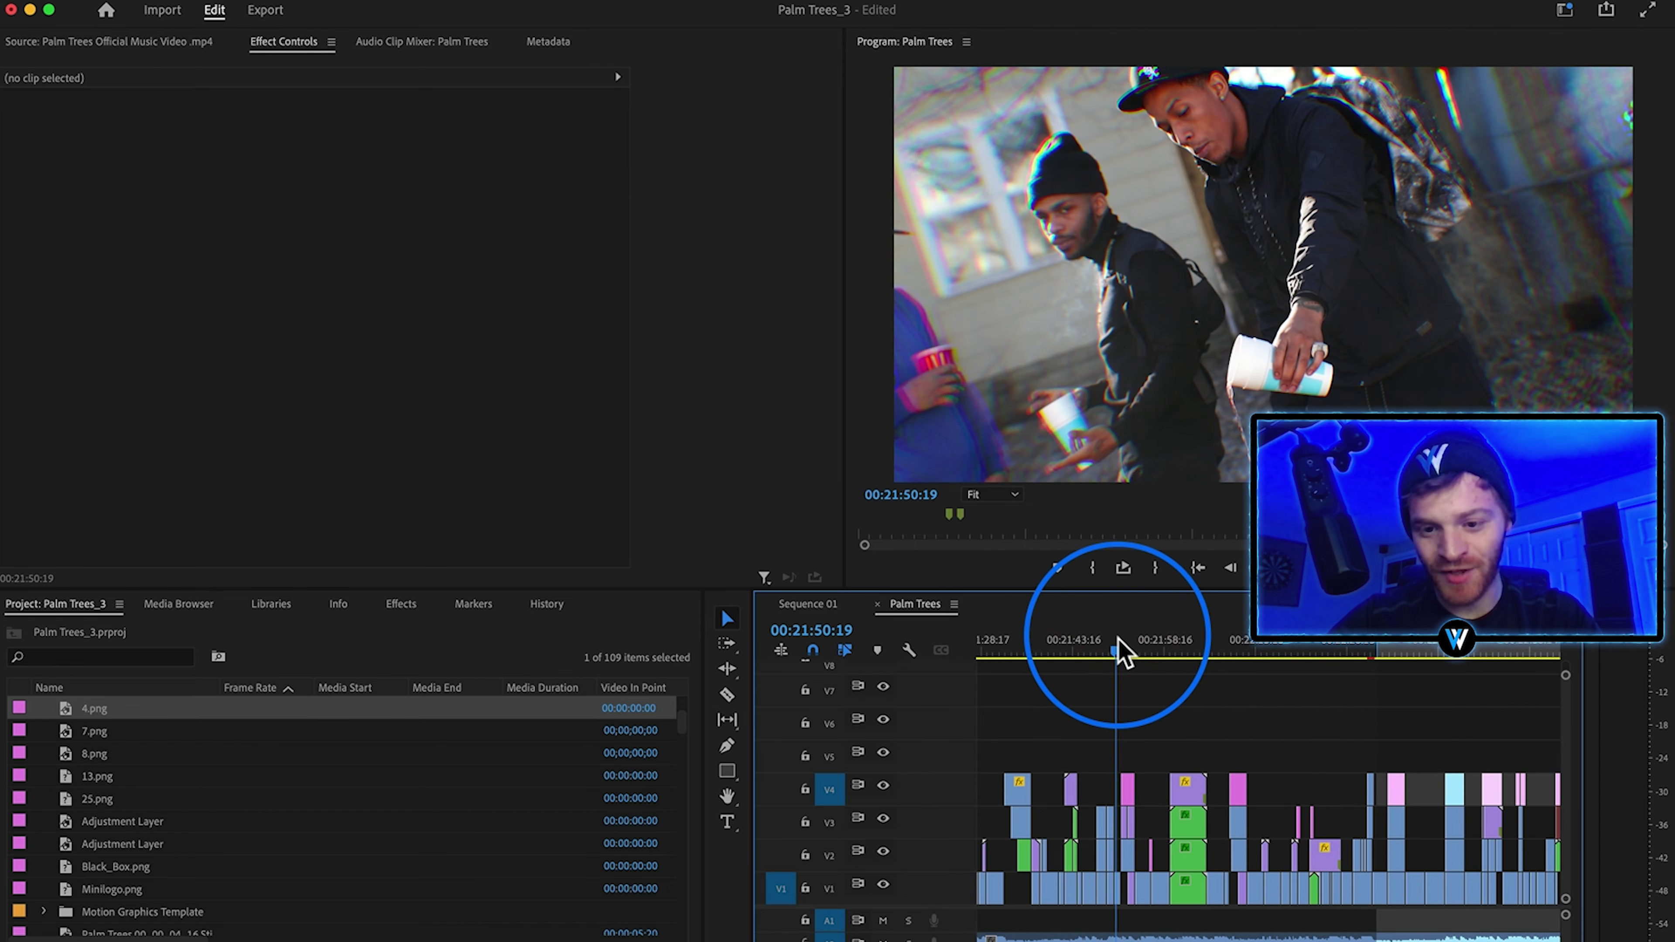
left_click(1117, 641)
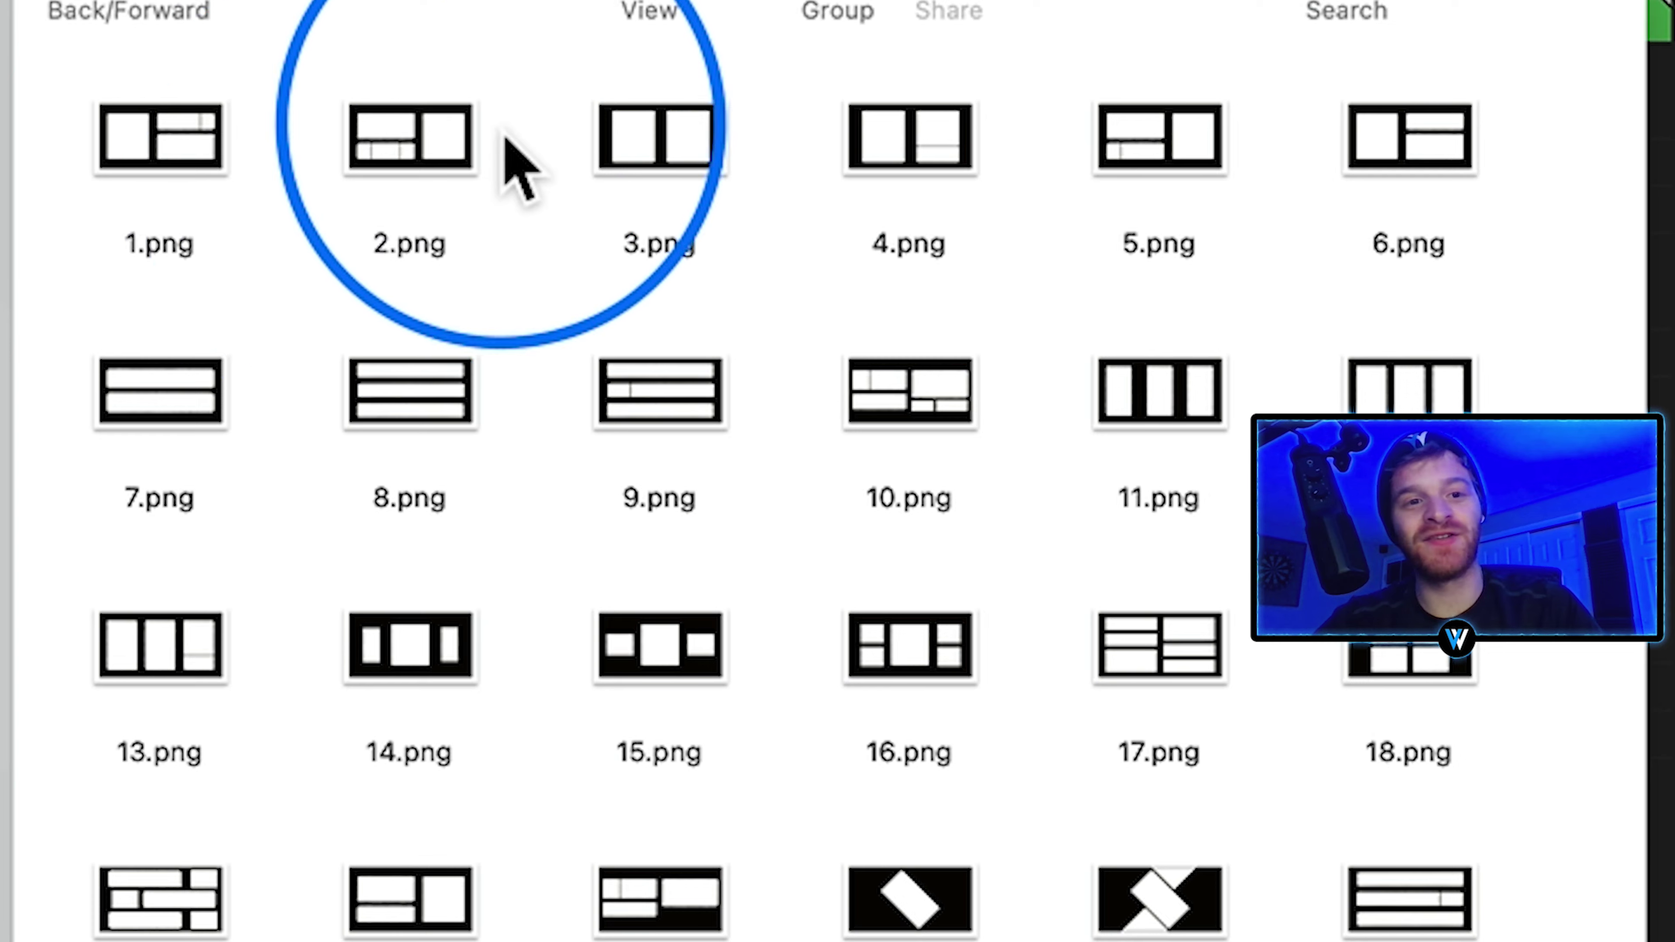
left_click(556, 177)
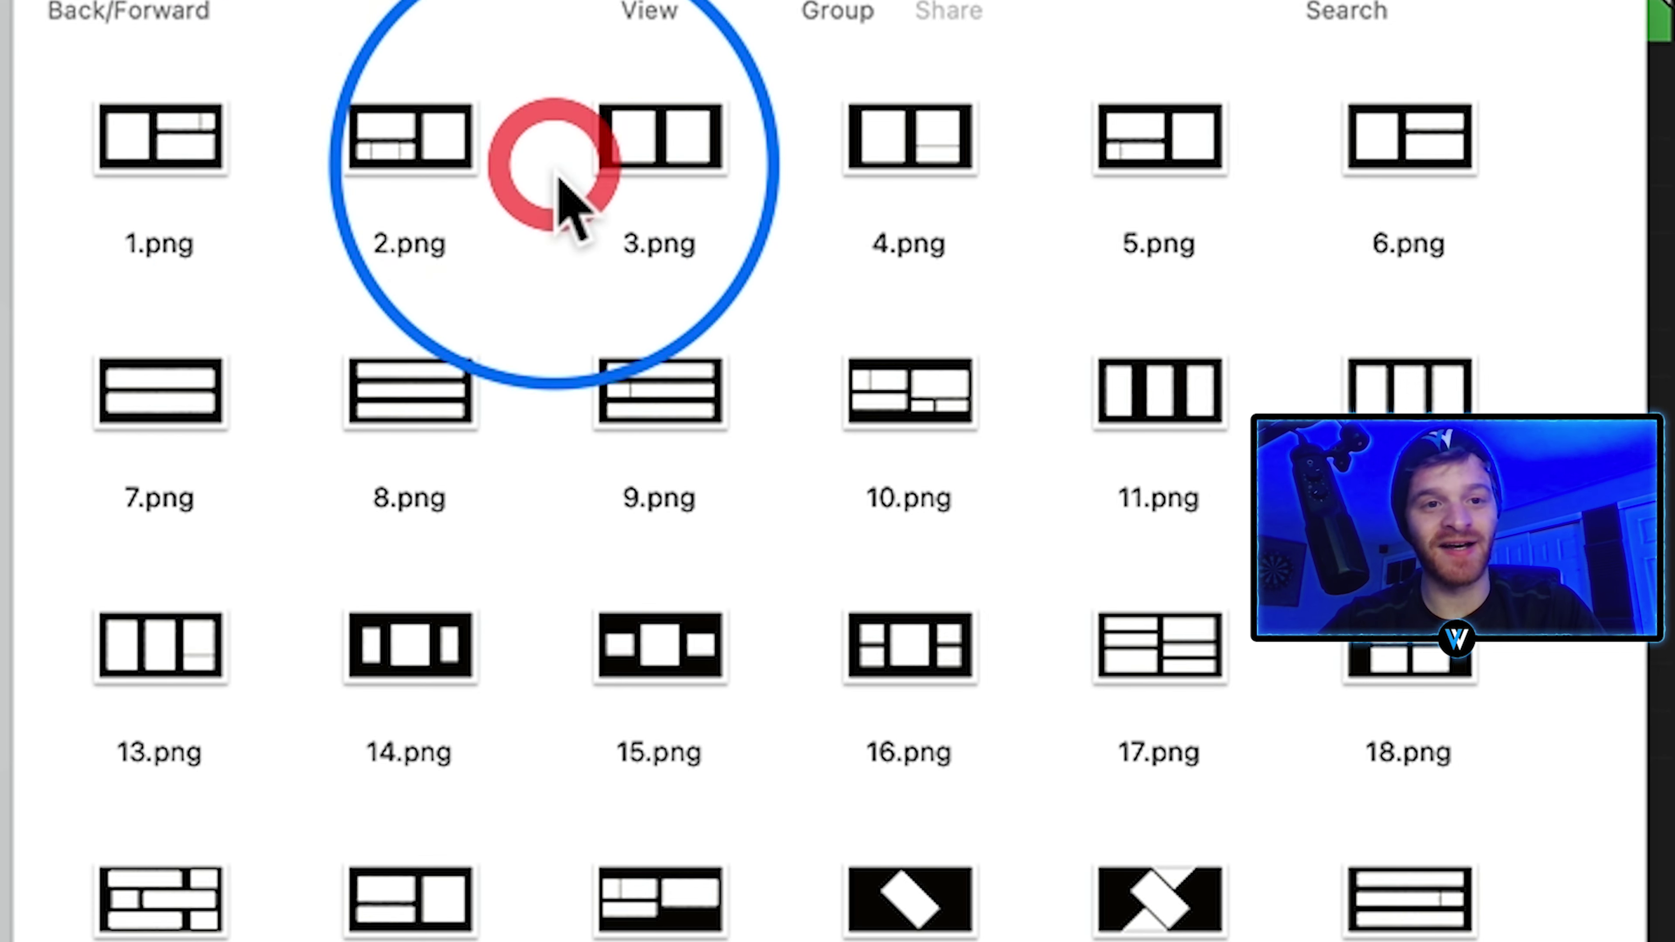
scroll(559, 180, "down", 5)
scroll(559, 178, "up", 5)
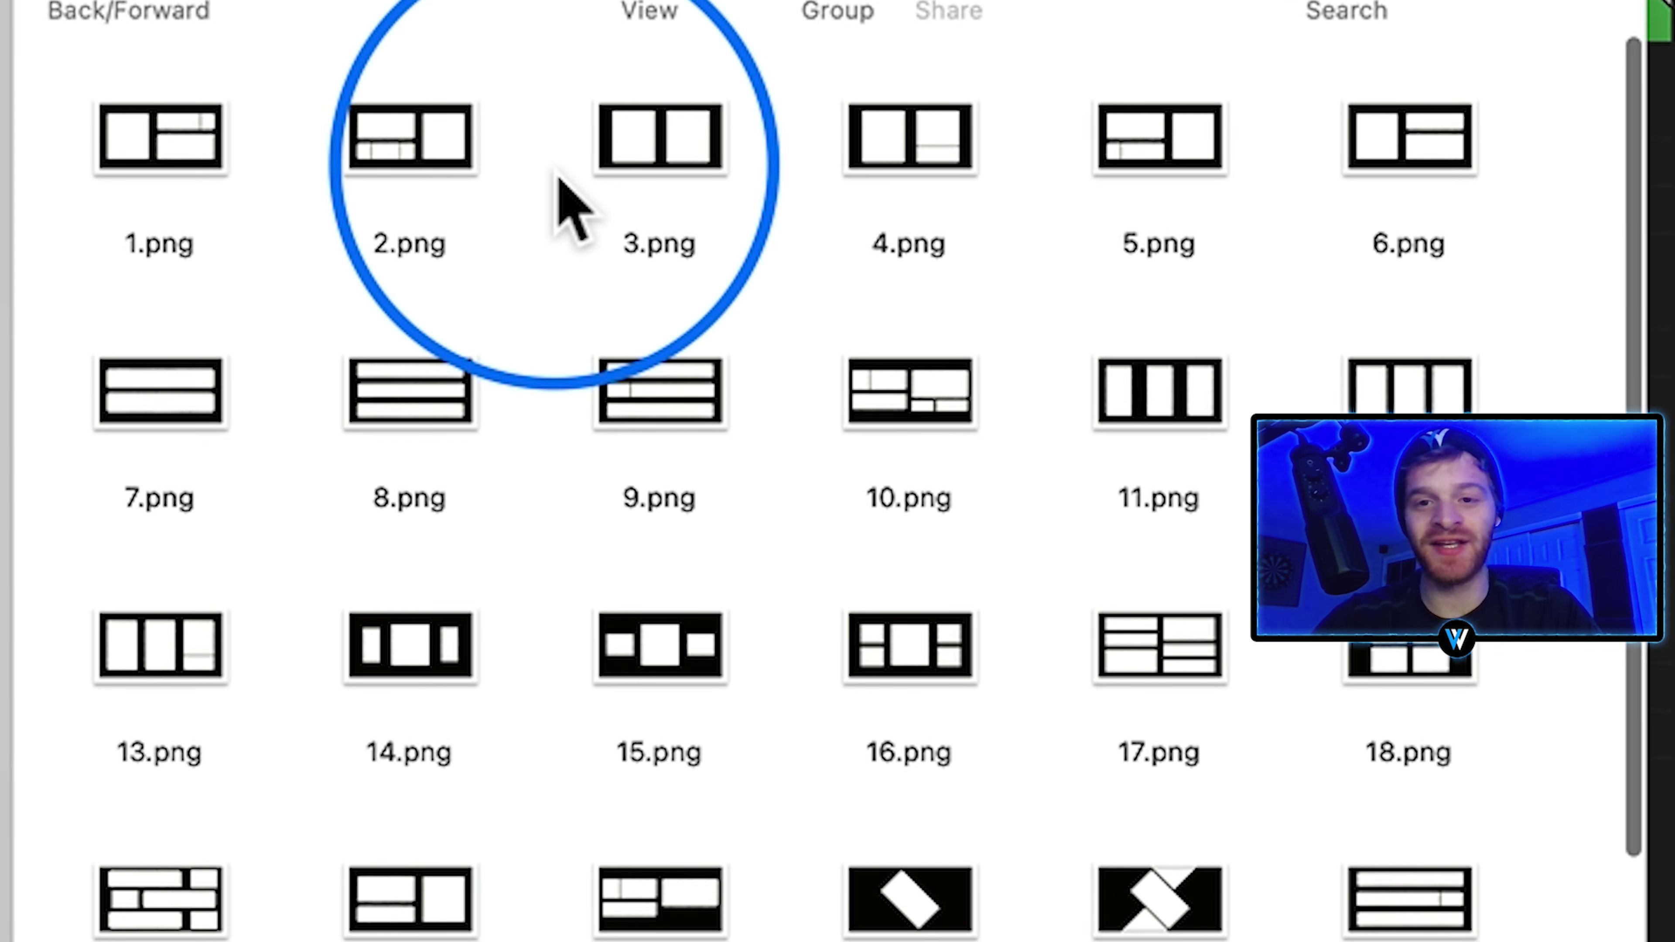